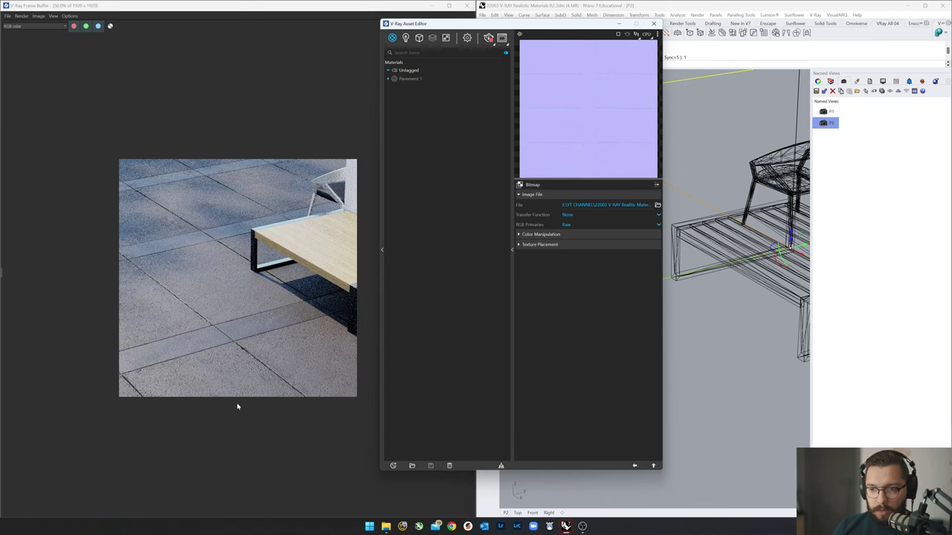
# Enable region rendering and mark a region about 1135 by 675 px over the pavement beside the bench leg
pyautogui.scroll(1, 271, 333)
pyautogui.moveTo(435, 28); pyautogui.dragTo(573, 49)
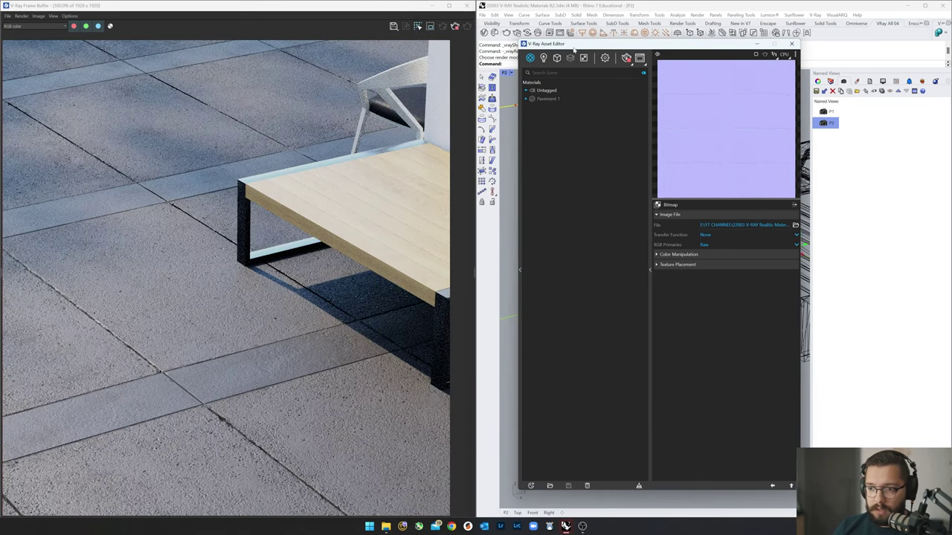
pyautogui.click(430, 26)
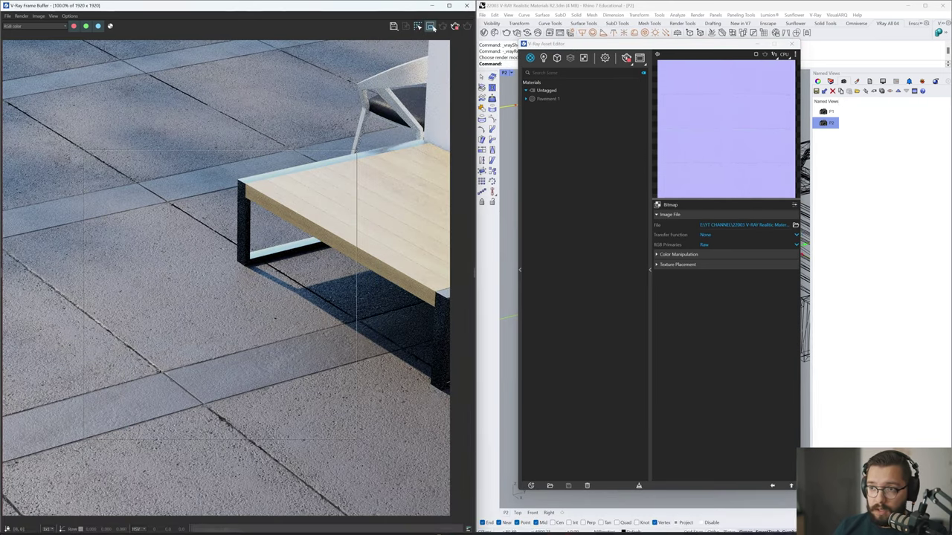
pyautogui.scroll(-1, 312, 338)
pyautogui.scroll(1, 210, 378)
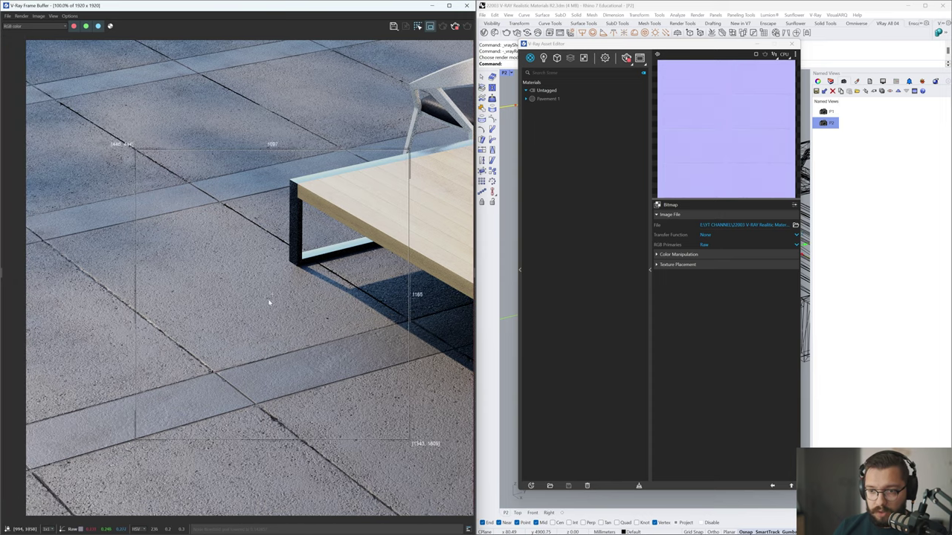
pyautogui.moveTo(176, 262); pyautogui.dragTo(460, 431)
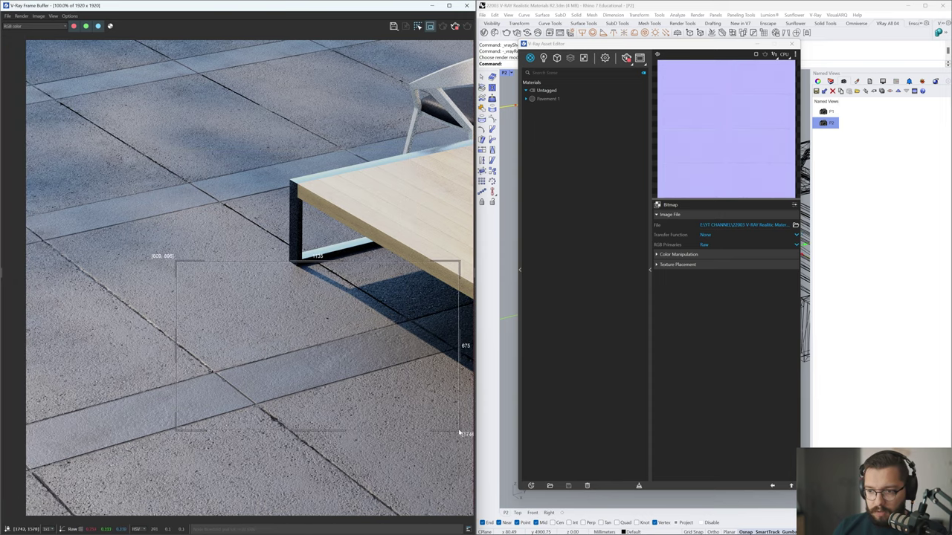
pyautogui.scroll(1, 282, 411)
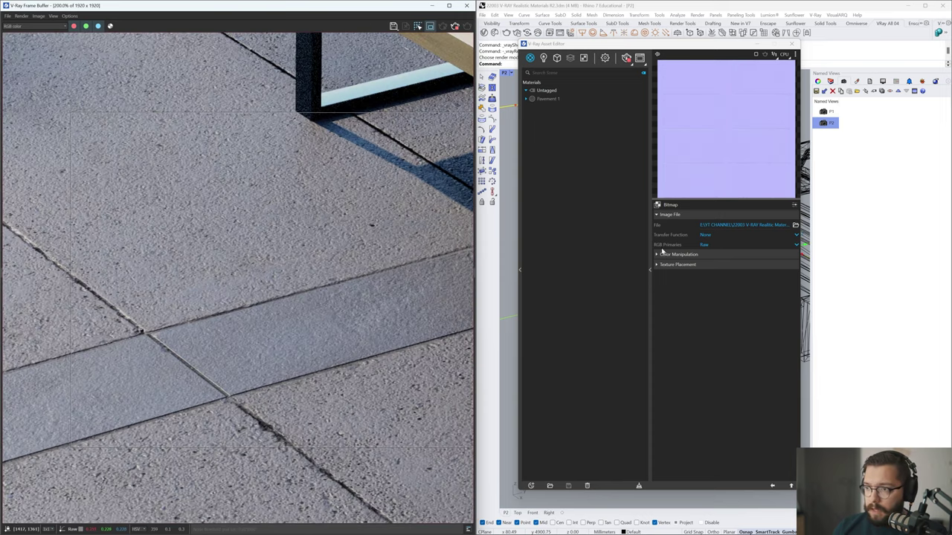
# Set the normal map bump amount of the Pavement 1 material to 0.5 and check the rendered region
pyautogui.click(548, 99)
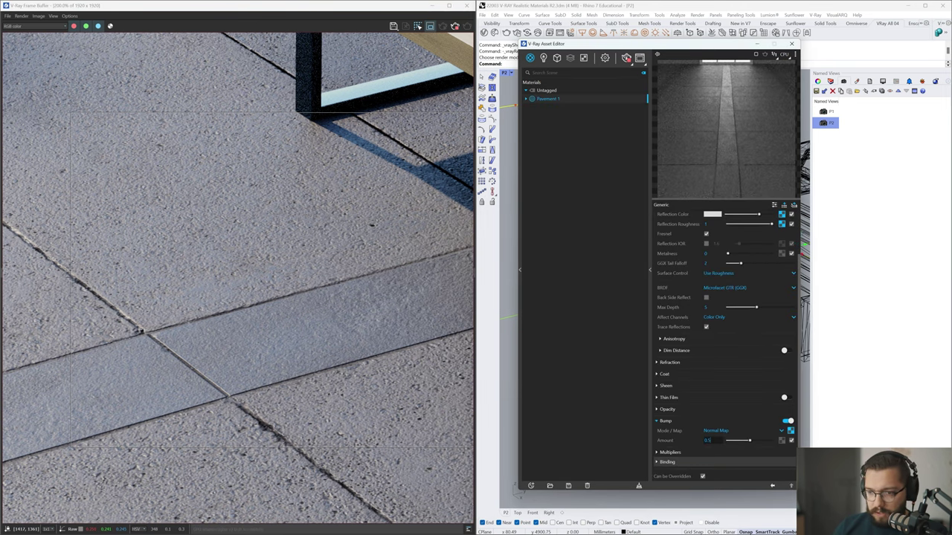
pyautogui.press('Return')
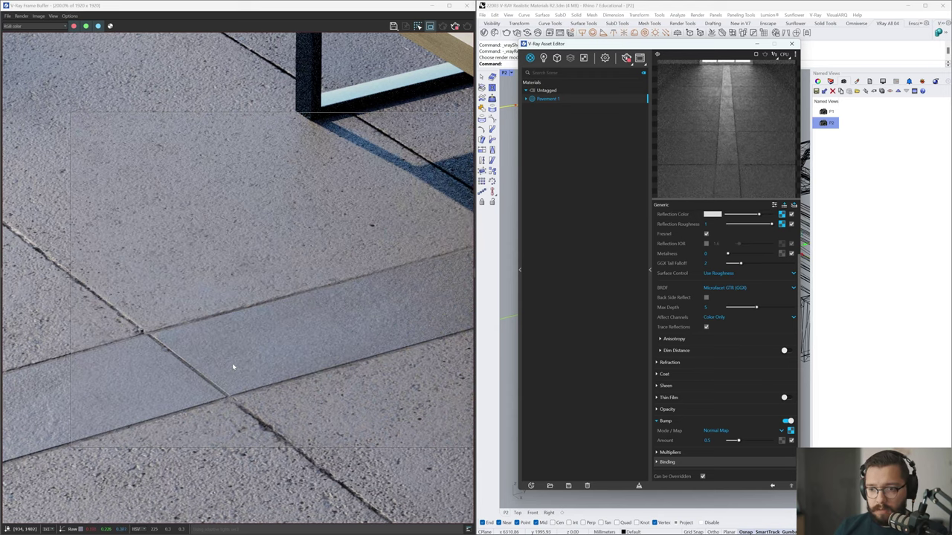
pyautogui.scroll(1, 232, 363)
pyautogui.scroll(-3, 235, 372)
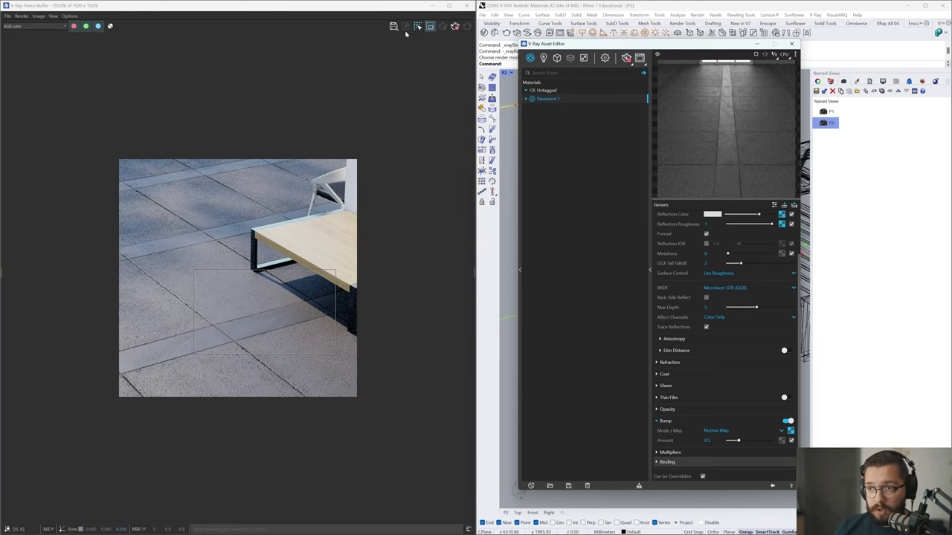
# Turn off region rendering and inspect the pavement's bump up close in the full render
pyautogui.click(429, 26)
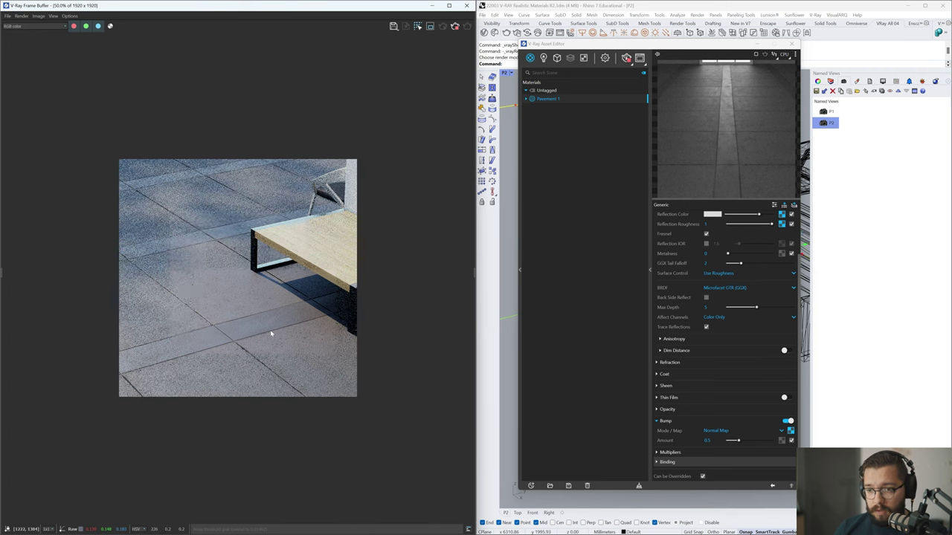
pyautogui.scroll(1, 270, 334)
pyautogui.scroll(-1, 270, 334)
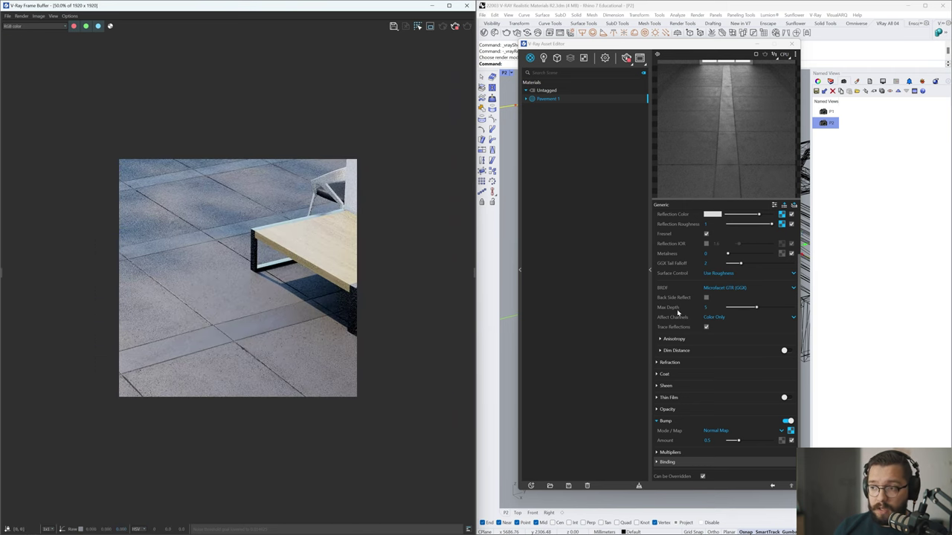
pyautogui.scroll(1, 678, 313)
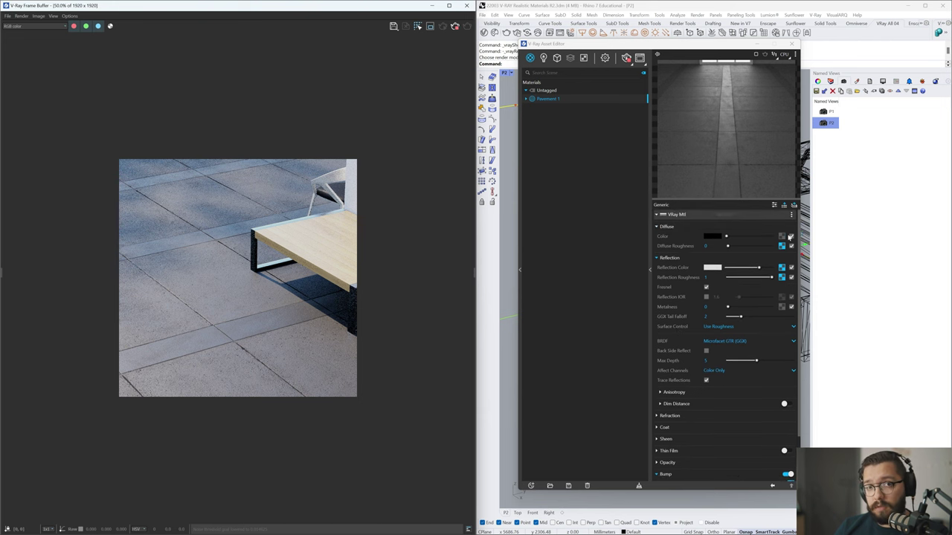
pyautogui.scroll(2, 225, 310)
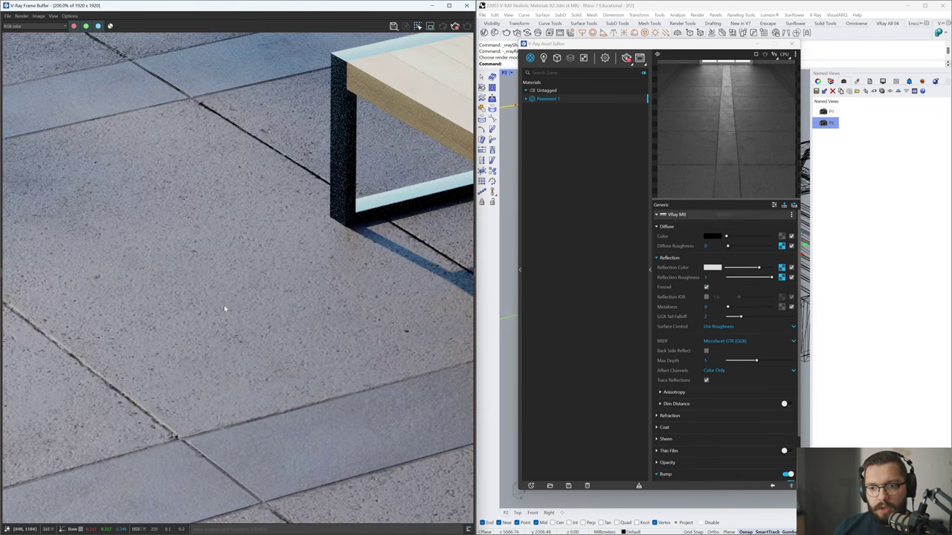
pyautogui.scroll(-2, 225, 310)
pyautogui.scroll(2, 225, 308)
pyautogui.scroll(1, 224, 308)
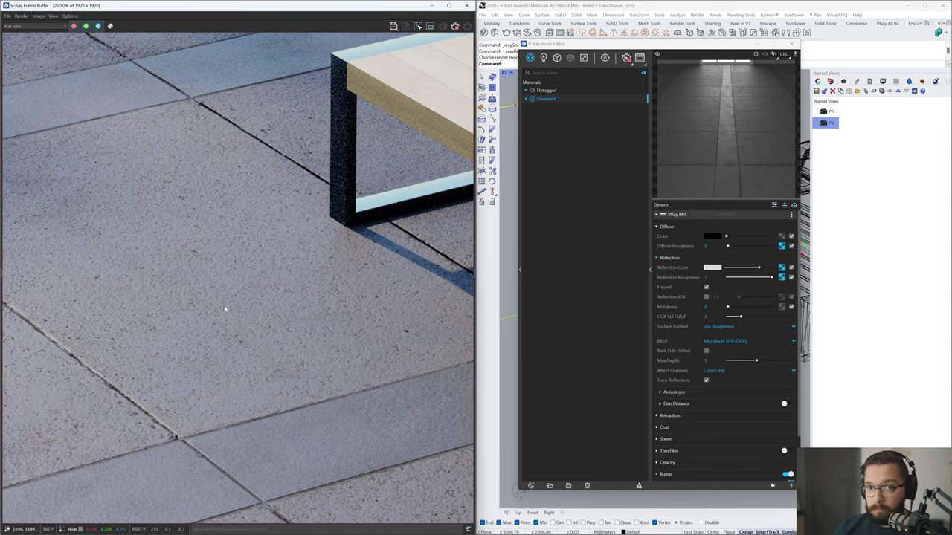
pyautogui.scroll(-1, 224, 309)
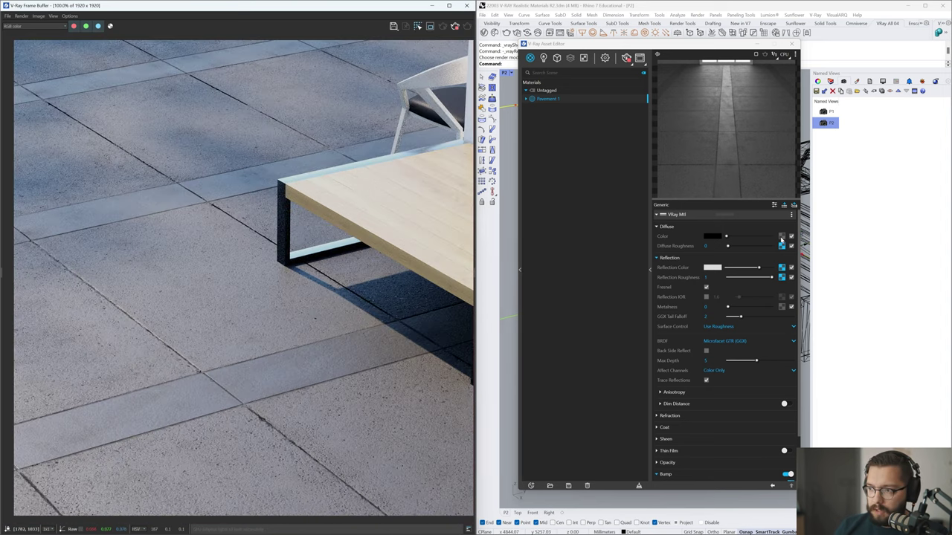
# Load vkmeebc_2K_Albedo.jpg as a bitmap into Pavement 1's diffuse color slot and return to the material settings
pyautogui.click(785, 236)
pyautogui.click(753, 244)
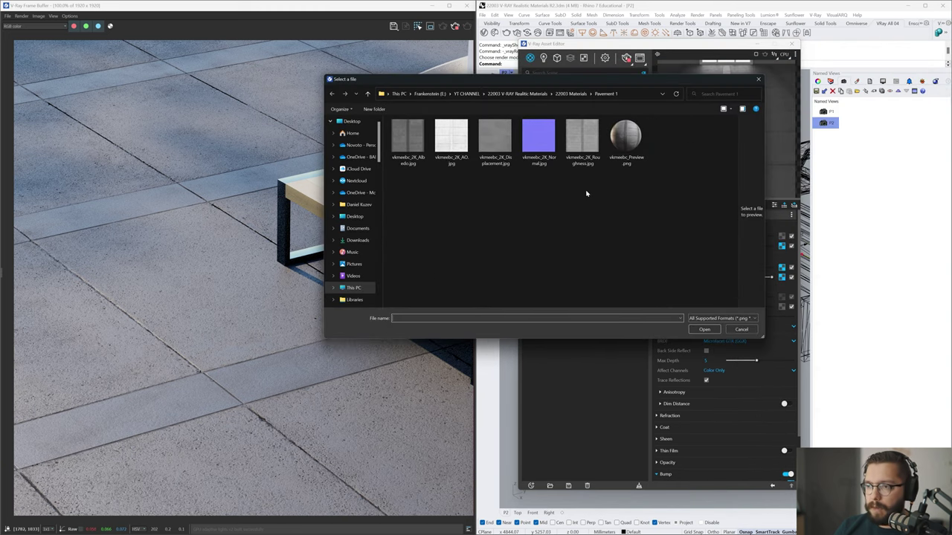
pyautogui.click(408, 138)
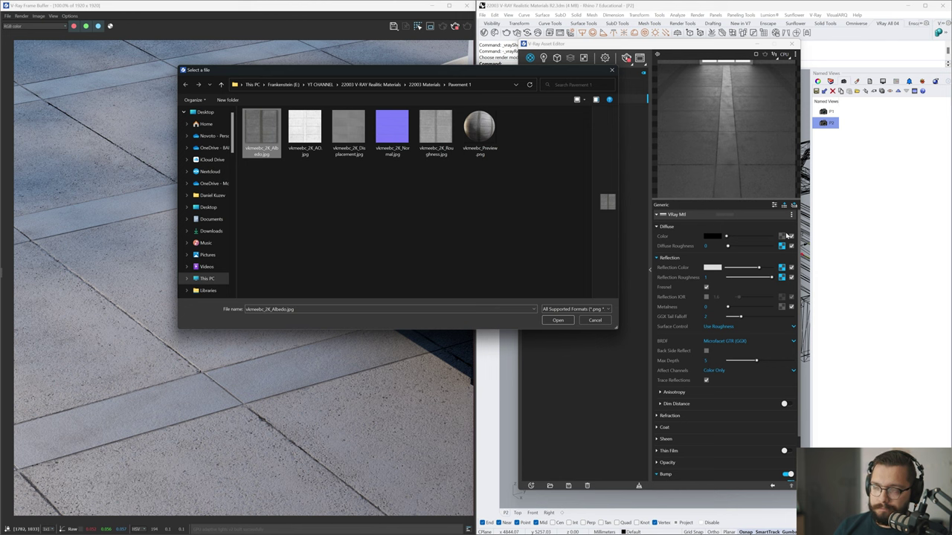
pyautogui.click(276, 181)
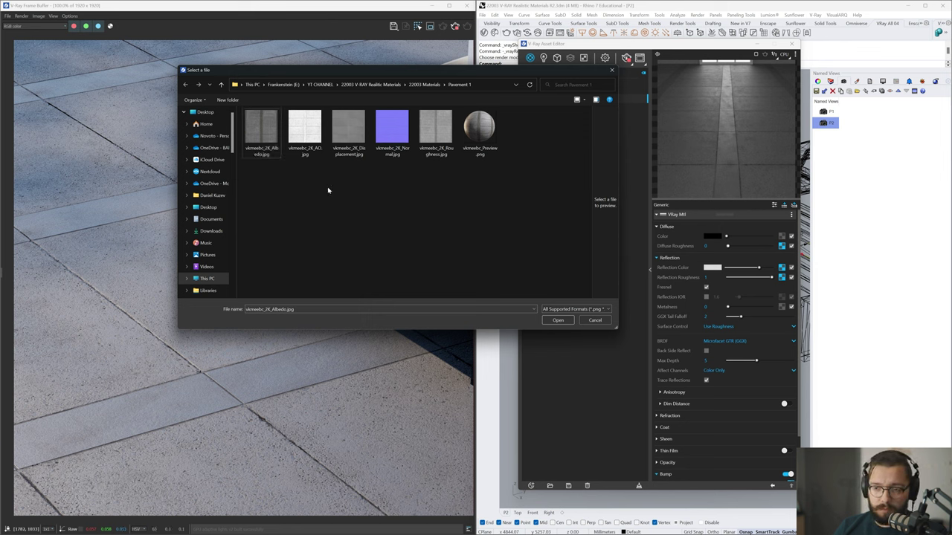
pyautogui.doubleClick(261, 132)
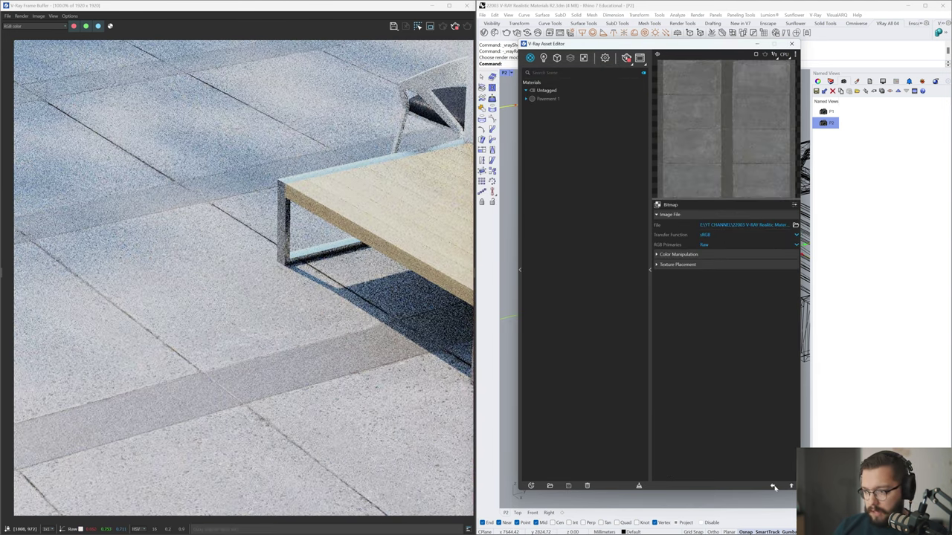
pyautogui.click(771, 486)
# Check the pavement's diffuse texture in the render, up close and as a whole, and stop the interactive render
pyautogui.scroll(-1, 217, 274)
pyautogui.scroll(2, 217, 274)
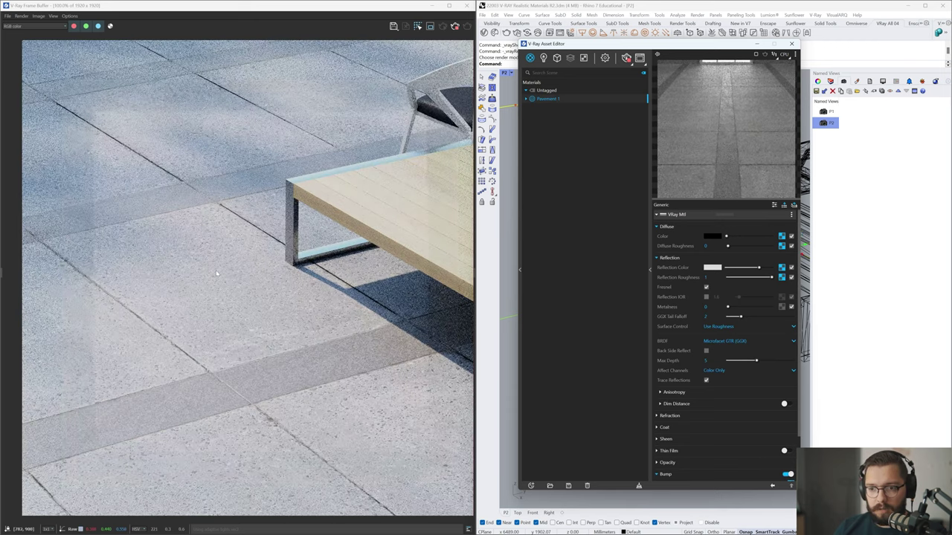
pyautogui.scroll(-2, 217, 274)
pyautogui.scroll(2, 216, 274)
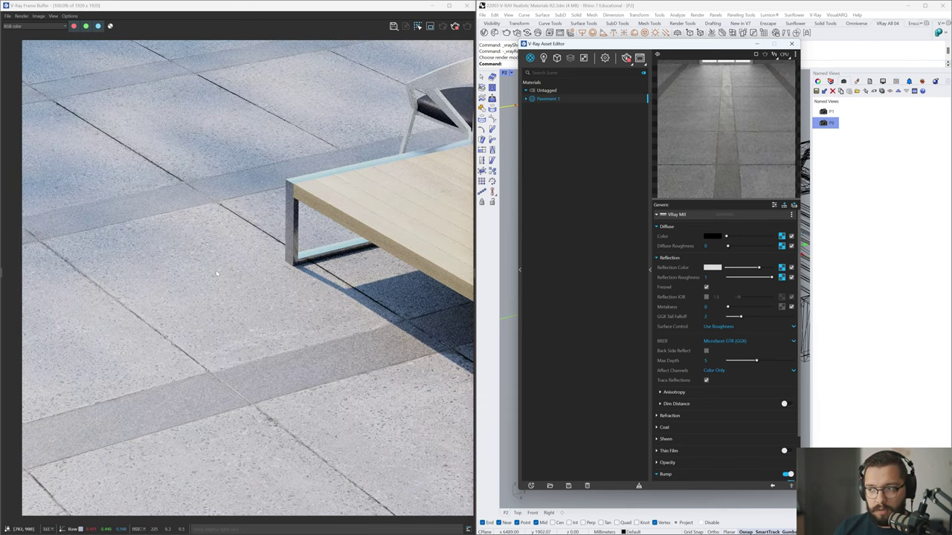
pyautogui.click(627, 59)
# Select the ground surface in the viewport and set its texture mapping's locked UVW repeat to 1.000
pyautogui.moveTo(628, 44); pyautogui.dragTo(319, 344)
pyautogui.click(572, 87)
pyautogui.click(567, 98)
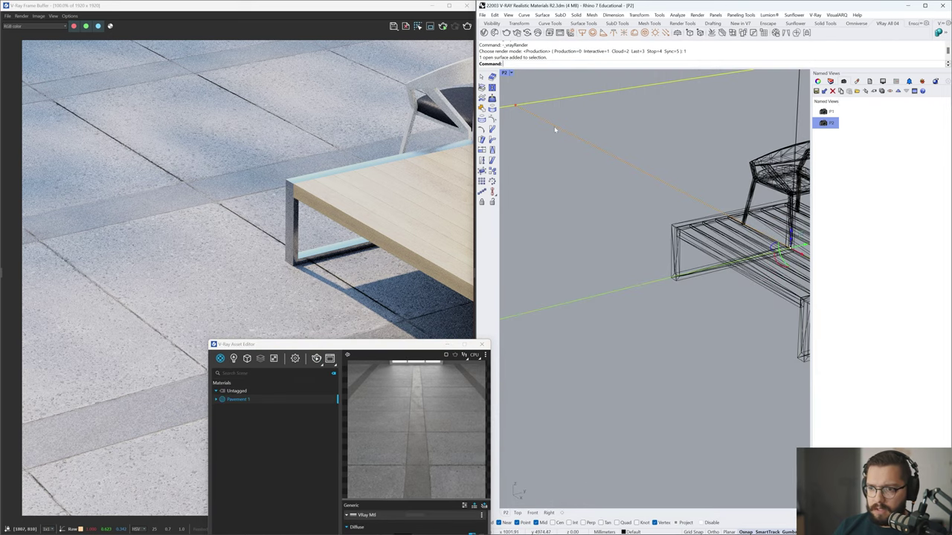
pyautogui.click(817, 82)
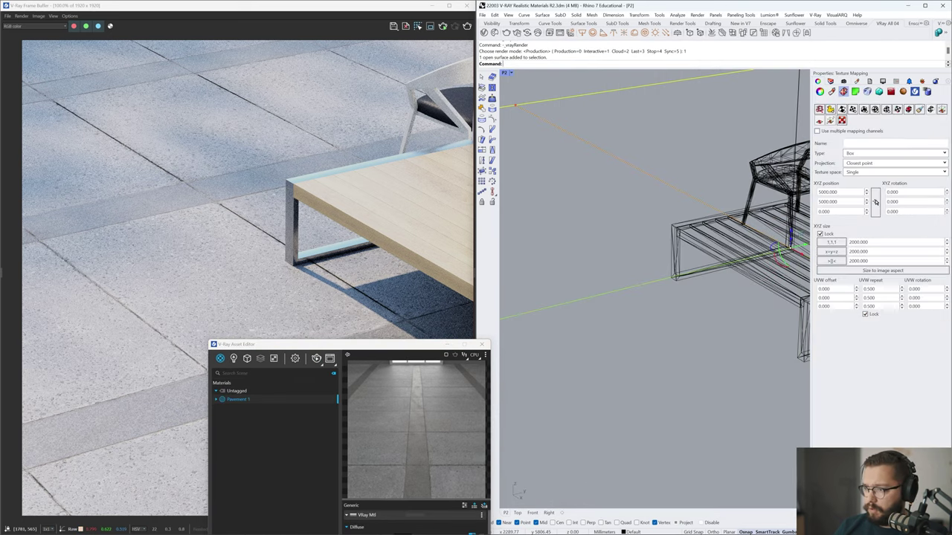
pyautogui.doubleClick(883, 290)
pyautogui.press('Tab')
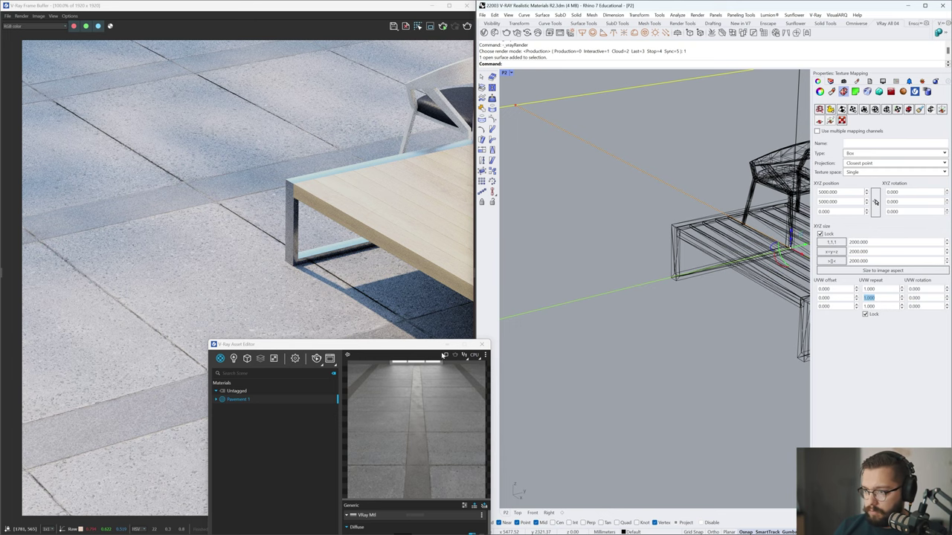
# Bring the asset editor back over the viewport and restart the interactive render
pyautogui.moveTo(422, 347); pyautogui.dragTo(822, 64)
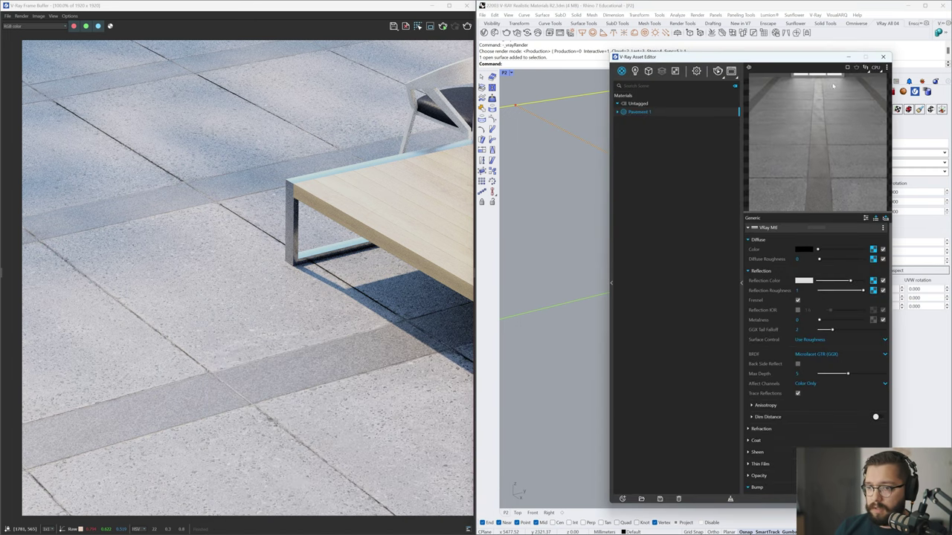
pyautogui.click(721, 75)
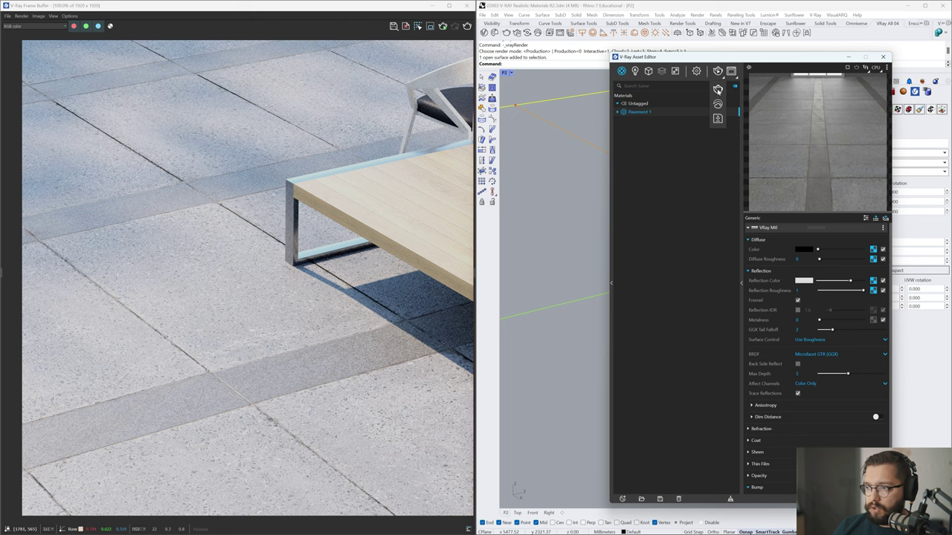
pyautogui.click(718, 89)
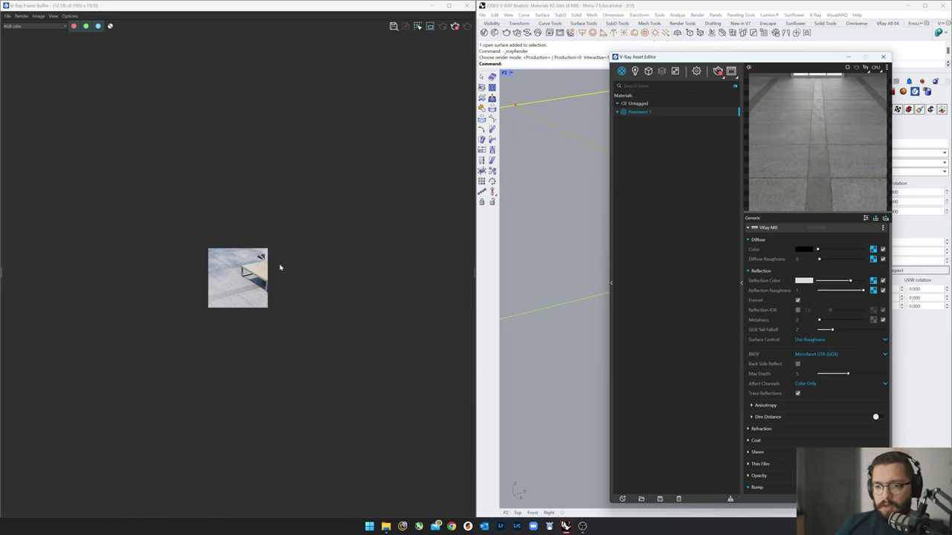
# Examine the tile scale, joints and surface detail of the re-rendered pavement, both up close and as a whole
pyautogui.scroll(2, 240, 277)
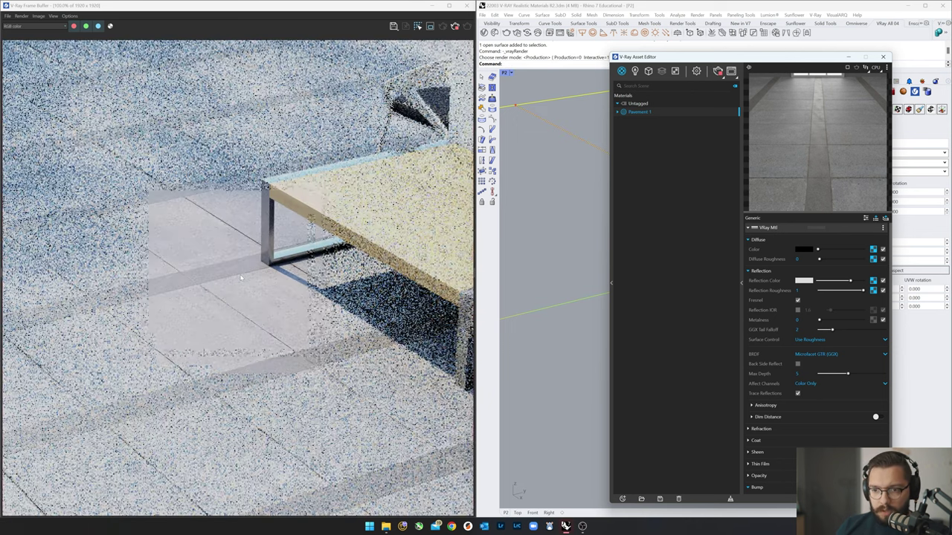
pyautogui.scroll(1, 216, 343)
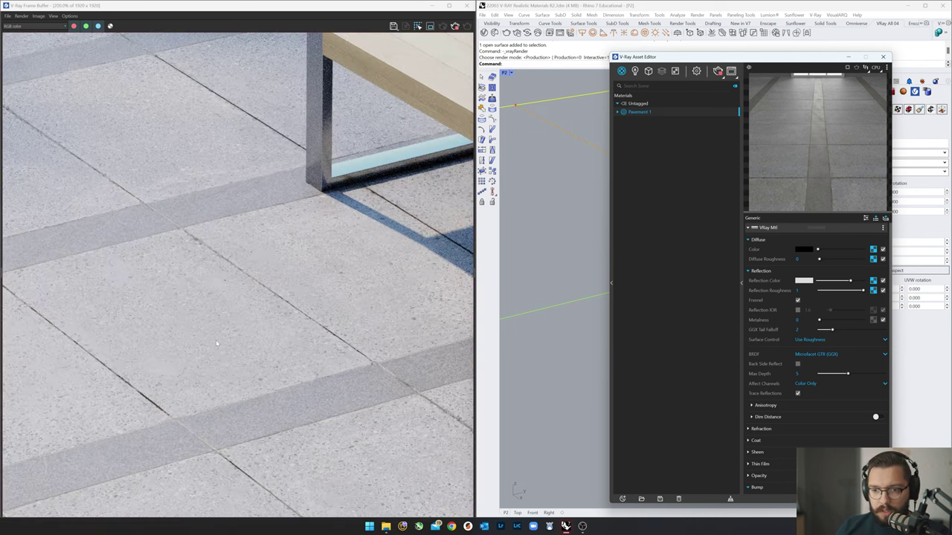
pyautogui.scroll(-2, 216, 343)
pyautogui.scroll(1, 216, 343)
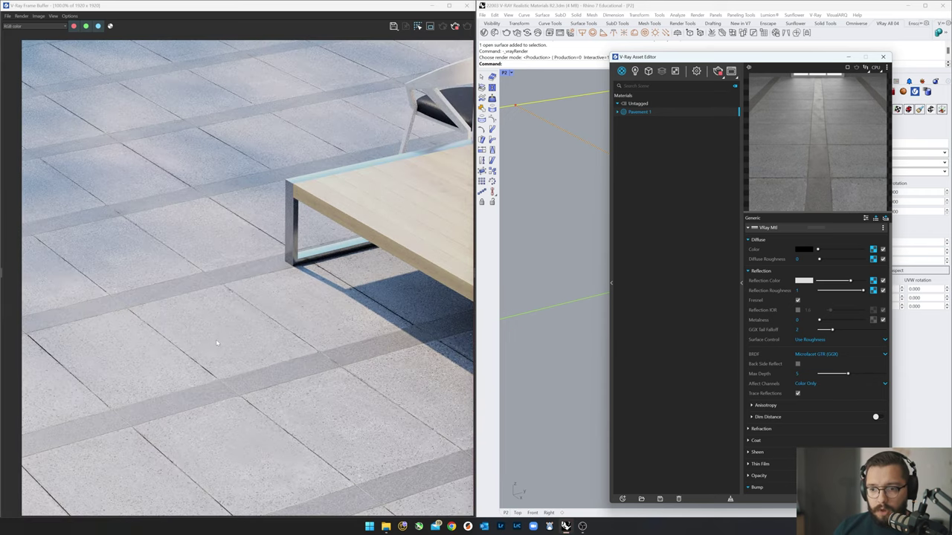
pyautogui.scroll(-2, 217, 342)
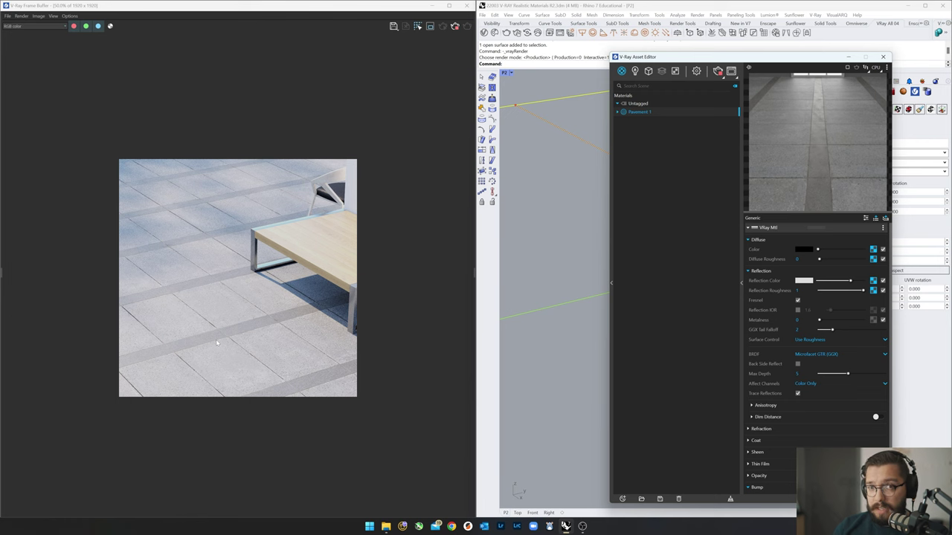
pyautogui.scroll(4, 227, 293)
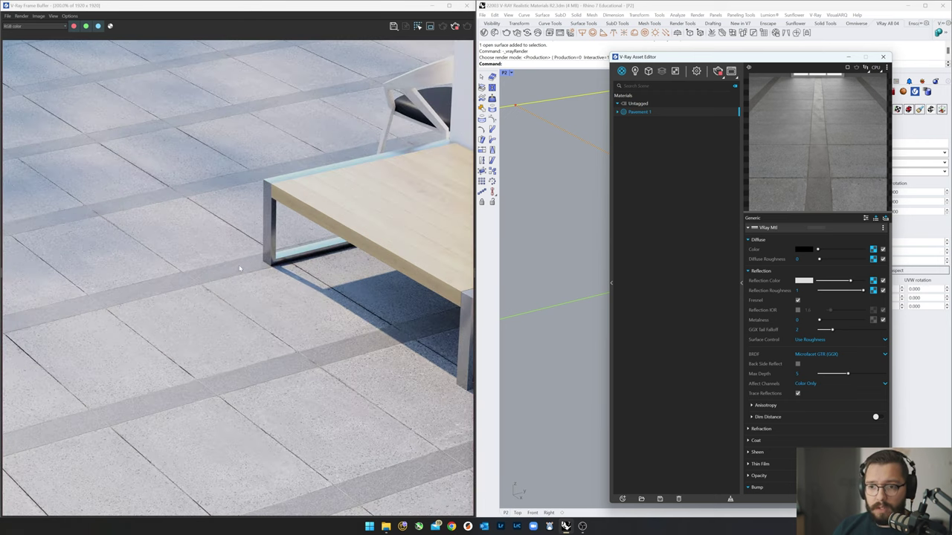
pyautogui.scroll(-1, 241, 261)
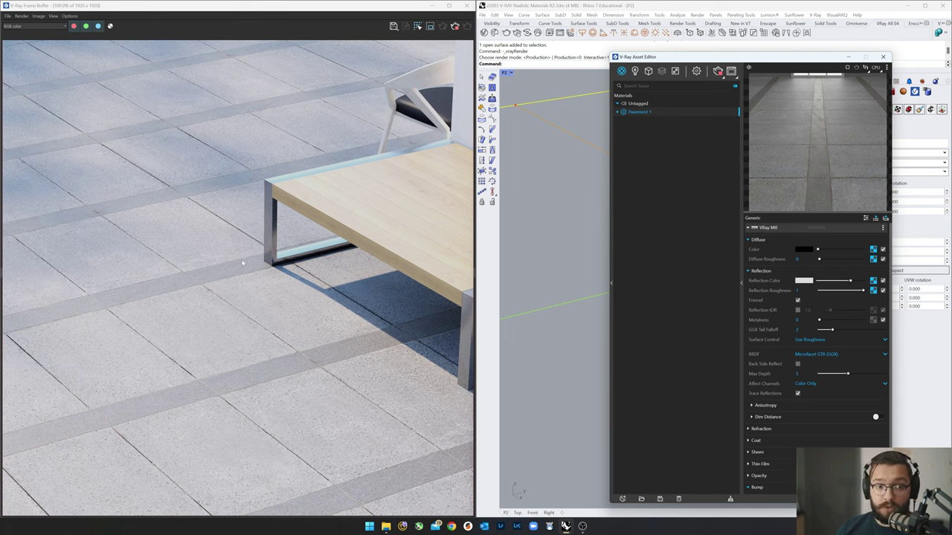
pyautogui.scroll(-2, 241, 263)
pyautogui.scroll(3, 218, 261)
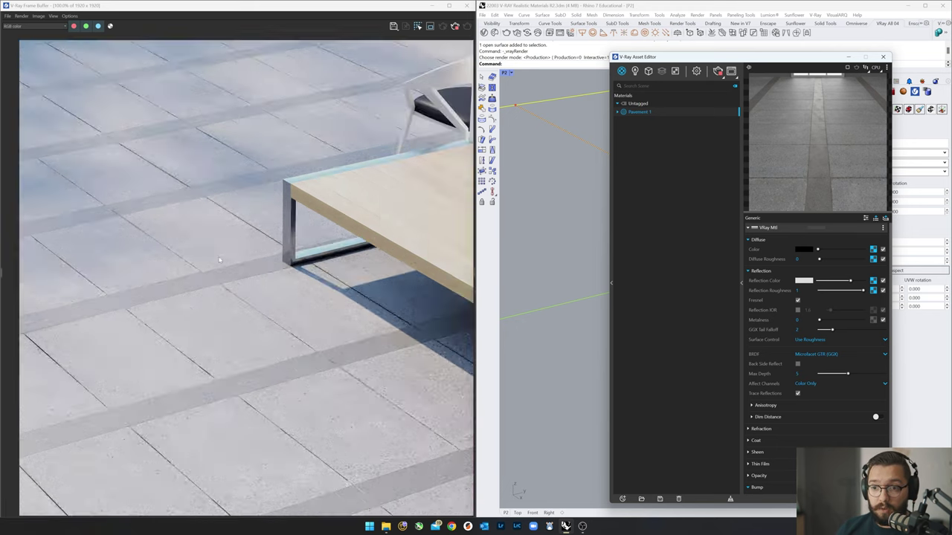
pyautogui.scroll(-1, 218, 261)
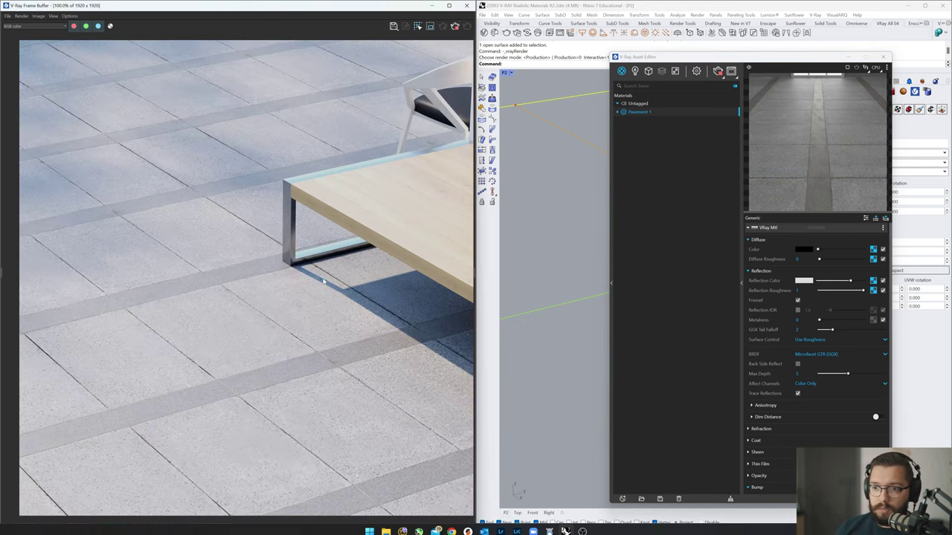
pyautogui.scroll(3, 249, 296)
pyautogui.scroll(-3, 249, 296)
pyautogui.scroll(2, 247, 328)
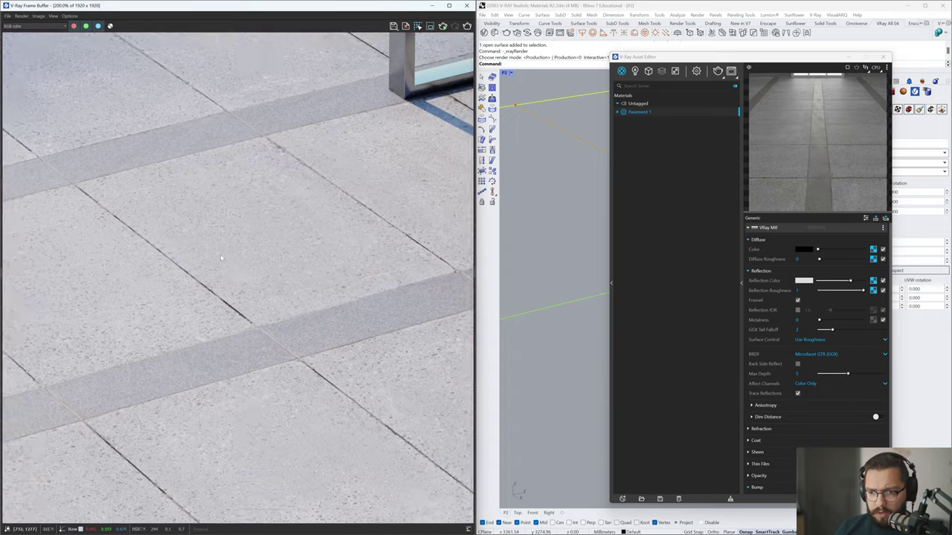
# View the whole render again, move the asset editor aside and create a new Generic material
pyautogui.scroll(-2, 246, 343)
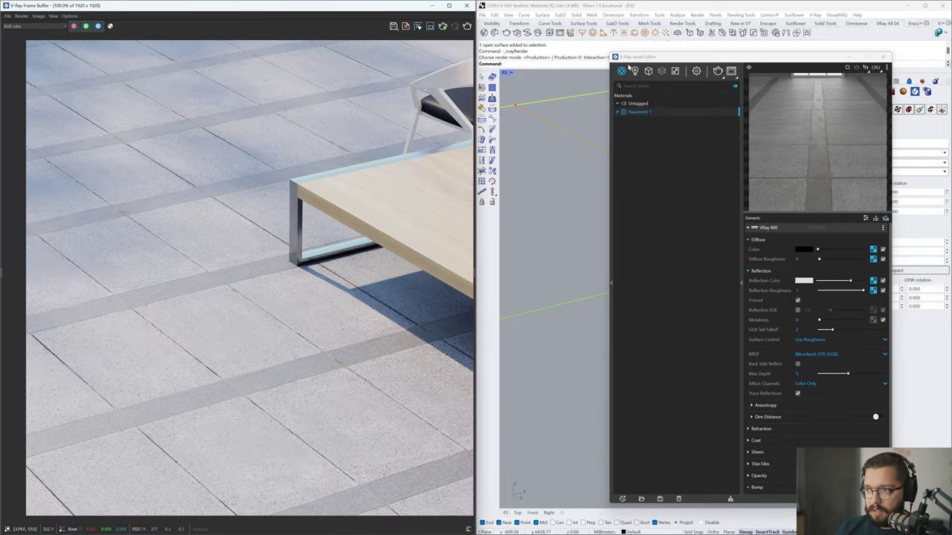
pyautogui.moveTo(630, 58); pyautogui.dragTo(530, 24)
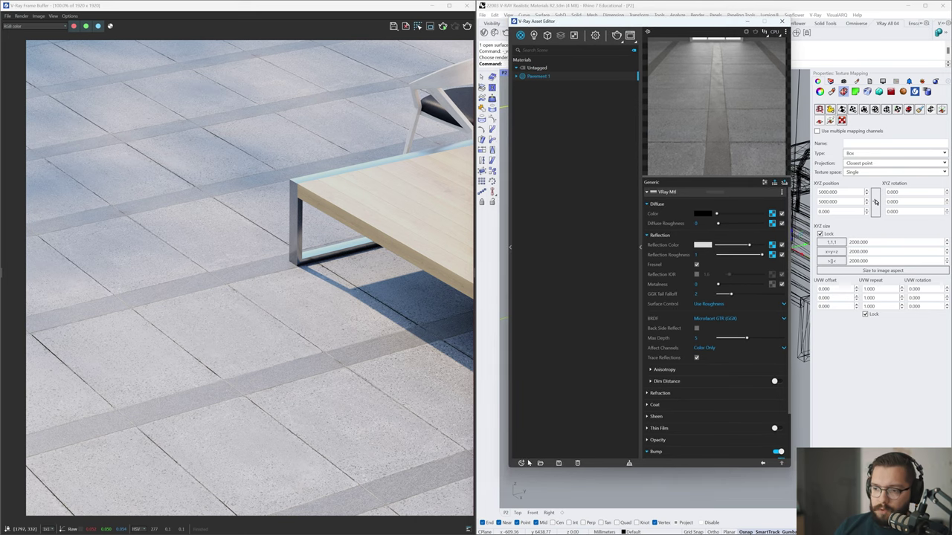
pyautogui.click(523, 463)
pyautogui.moveTo(533, 453)
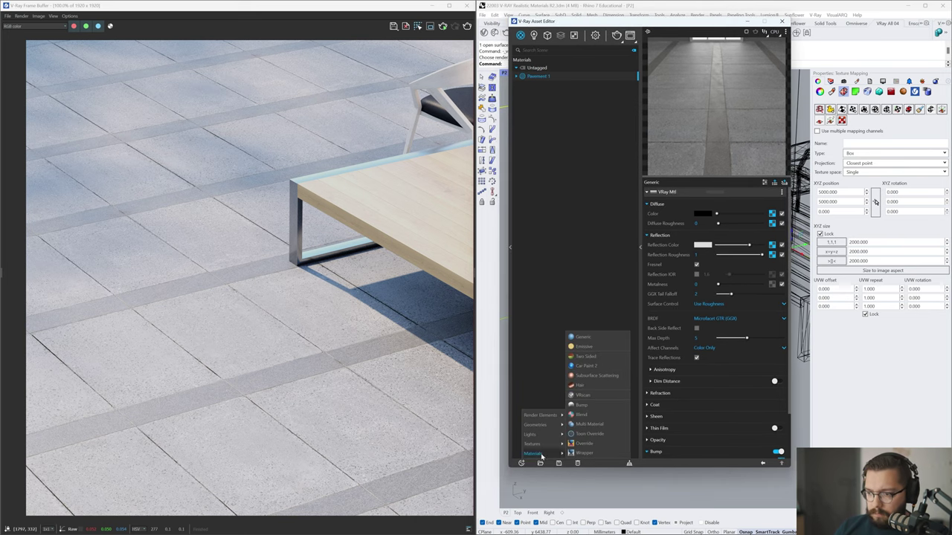
pyautogui.click(599, 339)
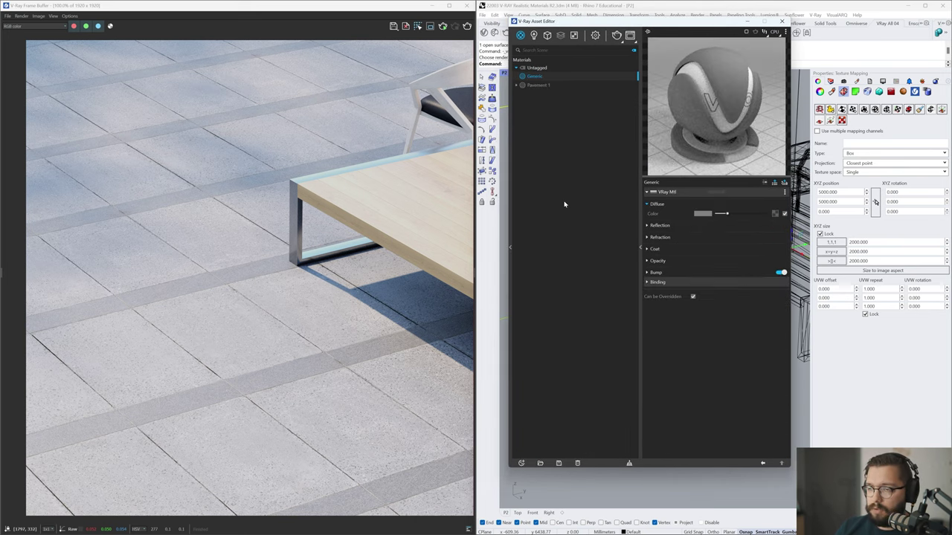
# Check the texture maps in the Pavement 3 folder in File Explorer and return to the asset editor
pyautogui.hotkey('alt', 'Tab')
pyautogui.hotkey('alt', 'Up')
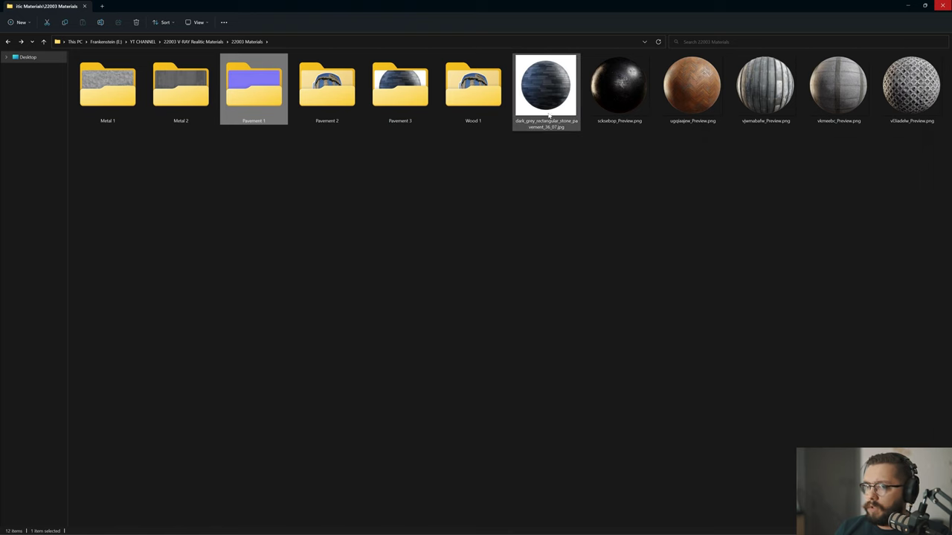
pyautogui.doubleClick(400, 88)
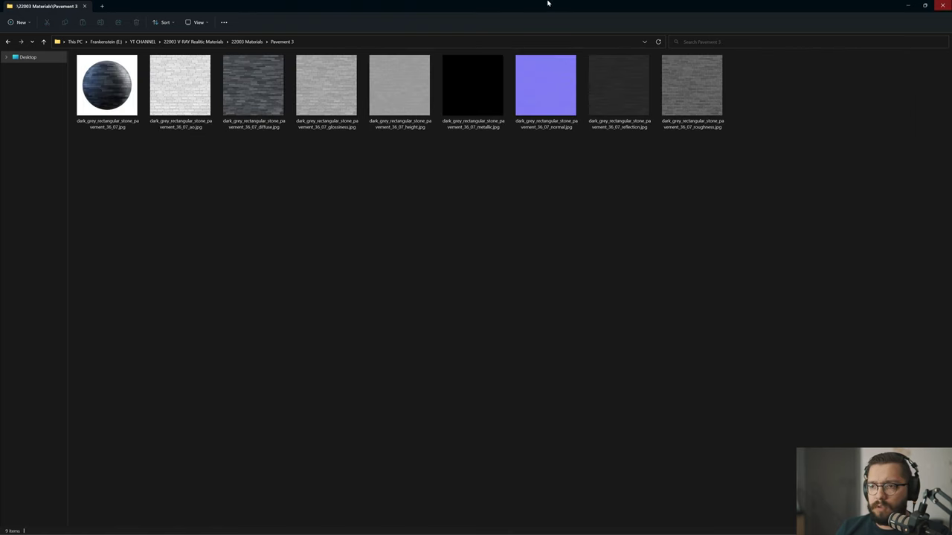
pyautogui.click(514, 45)
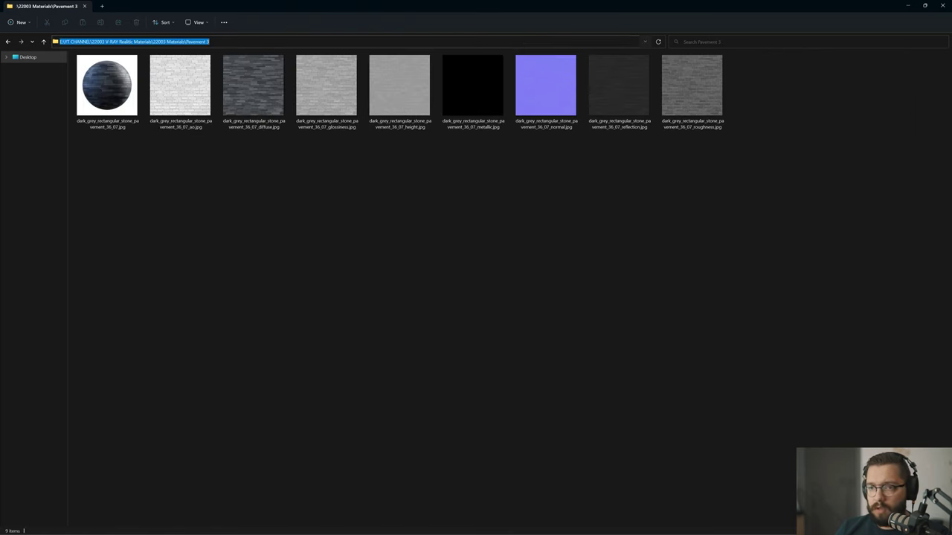
pyautogui.click(907, 6)
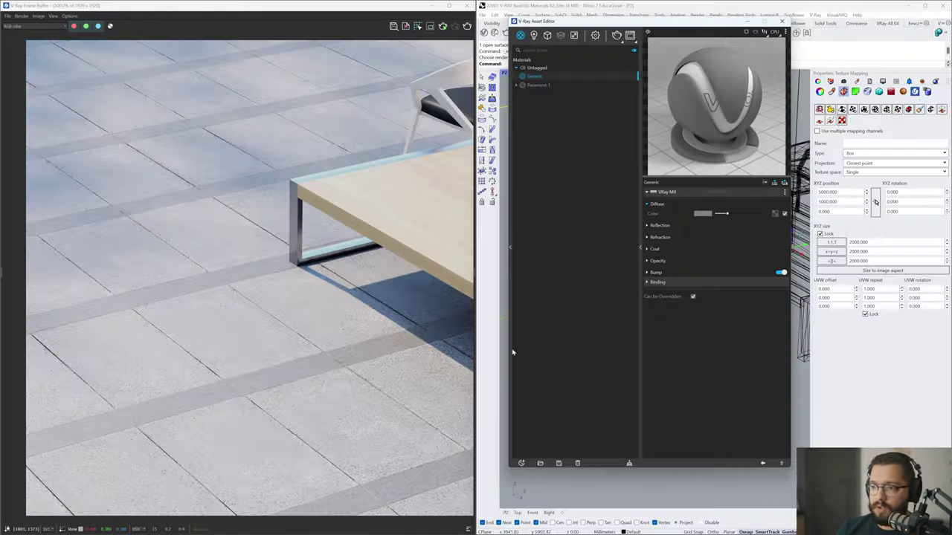
# Rename the new Generic material as Pavement 3
pyautogui.rightClick(539, 80)
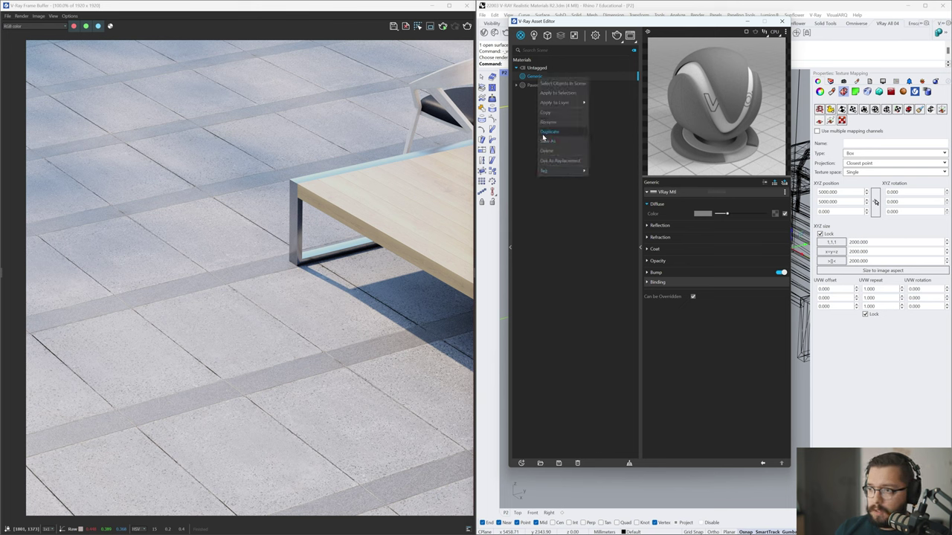
pyautogui.click(559, 125)
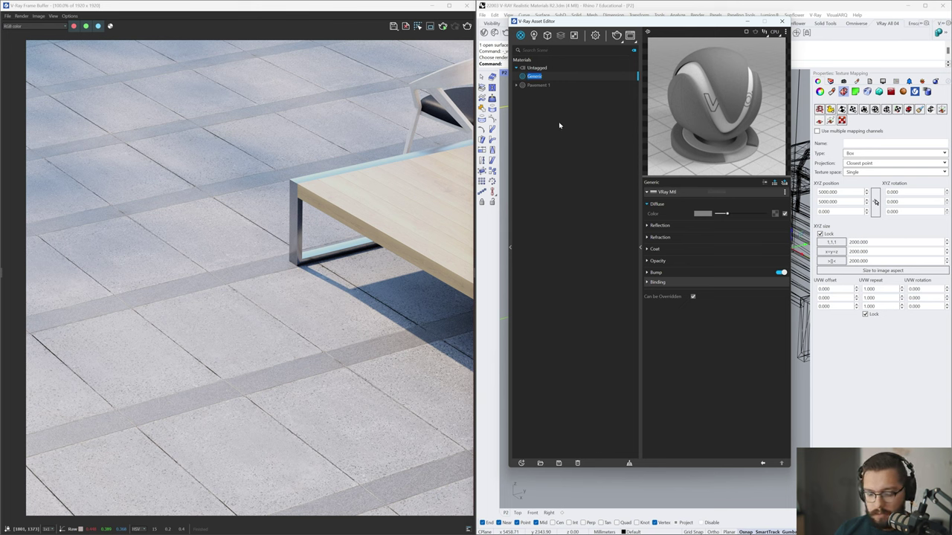
pyautogui.write('Pa')
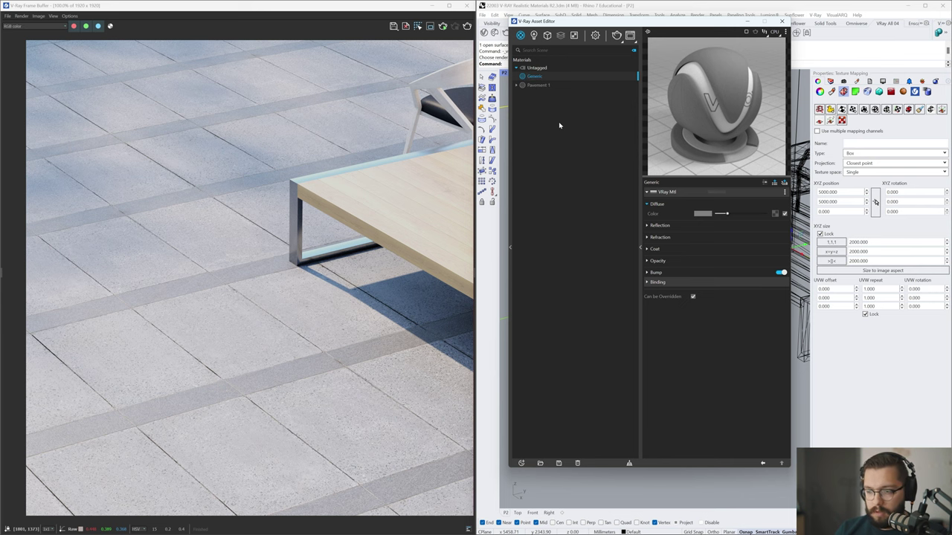
pyautogui.write('Pavement 3')
pyautogui.press('Return')
# Uncover the texture mapping settings and set the ground surface's locked UVW repeat to 0.5
pyautogui.moveTo(570, 21); pyautogui.dragTo(600, 188)
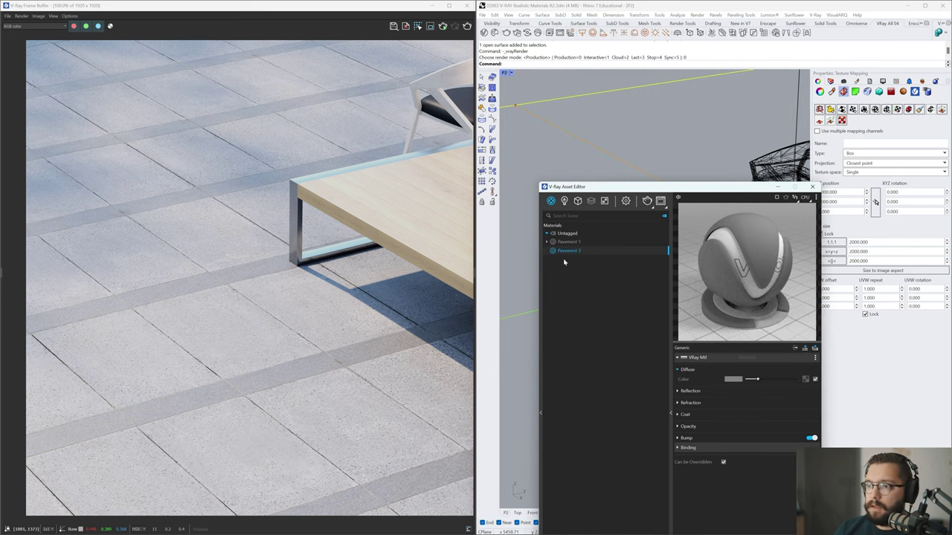
pyautogui.click(562, 98)
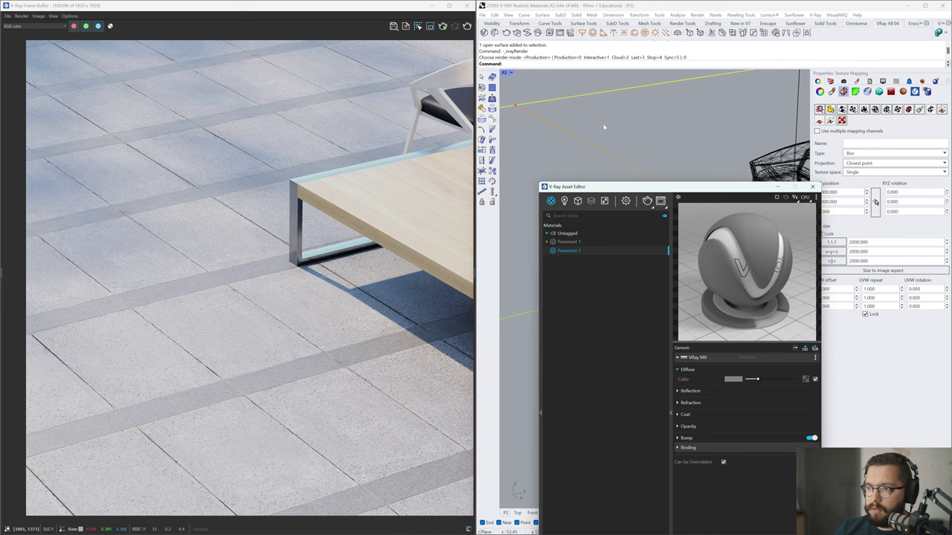
pyautogui.moveTo(605, 187); pyautogui.dragTo(411, 70)
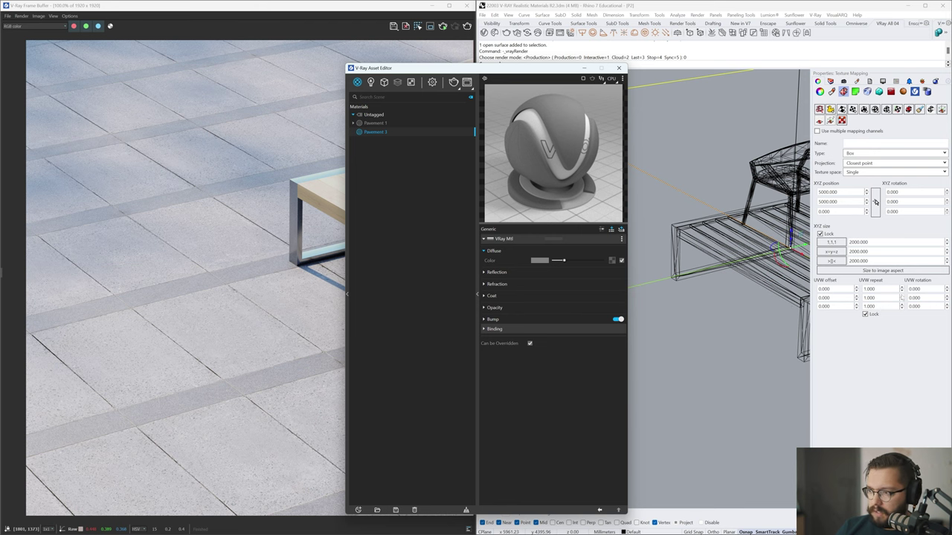
pyautogui.click(872, 290)
pyautogui.write('0.5')
pyautogui.press('Tab')
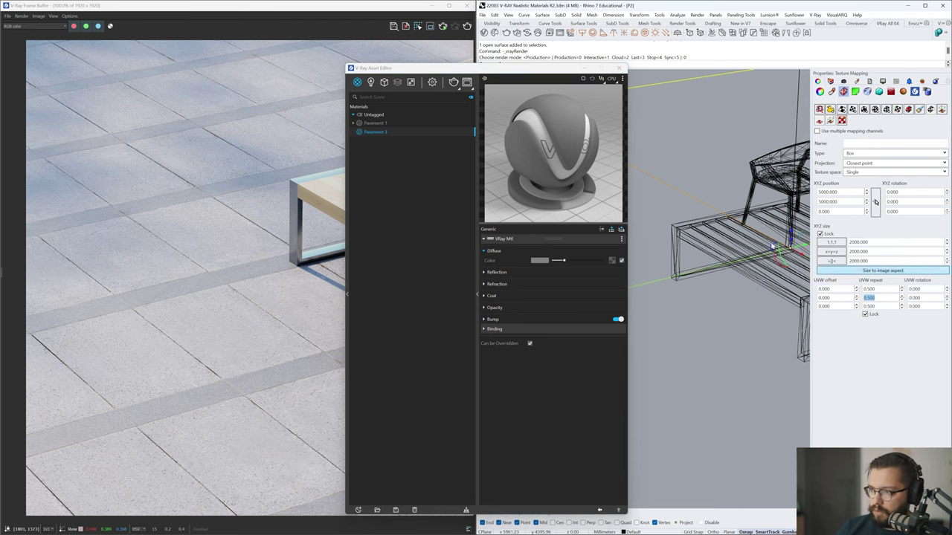
# Bring the asset editor back over the viewport, start the interactive render and reframe the rendered image
pyautogui.moveTo(532, 73); pyautogui.dragTo(731, 79)
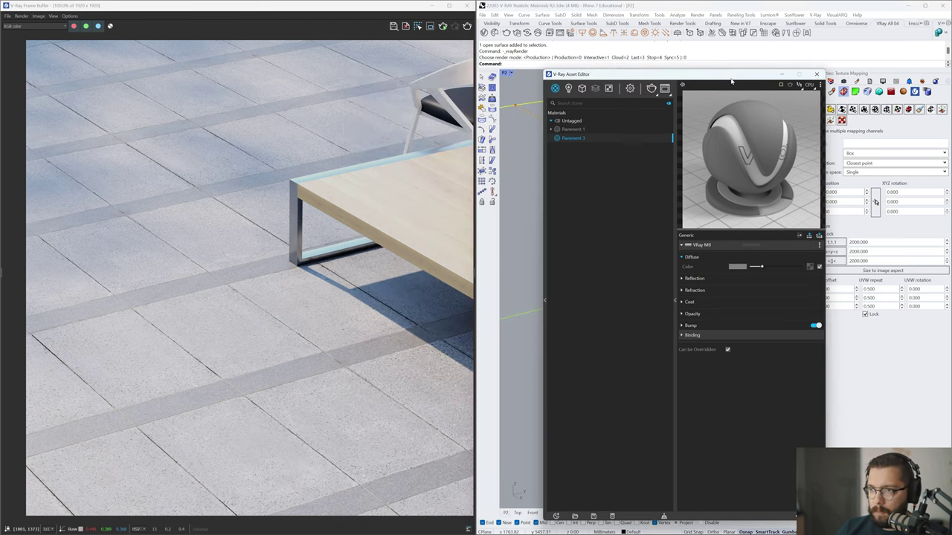
pyautogui.click(652, 106)
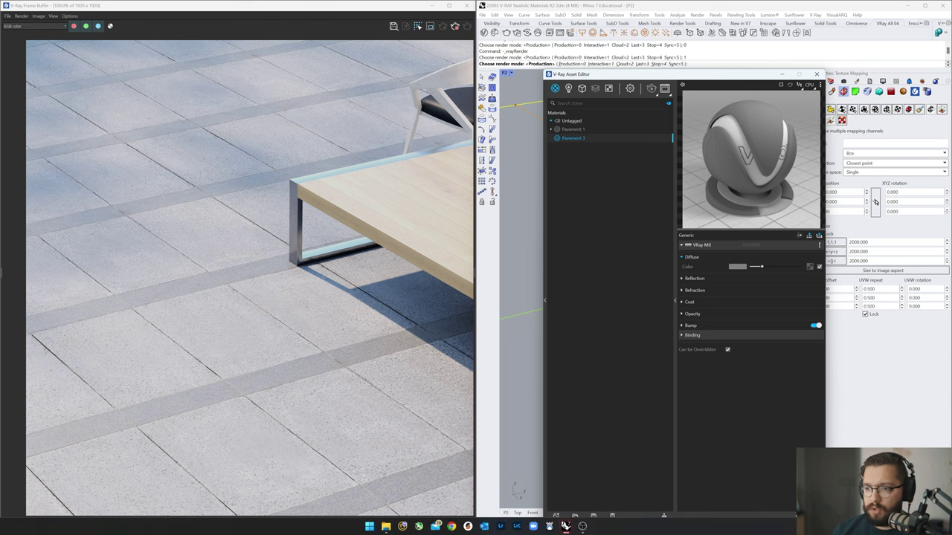
pyautogui.moveTo(669, 74); pyautogui.dragTo(662, 62)
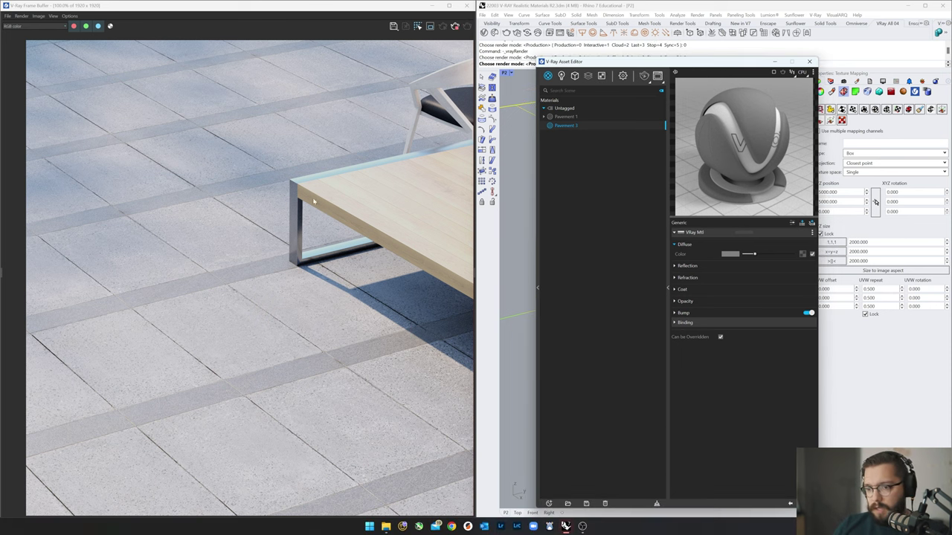
pyautogui.scroll(-1, 312, 253)
pyautogui.scroll(1, 282, 251)
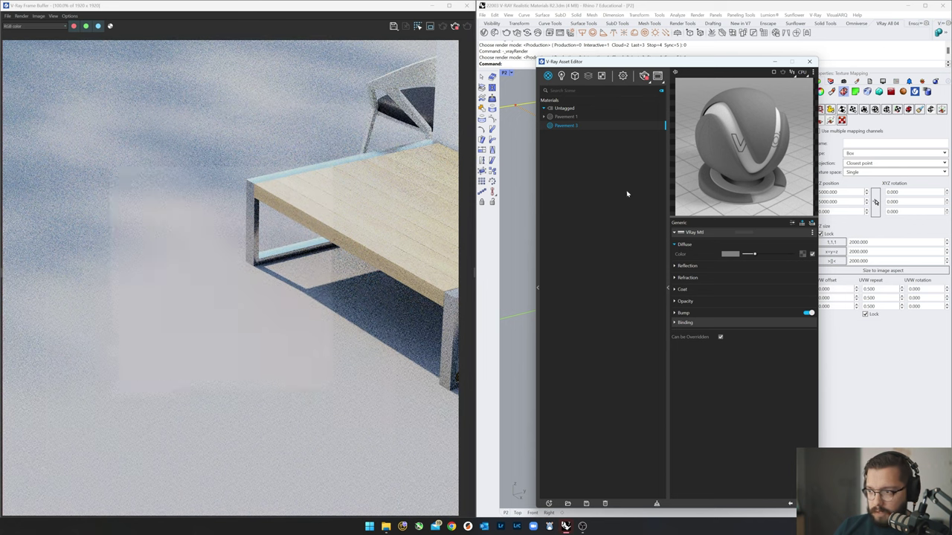
# Set the Pavement 3 bump mode to Normal Map and its material preview scene to Floor
pyautogui.click(663, 295)
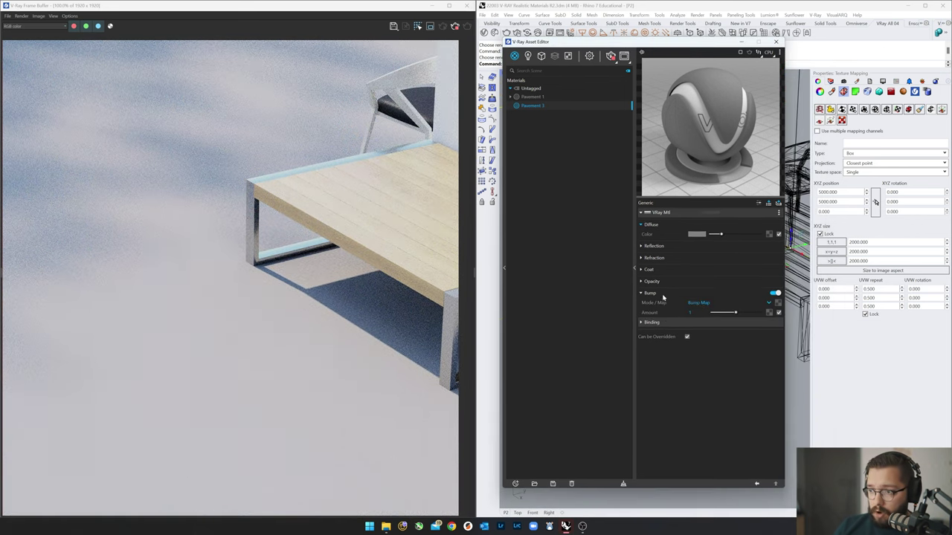
pyautogui.click(698, 305)
pyautogui.click(703, 326)
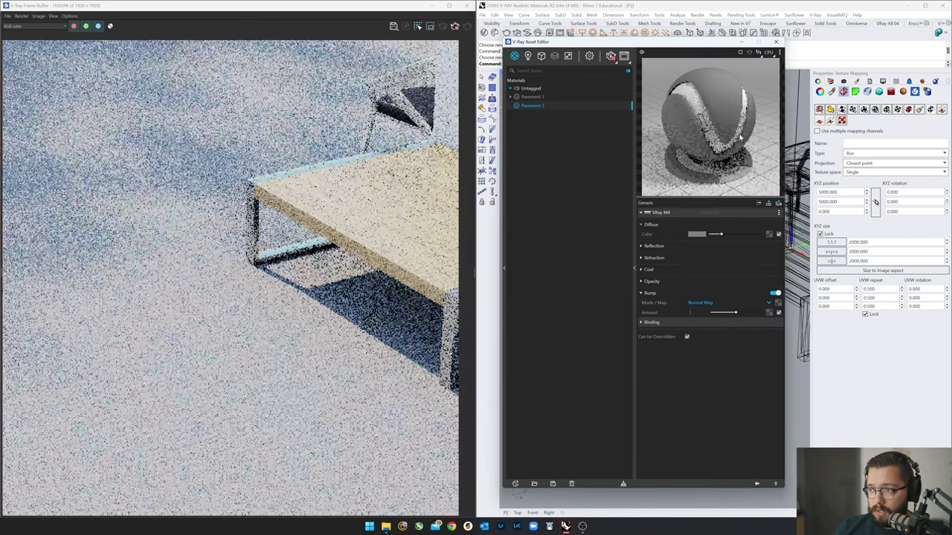
pyautogui.click(780, 54)
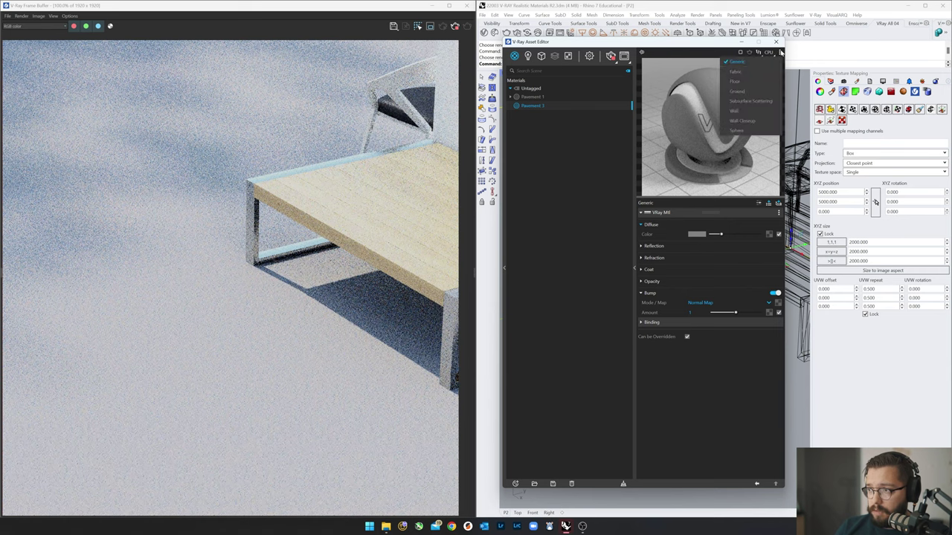
pyautogui.click(756, 84)
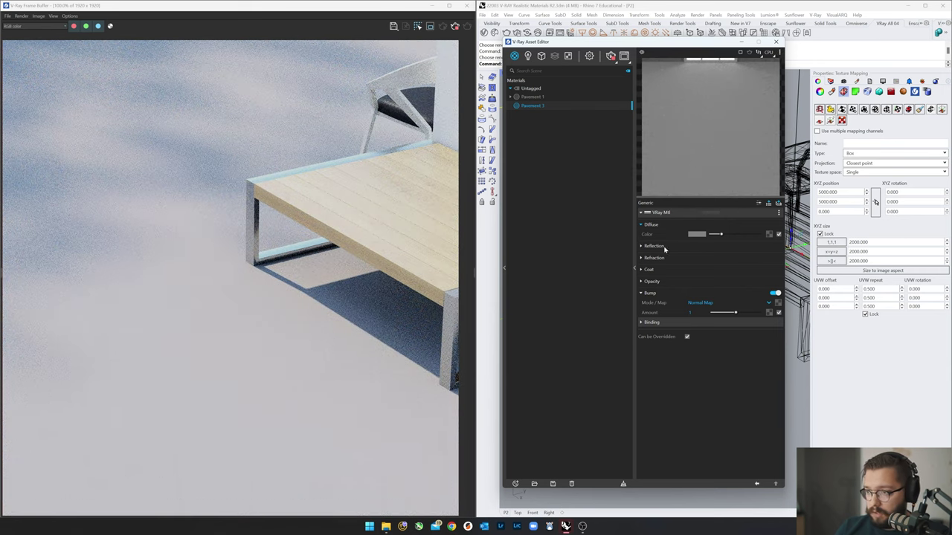
# Show the advanced reflection settings of Pavement 3, set surface control to Use Roughness and make the diffuse color black
pyautogui.click(641, 246)
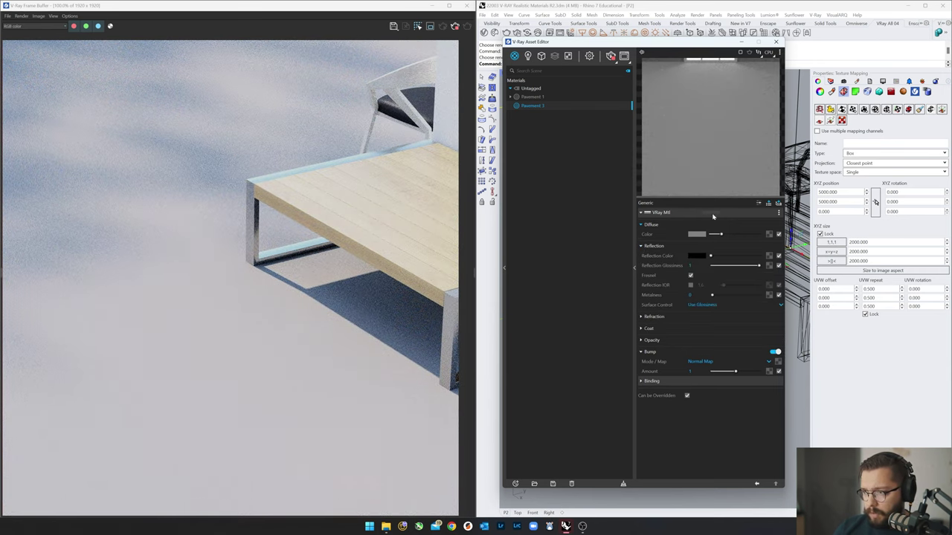
pyautogui.click(758, 203)
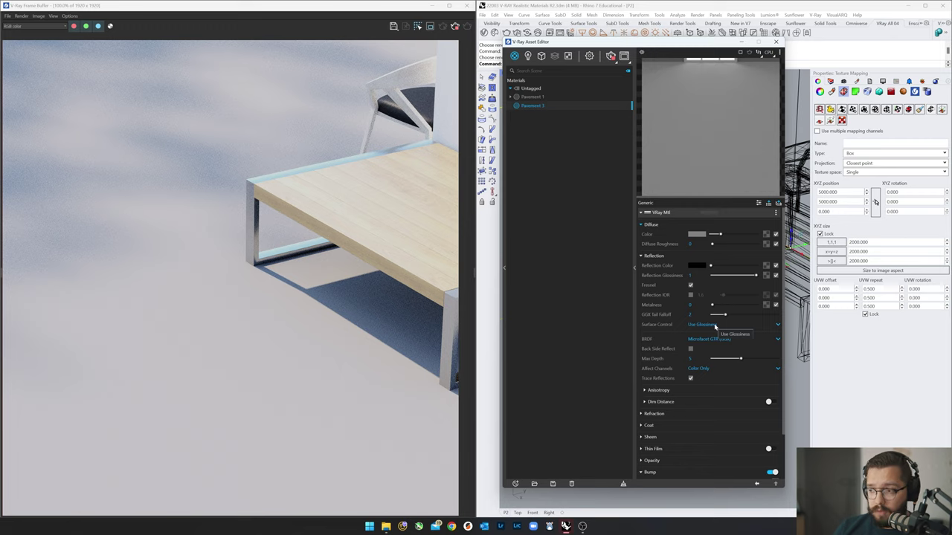
pyautogui.click(714, 325)
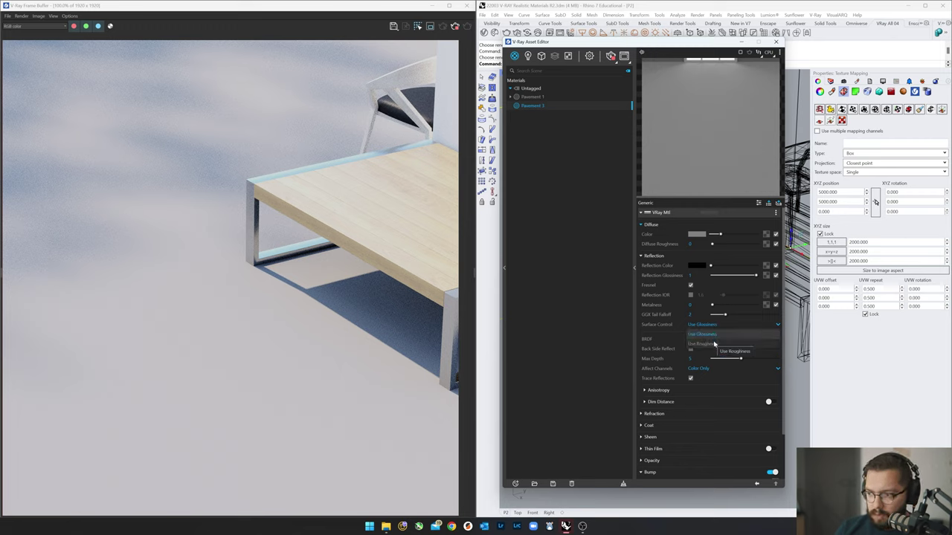
pyautogui.click(705, 345)
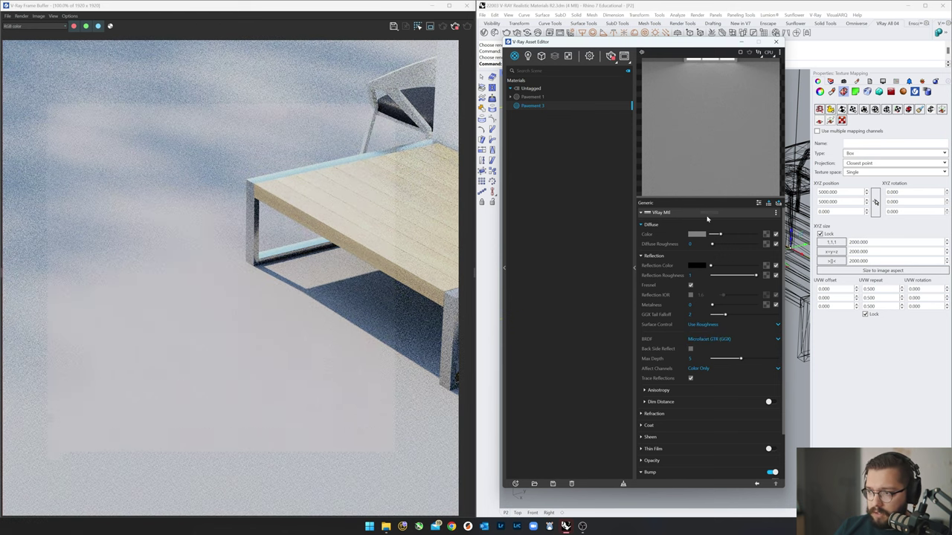
pyautogui.moveTo(720, 234); pyautogui.dragTo(706, 235)
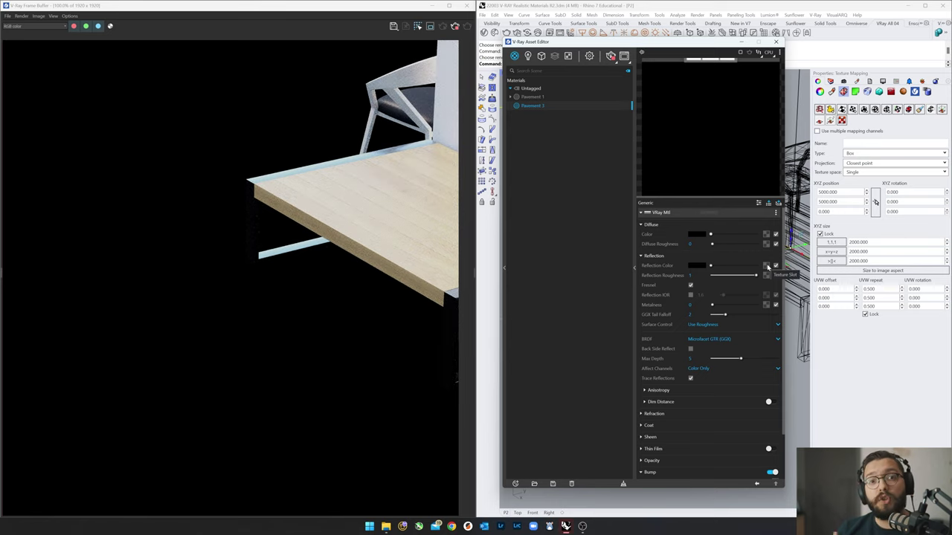
# Load dark_grey_rectangular_stone_pavement_36_07_roughness.jpg from the Pavement 3 folder as the diffuse roughness bitmap and return to the material settings
pyautogui.click(766, 265)
pyautogui.click(760, 251)
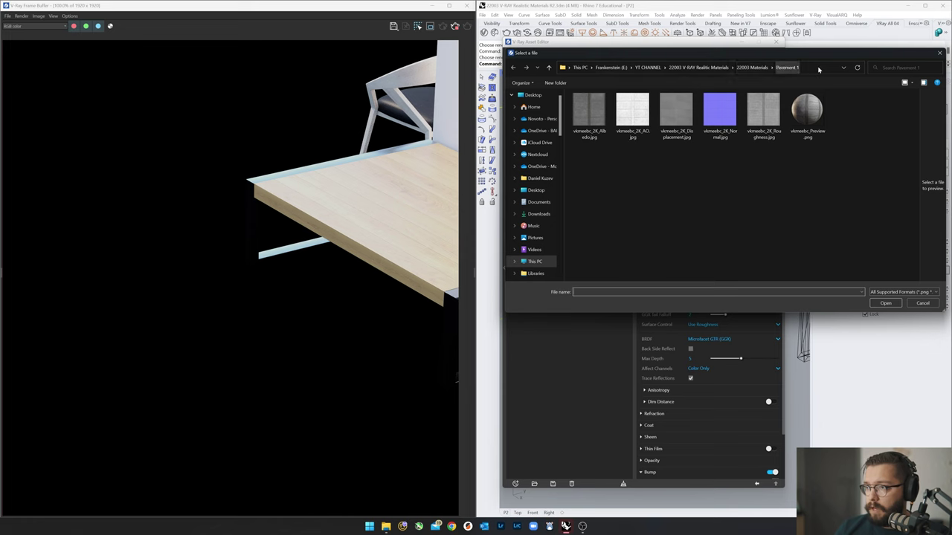
pyautogui.click(817, 67)
pyautogui.click(818, 68)
pyautogui.press('BackSpace')
pyautogui.write('3')
pyautogui.press('Return')
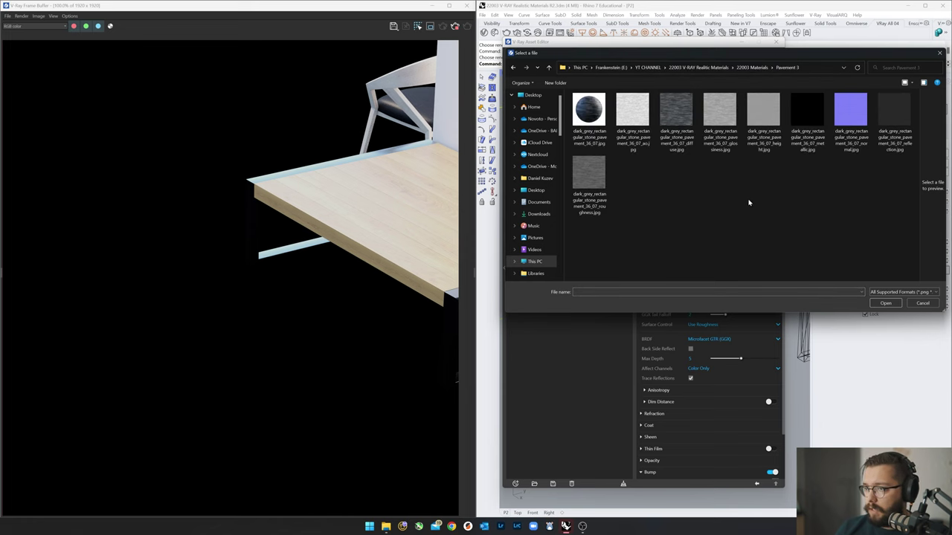
pyautogui.doubleClick(589, 175)
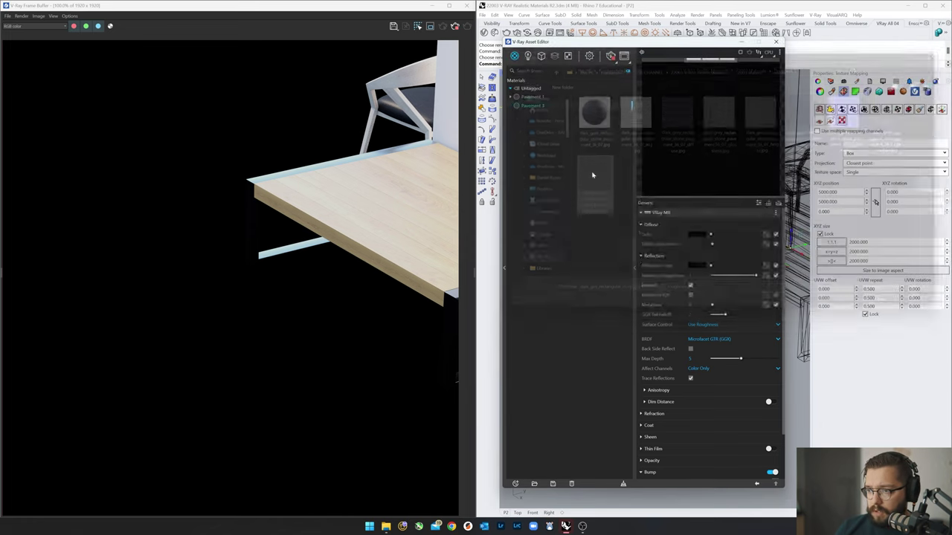
pyautogui.click(757, 484)
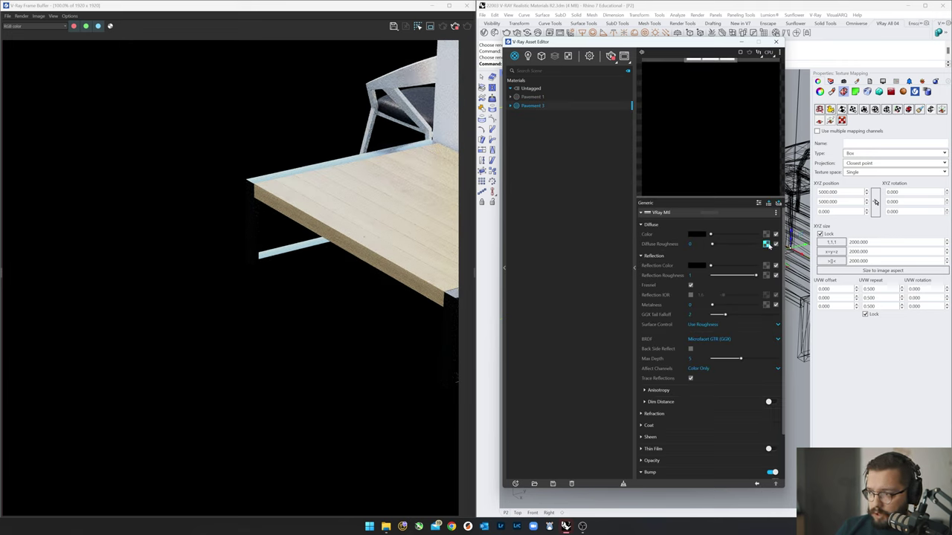
# Copy the diffuse roughness texture and paste it as an instance into the reflection roughness slot
pyautogui.rightClick(767, 245)
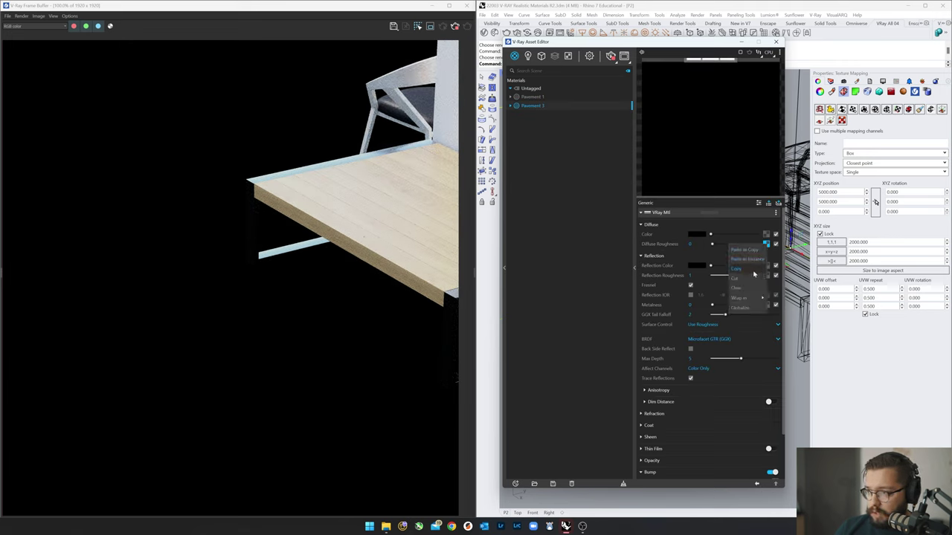
pyautogui.click(753, 273)
pyautogui.rightClick(766, 280)
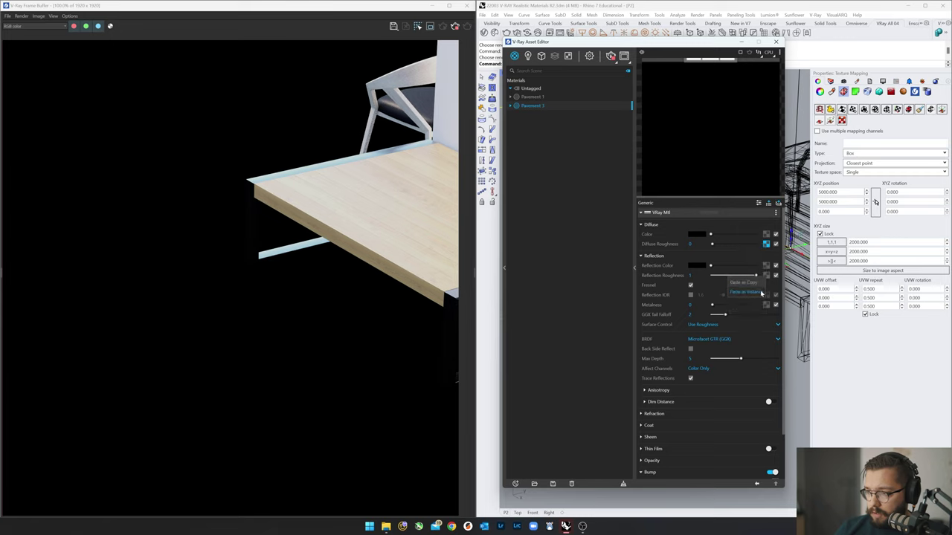
pyautogui.click(759, 295)
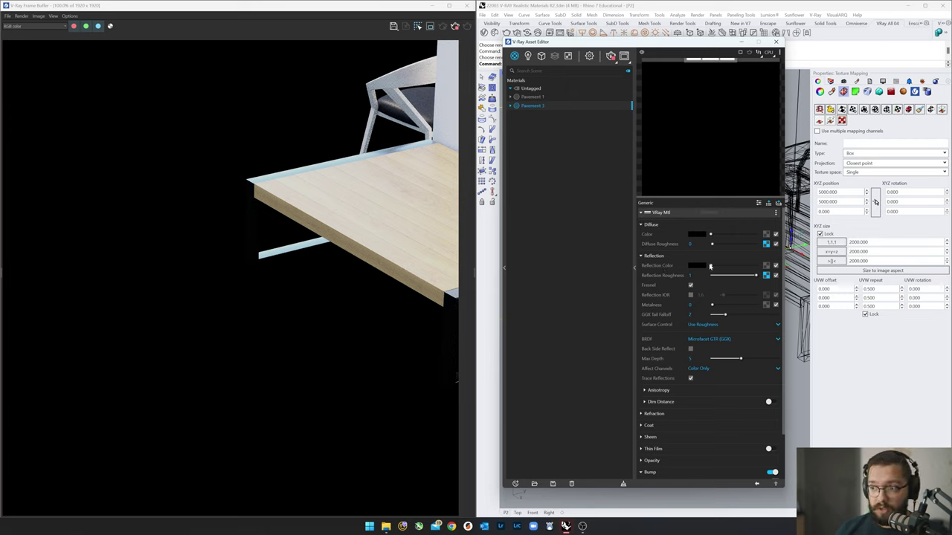
# Raise the reflection color of Pavement 3 to full white
pyautogui.moveTo(709, 266); pyautogui.dragTo(747, 266)
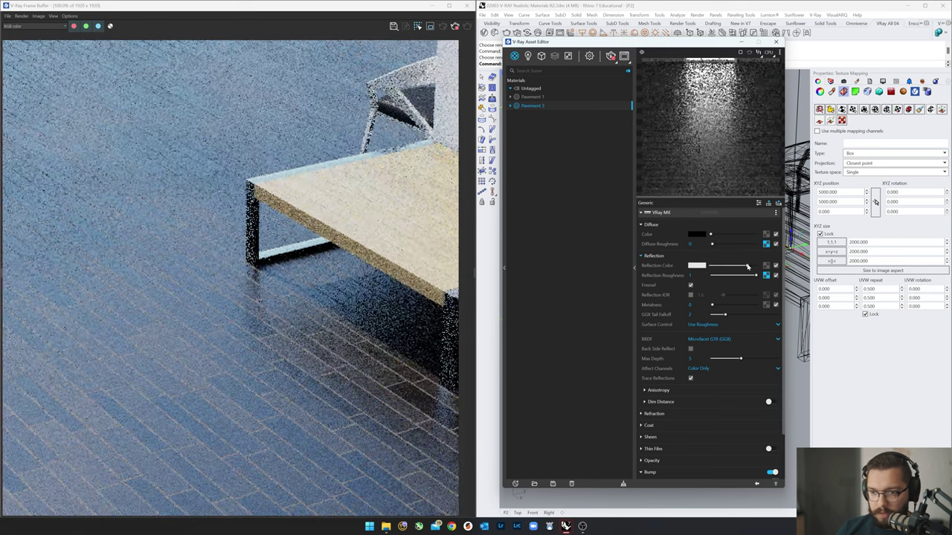
pyautogui.click(766, 265)
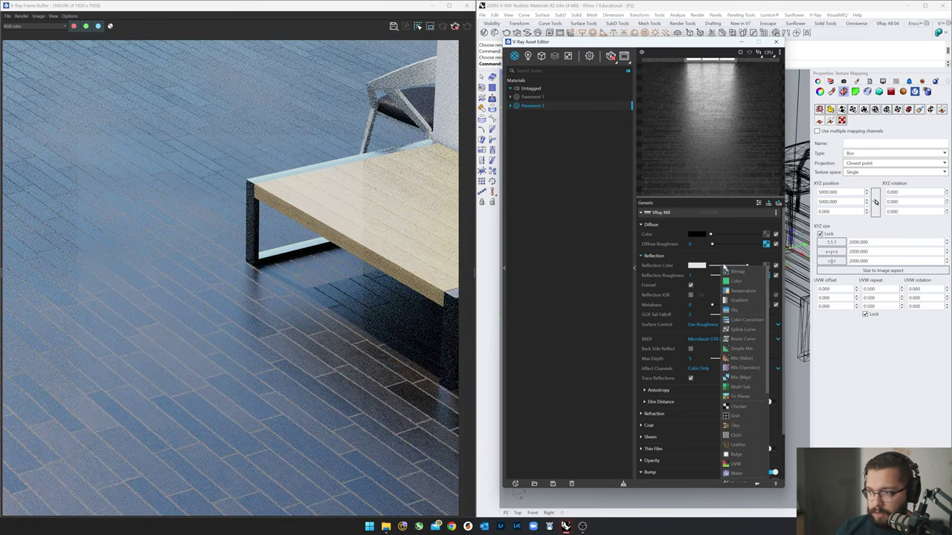
pyautogui.click(761, 257)
pyautogui.click(758, 256)
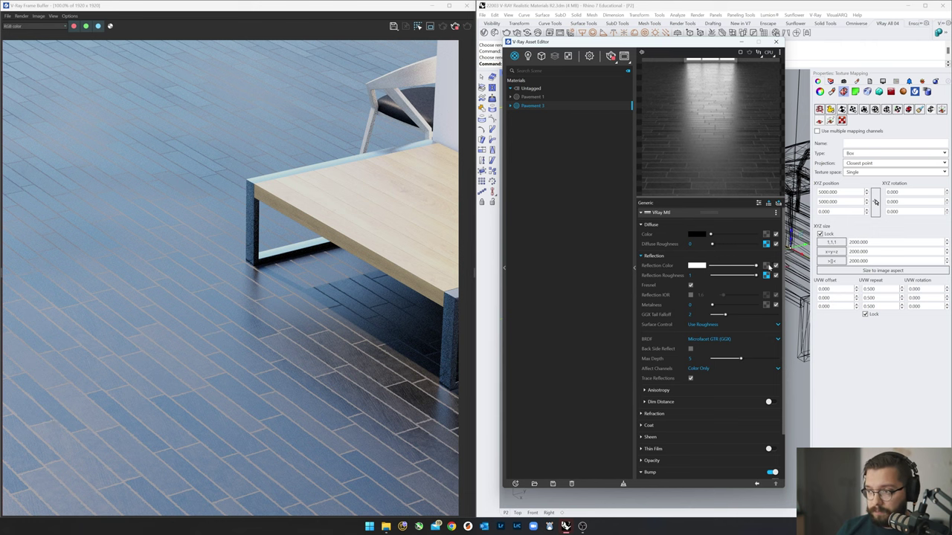
# Load dark_grey_rectangular_stone_pavement_36_07_ao.jpg as the reflection color bitmap of Pavement 3 and return to the material settings
pyautogui.click(768, 265)
pyautogui.click(743, 272)
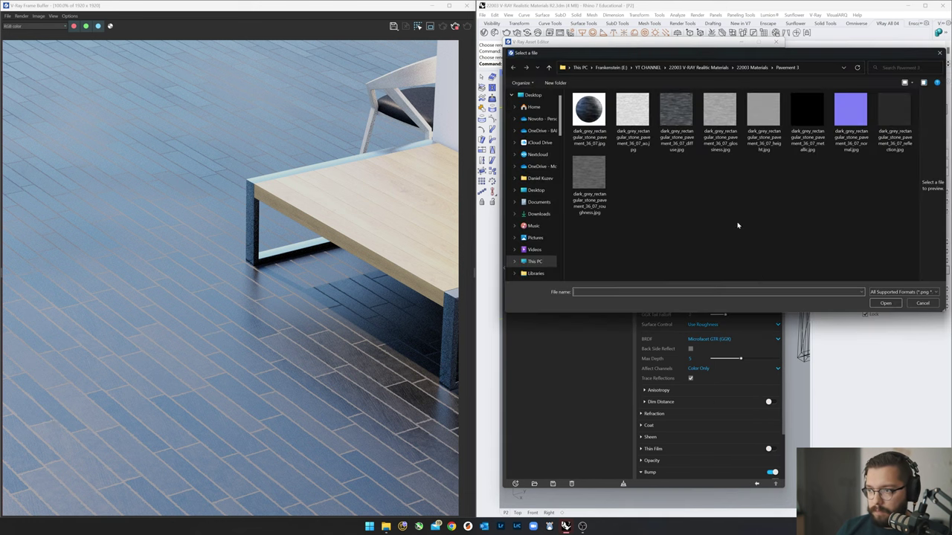
pyautogui.doubleClick(643, 115)
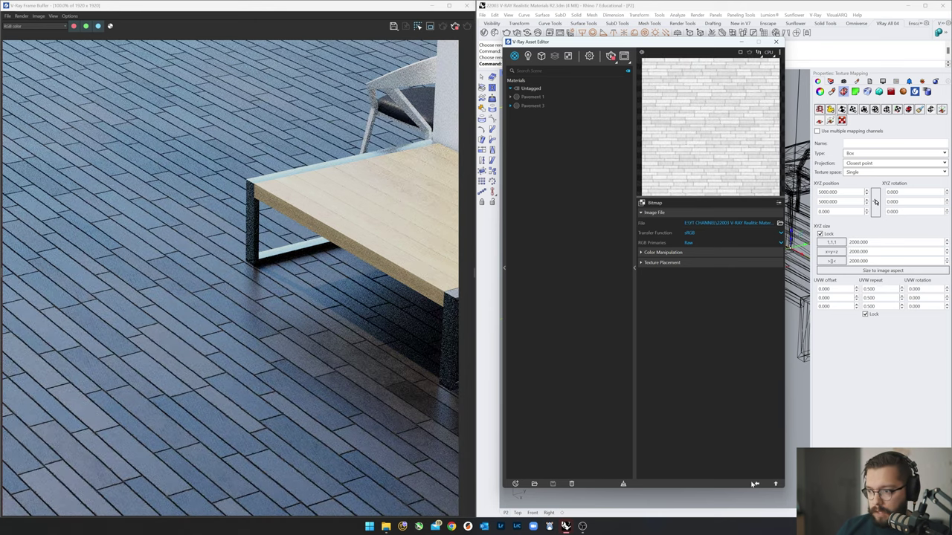
pyautogui.click(756, 483)
# Examine the pavement's reflections, joints and surface grain in the render, both up close and around the bench legs
pyautogui.scroll(2, 233, 375)
pyautogui.scroll(-1, 233, 375)
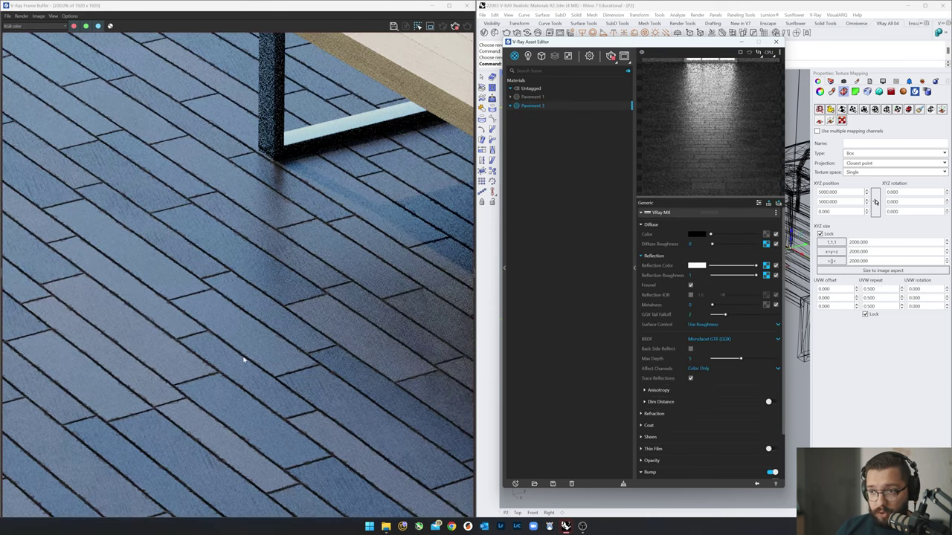
pyautogui.scroll(-1, 320, 230)
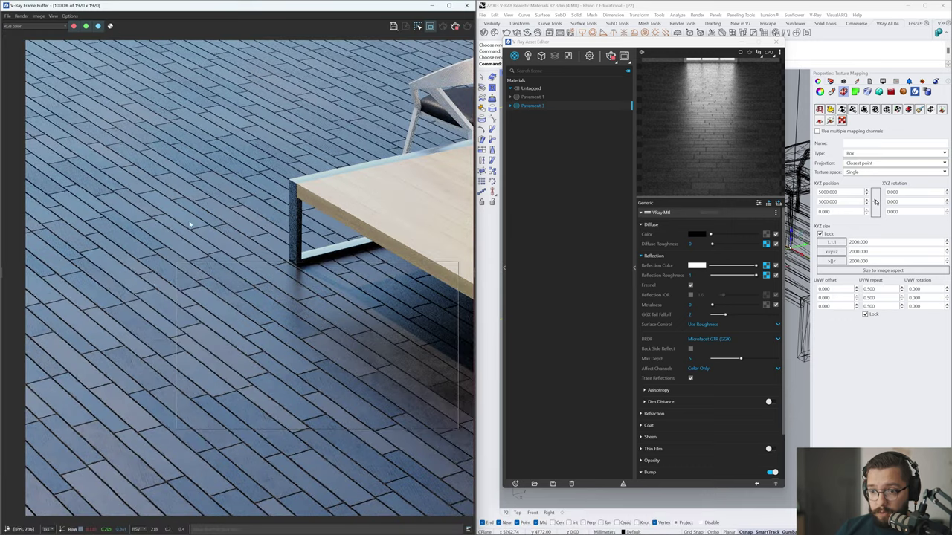
pyautogui.scroll(2, 268, 417)
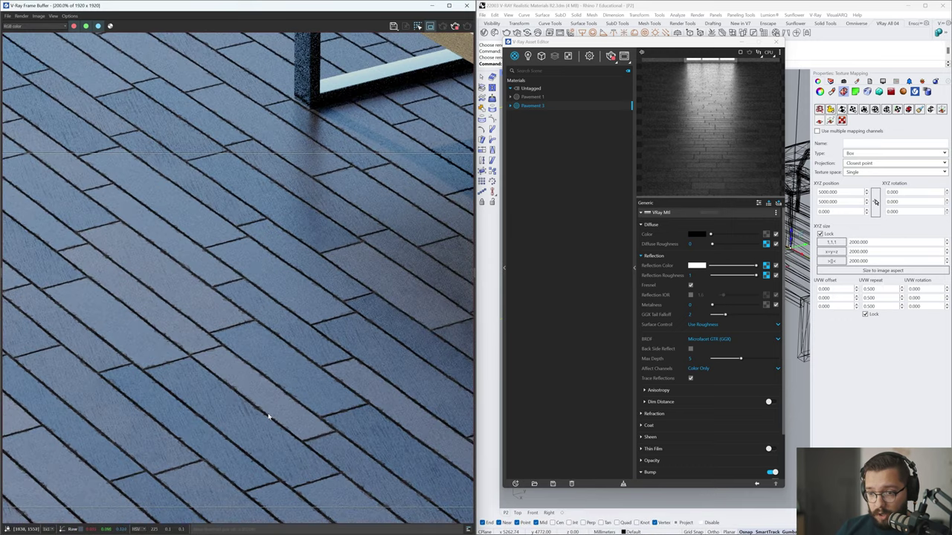
pyautogui.scroll(-2, 215, 391)
pyautogui.scroll(-1, 193, 275)
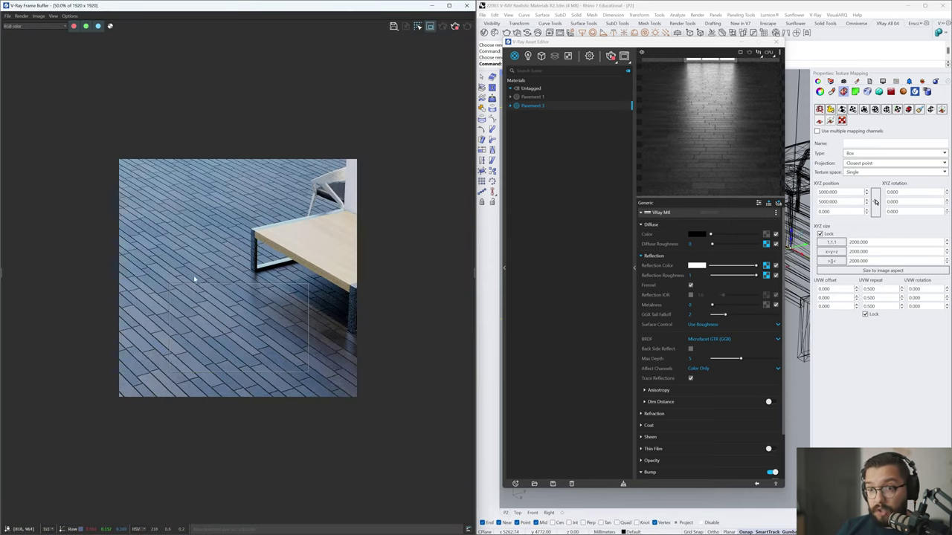
pyautogui.scroll(1, 197, 286)
pyautogui.scroll(1, 159, 84)
pyautogui.scroll(1, 160, 84)
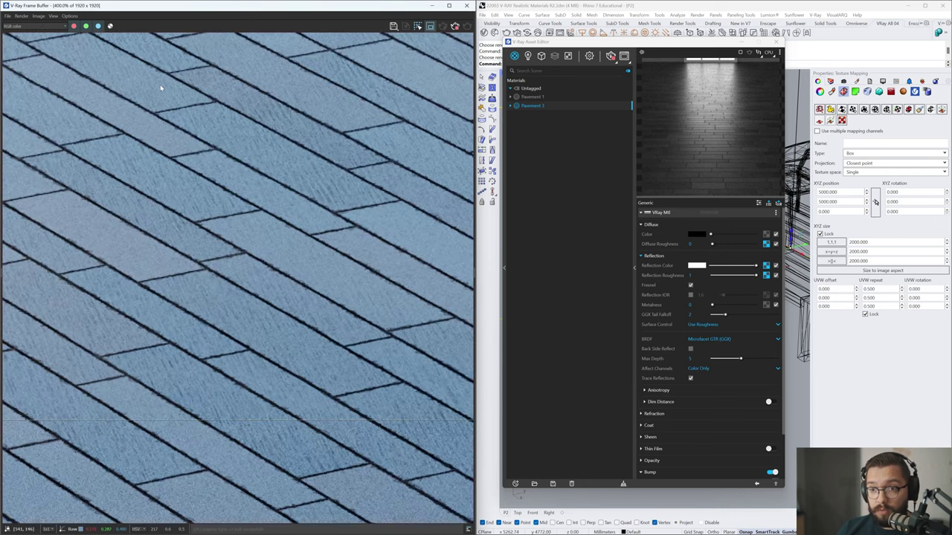
pyautogui.scroll(-3, 218, 303)
pyautogui.scroll(1, 201, 357)
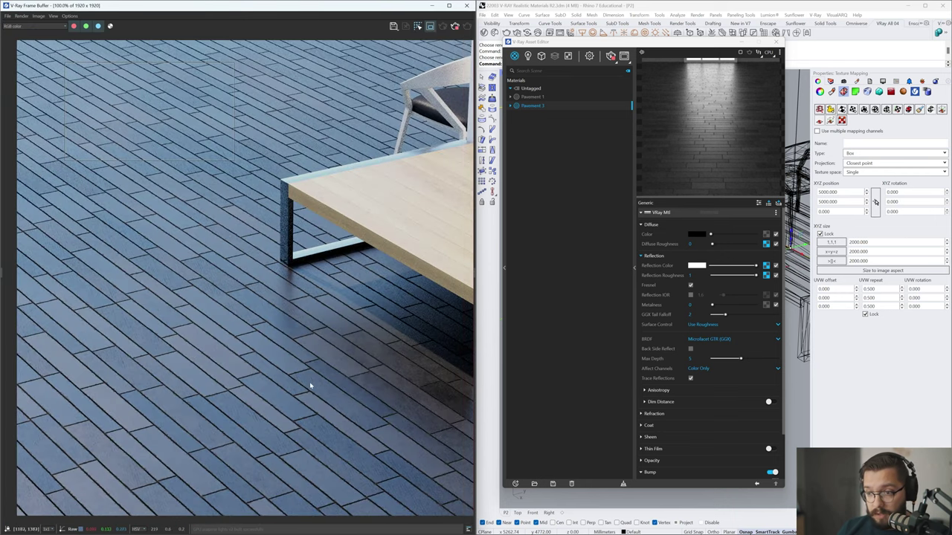
pyautogui.moveTo(311, 386); pyautogui.dragTo(226, 311, button='middle')
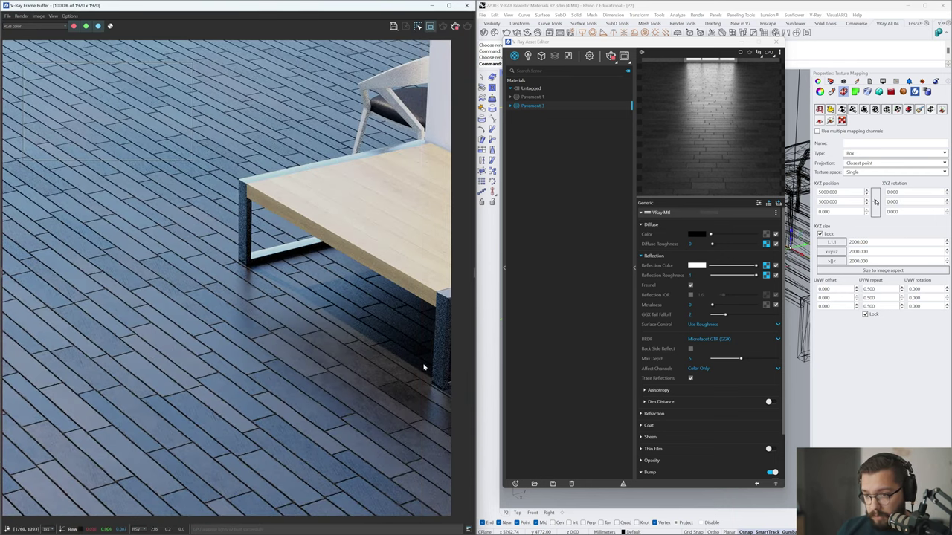
pyautogui.scroll(2, 442, 403)
pyautogui.scroll(-1, 316, 341)
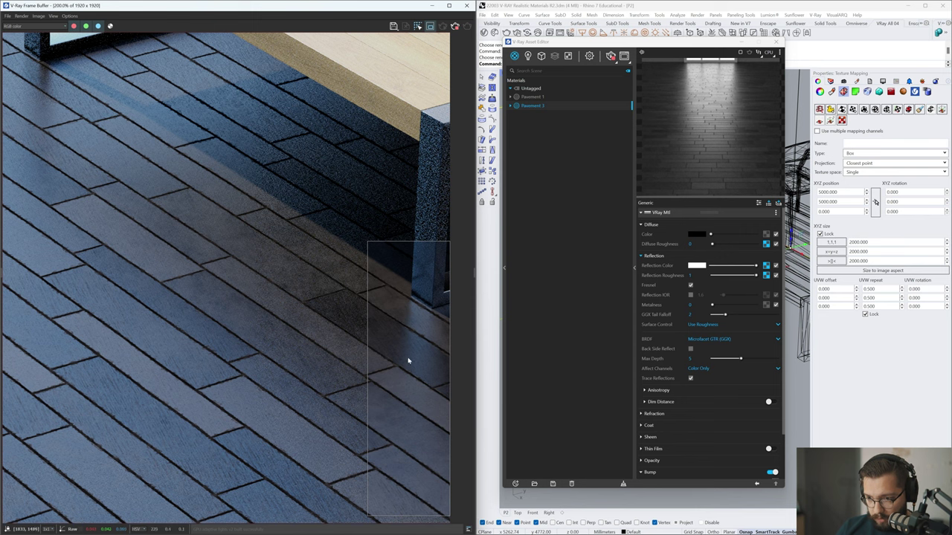
pyautogui.scroll(1, 393, 341)
pyautogui.scroll(-2, 215, 387)
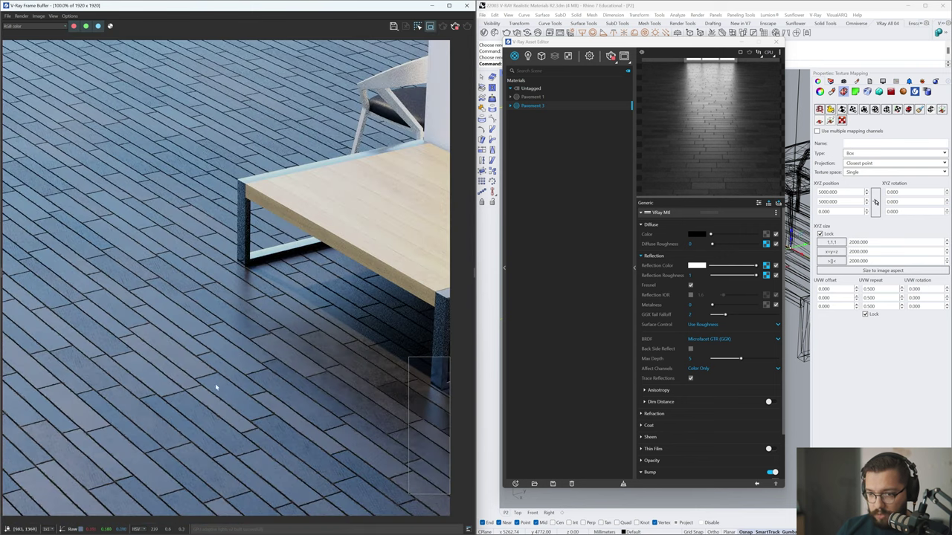
pyautogui.scroll(1, 199, 420)
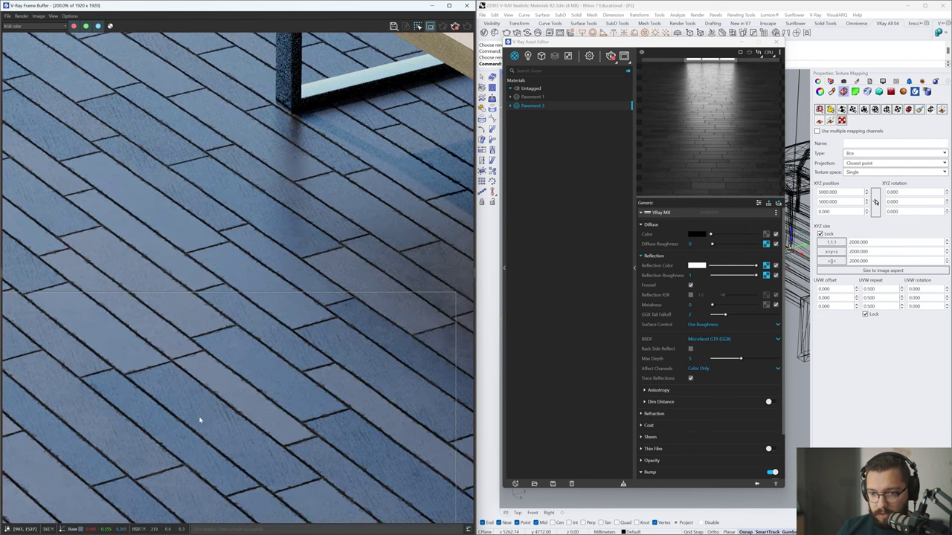
pyautogui.moveTo(239, 376); pyautogui.dragTo(249, 264, button='middle')
# Load dark_grey_rectangular_stone_pavement_36_07_normal.jpg as the normal map bitmap in the Pavement 3 bump and return to the material settings
pyautogui.scroll(-3, 722, 457)
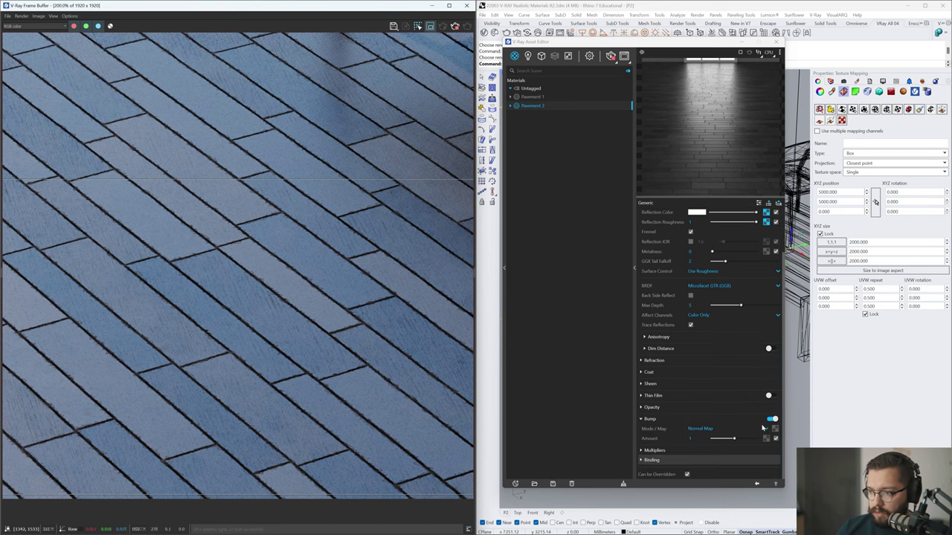
pyautogui.click(775, 429)
pyautogui.click(747, 66)
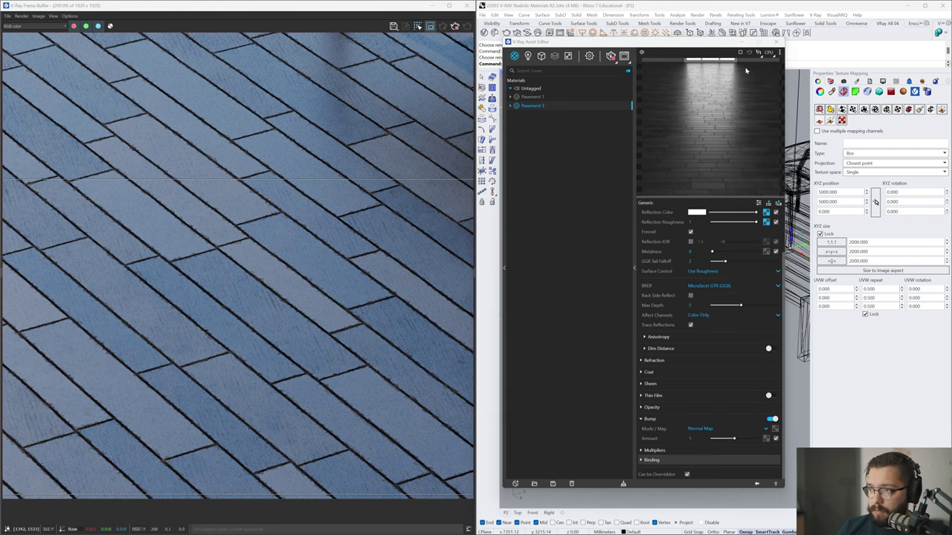
pyautogui.doubleClick(849, 111)
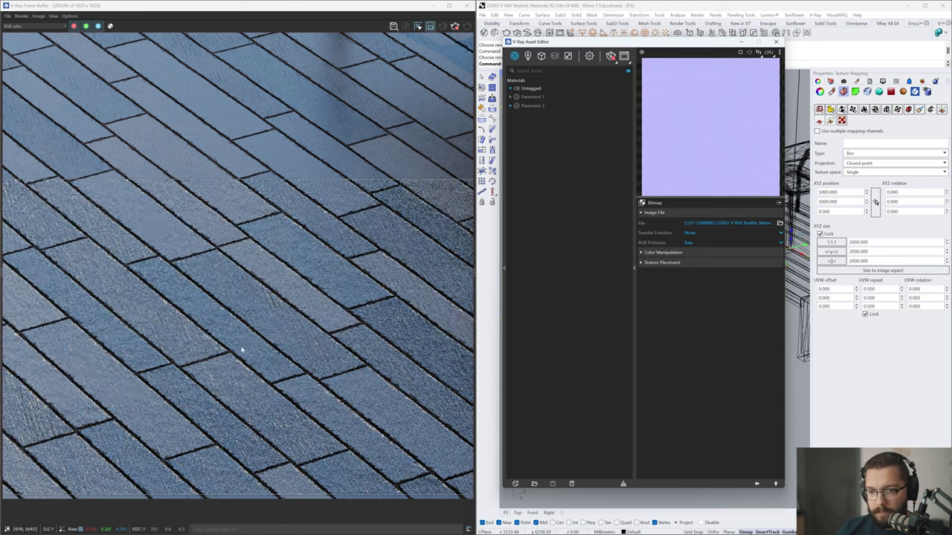
pyautogui.scroll(-1, 249, 361)
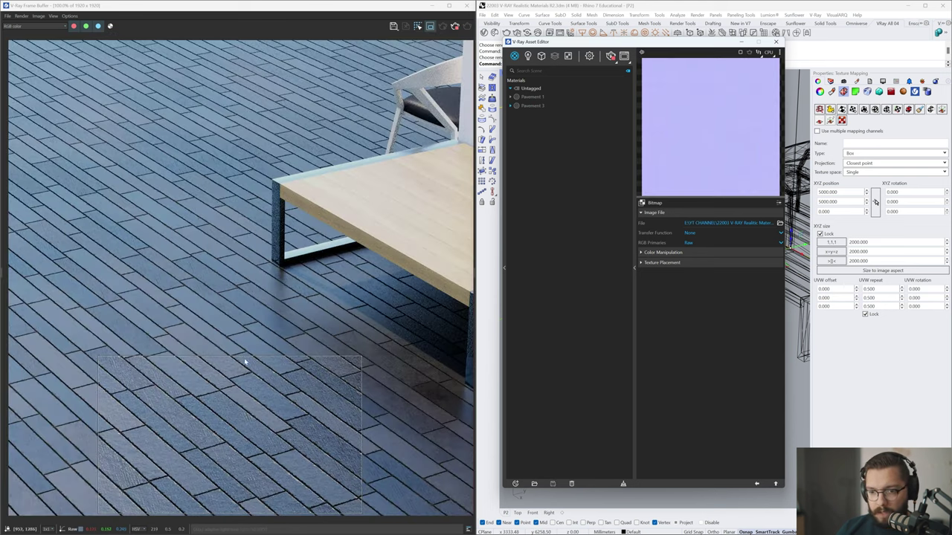
pyautogui.click(757, 483)
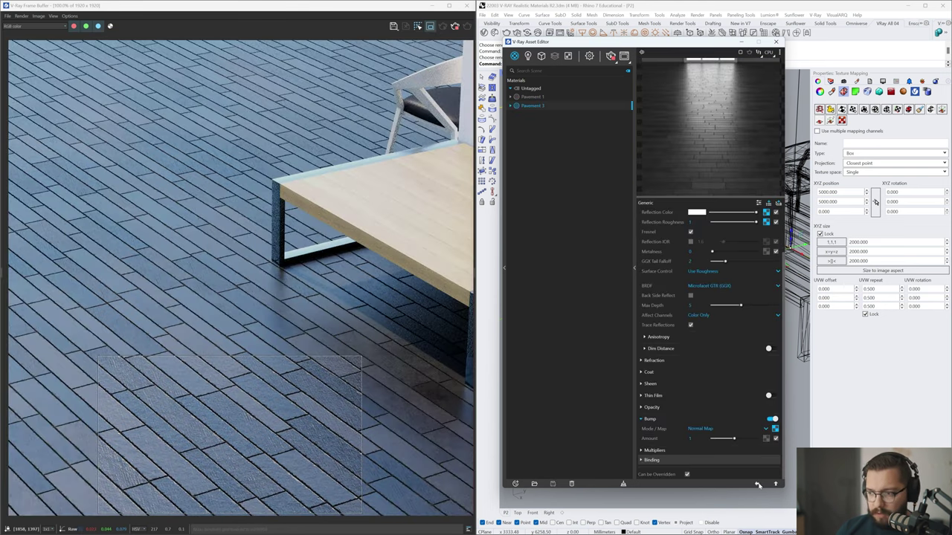
# Set the bump amount of Pavement 3 to 0.5 and check the surface relief in the render
pyautogui.click(690, 439)
pyautogui.write('0.5')
pyautogui.press('Return')
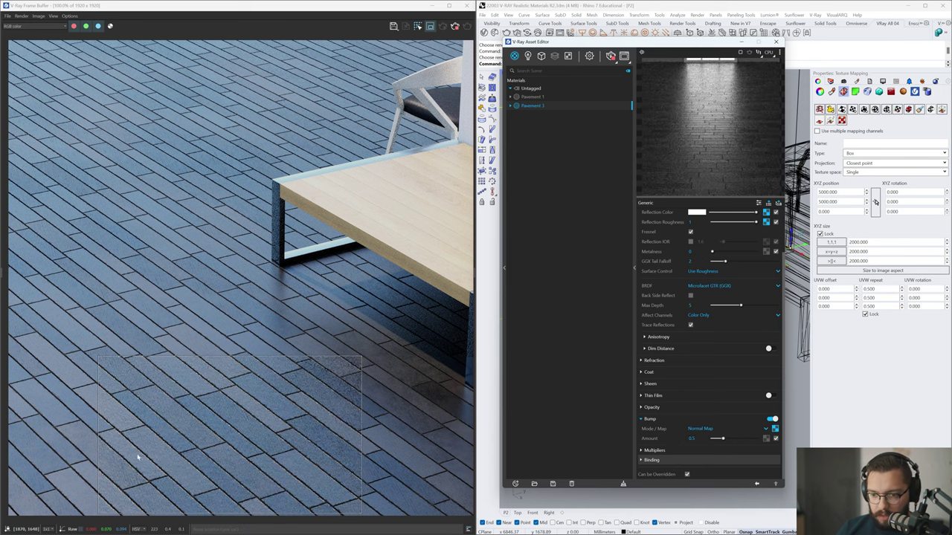
pyautogui.scroll(1, 164, 449)
pyautogui.scroll(-1, 198, 449)
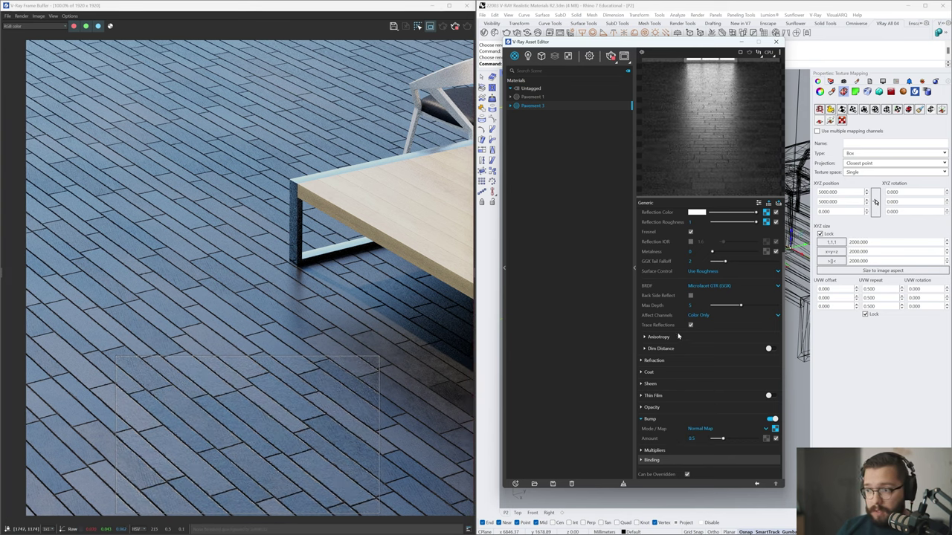
# Load dark_grey_rectangular_stone_pavement_36_07_diffuse.jpg as the diffuse color bitmap of Pavement 3
pyautogui.scroll(2, 678, 337)
pyautogui.click(767, 235)
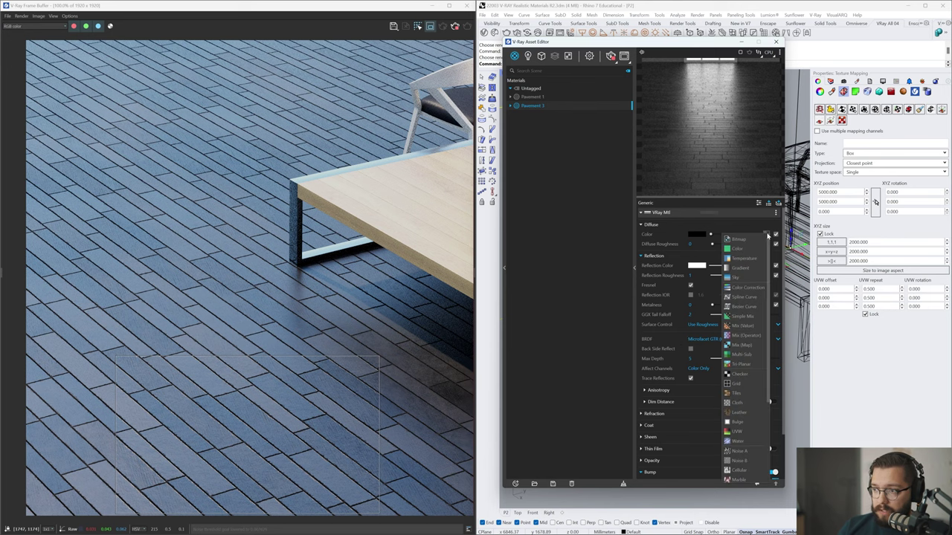
pyautogui.click(739, 238)
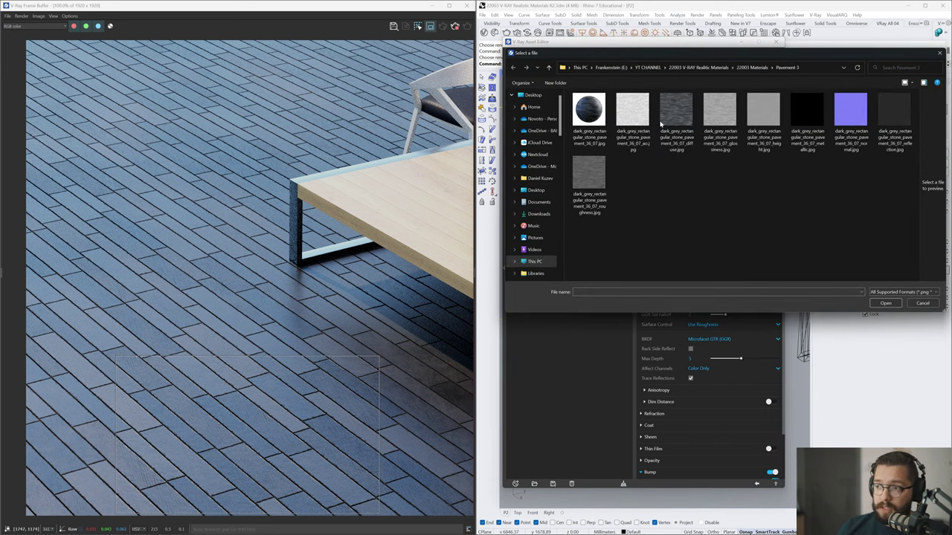
pyautogui.doubleClick(677, 111)
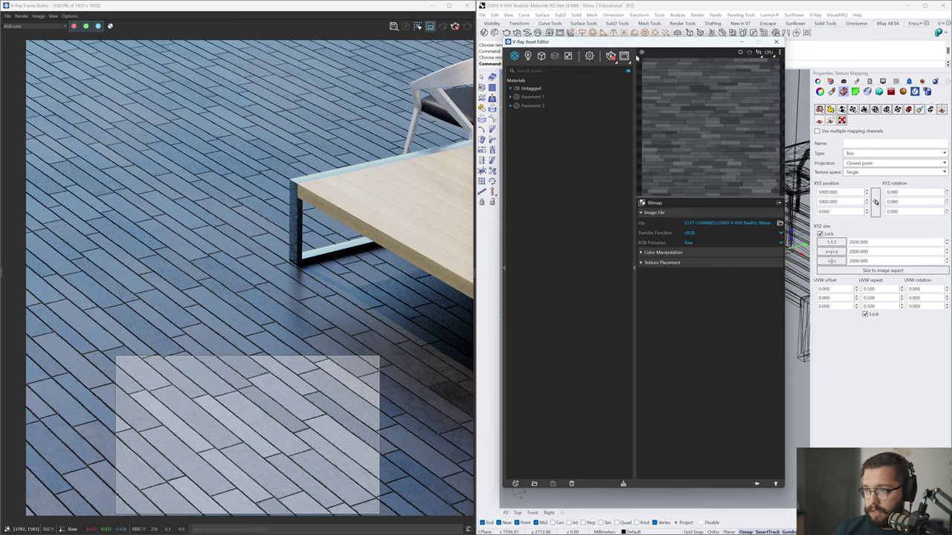
# Turn off region rendering and check the pavement across the whole rendered image
pyautogui.click(431, 27)
pyautogui.scroll(-1, 231, 308)
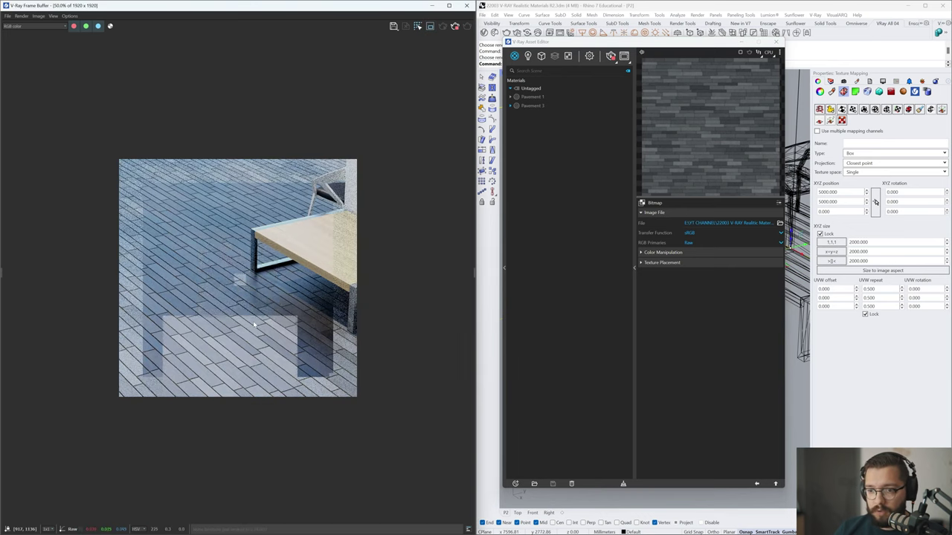
pyautogui.scroll(2, 215, 305)
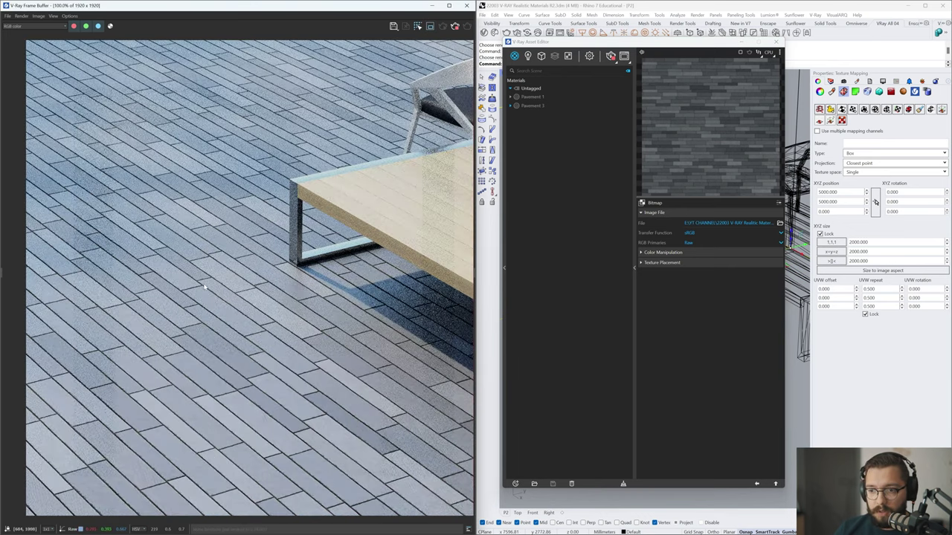
pyautogui.scroll(-2, 204, 286)
pyautogui.scroll(2, 205, 287)
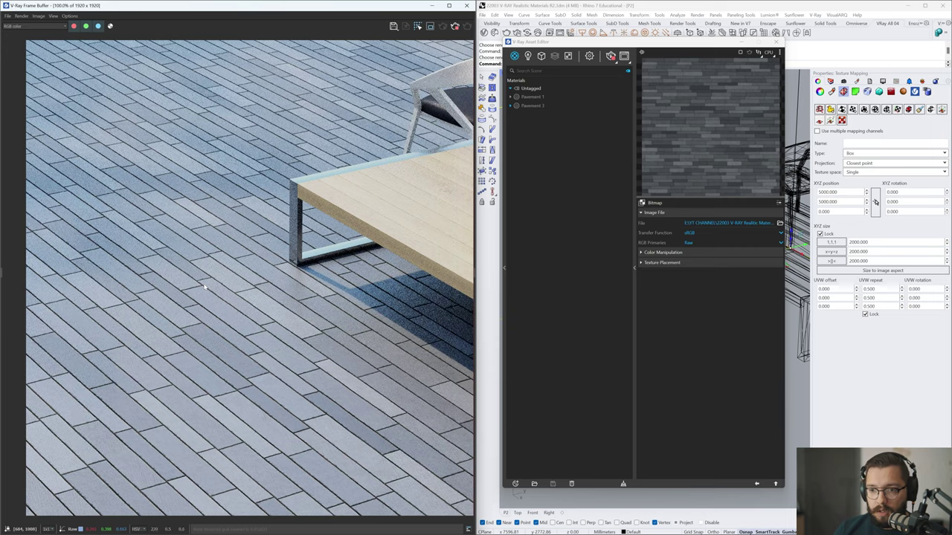
# Set the camera exposure value to 14 in the render settings and check the brightness of the render
pyautogui.click(590, 56)
pyautogui.doubleClick(559, 180)
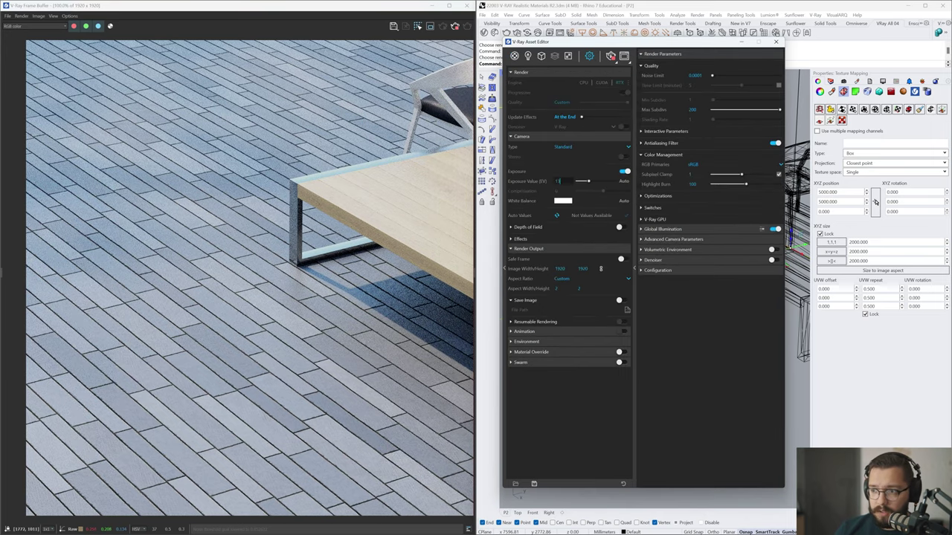
pyautogui.write('14')
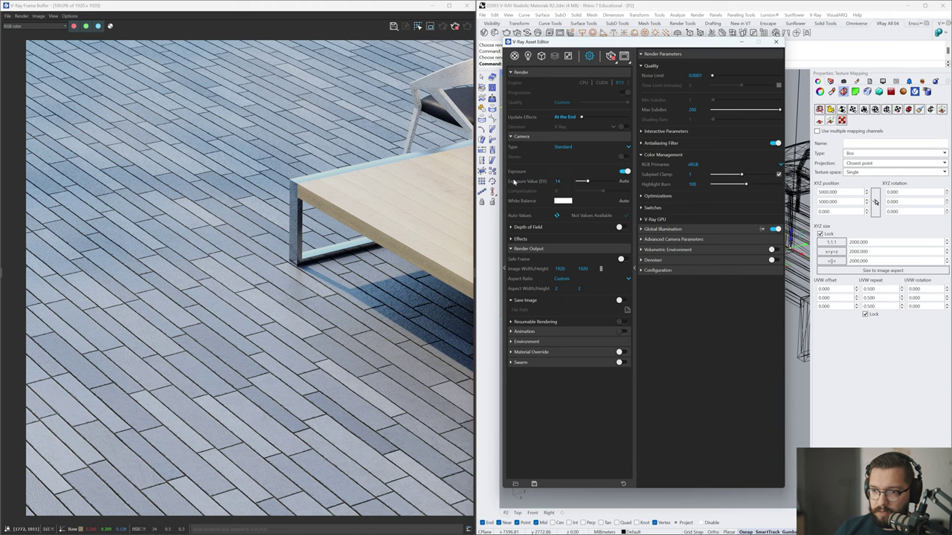
pyautogui.press('Return')
pyautogui.scroll(-2, 251, 330)
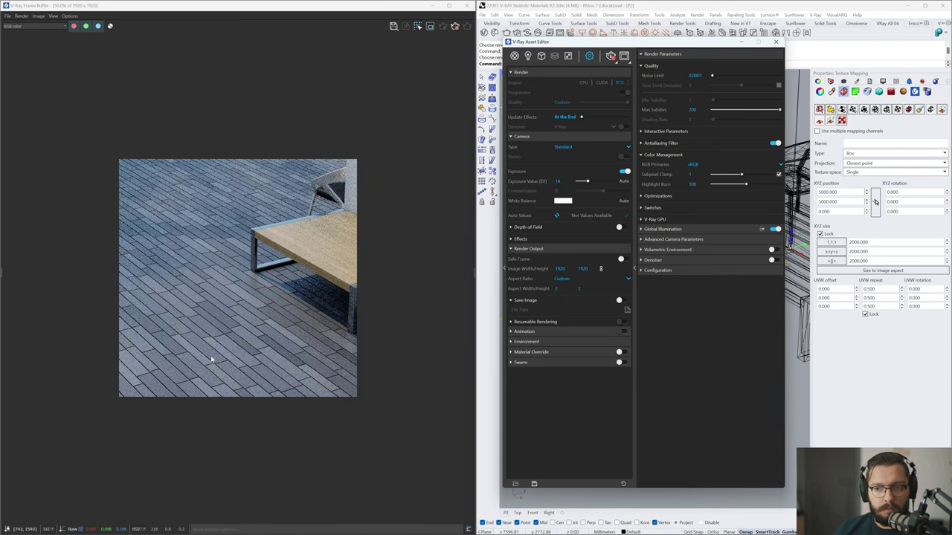
pyautogui.scroll(1, 339, 171)
pyautogui.scroll(-1, 357, 149)
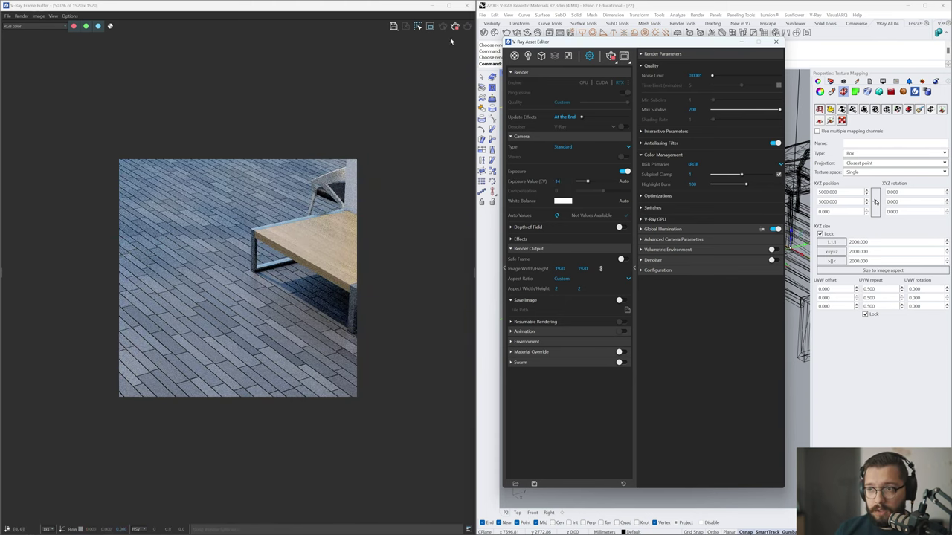
# Restart the render and inspect the finished pavement up close and at full view
pyautogui.click(456, 27)
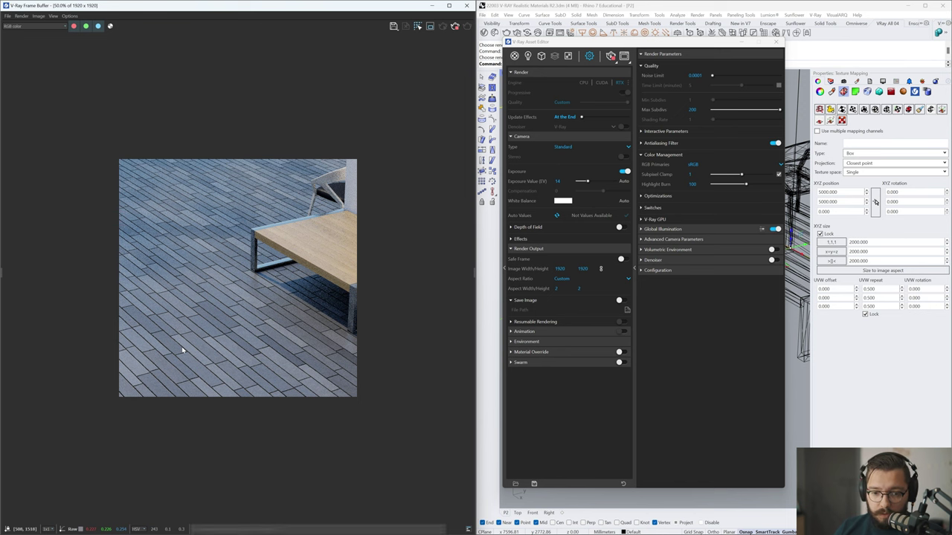
pyautogui.scroll(3, 223, 313)
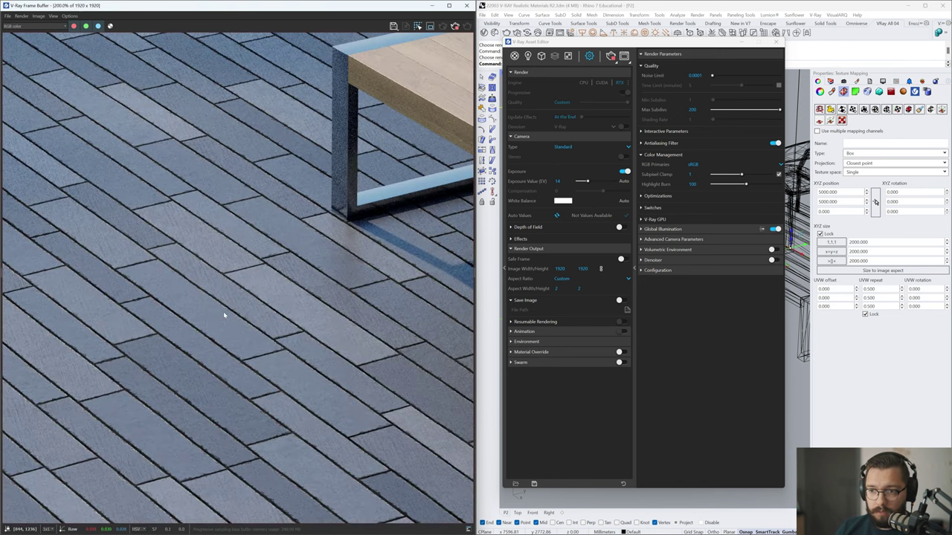
pyautogui.scroll(-3, 223, 315)
pyautogui.scroll(2, 223, 315)
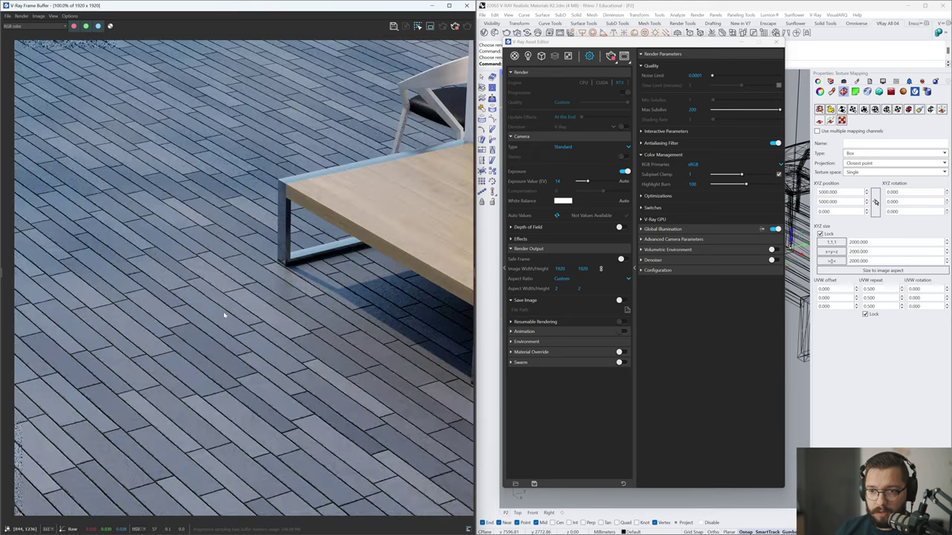
# Inspect the pavement beside the bench once more in the render and stop the rendering
pyautogui.scroll(-2, 223, 311)
pyautogui.scroll(3, 223, 312)
pyautogui.scroll(-1, 223, 311)
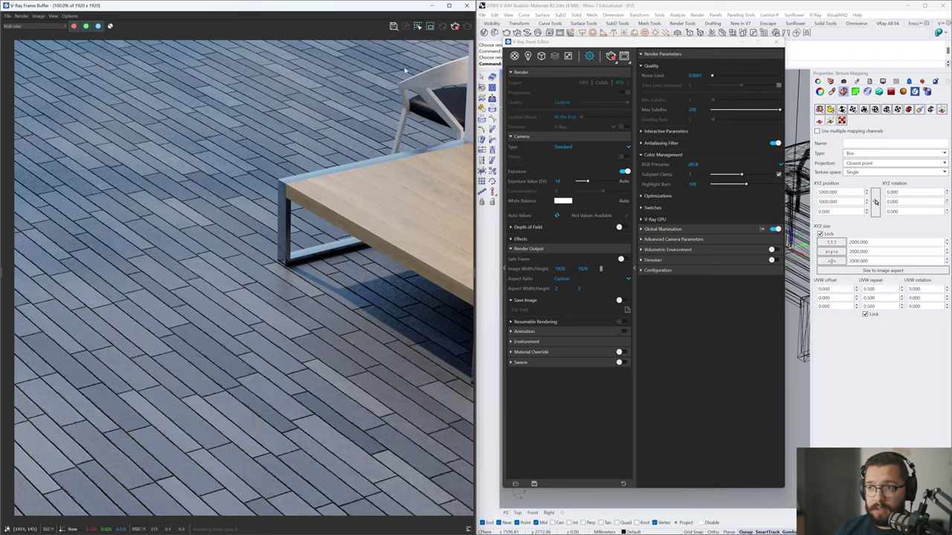
pyautogui.click(454, 26)
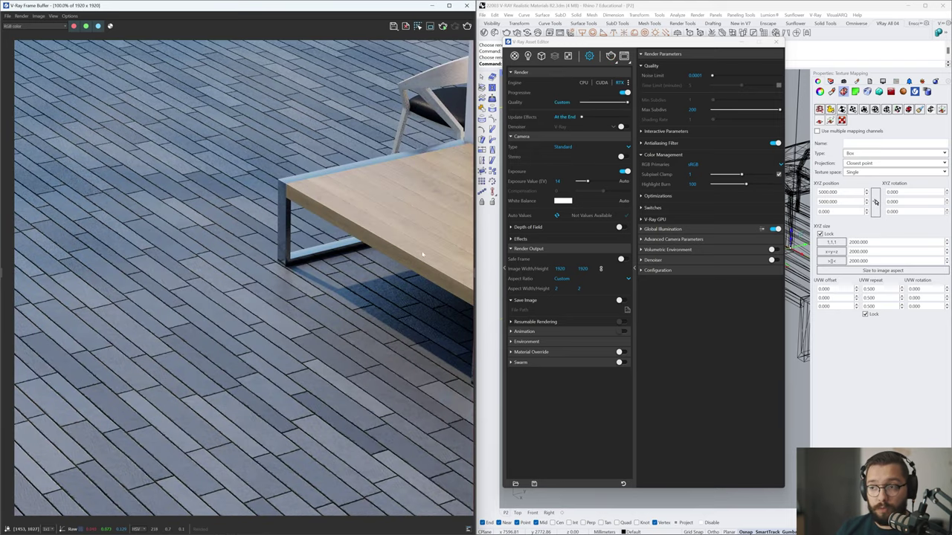
# Bring up the material list, then open the Wood 1 texture folder in File Explorer and copy its path
pyautogui.click(514, 56)
pyautogui.moveTo(527, 44); pyautogui.dragTo(553, 47)
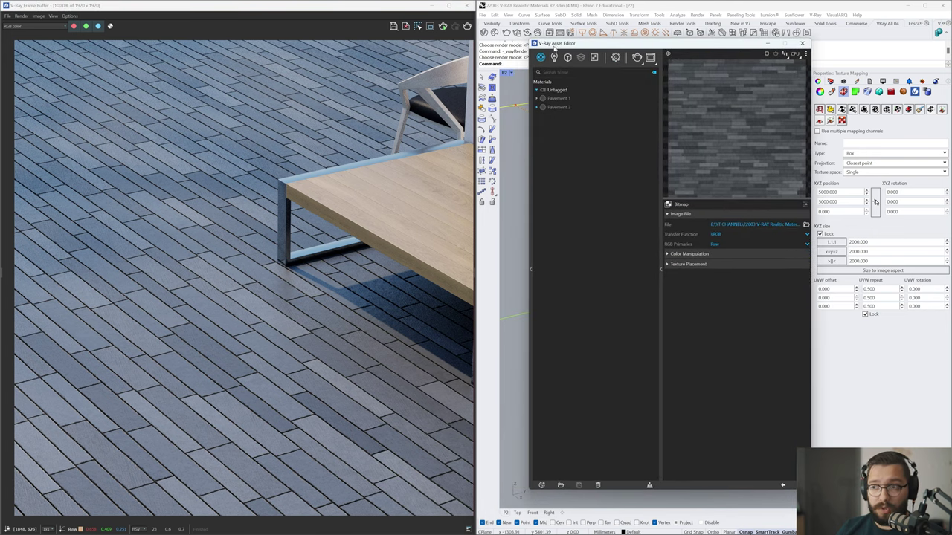
pyautogui.hotkey('alt', 'Tab')
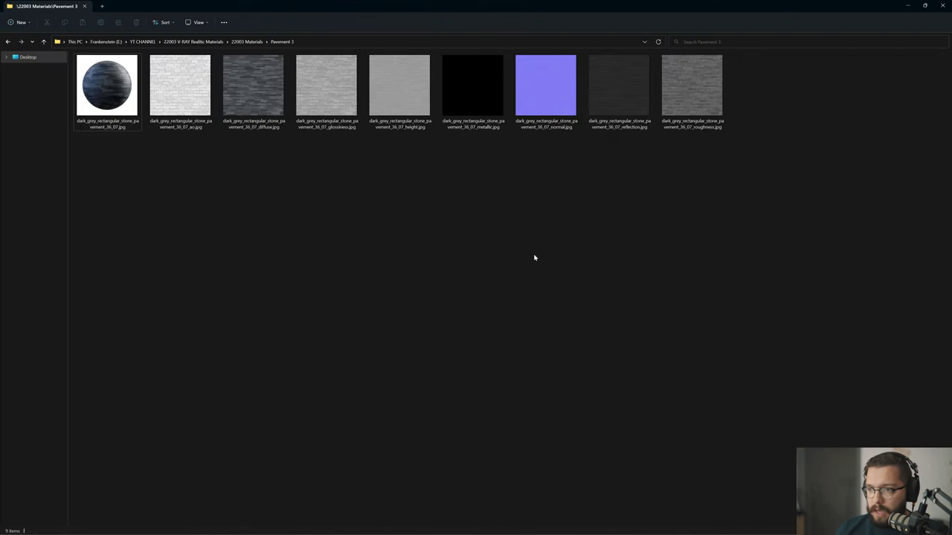
pyautogui.hotkey('alt', 'Up')
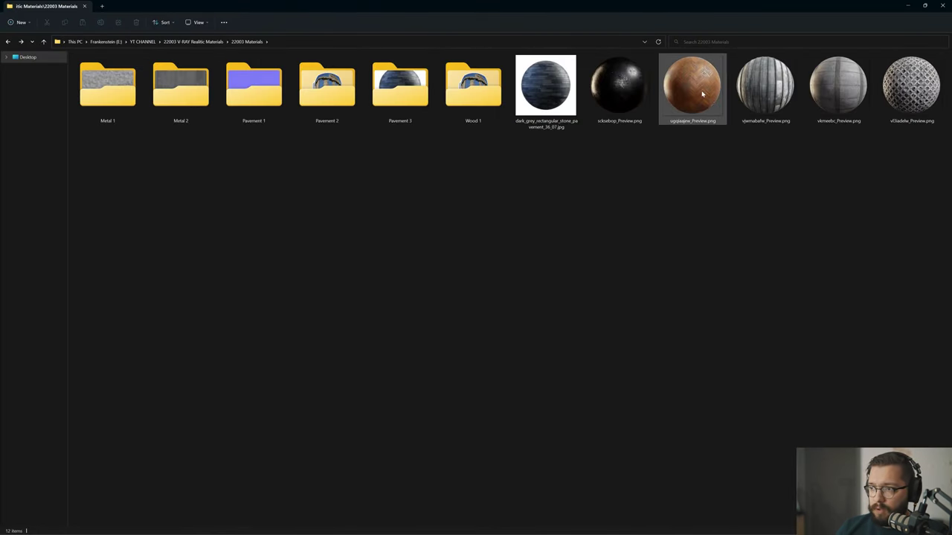
pyautogui.doubleClick(462, 108)
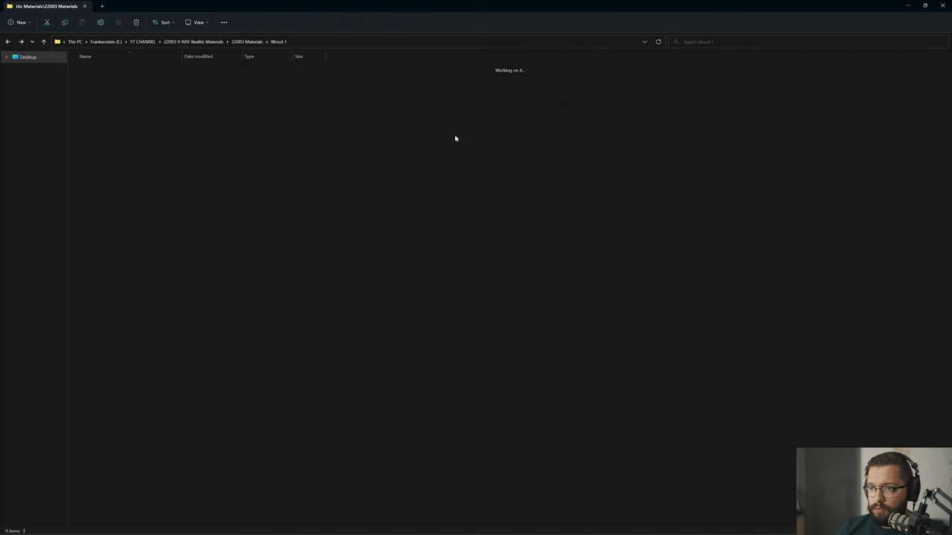
pyautogui.click(403, 40)
pyautogui.click(413, 165)
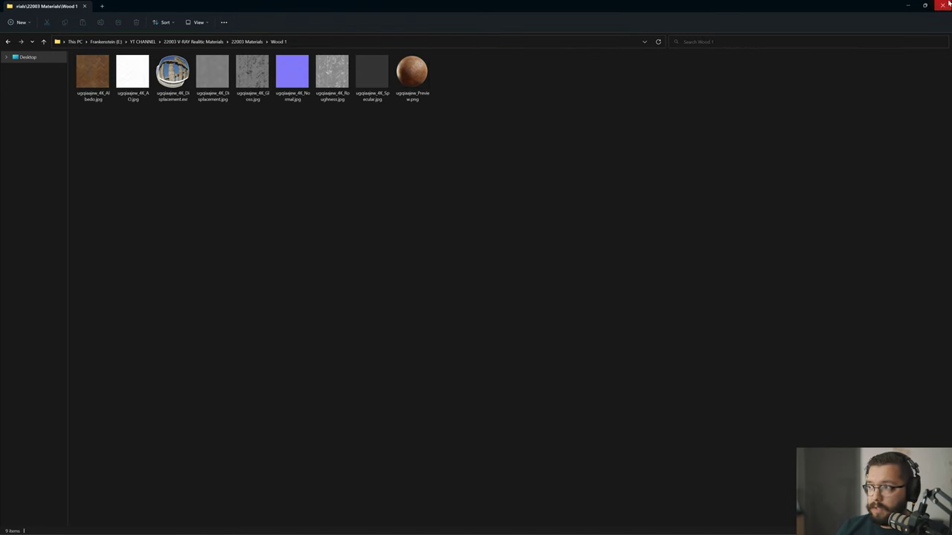
pyautogui.click(907, 5)
# Create a new Generic V-Ray material and name it Wood 1
pyautogui.moveTo(627, 46); pyautogui.dragTo(707, 69)
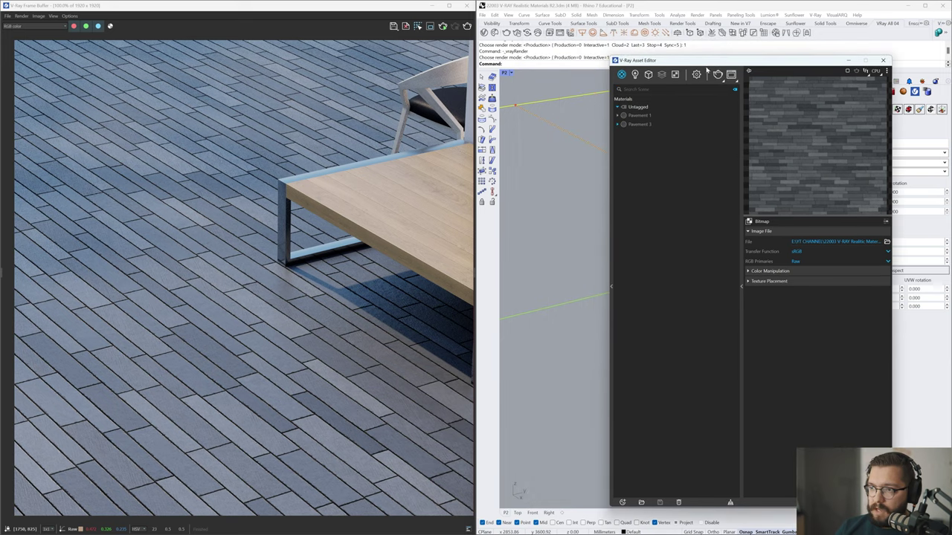
pyautogui.click(623, 503)
pyautogui.moveTo(633, 492)
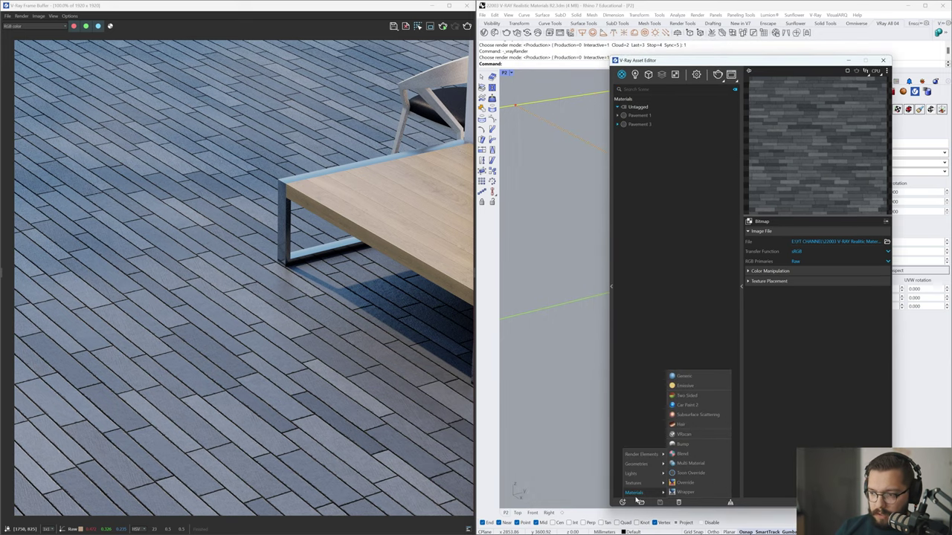
pyautogui.click(689, 376)
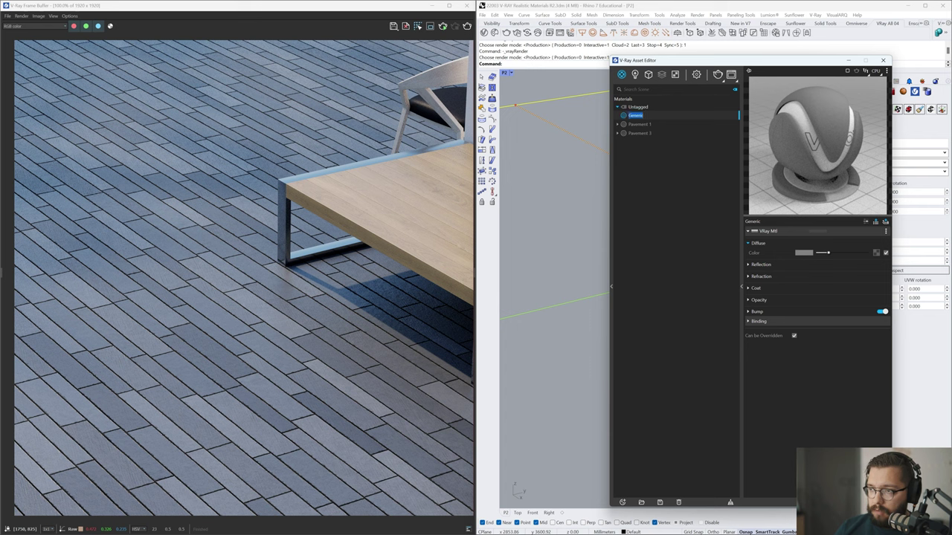
pyautogui.write('Wood 1')
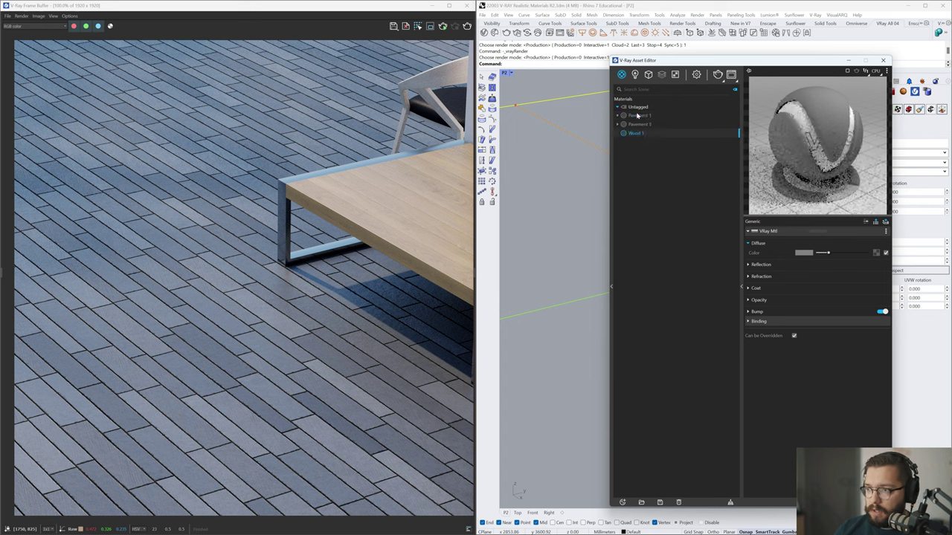
pyautogui.press('Return')
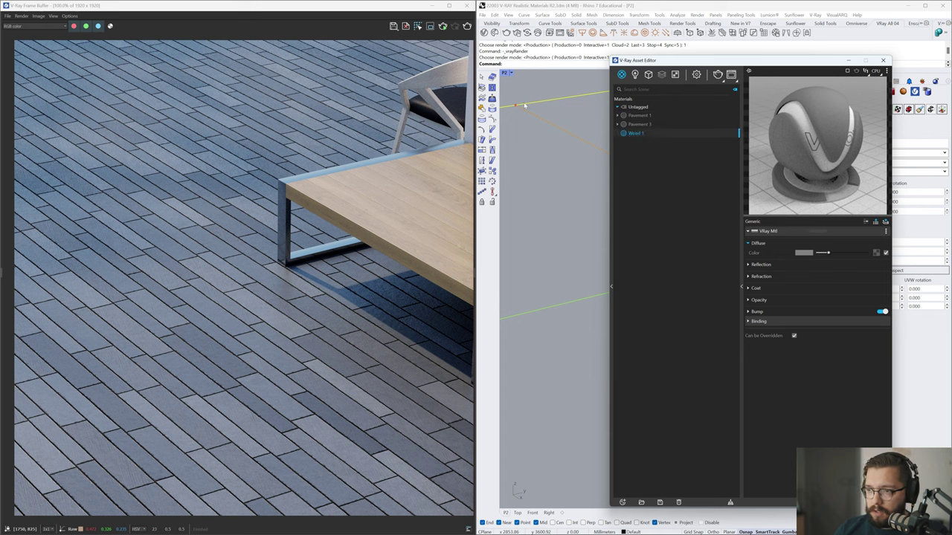
# Set the UVW repeat of the ground's box texture mapping to 1 in all directions
pyautogui.moveTo(653, 64); pyautogui.dragTo(395, 128)
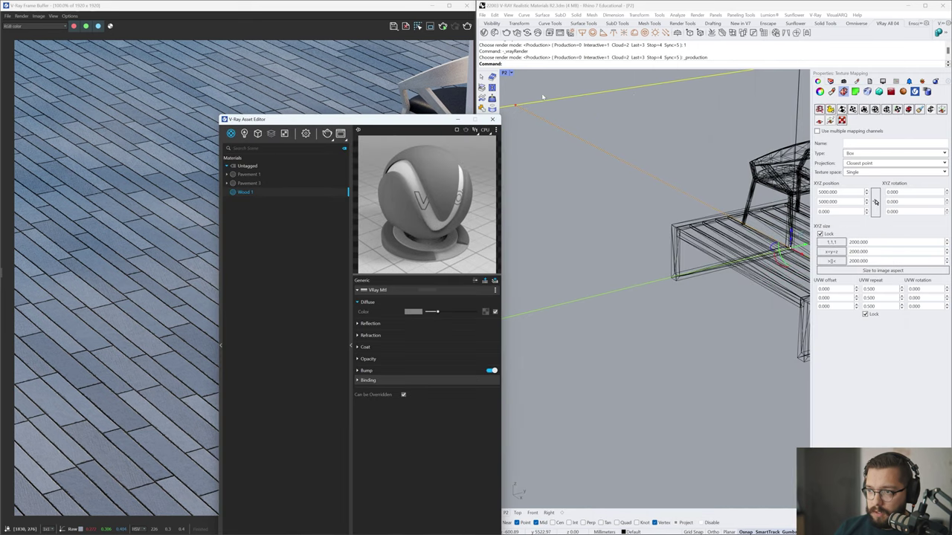
pyautogui.doubleClick(869, 288)
pyautogui.write('1')
pyautogui.press('Tab')
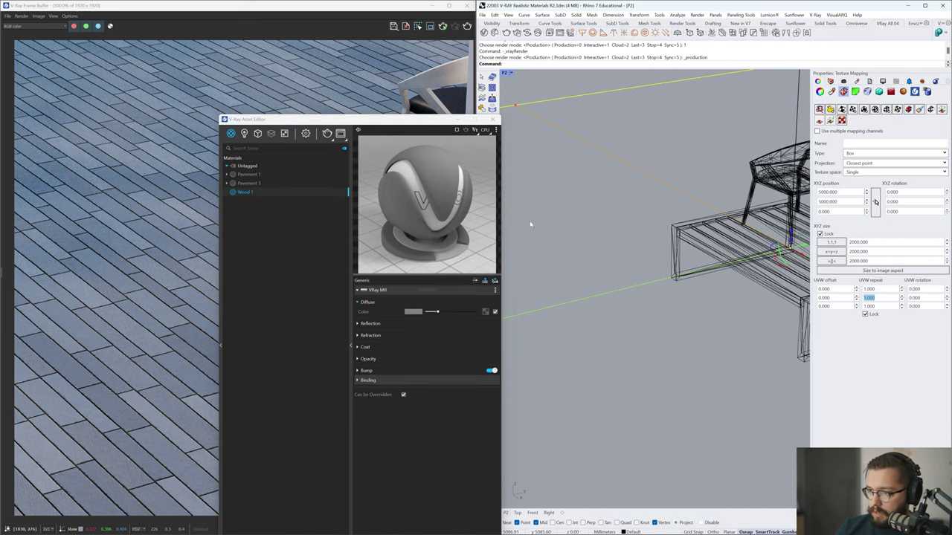
pyautogui.moveTo(366, 128); pyautogui.dragTo(649, 64)
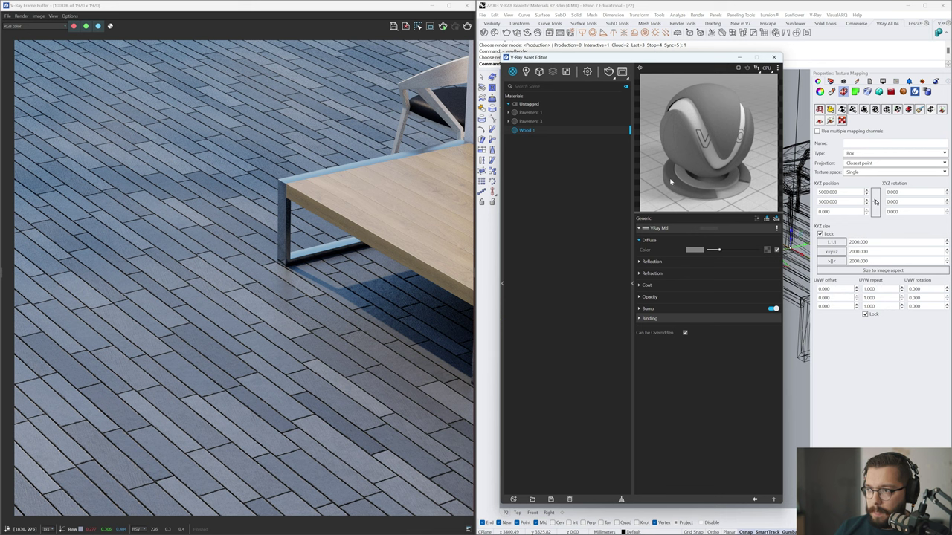
# Switch the Wood 1 material preview to the Floor scene and set its diffuse color to black
pyautogui.click(777, 69)
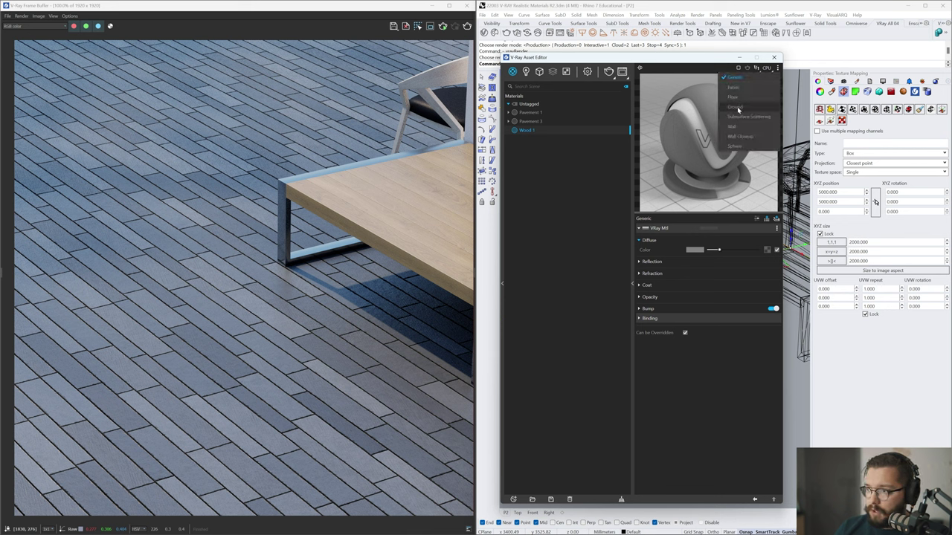
pyautogui.click(736, 98)
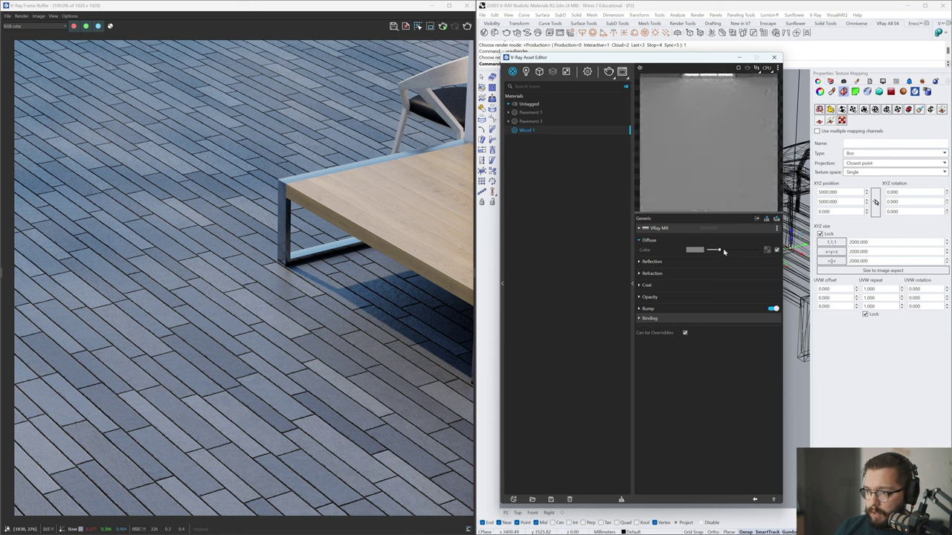
pyautogui.moveTo(723, 252); pyautogui.dragTo(708, 250)
# Show the advanced parameters of Wood 1 and set its bump mode to Normal Map
pyautogui.click(757, 219)
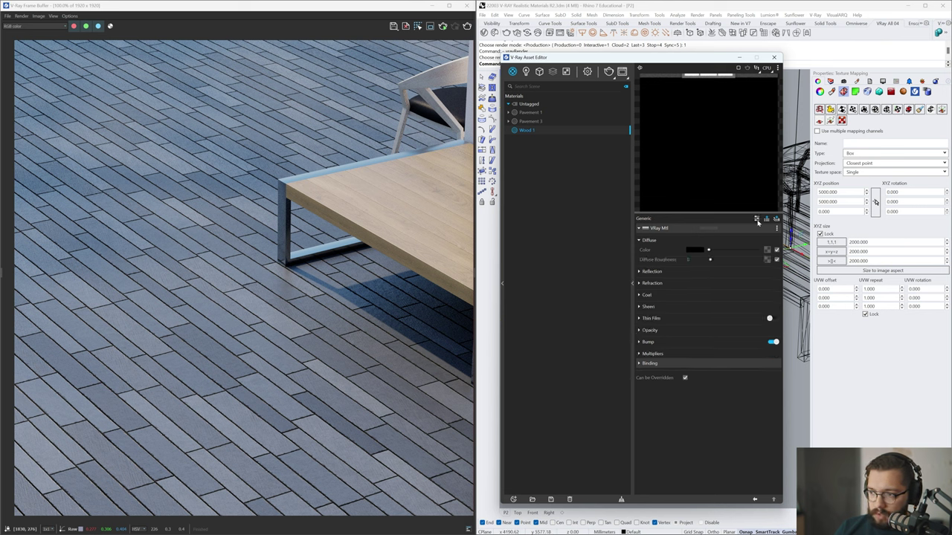
pyautogui.click(655, 272)
pyautogui.scroll(-1, 651, 372)
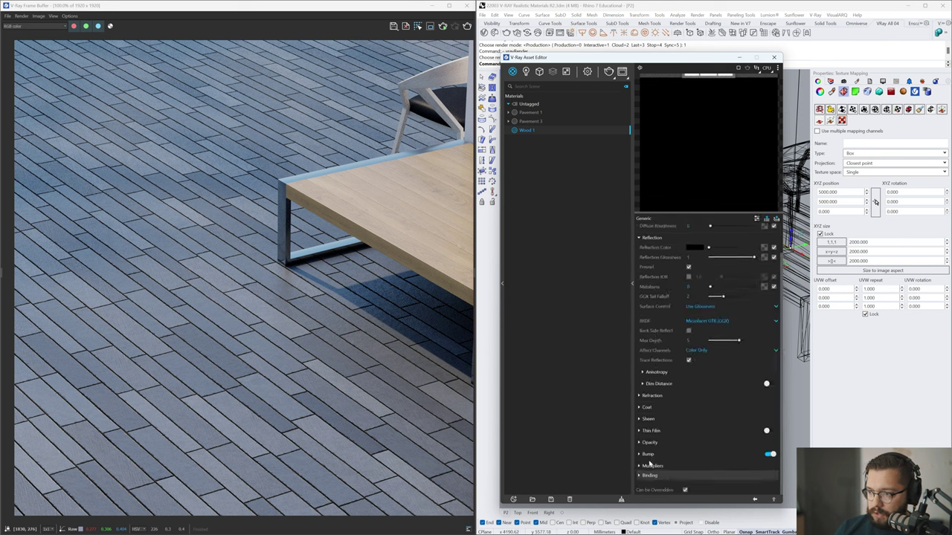
pyautogui.click(649, 454)
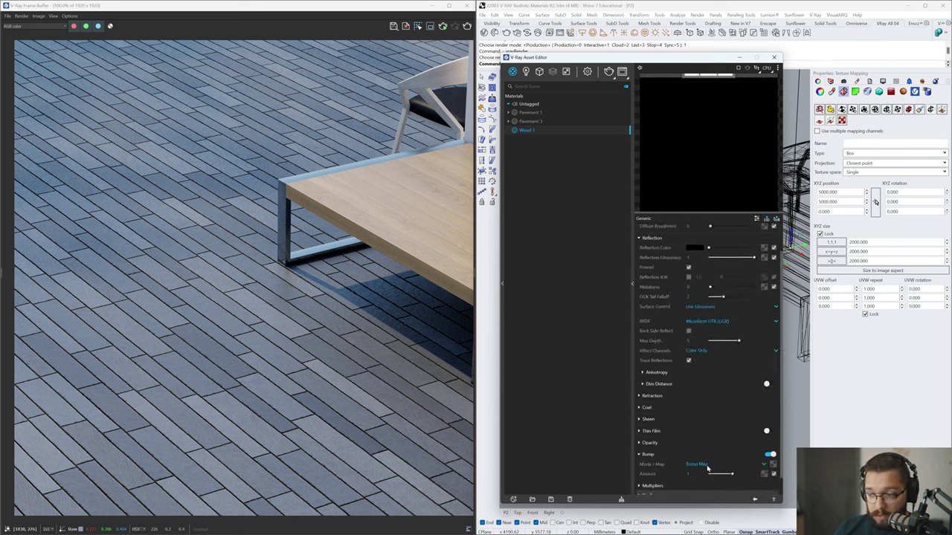
pyautogui.click(702, 464)
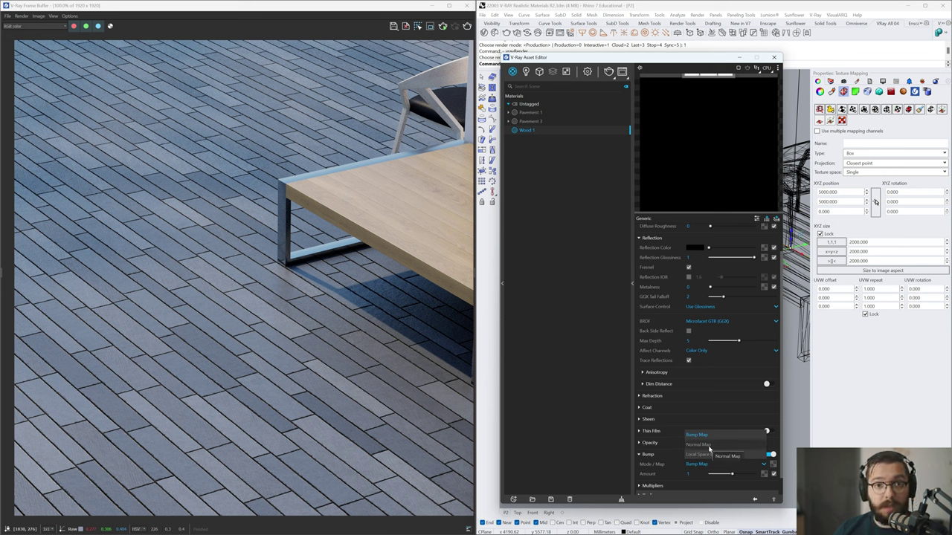
pyautogui.click(709, 445)
# Set the Wood 1 surface control to Use Roughness and its reflection color to white
pyautogui.scroll(1, 688, 431)
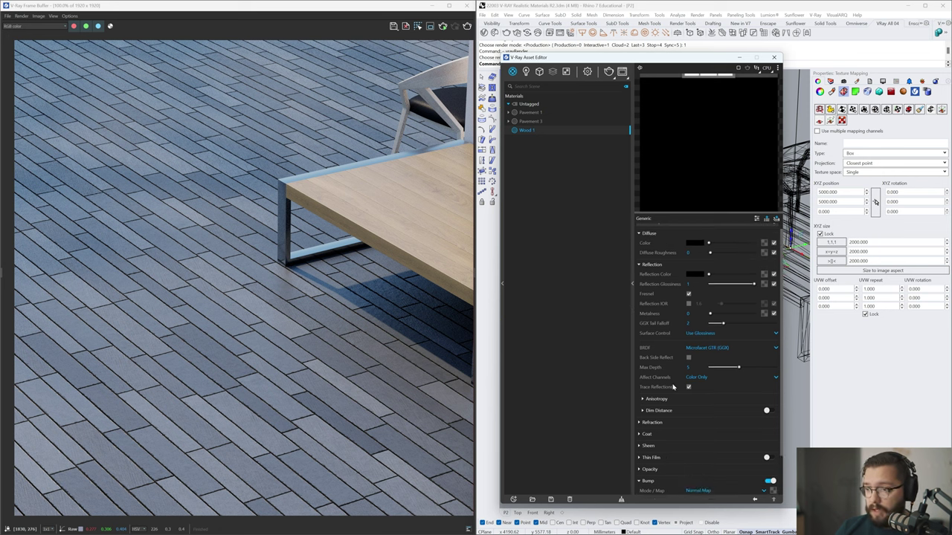
pyautogui.click(695, 342)
pyautogui.click(708, 358)
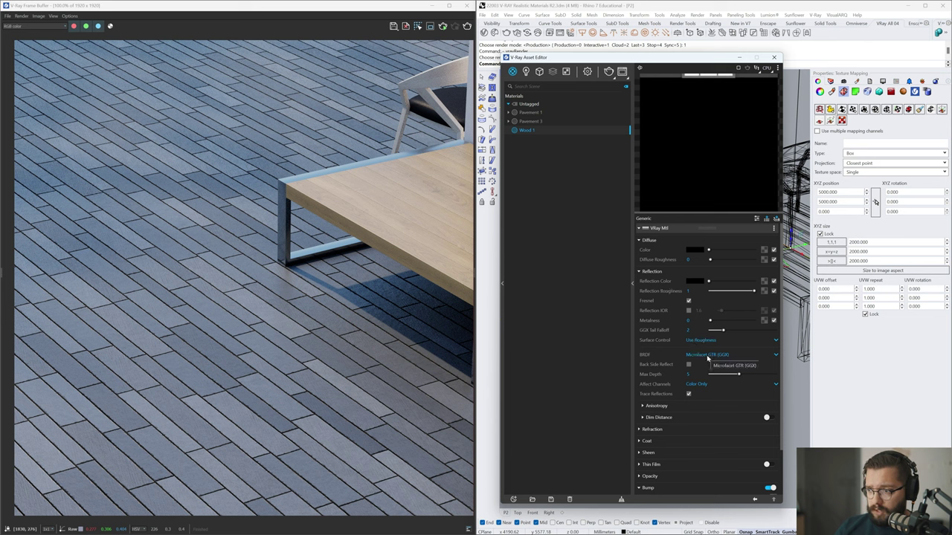
pyautogui.moveTo(708, 281); pyautogui.dragTo(754, 281)
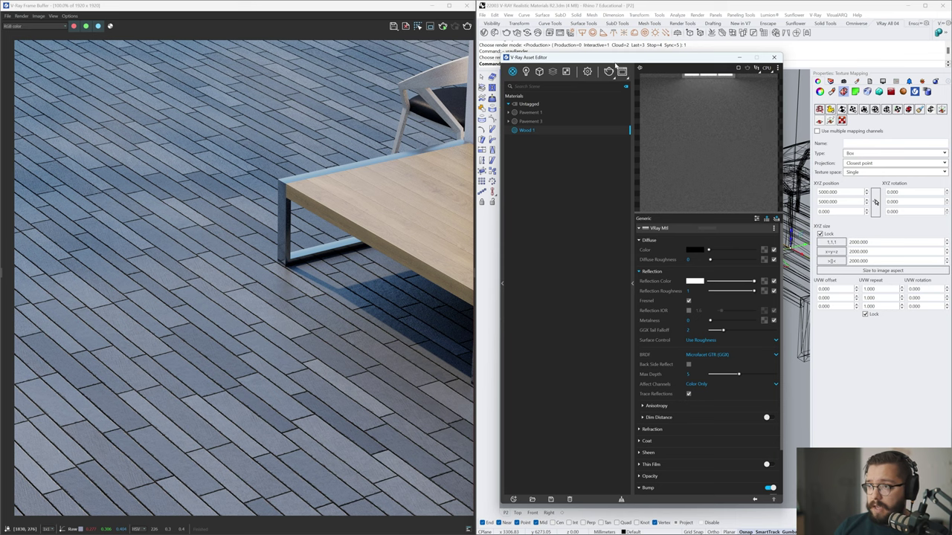
# Start a new render and inspect the plain Wood 1 floor around the bench
pyautogui.moveTo(654, 57); pyautogui.dragTo(640, 93)
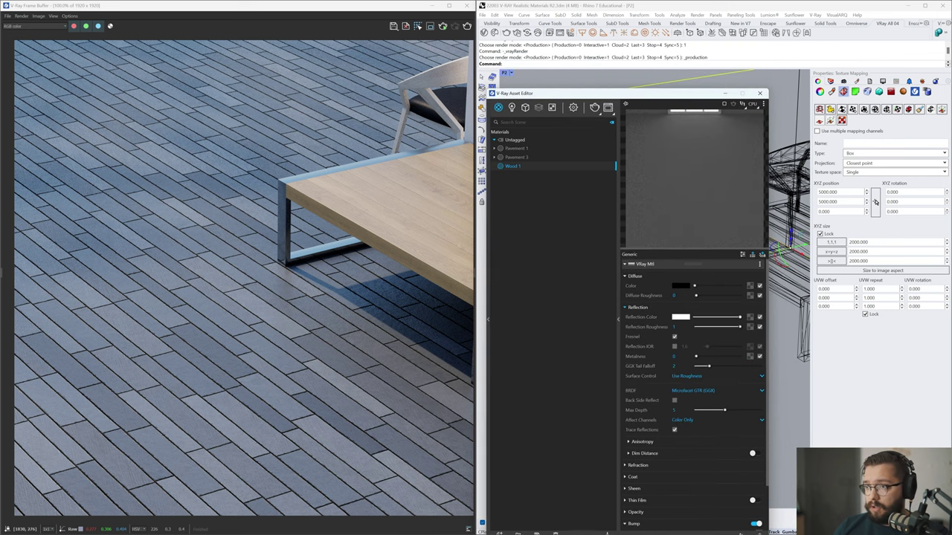
pyautogui.click(594, 108)
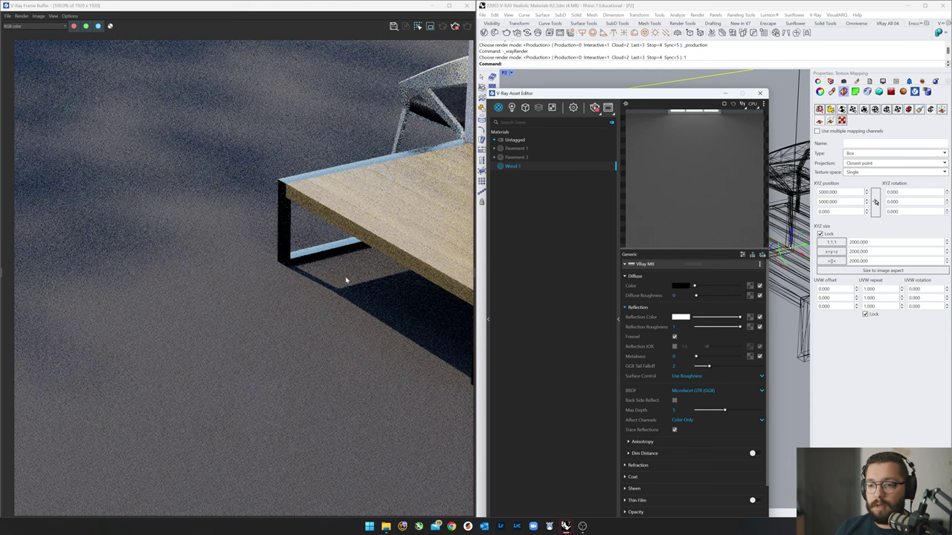
pyautogui.scroll(-2, 340, 277)
pyautogui.scroll(2, 243, 260)
pyautogui.moveTo(606, 94); pyautogui.dragTo(617, 58)
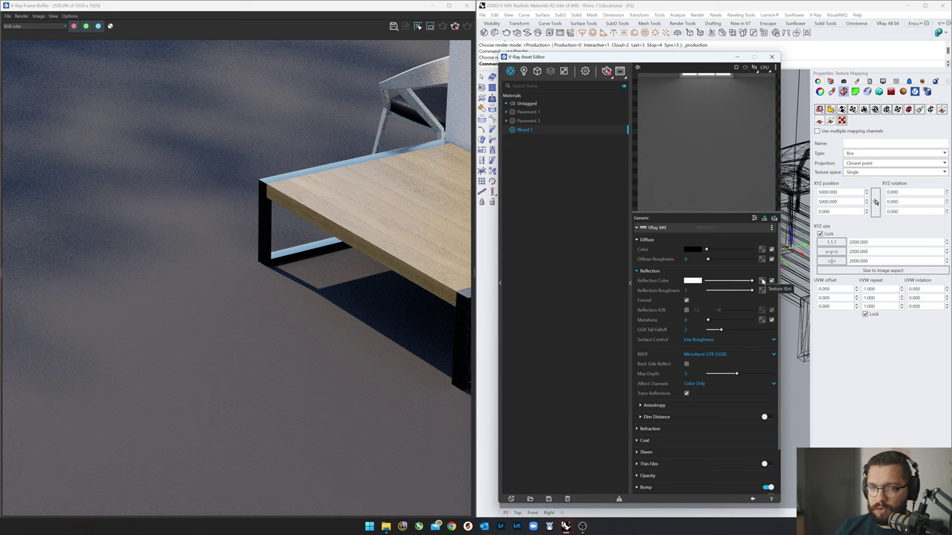
# Load ugqiaajew_4K_AO.jpg from the Wood 1 folder as the reflection color bitmap of Wood 1
pyautogui.click(761, 280)
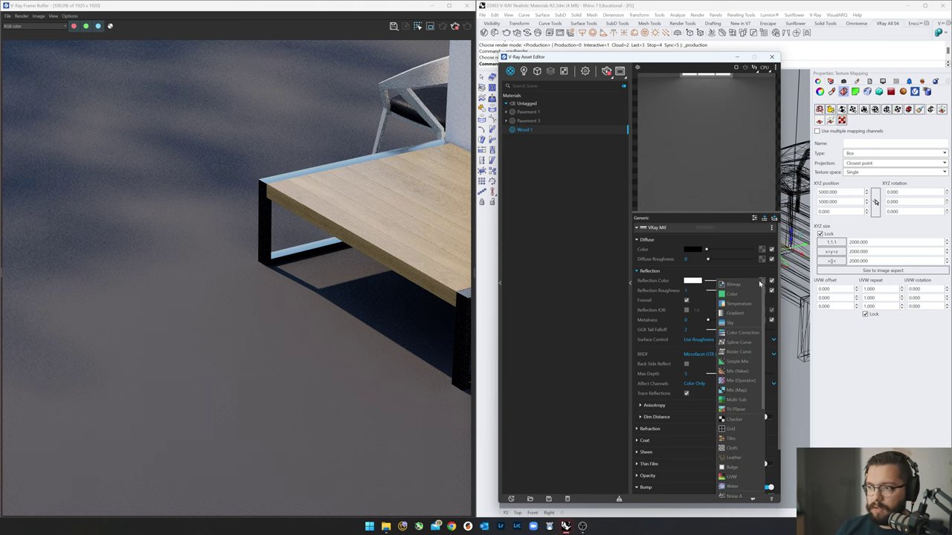
pyautogui.click(755, 286)
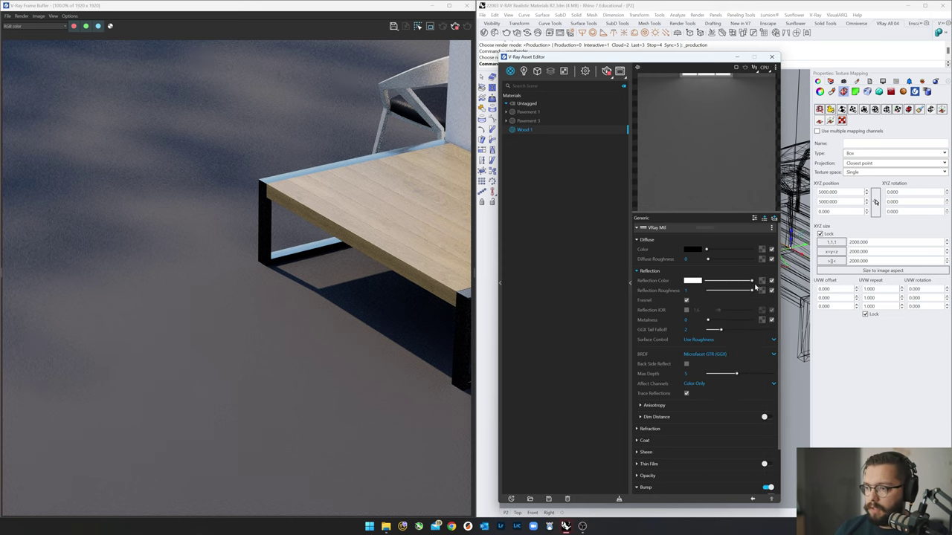
pyautogui.click(798, 83)
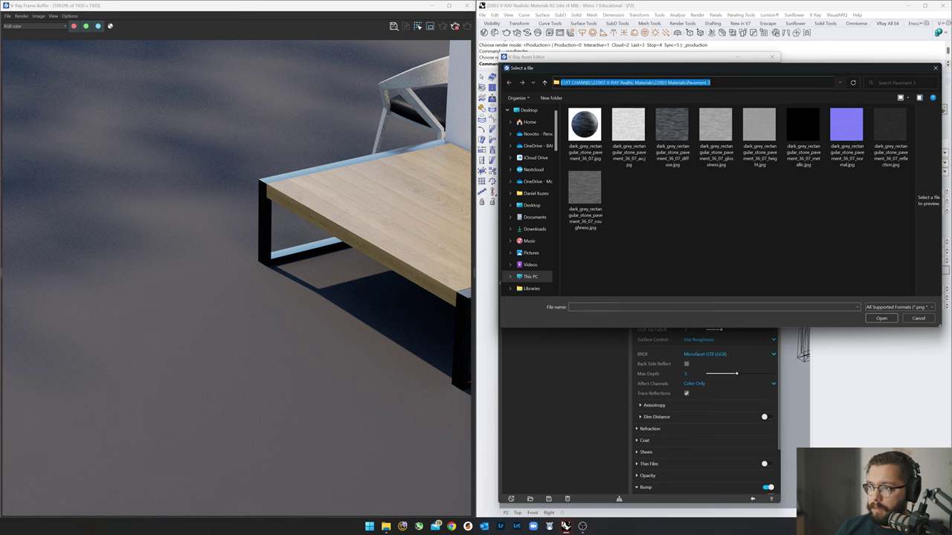
pyautogui.write('E:\\YT CHANNEL\\22003 V-RAY Realistic Materials\\22003 Materials\\Wood 1')
pyautogui.press('Return')
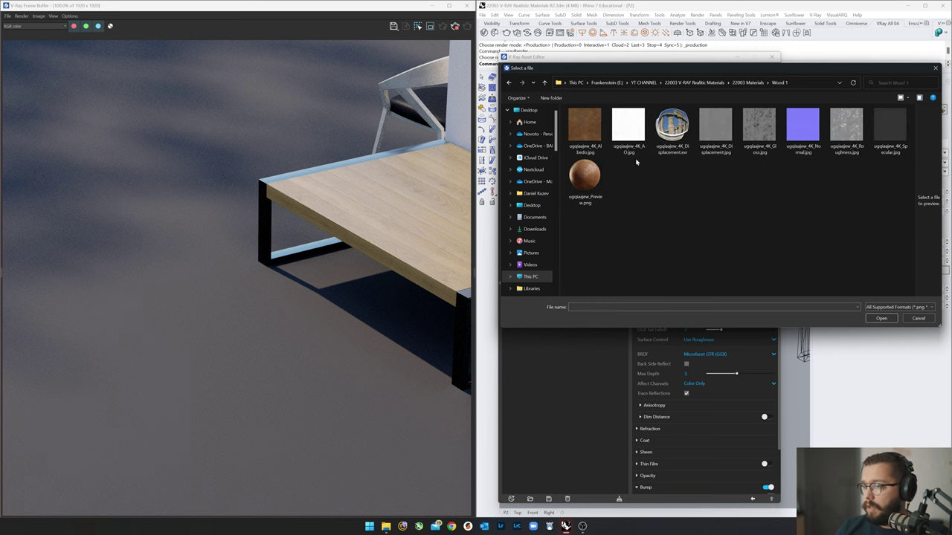
pyautogui.doubleClick(630, 149)
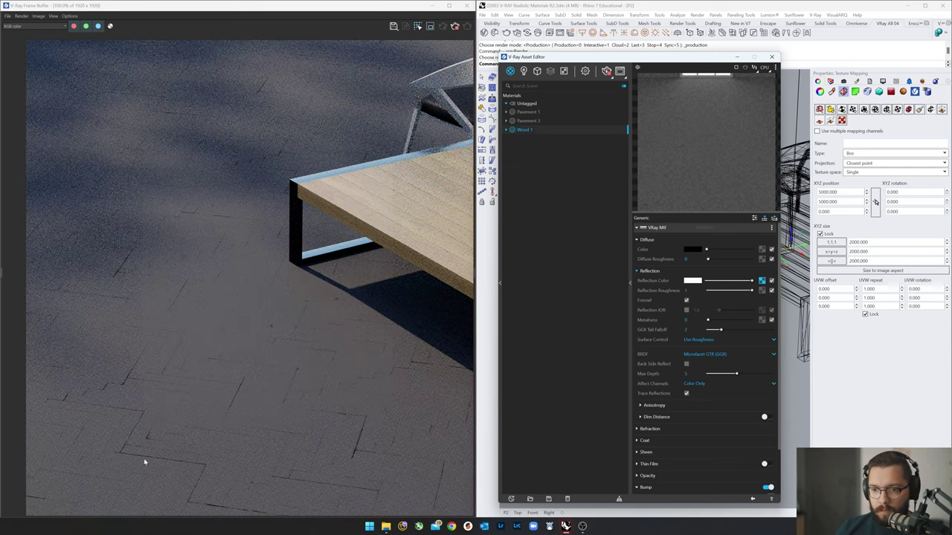
# Examine the effect of the AO map on the floor reflections in the render, up close and from afar
pyautogui.scroll(2, 361, 458)
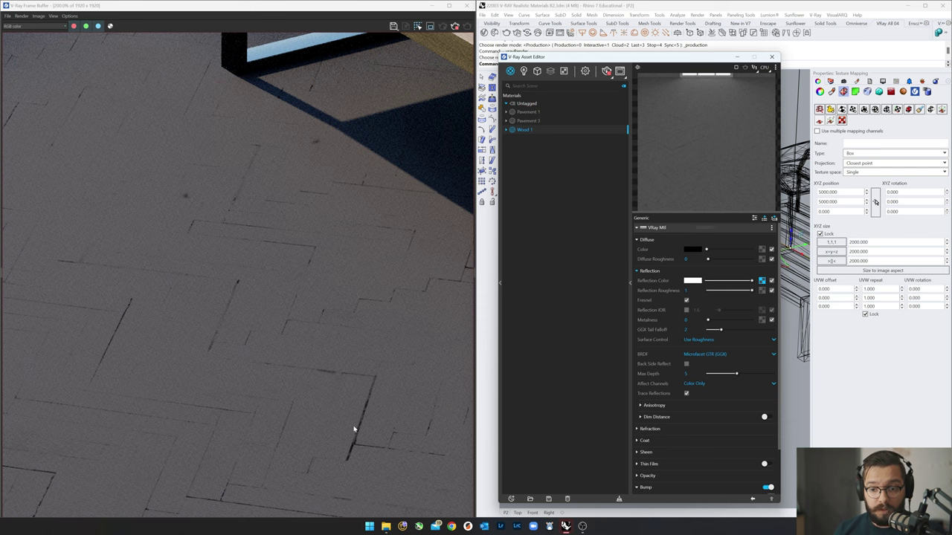
pyautogui.scroll(-1, 235, 367)
pyautogui.scroll(2, 209, 376)
pyautogui.scroll(-2, 209, 376)
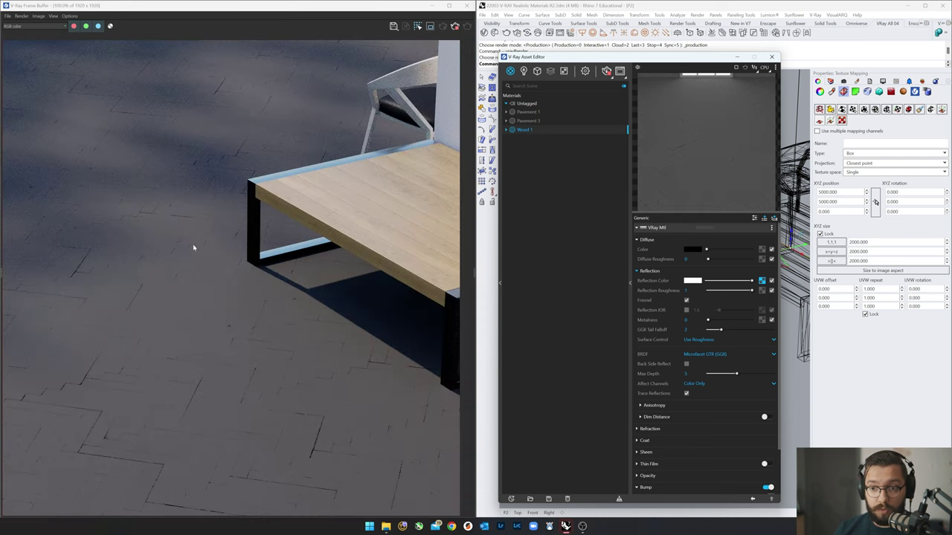
pyautogui.scroll(2, 161, 274)
pyautogui.scroll(-3, 159, 273)
pyautogui.scroll(1, 160, 273)
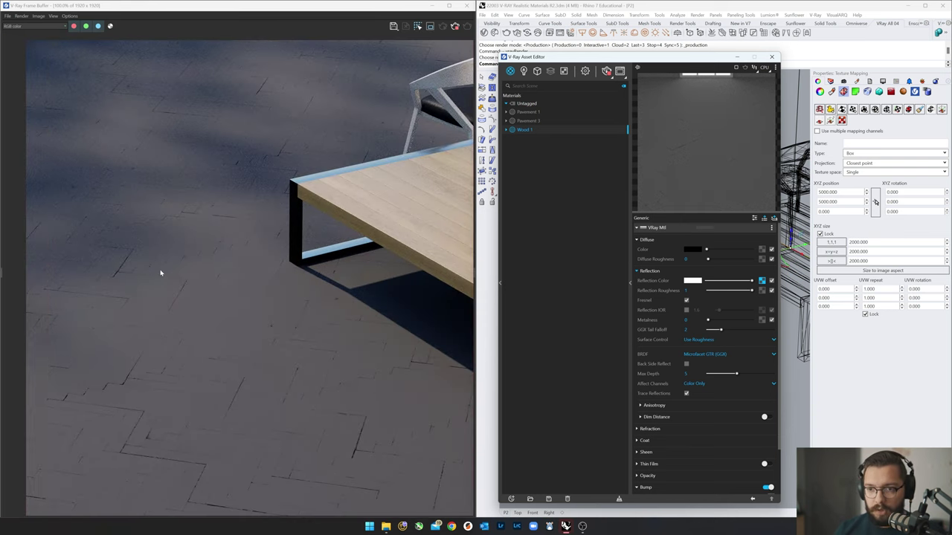
# Load ugqiaajew_4K_Roughness.jpg from the Wood 1 folder as the diffuse roughness bitmap of Wood 1
pyautogui.click(761, 259)
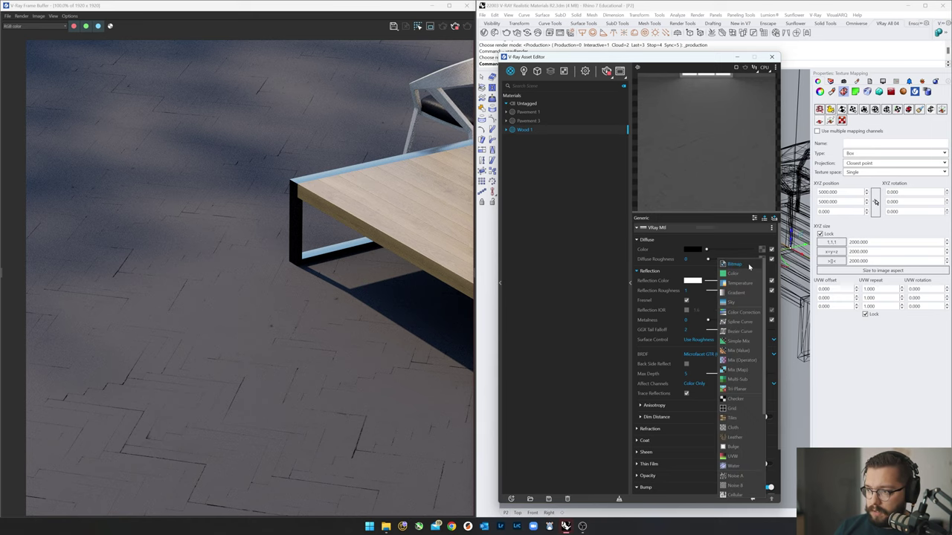
pyautogui.click(748, 264)
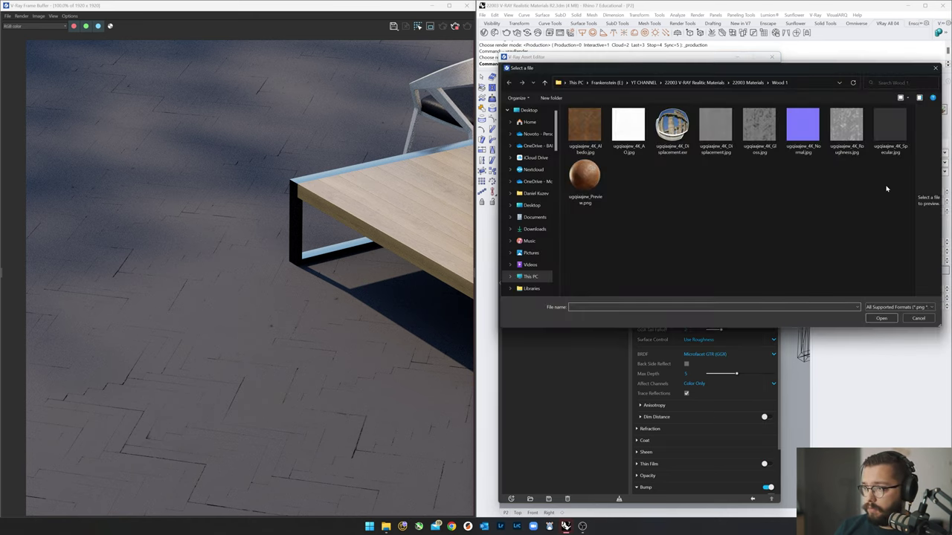
pyautogui.doubleClick(856, 130)
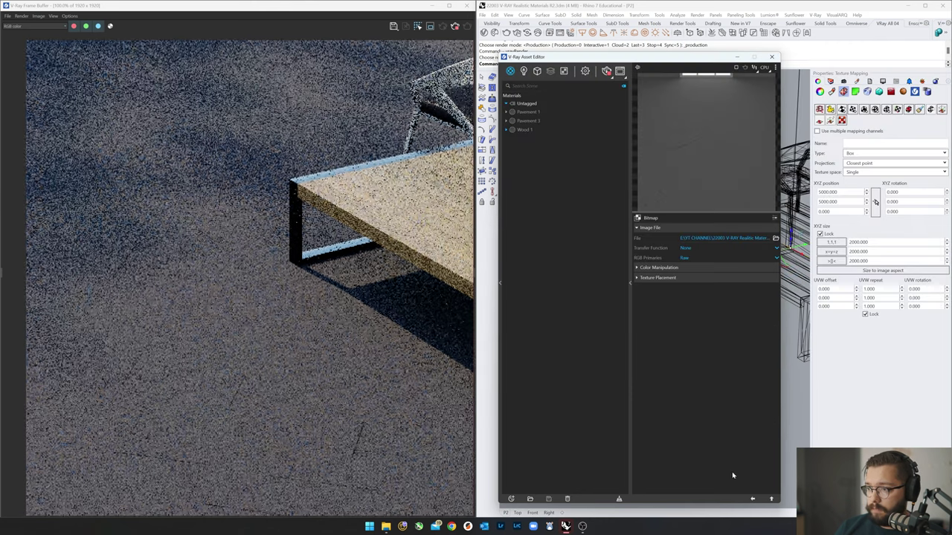
# Copy the diffuse roughness map of Wood 1 and paste it as an instance into the reflection roughness
pyautogui.rightClick(762, 260)
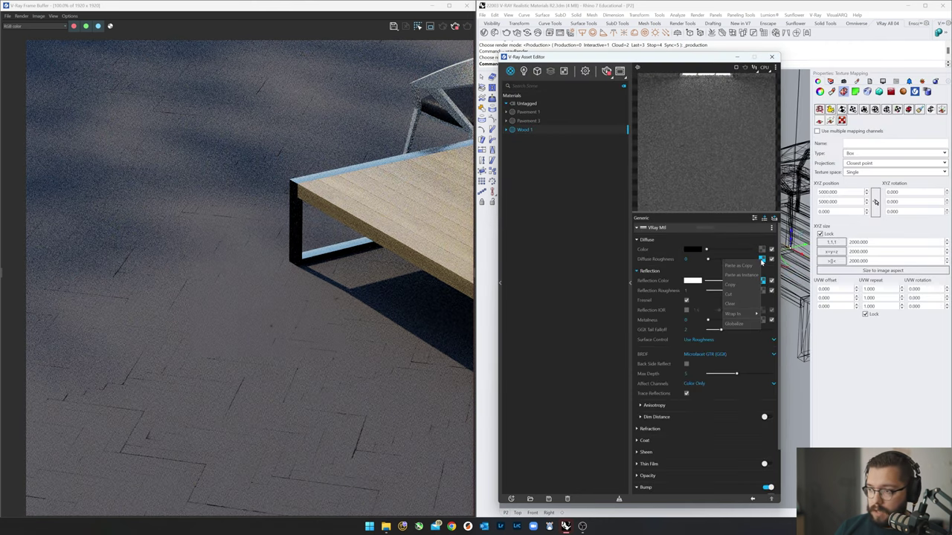
pyautogui.moveTo(737, 313)
pyautogui.click(730, 285)
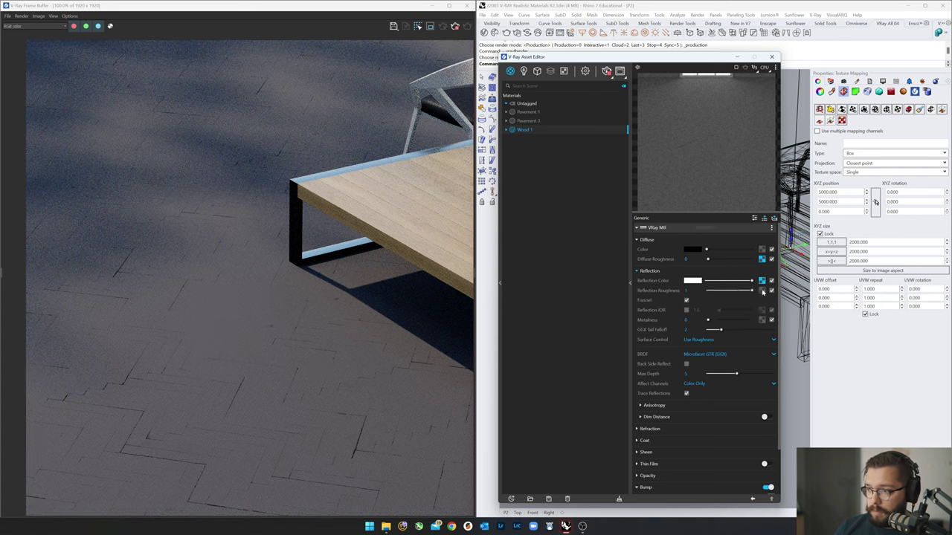
pyautogui.rightClick(761, 289)
pyautogui.click(754, 306)
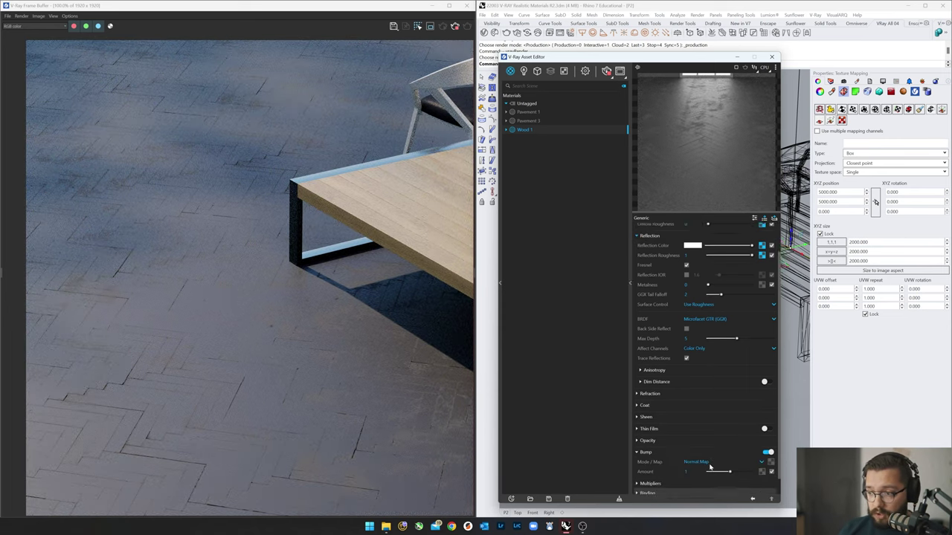
# Turn on region rendering for the floor beside the near bench leg and examine the roughness map's effect up close
pyautogui.scroll(-3, 764, 429)
pyautogui.scroll(1, 267, 361)
pyautogui.scroll(-1, 266, 360)
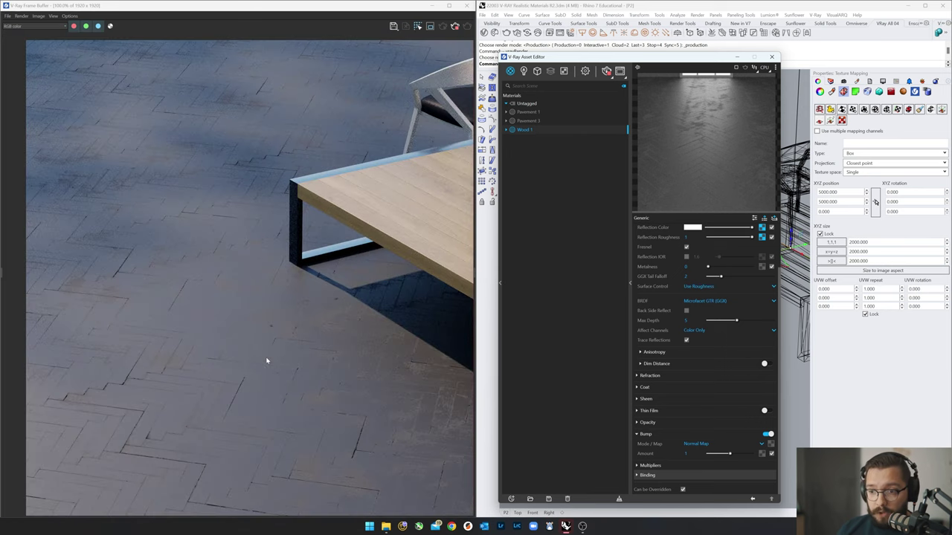
pyautogui.click(430, 26)
pyautogui.moveTo(254, 246); pyautogui.dragTo(415, 407)
pyautogui.scroll(1, 340, 345)
pyautogui.scroll(1, 289, 244)
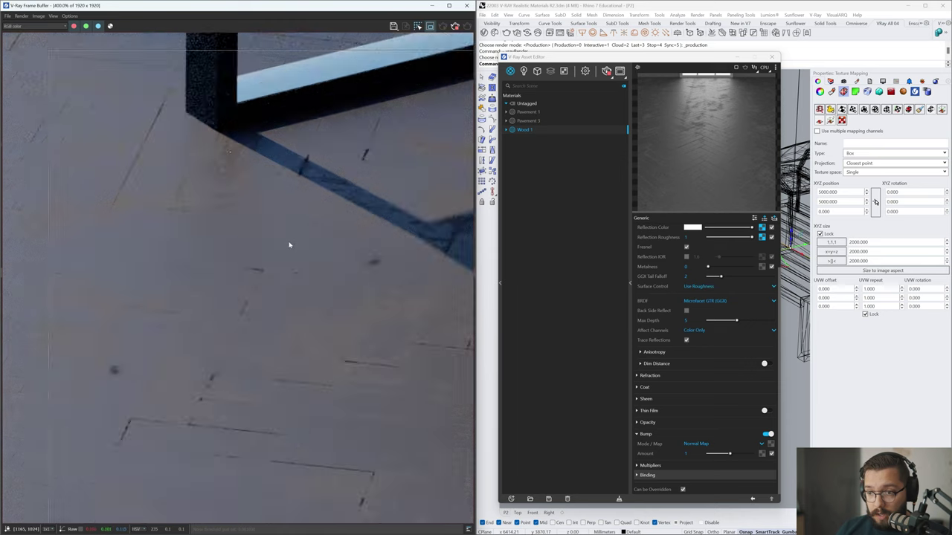
pyautogui.scroll(-2, 290, 244)
pyautogui.moveTo(329, 326); pyautogui.dragTo(270, 310, button='middle')
pyautogui.scroll(1, 404, 464)
pyautogui.moveTo(403, 463); pyautogui.dragTo(361, 278, button='middle')
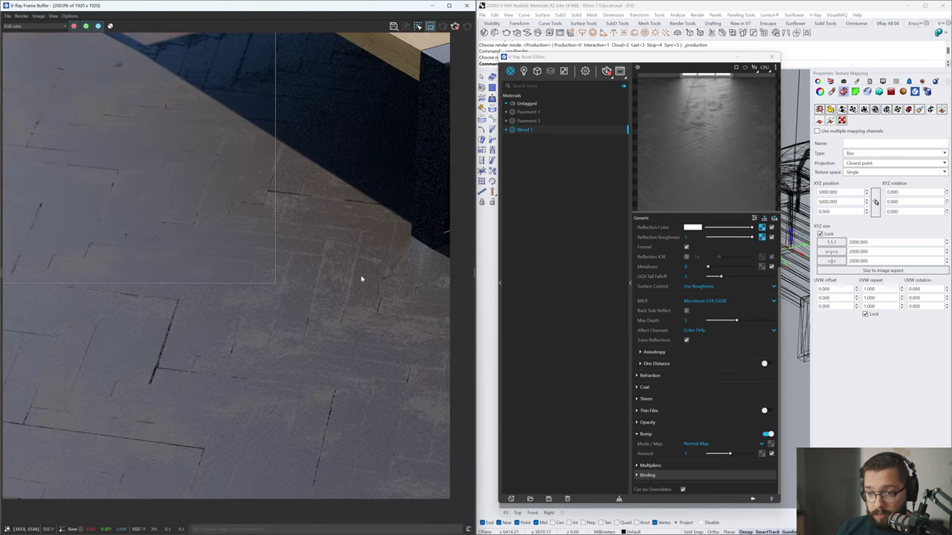
# Render a region of floor at the edge of the bench shadow and examine the surface detail from the roughness map
pyautogui.moveTo(427, 217); pyautogui.dragTo(203, 431)
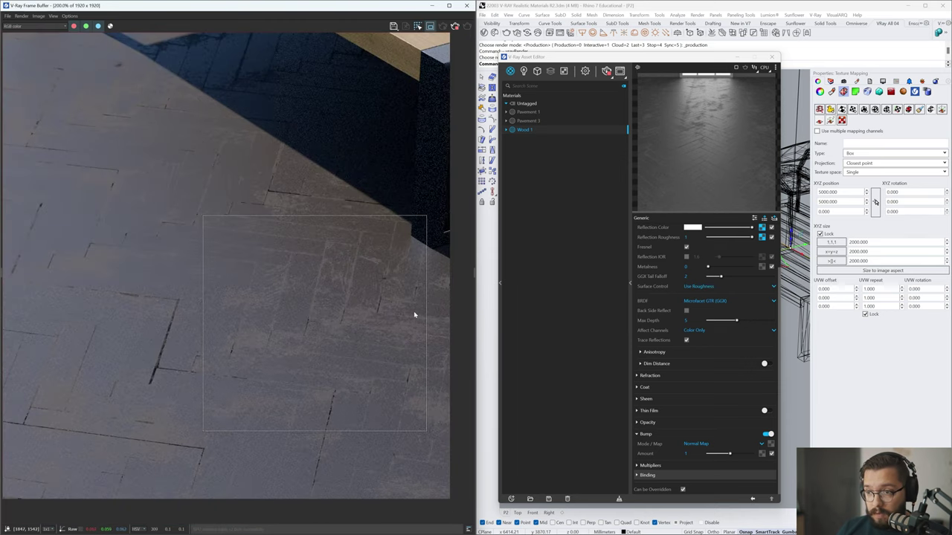
pyautogui.scroll(4, 438, 255)
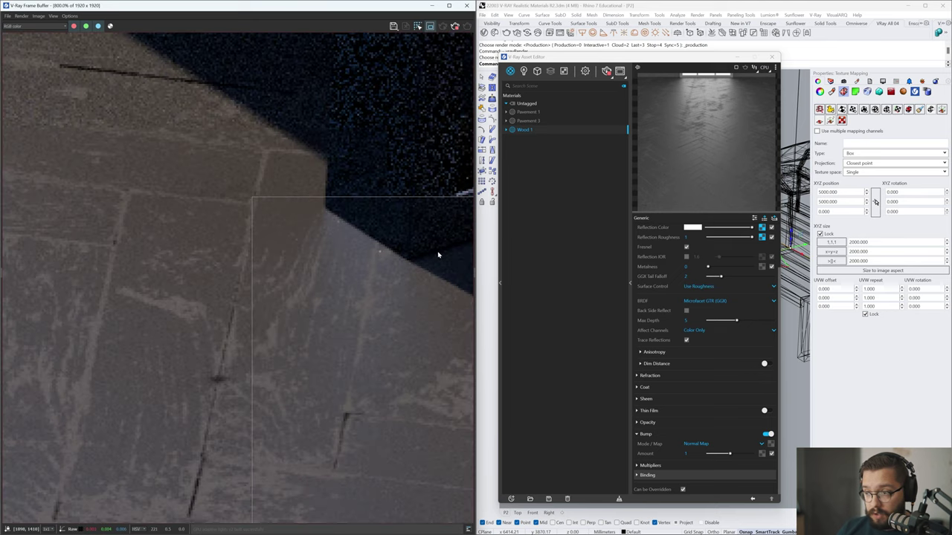
pyautogui.scroll(-2, 375, 304)
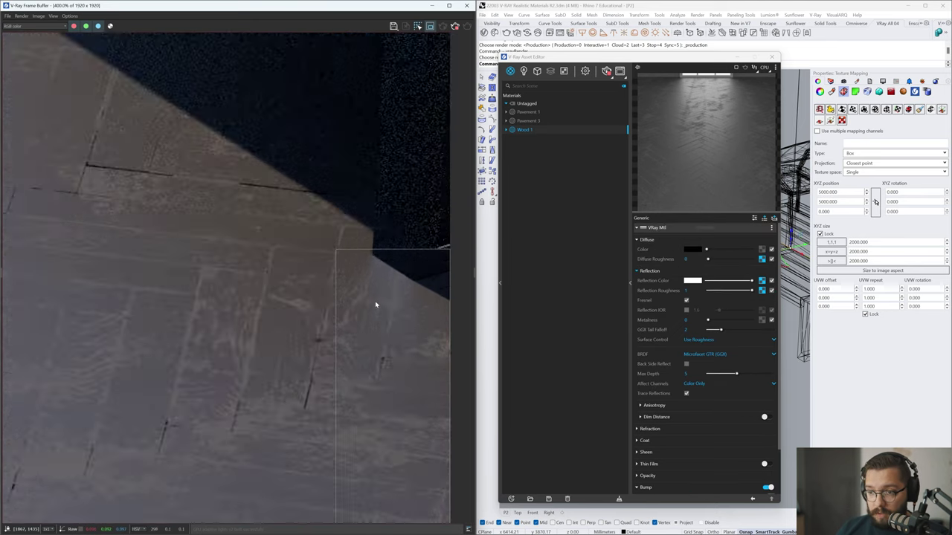
pyautogui.scroll(-1, 375, 304)
pyautogui.scroll(3, 428, 319)
pyautogui.scroll(-1, 416, 290)
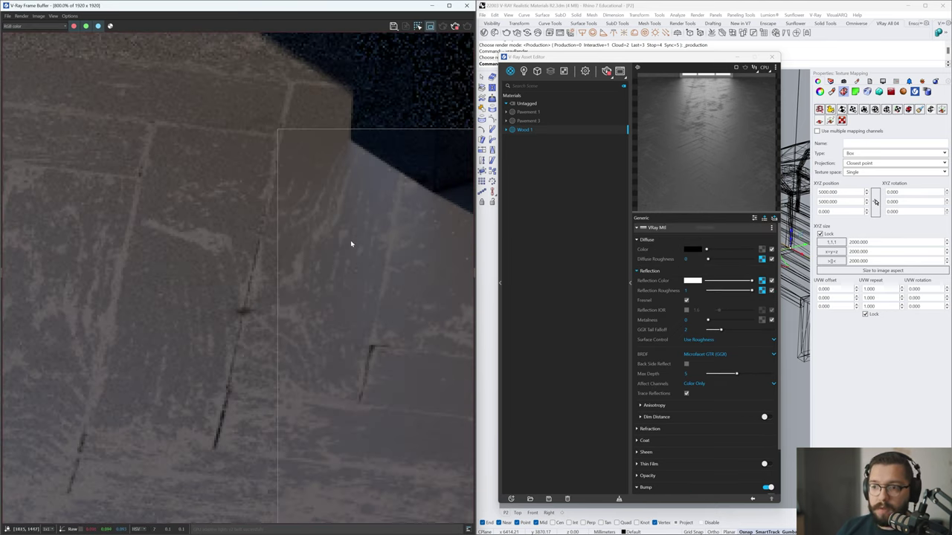
pyautogui.scroll(-6, 356, 242)
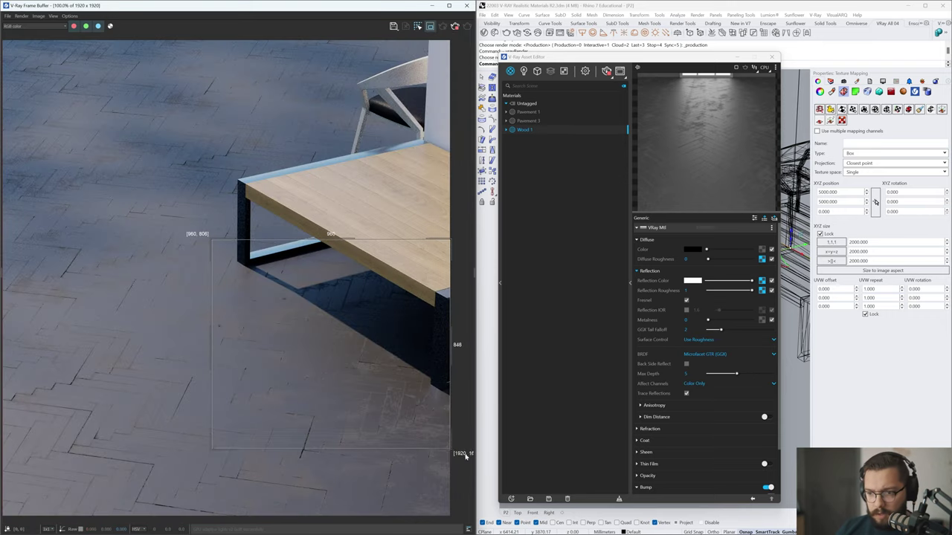
# Redraw the render region over the floor and bench legs, extending it to the lower-right corner of the image
pyautogui.moveTo(465, 455); pyautogui.dragTo(461, 519)
pyautogui.scroll(2, 367, 374)
pyautogui.scroll(-2, 255, 302)
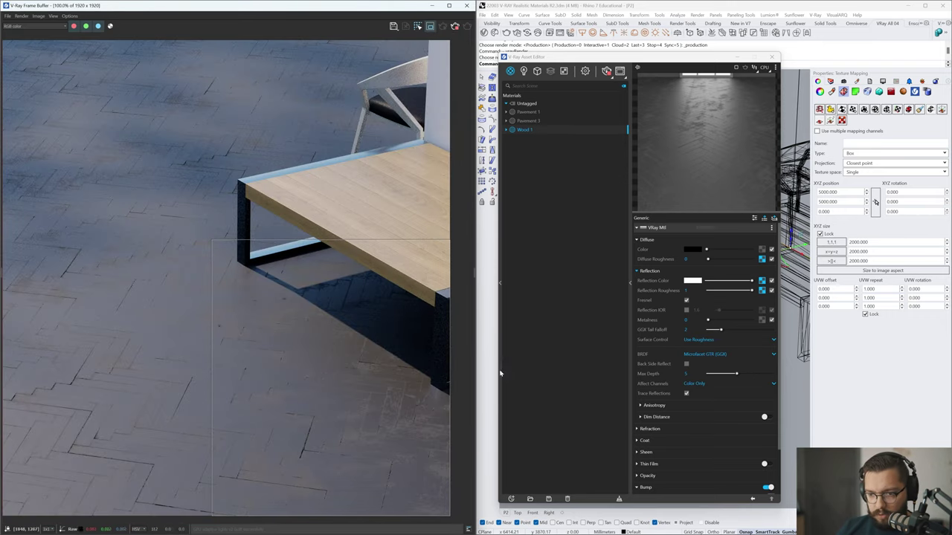
# Load ugqiaajew_4K_Normal.jpg from the Wood 1 folder as the bump bitmap of Wood 1 in Normal Map mode
pyautogui.click(694, 489)
pyautogui.scroll(-1, 740, 455)
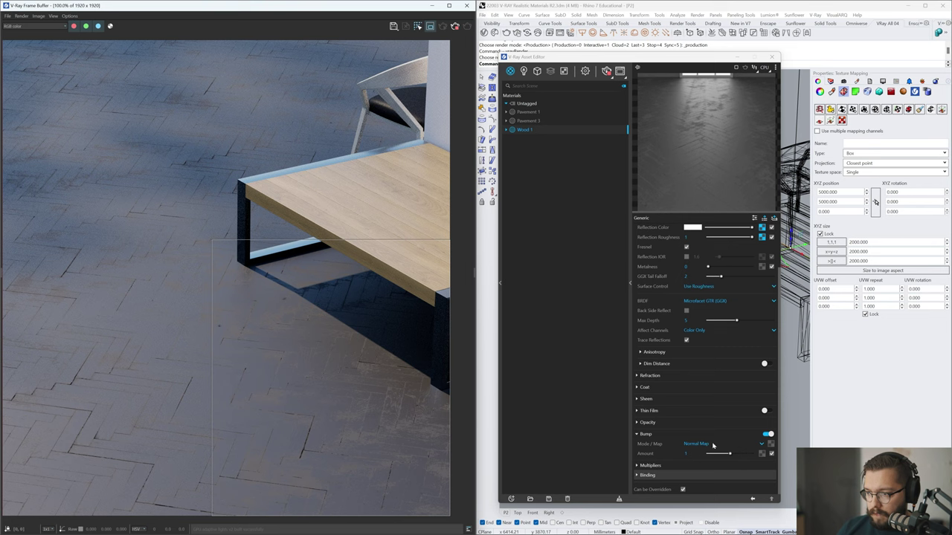
pyautogui.click(761, 444)
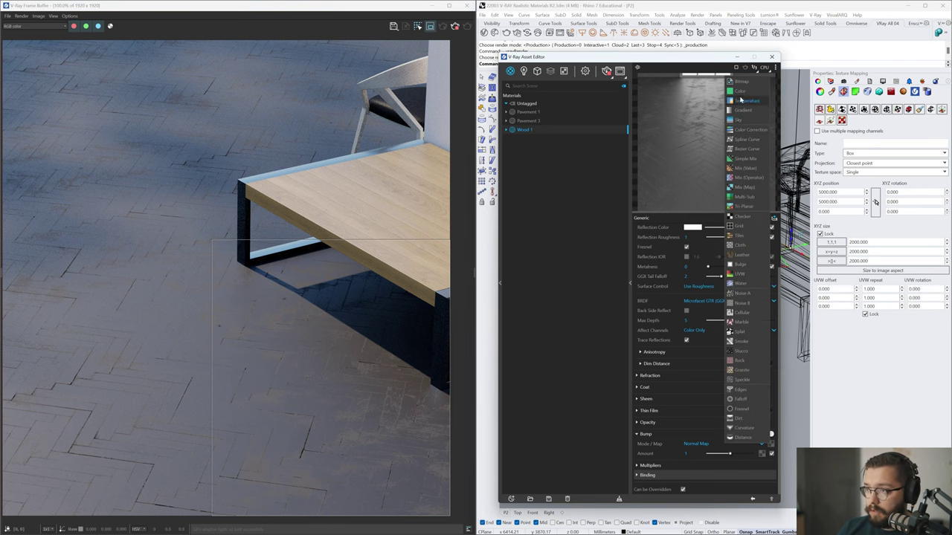
pyautogui.click(741, 80)
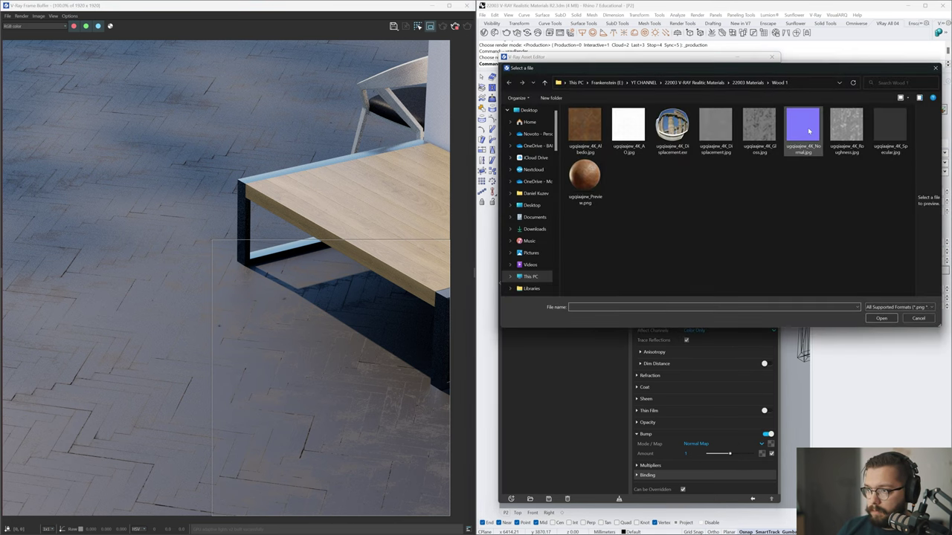
pyautogui.doubleClick(809, 131)
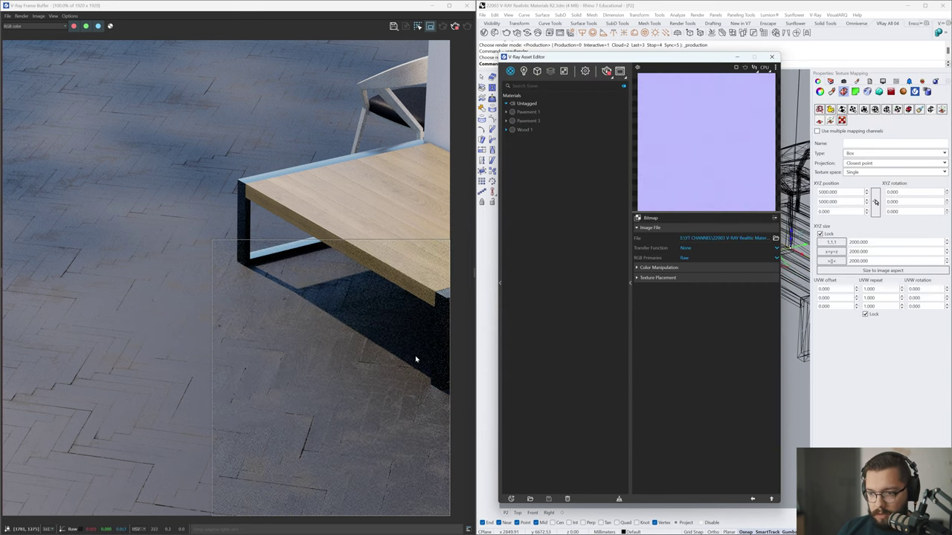
# Examine the effect of the normal map on the floor in the rendered region, up close and from afar
pyautogui.scroll(1, 402, 375)
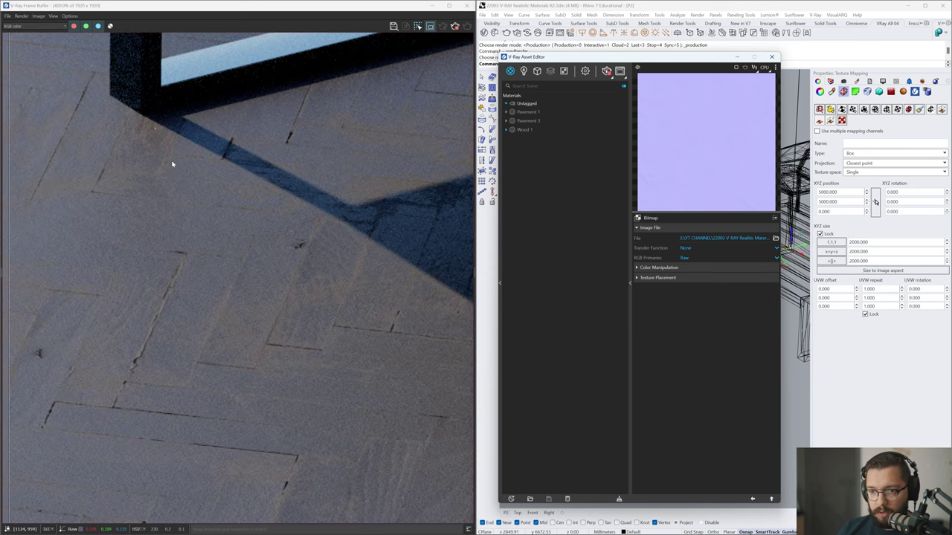
pyautogui.scroll(-1, 274, 272)
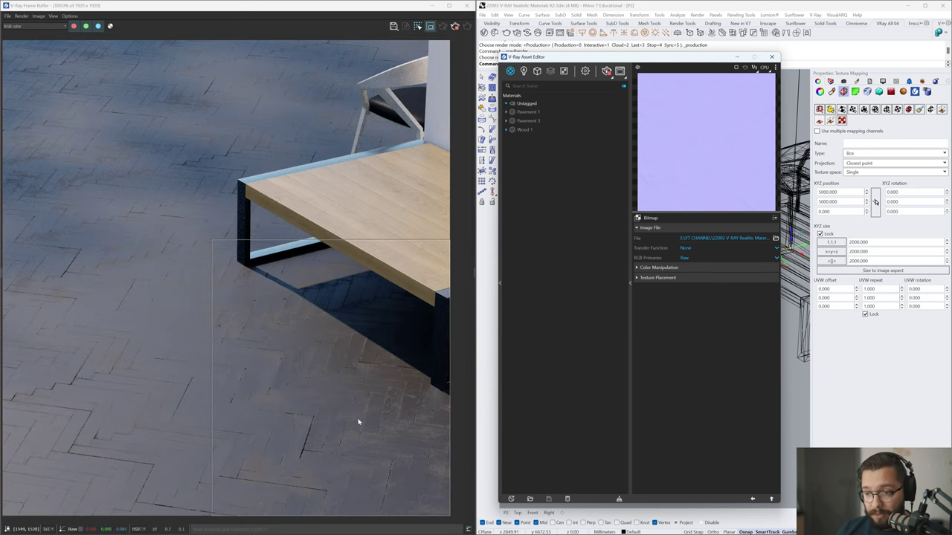
pyautogui.scroll(2, 288, 364)
pyautogui.scroll(-1, 290, 362)
pyautogui.scroll(1, 290, 362)
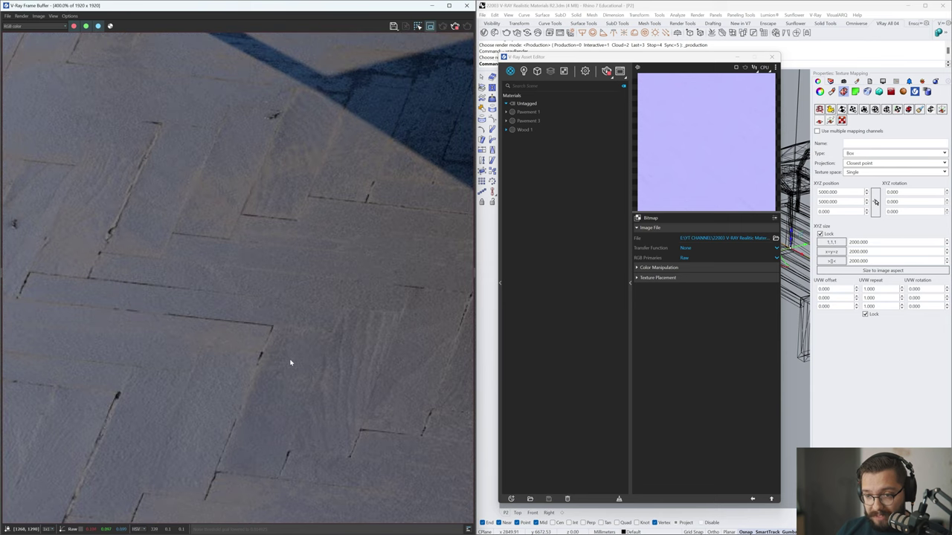
pyautogui.scroll(-1, 289, 362)
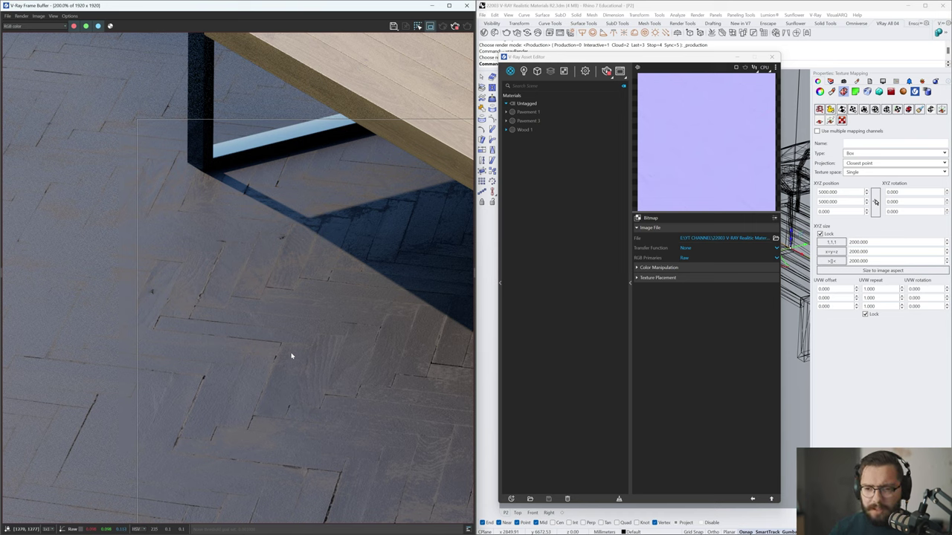
pyautogui.scroll(-2, 291, 356)
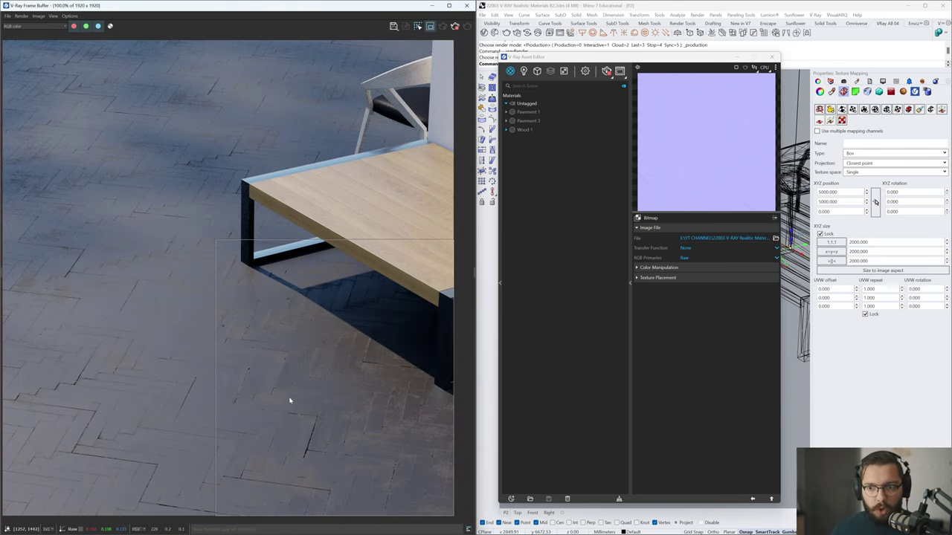
# Load ugqiaajew_4K_Albedo.jpg from the Wood 1 folder as the diffuse color bitmap of Wood 1 and check it in the rendered region
pyautogui.click(524, 129)
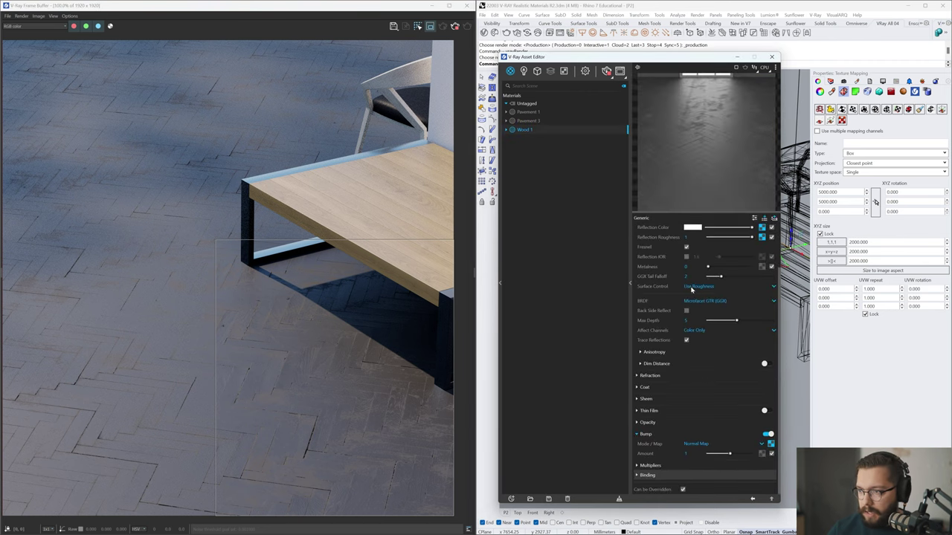
pyautogui.click(761, 250)
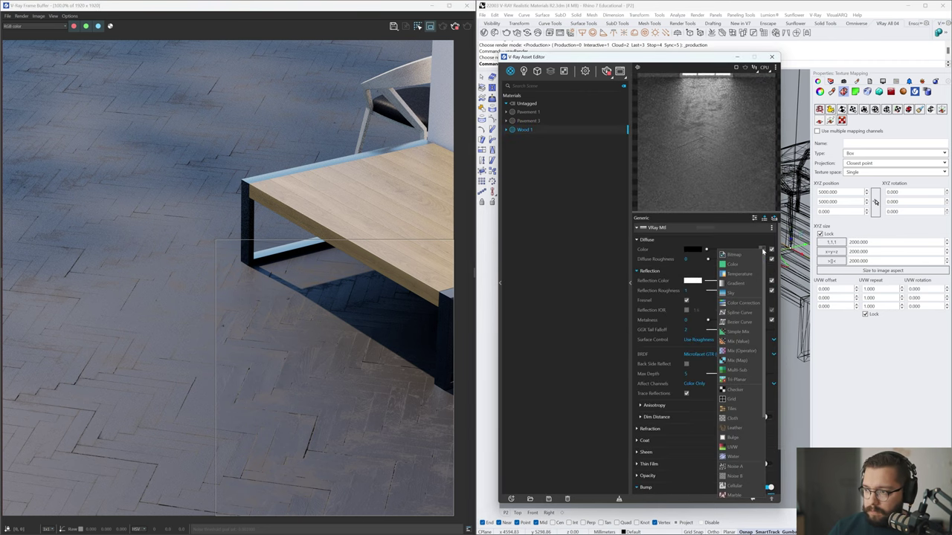
pyautogui.click(746, 259)
pyautogui.doubleClick(595, 131)
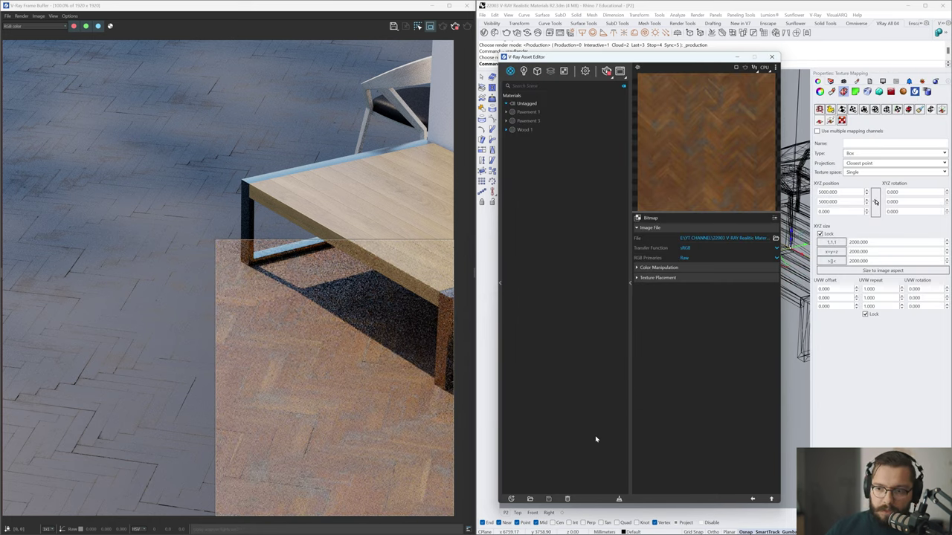
pyautogui.scroll(3, 312, 351)
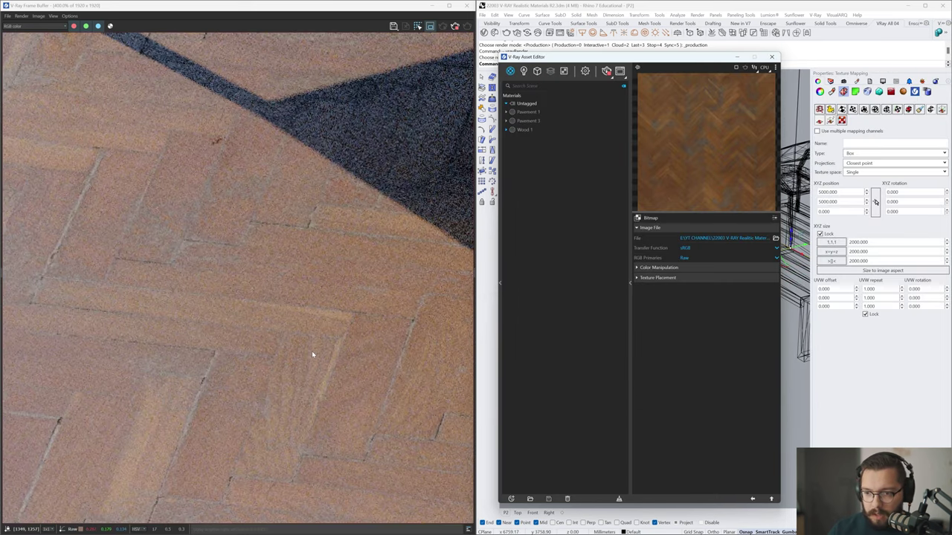
pyautogui.scroll(-3, 312, 354)
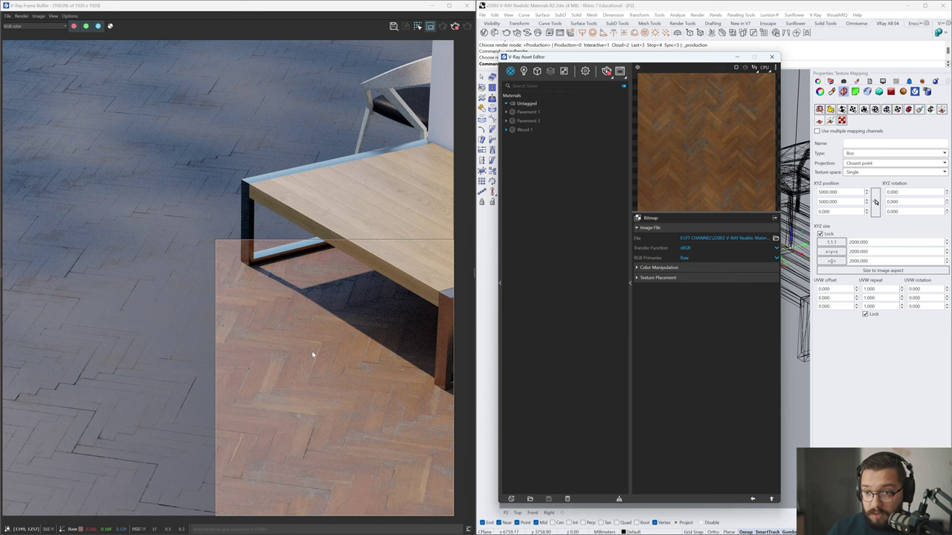
# Stop the render, turn off the render region, and start a new full render to inspect the Wood 1 floor
pyautogui.click(454, 26)
pyautogui.click(430, 26)
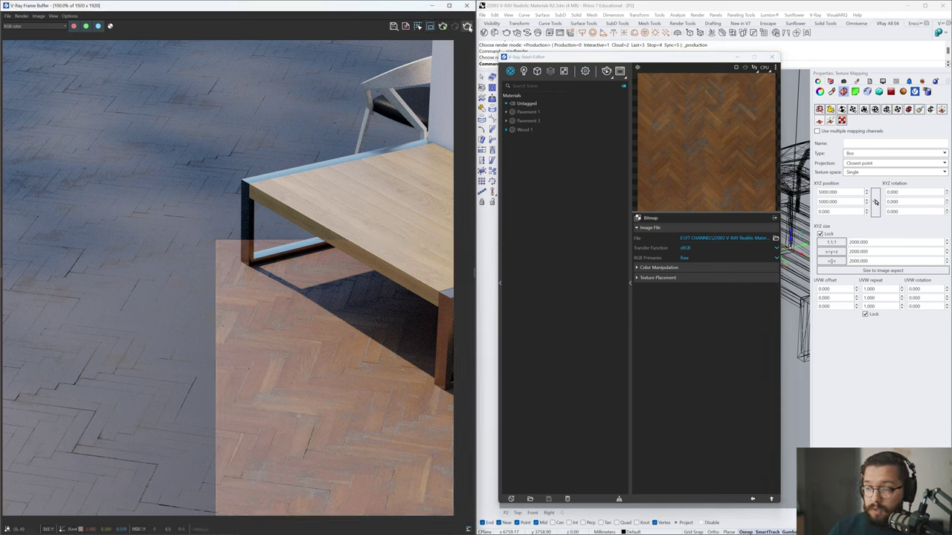
pyautogui.click(467, 26)
pyautogui.scroll(-1, 331, 238)
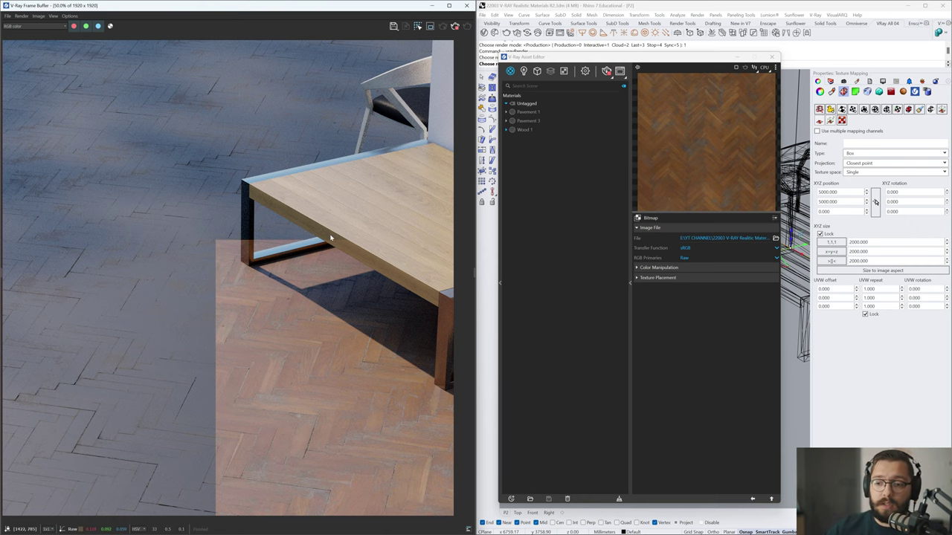
pyautogui.scroll(-1, 330, 238)
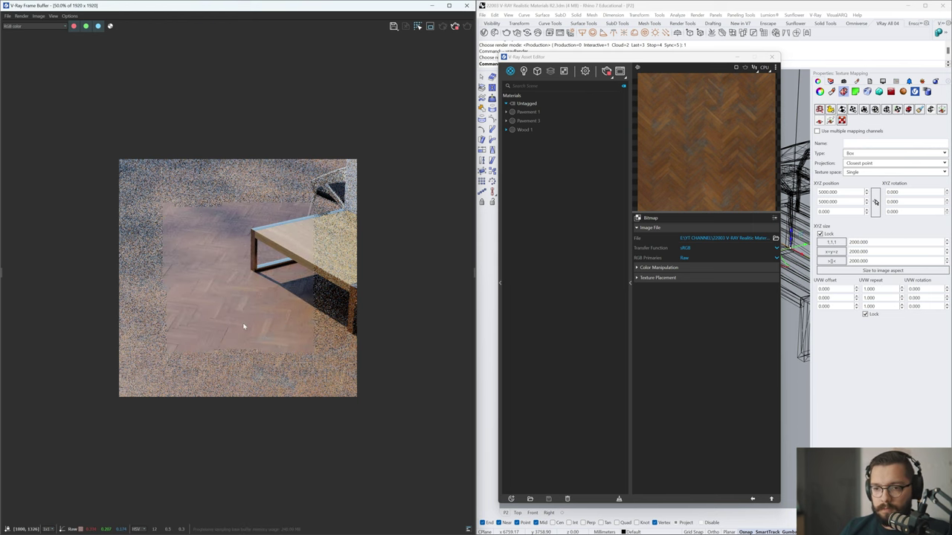
pyautogui.scroll(6, 220, 311)
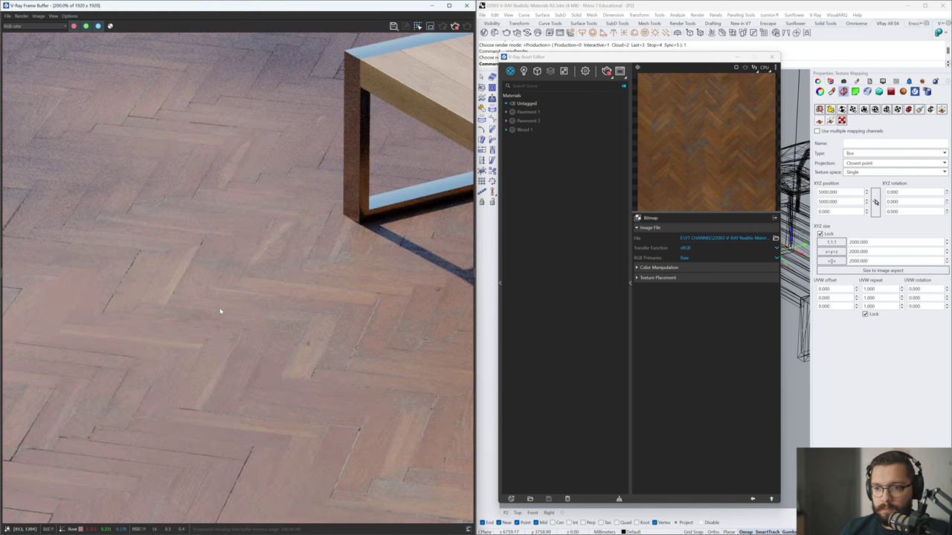
pyautogui.scroll(-2, 220, 310)
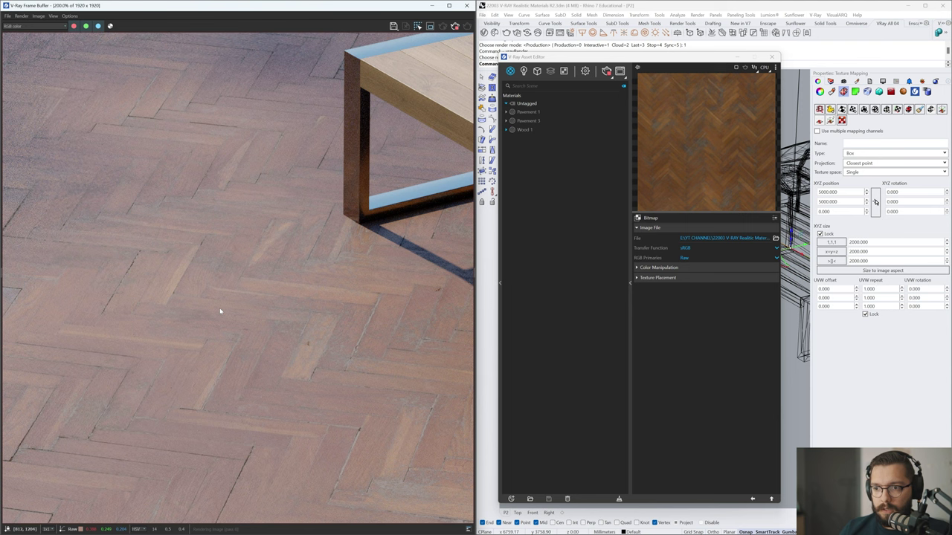
pyautogui.scroll(-1, 220, 311)
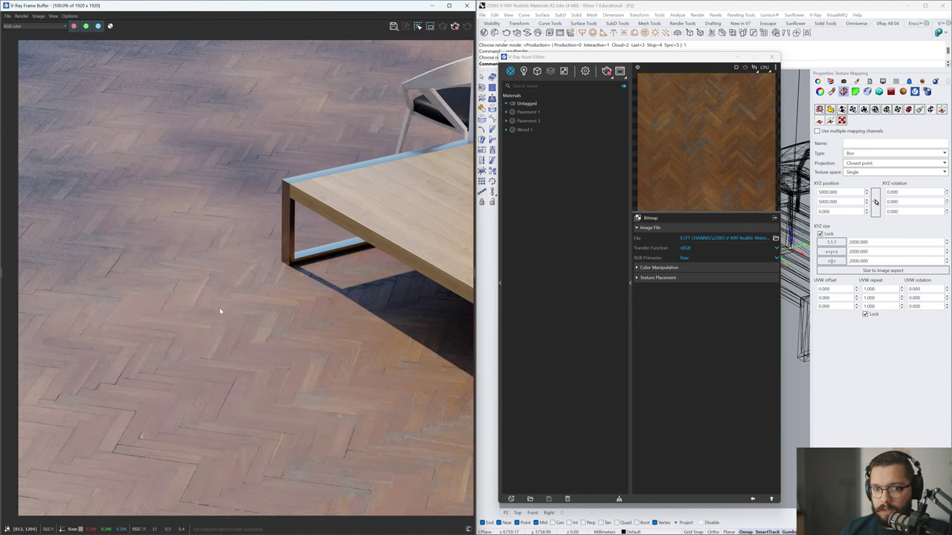
# Examine the Wood 1 floor in the render up close and from afar, and stop the render
pyautogui.scroll(1, 220, 311)
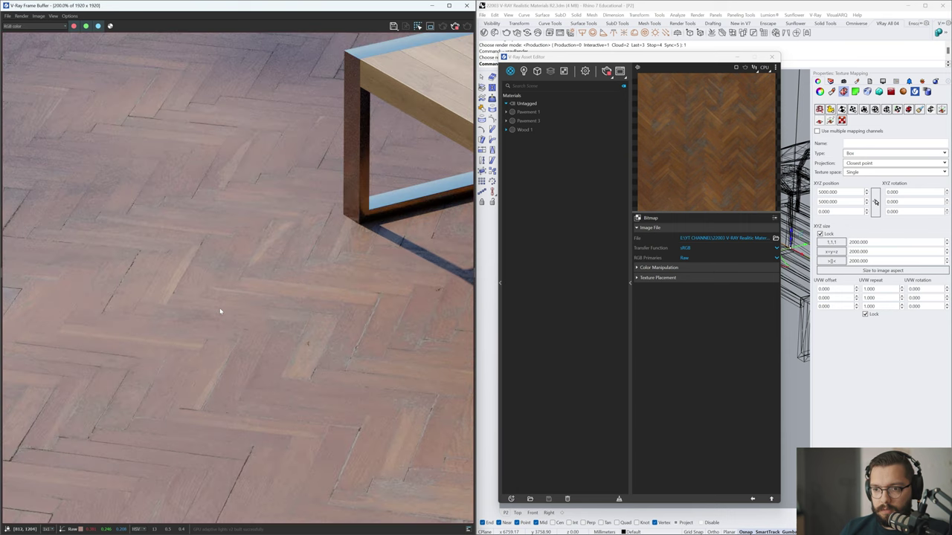
pyautogui.scroll(-1, 220, 311)
pyautogui.moveTo(220, 329); pyautogui.dragTo(221, 329, button='middle')
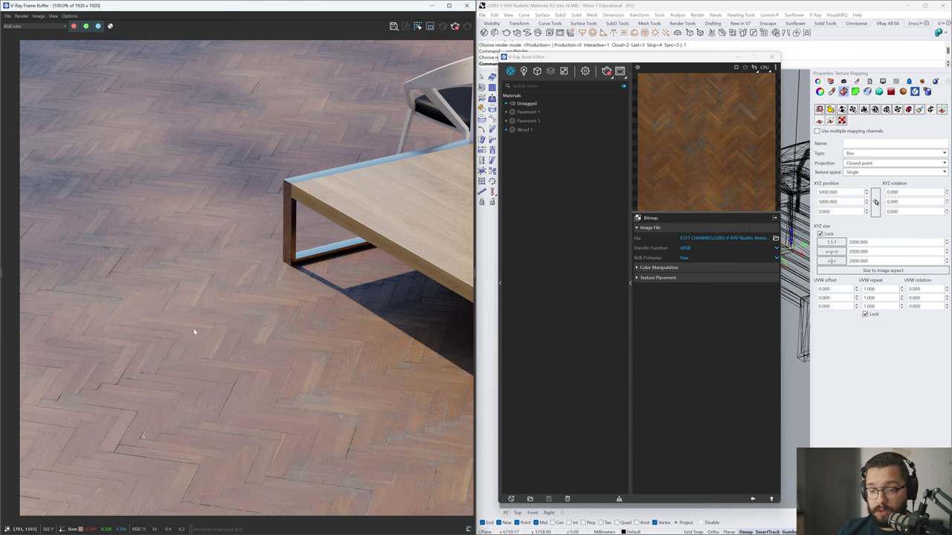
pyautogui.scroll(2, 298, 384)
pyautogui.scroll(-2, 295, 385)
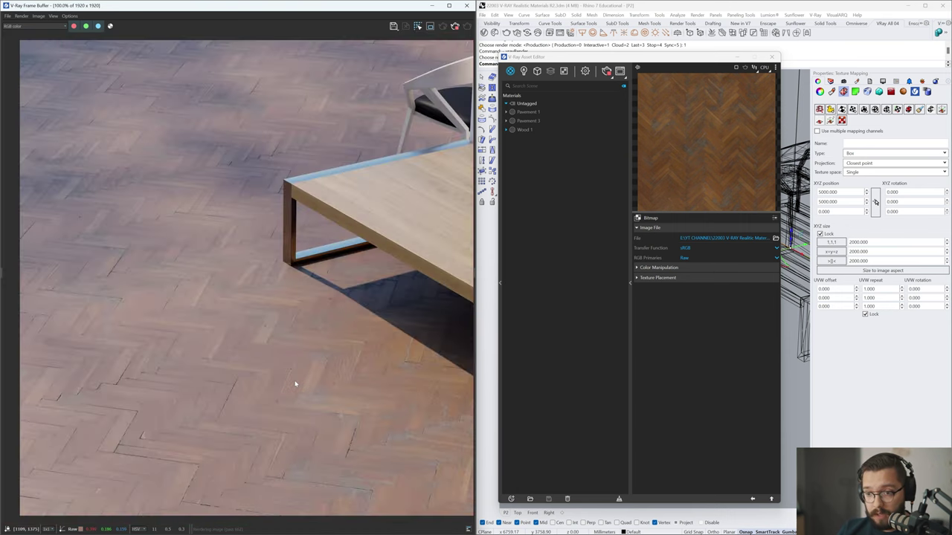
pyautogui.scroll(2, 106, 453)
pyautogui.scroll(-2, 108, 453)
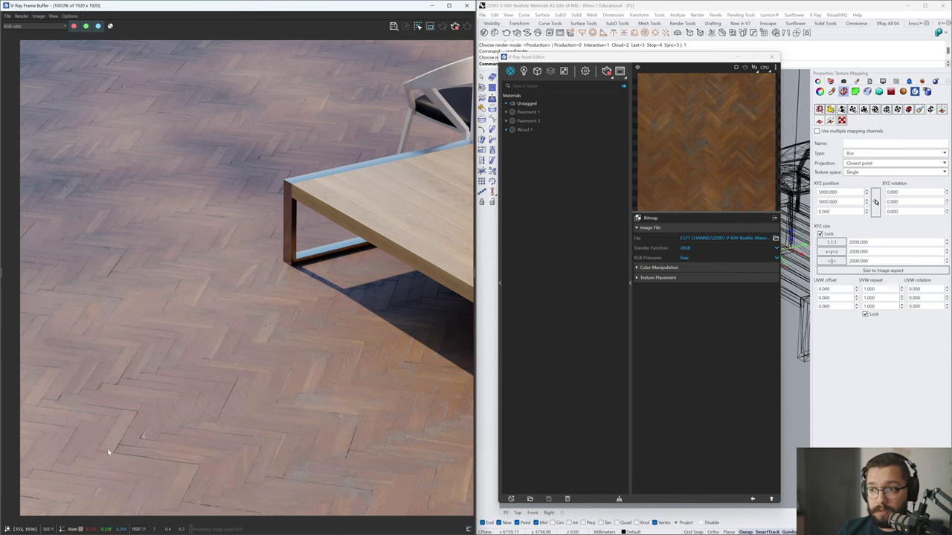
pyautogui.scroll(1, 307, 138)
pyautogui.moveTo(308, 134); pyautogui.dragTo(200, 204, button='middle')
pyautogui.moveTo(148, 305); pyautogui.dragTo(370, 145, button='middle')
pyautogui.moveTo(204, 245); pyautogui.dragTo(230, 215, button='middle')
pyautogui.scroll(-1, 230, 215)
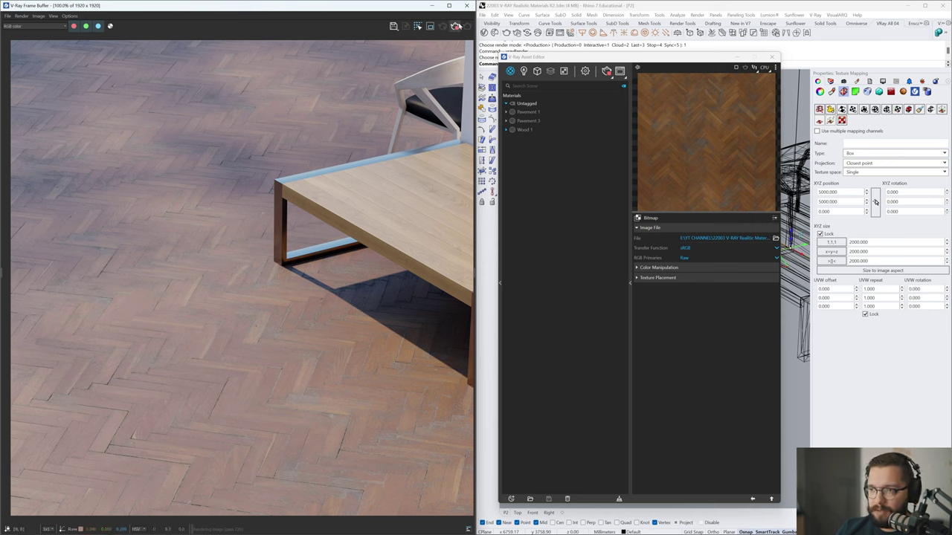
pyautogui.click(456, 27)
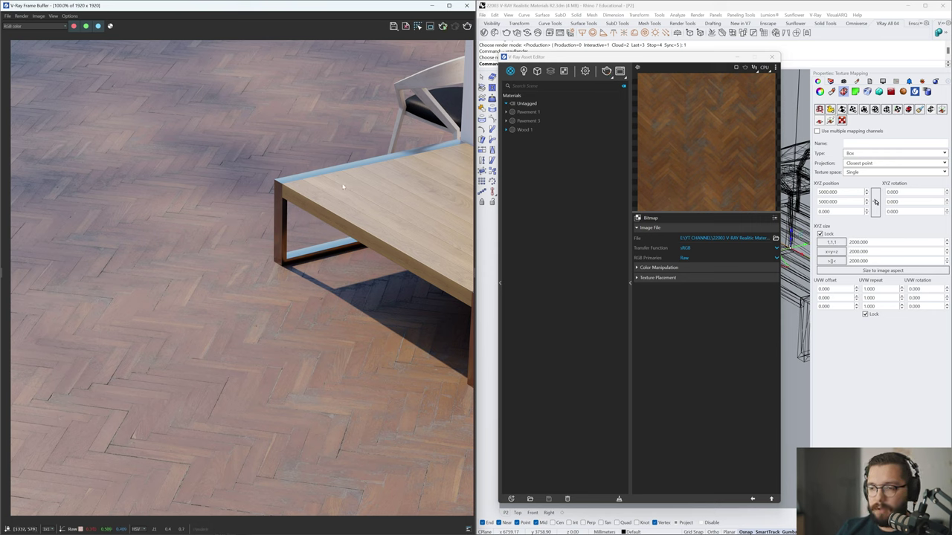
# Switch to File Explorer, go up to the 22003 Materials folder, and view the preview image of the lattice pavement material
pyautogui.hotkey('alt', 'Tab')
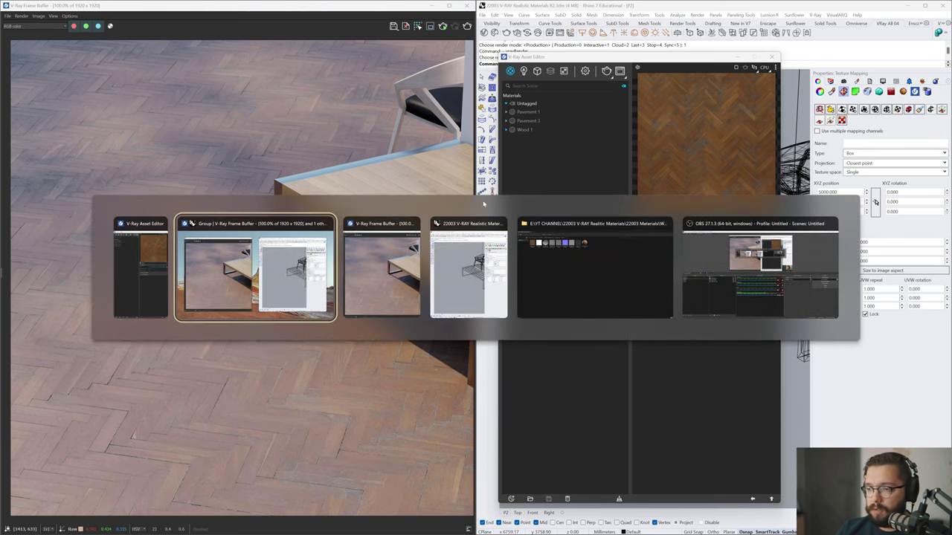
pyautogui.click(572, 276)
pyautogui.hotkey('alt', 'Up')
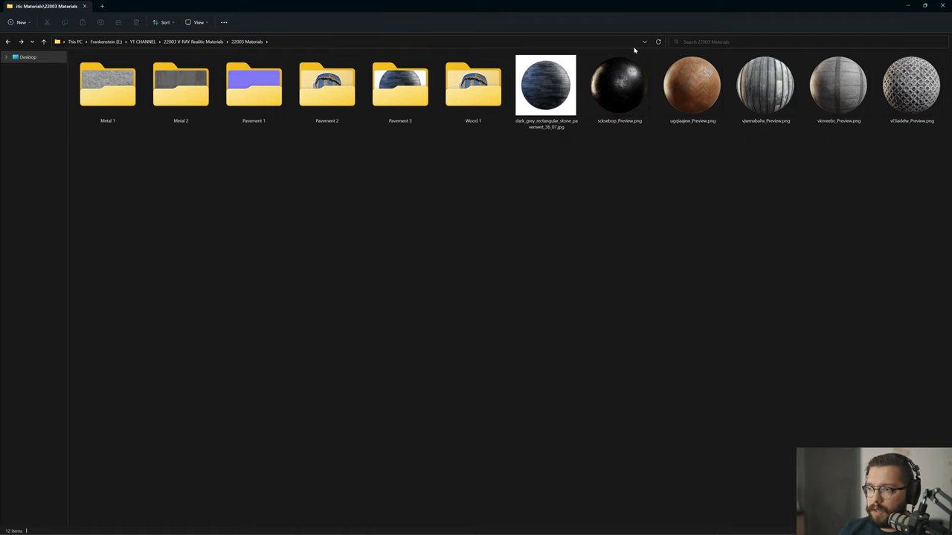
pyautogui.doubleClick(688, 7)
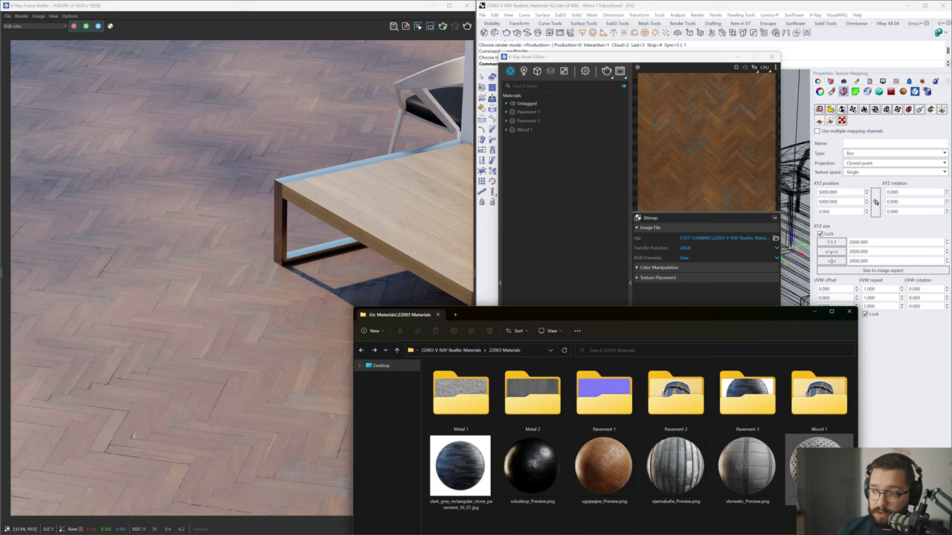
pyautogui.doubleClick(818, 464)
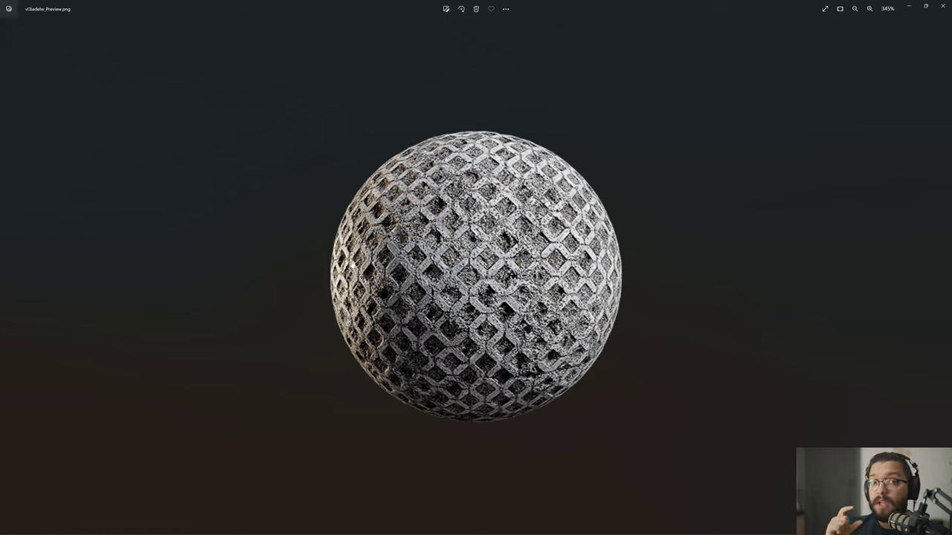
pyautogui.click(943, 6)
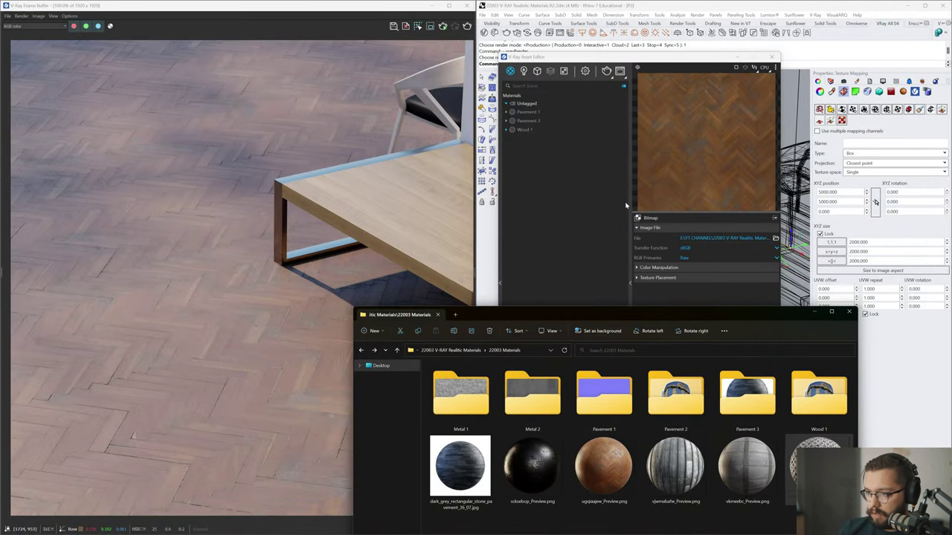
# Open the Pavement 2 folder, copy its path, and move the folder window out of the way of the Asset Editor
pyautogui.moveTo(678, 319); pyautogui.dragTo(552, 138)
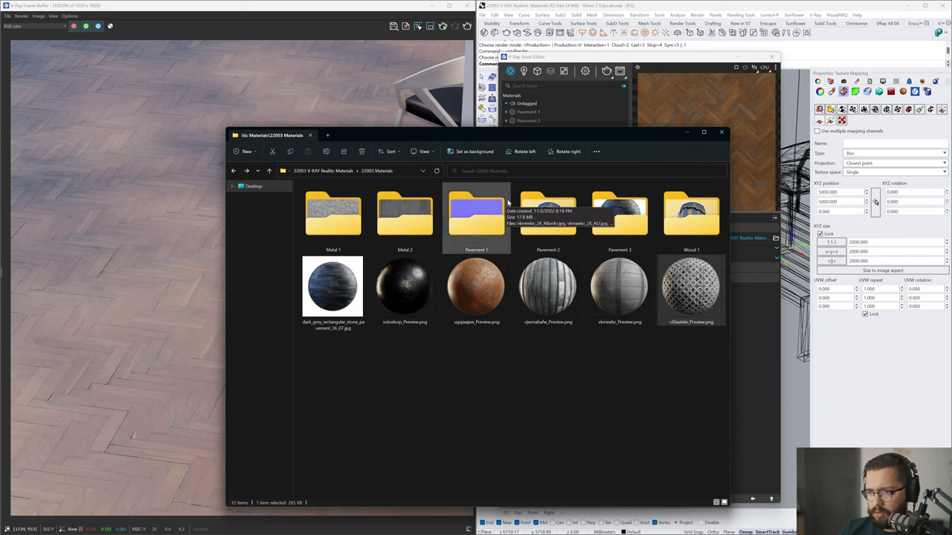
pyautogui.doubleClick(547, 216)
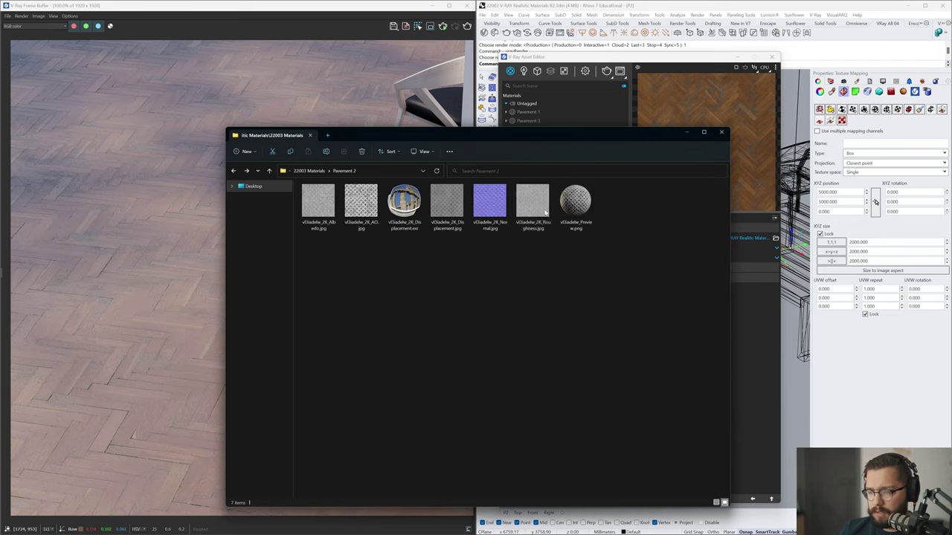
pyautogui.click(391, 172)
pyautogui.click(492, 233)
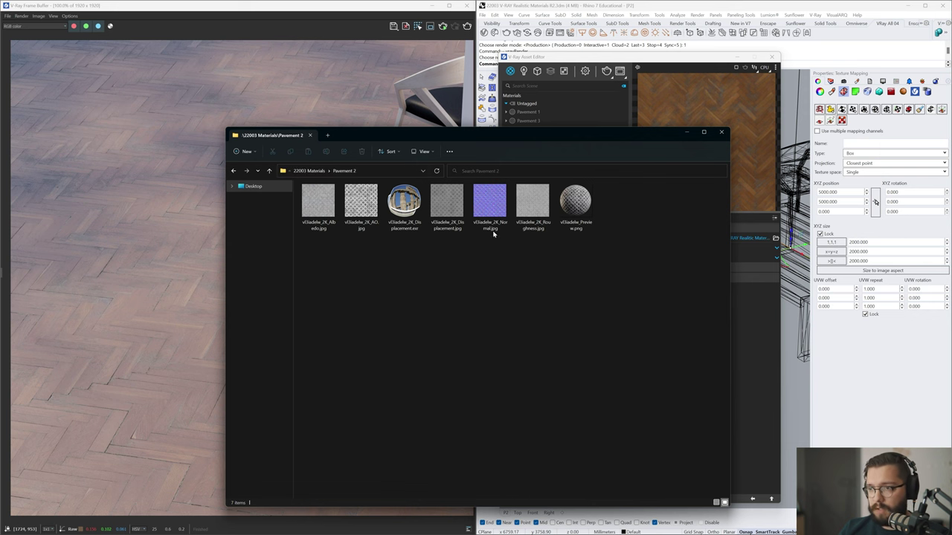
pyautogui.moveTo(553, 137); pyautogui.dragTo(674, 389)
pyautogui.click(544, 468)
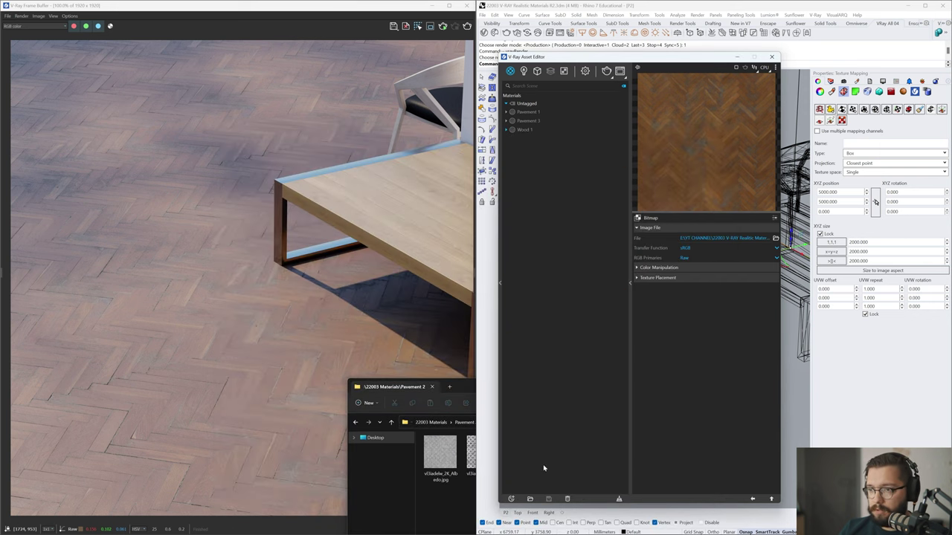
# Create a new Generic V-Ray material and name it Pavement 2
pyautogui.click(511, 499)
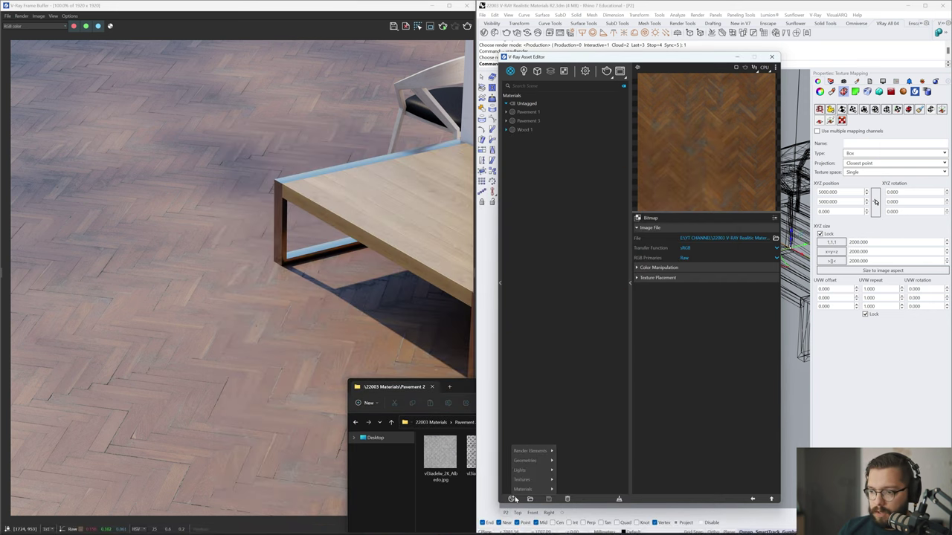
pyautogui.moveTo(524, 489)
pyautogui.click(572, 372)
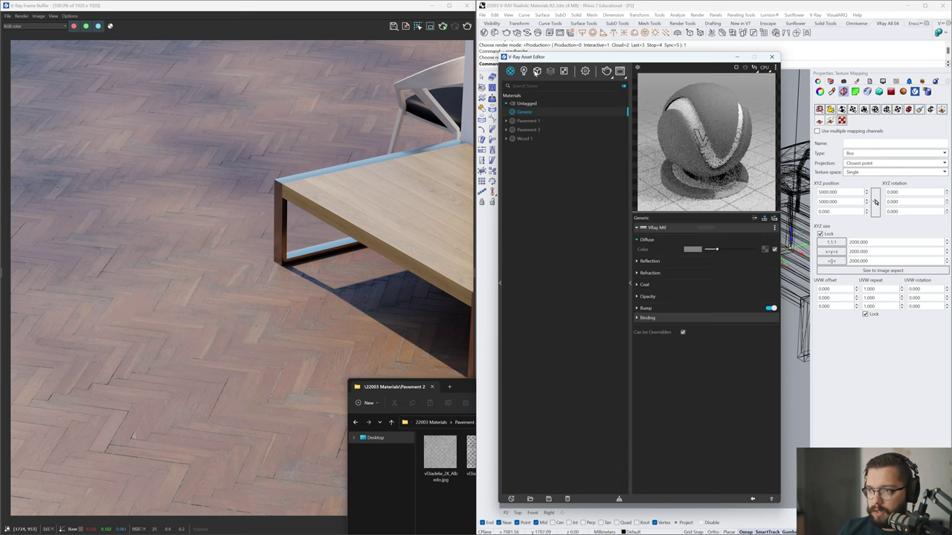
pyautogui.moveTo(535, 59); pyautogui.dragTo(640, 169)
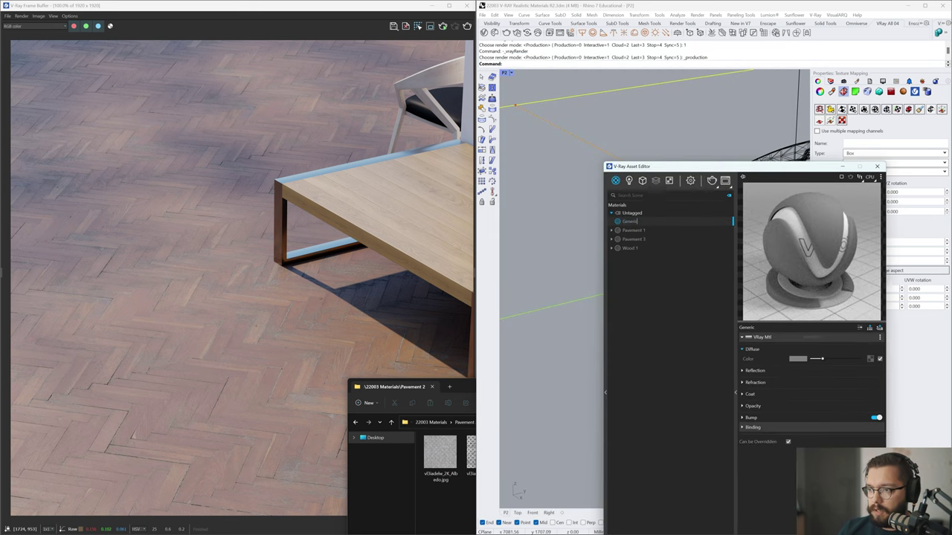
pyautogui.hotkey('ctrl', 'a')
pyautogui.write('Pa')
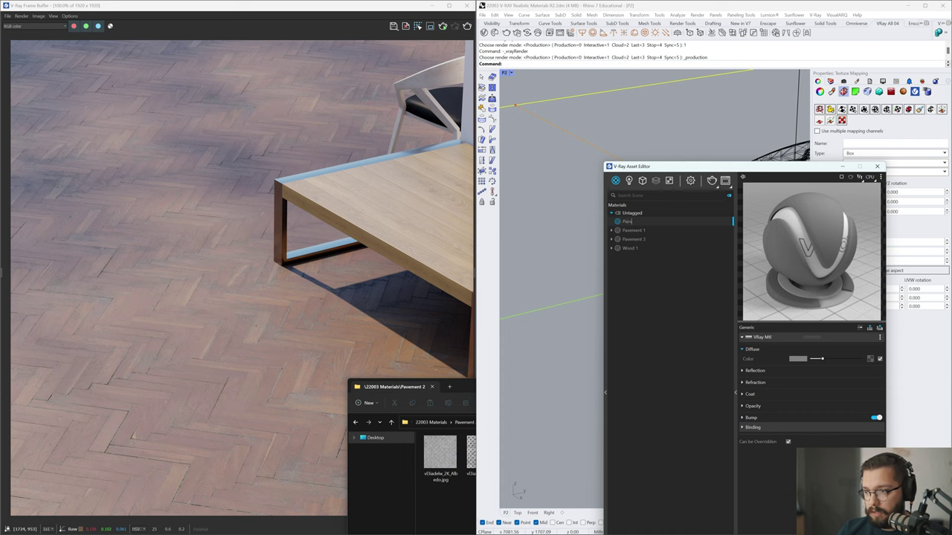
pyautogui.write('vement')
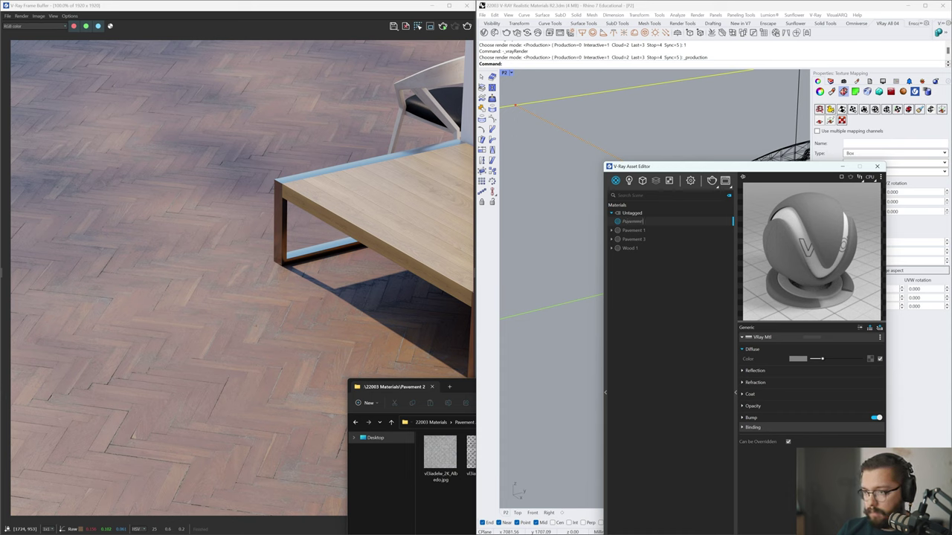
pyautogui.write(' 2')
pyautogui.press('Return')
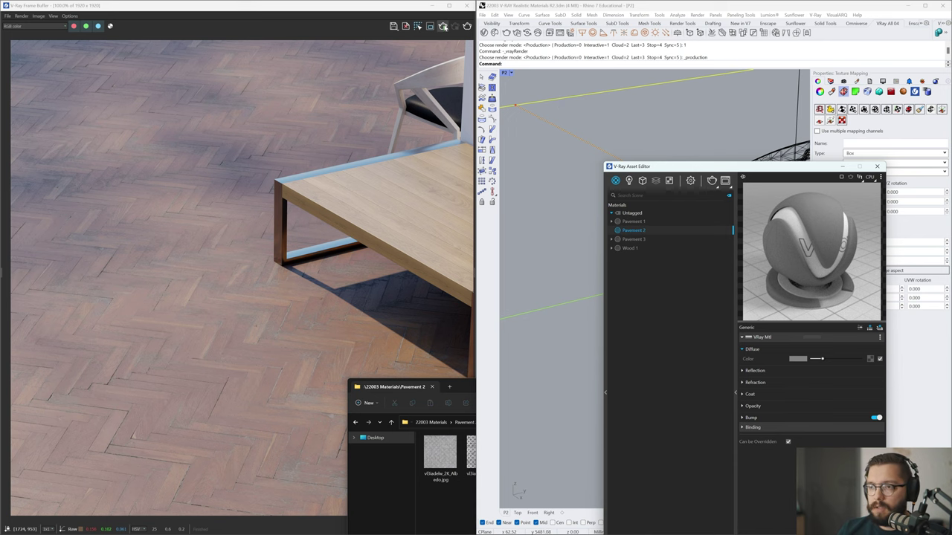
# Start a new render with Pavement 2 on the floor and set the material preview scene to Floor
pyautogui.click(442, 26)
pyautogui.moveTo(617, 132); pyautogui.dragTo(474, 57)
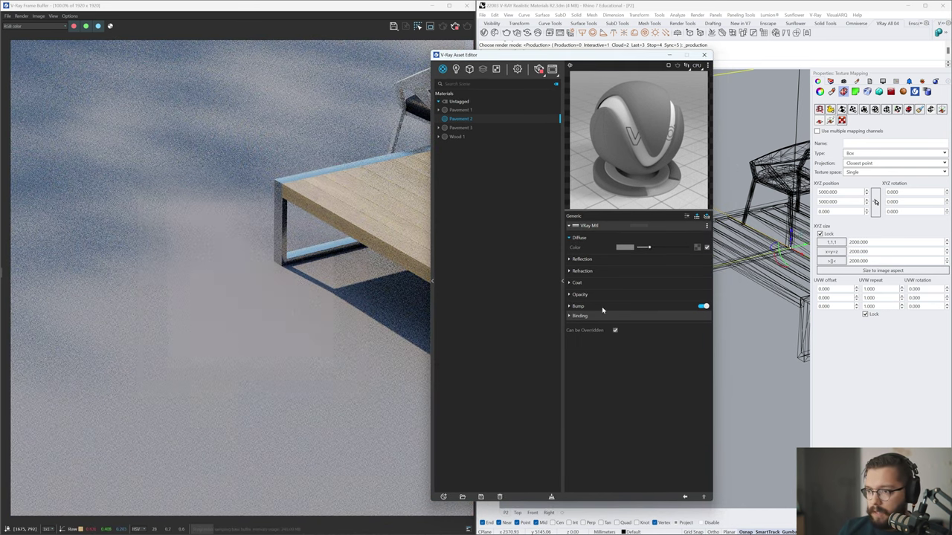
pyautogui.click(709, 64)
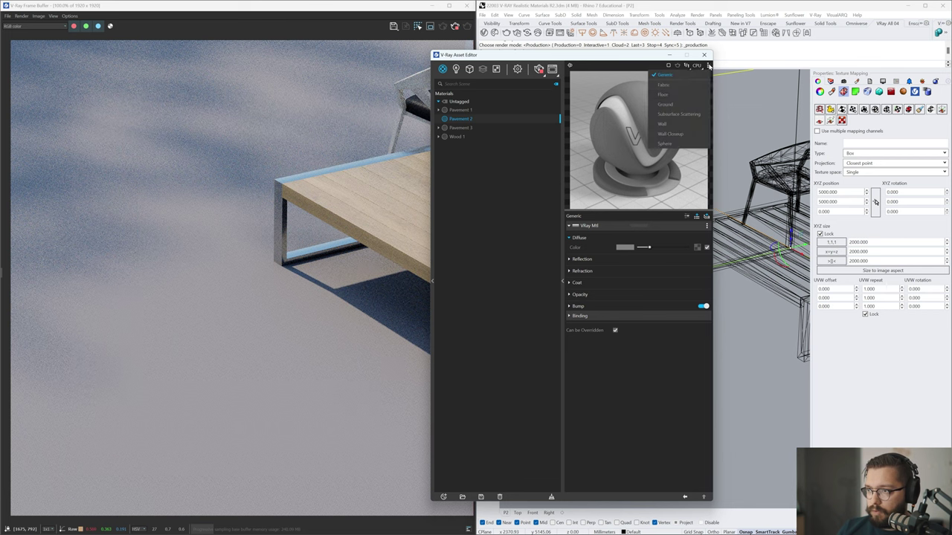
pyautogui.click(673, 96)
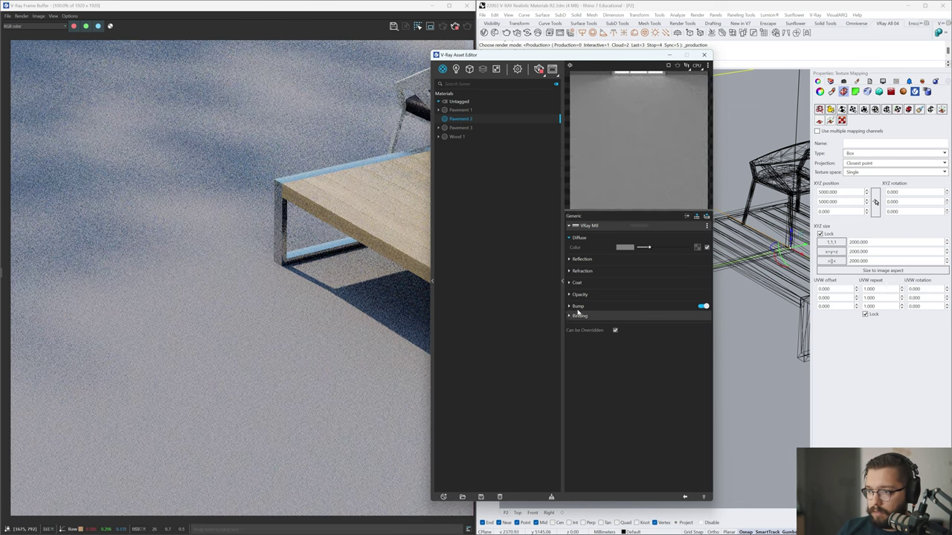
# Set Pavement 2's surface control to Use Roughness, its reflection color to white and its diffuse color to black
pyautogui.click(577, 306)
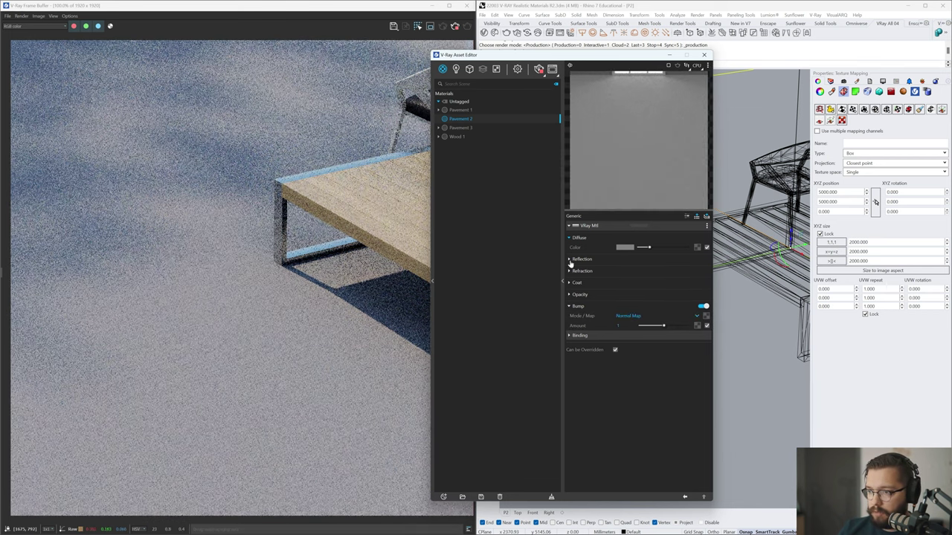
pyautogui.click(571, 259)
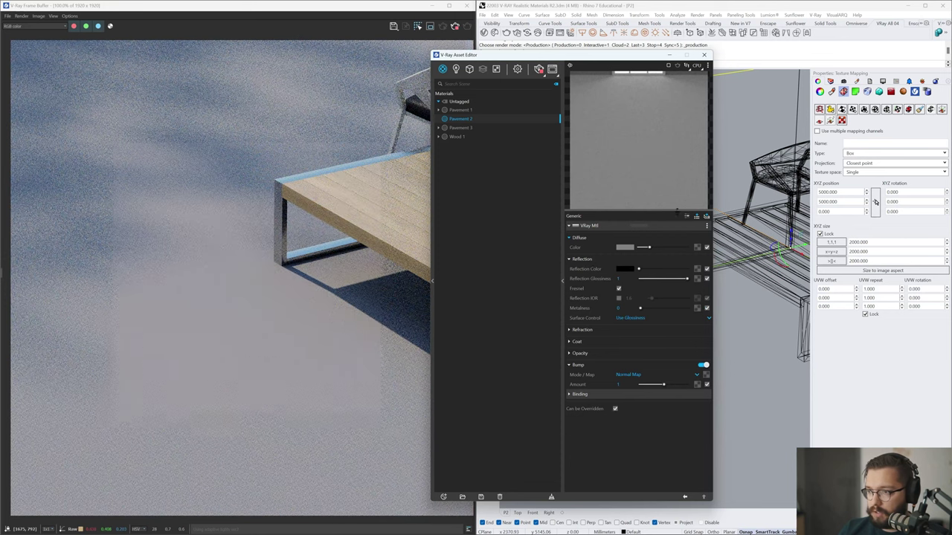
pyautogui.click(687, 216)
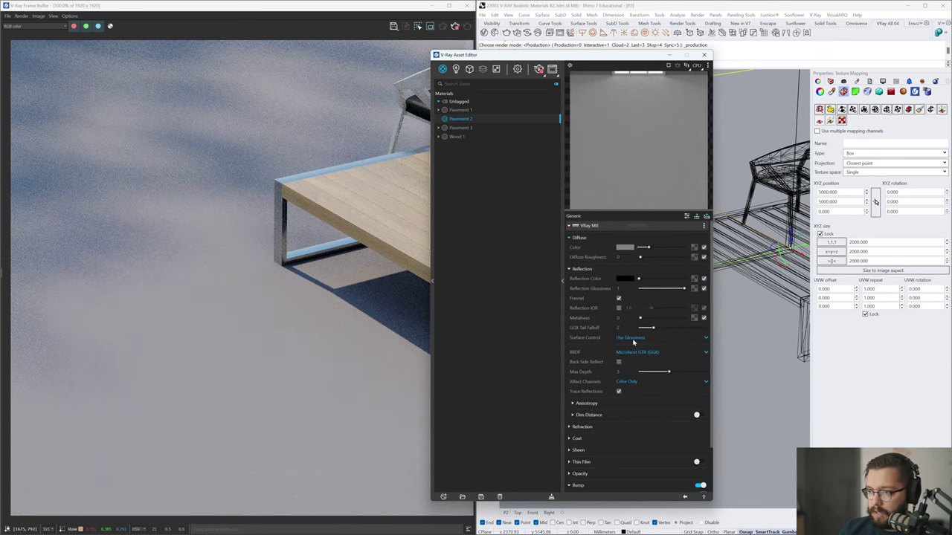
pyautogui.click(634, 338)
pyautogui.click(636, 357)
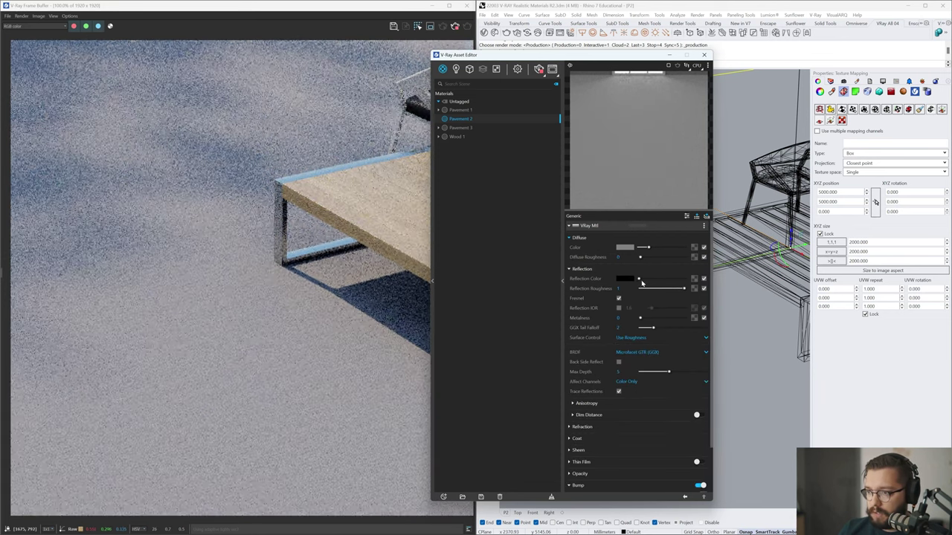
pyautogui.moveTo(639, 279); pyautogui.dragTo(683, 279)
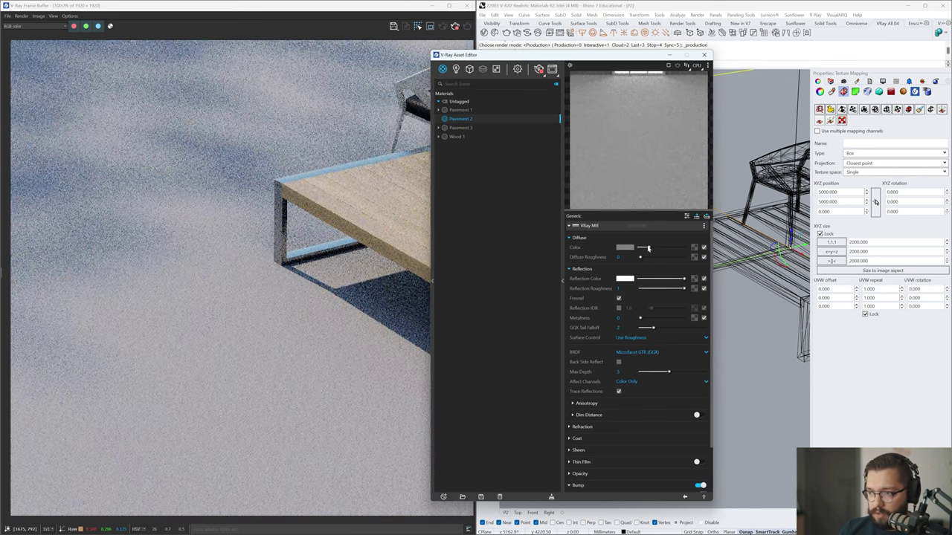
pyautogui.moveTo(649, 248); pyautogui.dragTo(638, 248)
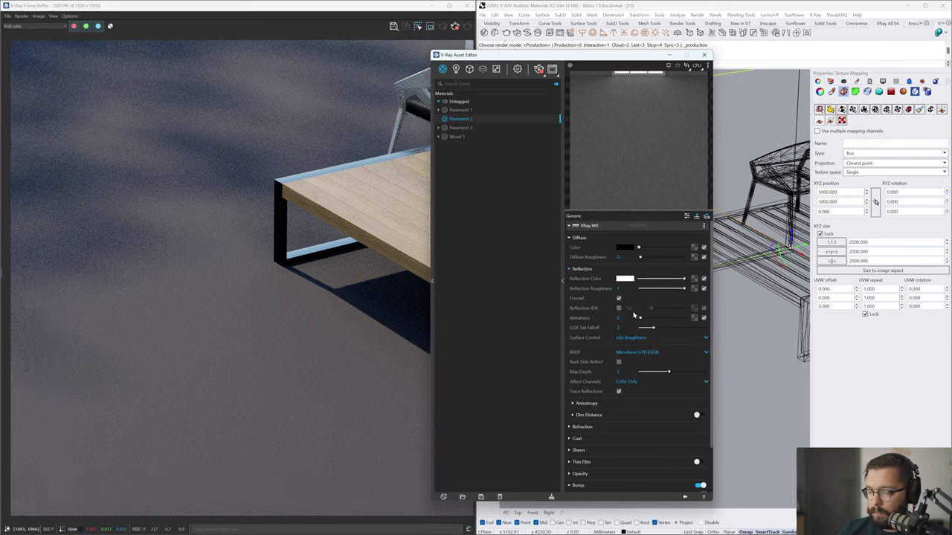
# Load the 2K AO map from the Pavement 2 folder as the reflection color bitmap of Pavement 2
pyautogui.click(695, 280)
pyautogui.click(674, 286)
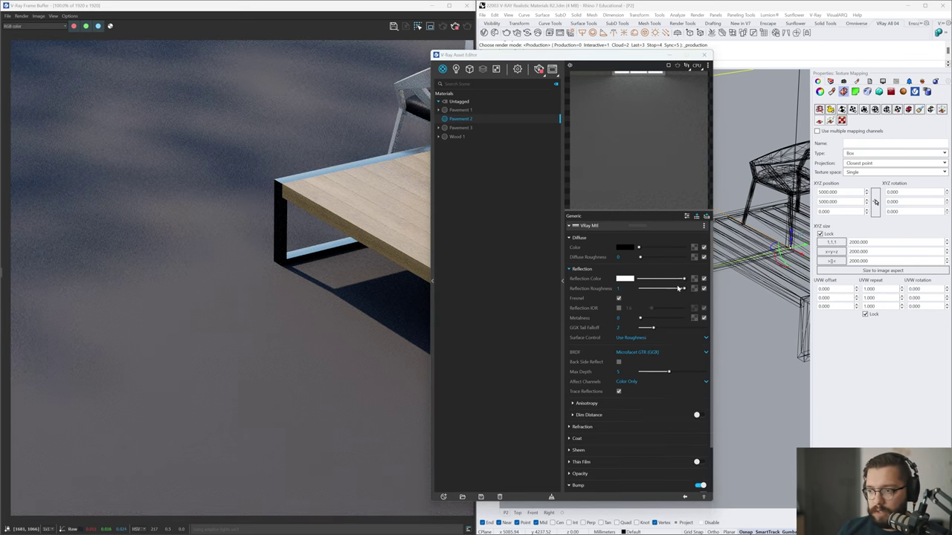
pyautogui.click(745, 85)
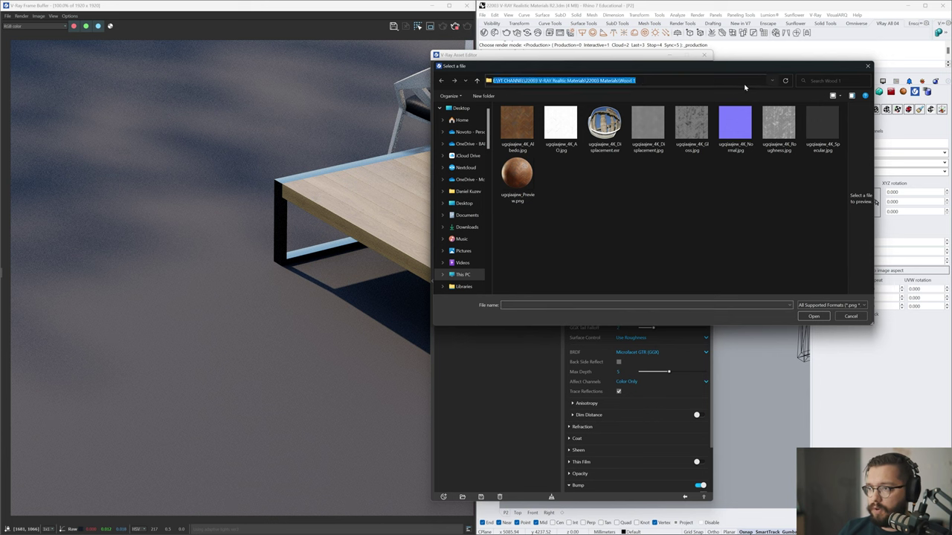
pyautogui.write('E:\\YT CHANNEL\\22003 V-RAY Realitic Materials\\22003 Materials\\Pavement 2')
pyautogui.press('Return')
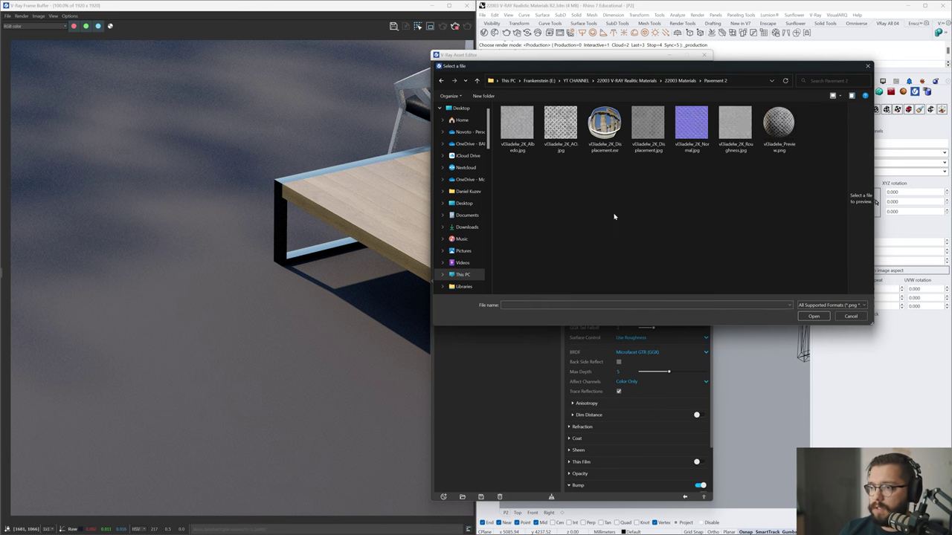
pyautogui.doubleClick(560, 123)
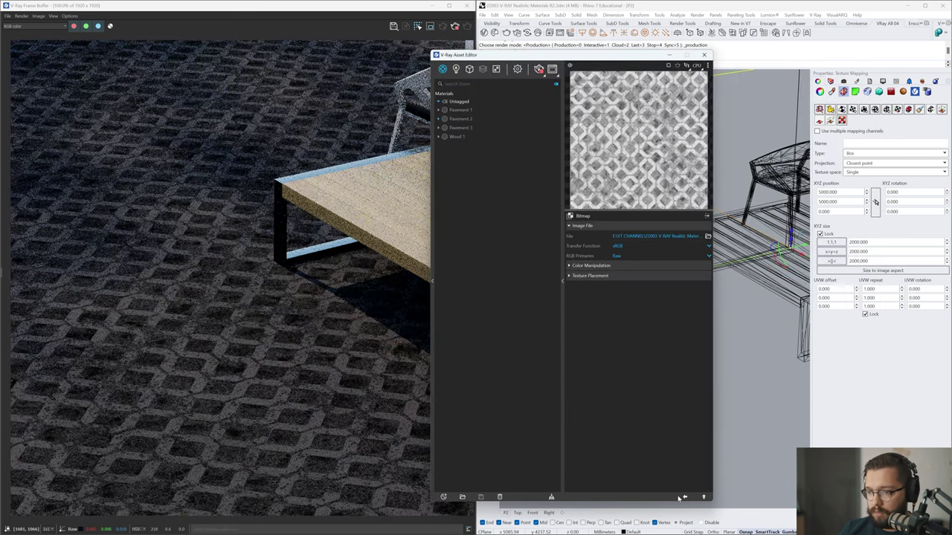
pyautogui.click(684, 497)
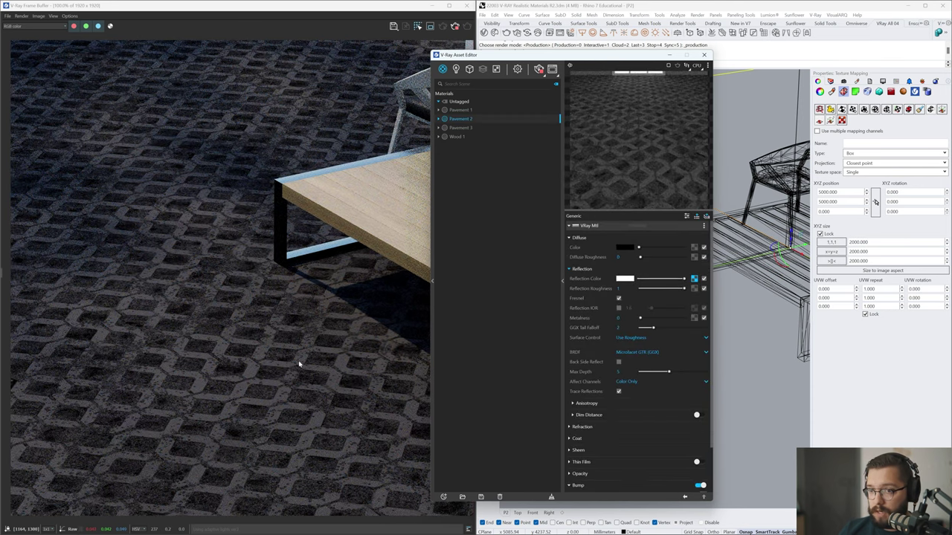
# Load the 2K Roughness map from the Pavement 2 folder as the diffuse roughness bitmap of Pavement 2
pyautogui.scroll(-2, 299, 358)
pyautogui.scroll(2, 298, 358)
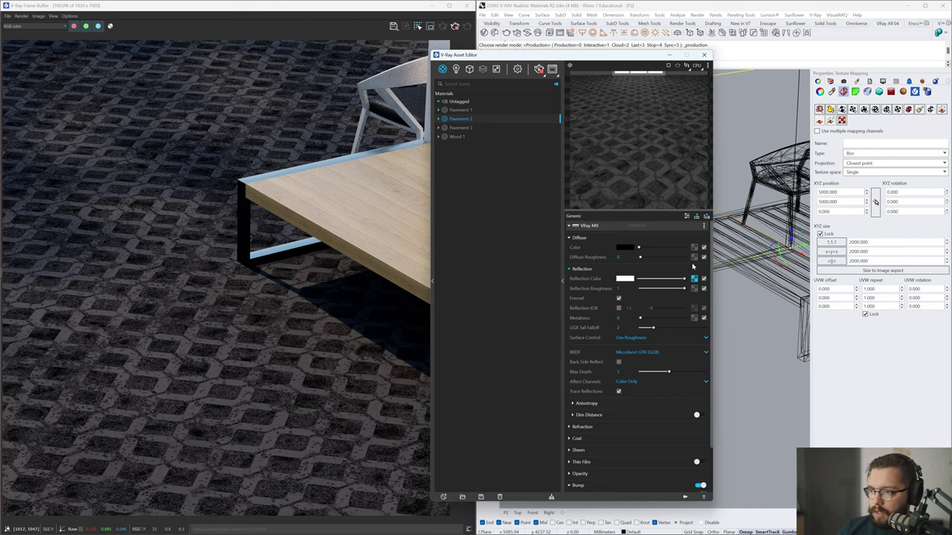
pyautogui.click(694, 278)
pyautogui.click(680, 281)
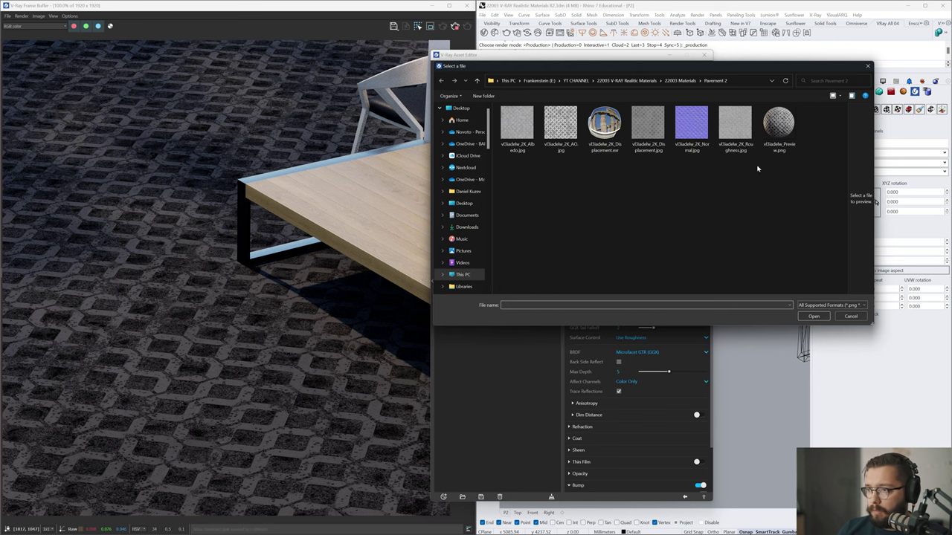
pyautogui.doubleClick(734, 125)
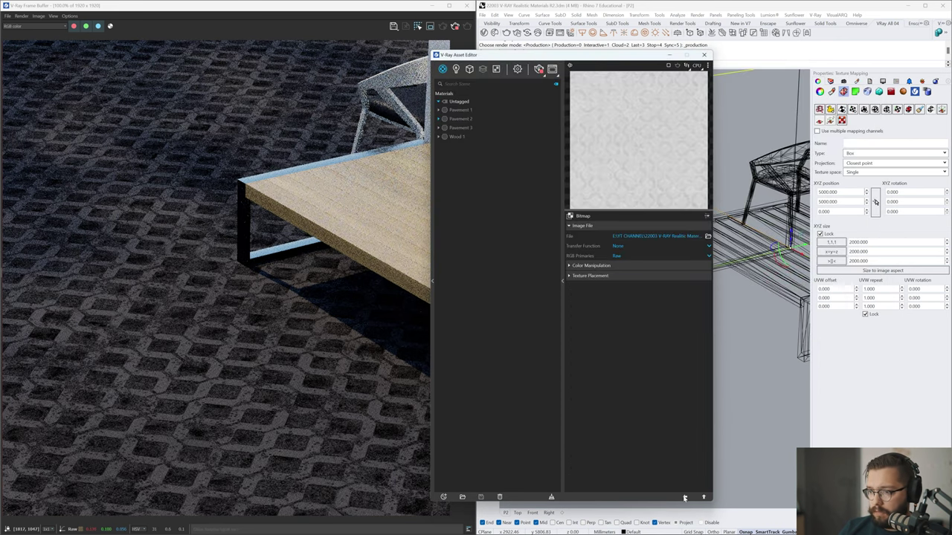
pyautogui.click(685, 496)
# Copy the diffuse roughness map and paste it into the reflection roughness slot of Pavement 2
pyautogui.rightClick(693, 257)
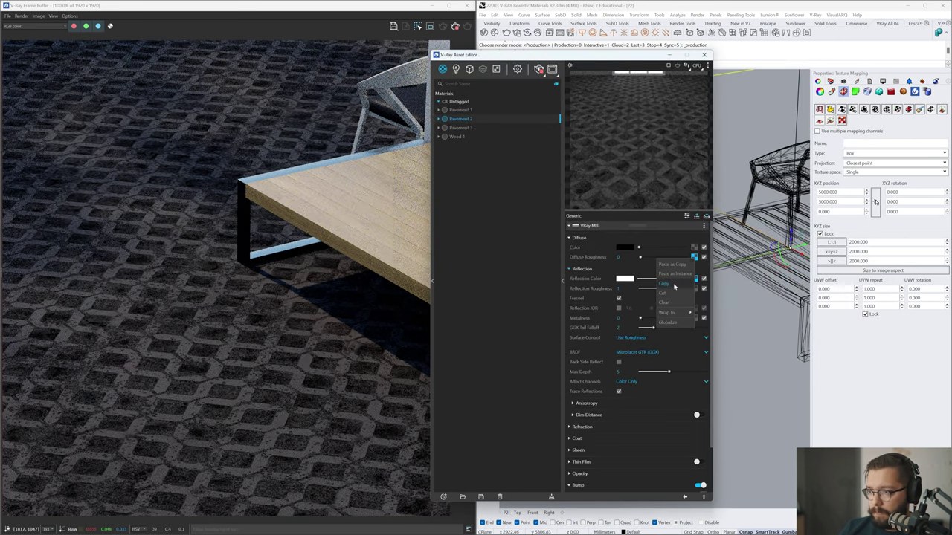
pyautogui.click(684, 266)
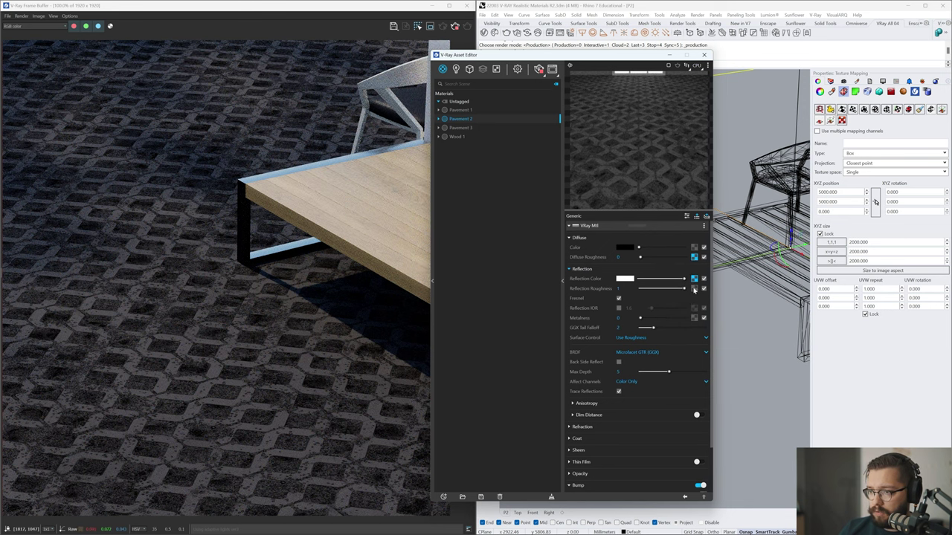
pyautogui.rightClick(695, 288)
pyautogui.click(689, 303)
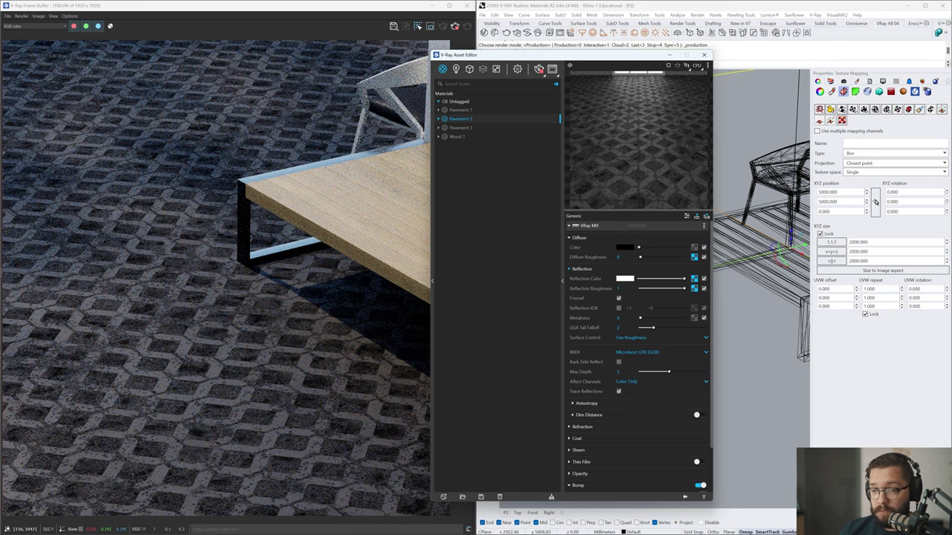
# Limit the render to a region of pavement around the table leg and examine the roughness detail up close
pyautogui.scroll(2, 148, 268)
pyautogui.scroll(-2, 171, 275)
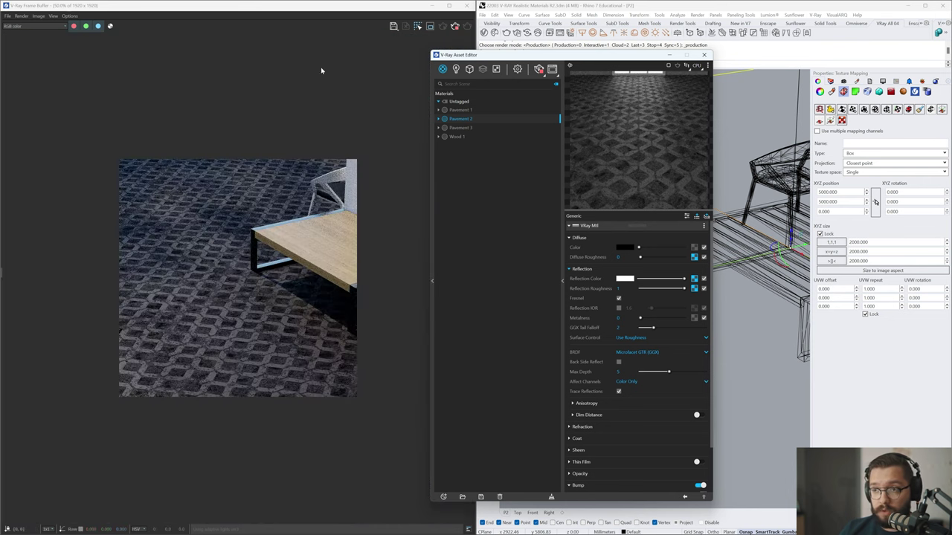
pyautogui.click(430, 26)
pyautogui.scroll(1, 215, 225)
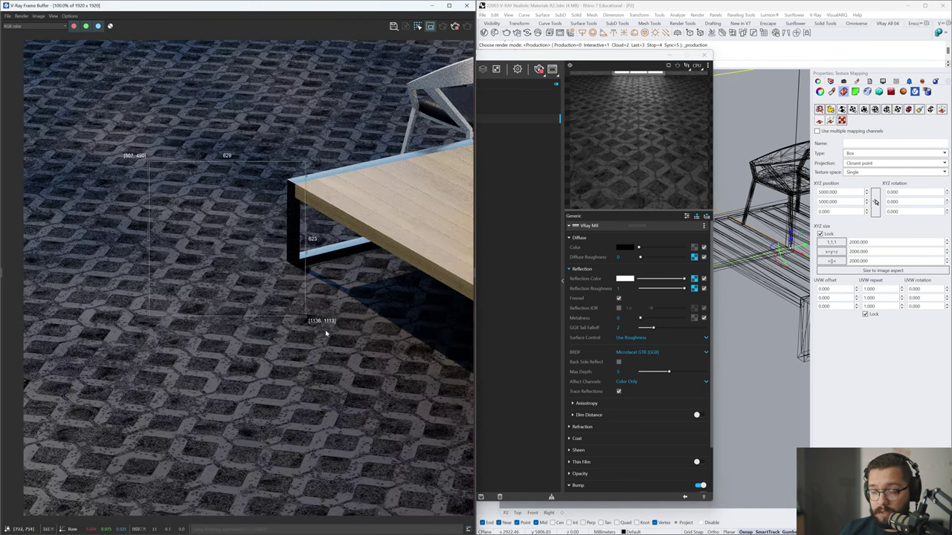
pyautogui.scroll(4, 273, 272)
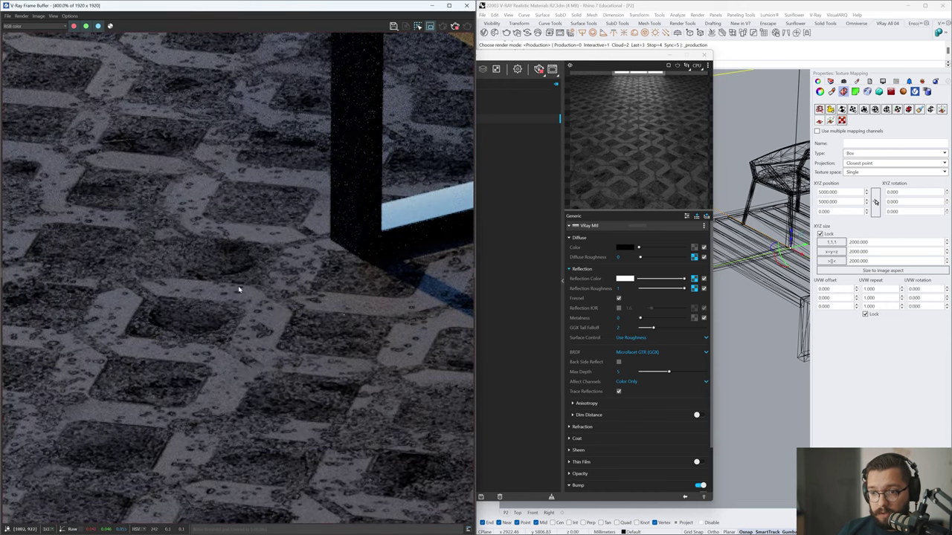
pyautogui.scroll(-1, 206, 342)
pyautogui.scroll(1, 177, 461)
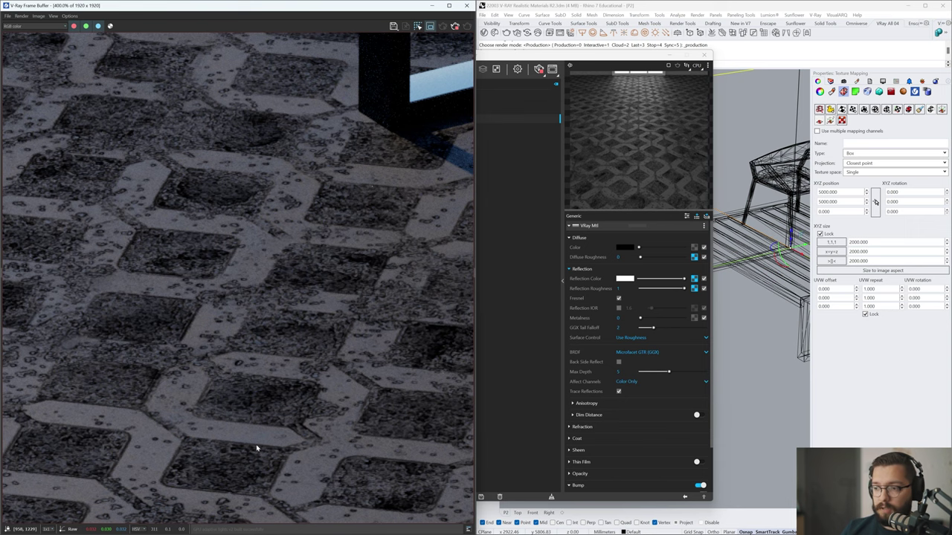
pyautogui.scroll(-1, 223, 325)
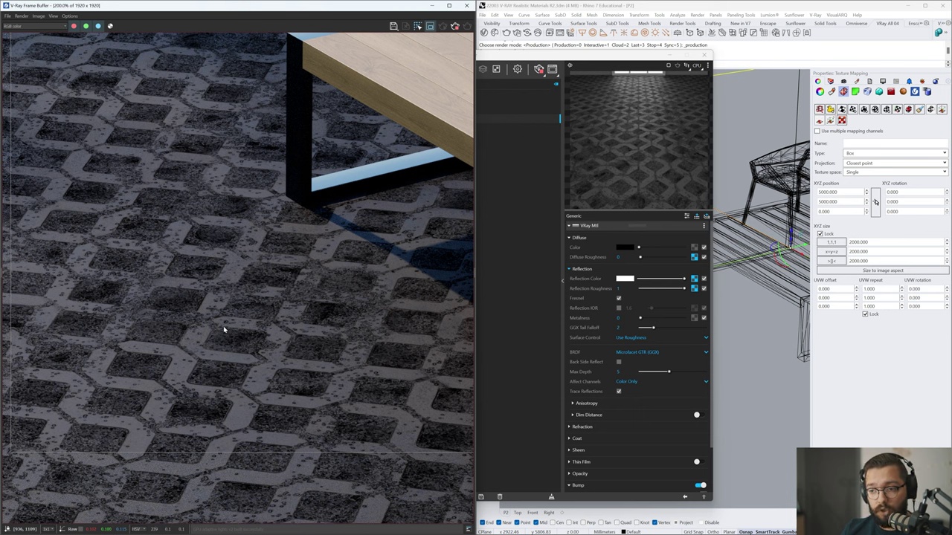
# Load the 2K Normal image as a bitmap in the Pavement 2 material's normal-map bump slot and check the render
pyautogui.scroll(-2, 621, 461)
pyautogui.scroll(-1, 622, 462)
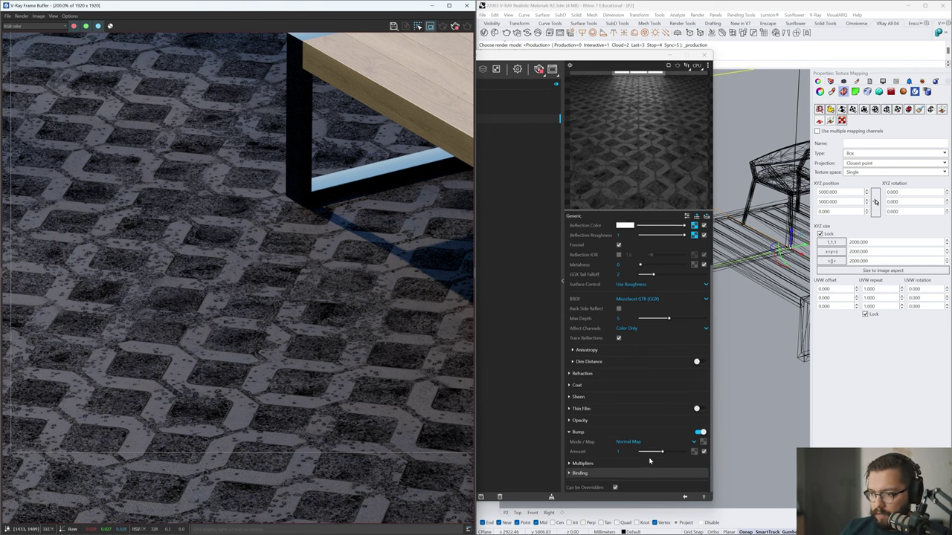
pyautogui.click(704, 442)
pyautogui.click(671, 84)
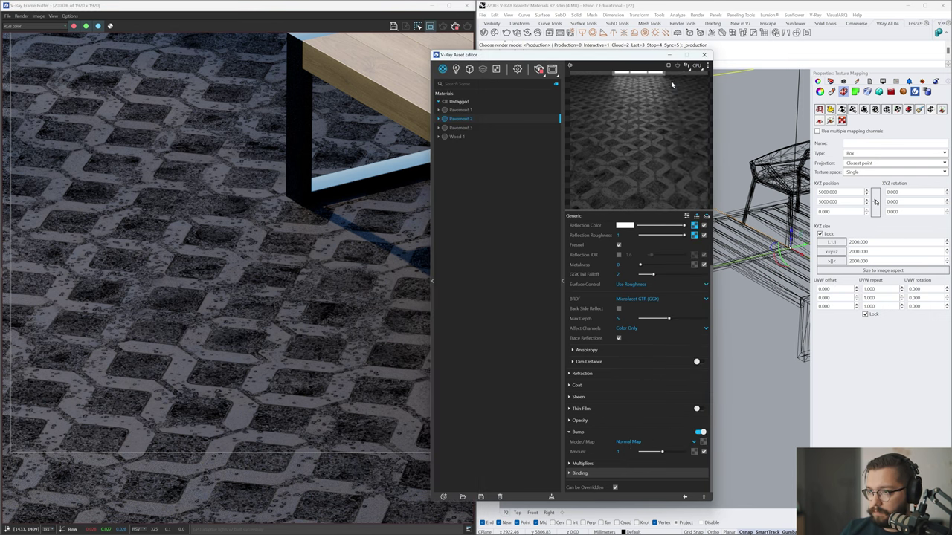
pyautogui.doubleClick(692, 137)
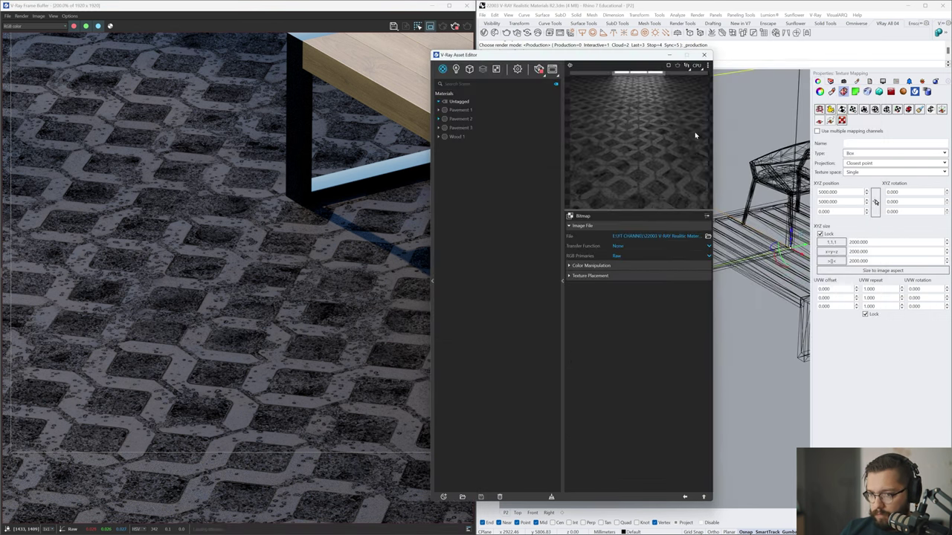
pyautogui.scroll(-2, 369, 380)
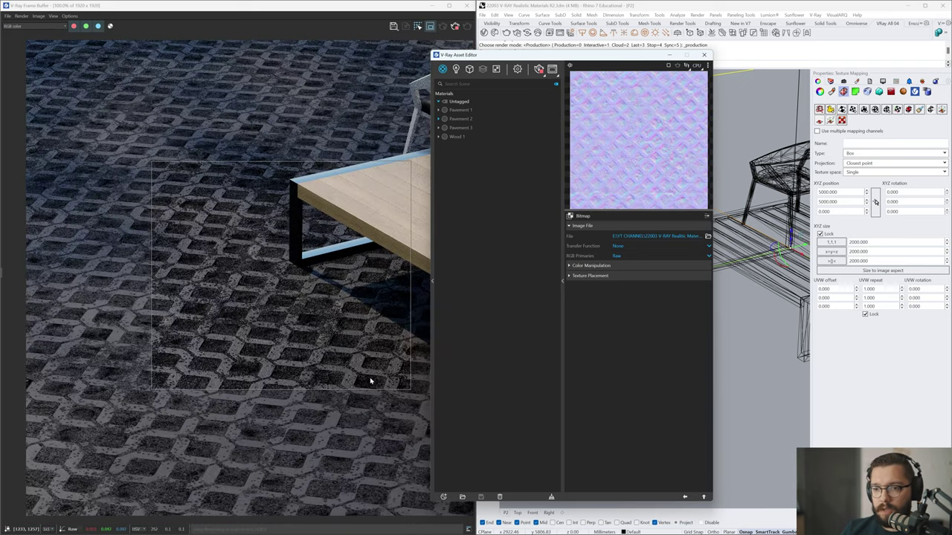
pyautogui.click(684, 496)
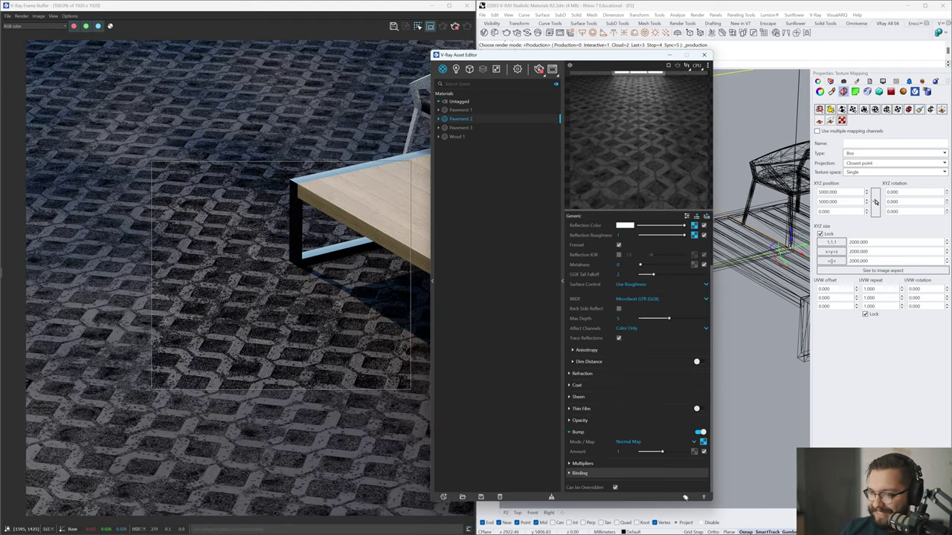
pyautogui.click(292, 369)
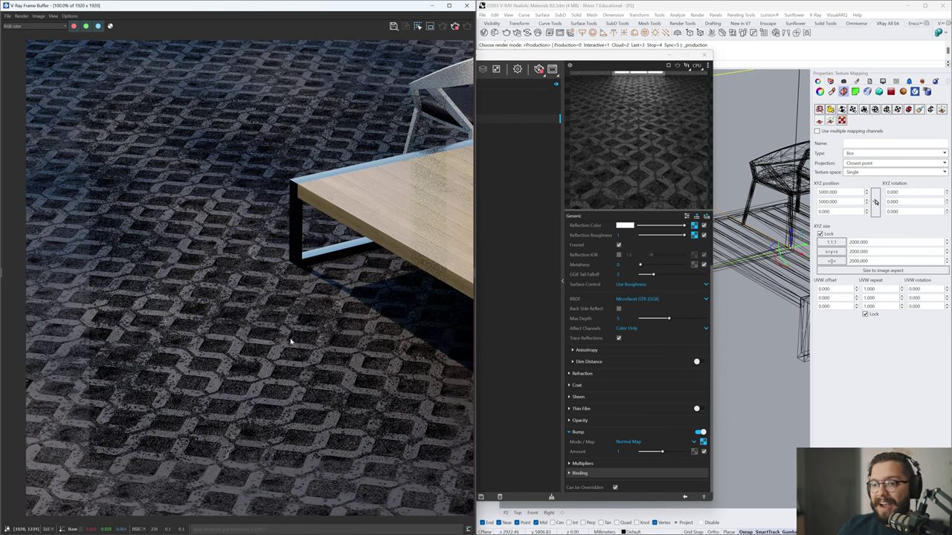
pyautogui.scroll(-2, 284, 358)
pyautogui.scroll(2, 204, 290)
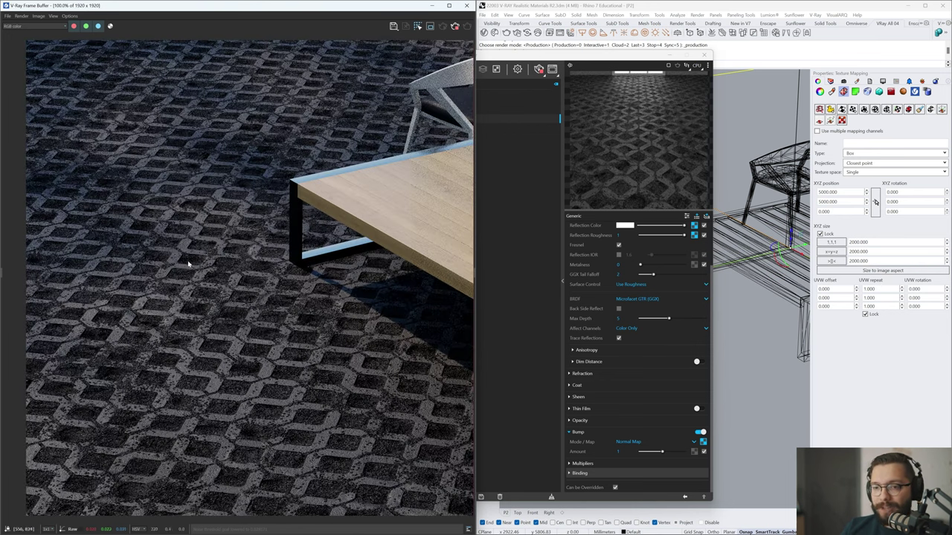
pyautogui.scroll(1, 188, 263)
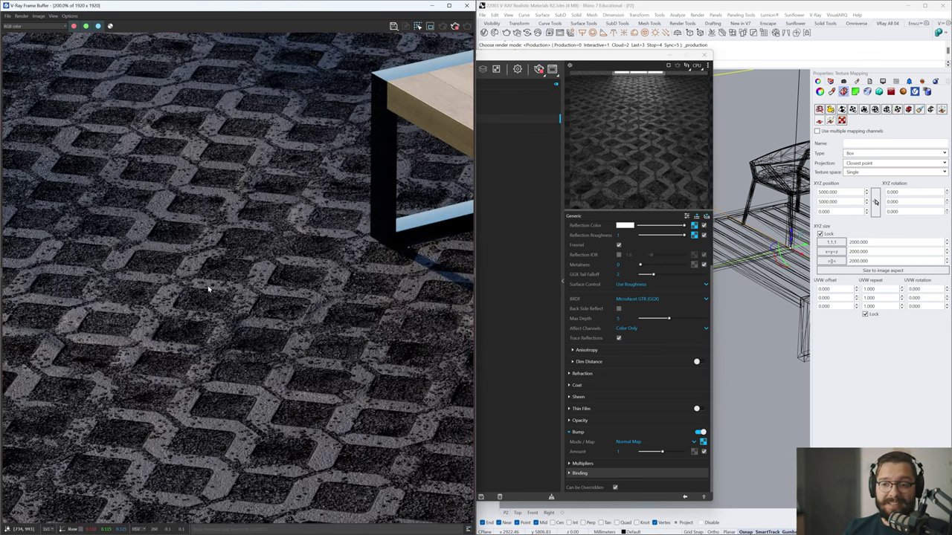
# Assign the 2K Albedo image as the bitmap texture for the Pavement 2 material's diffuse color
pyautogui.scroll(3, 587, 315)
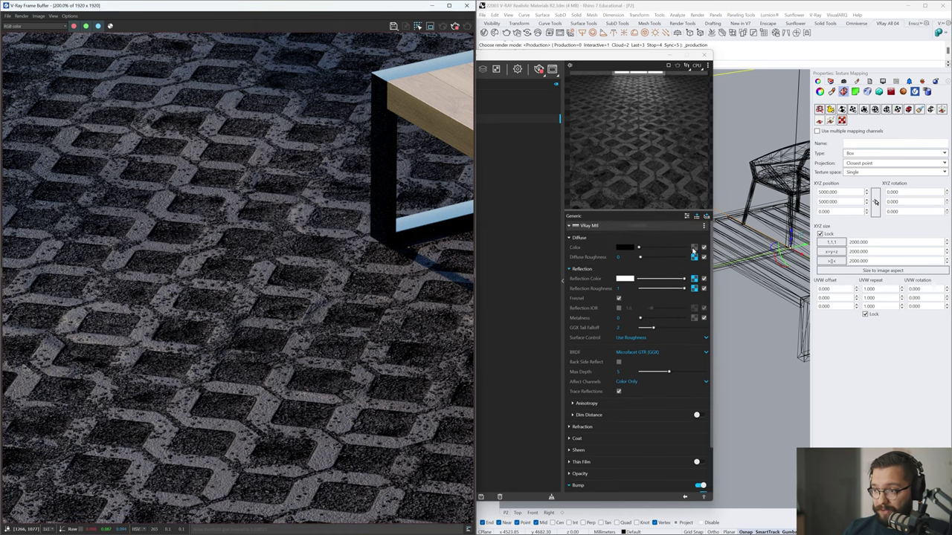
pyautogui.click(694, 246)
pyautogui.click(653, 252)
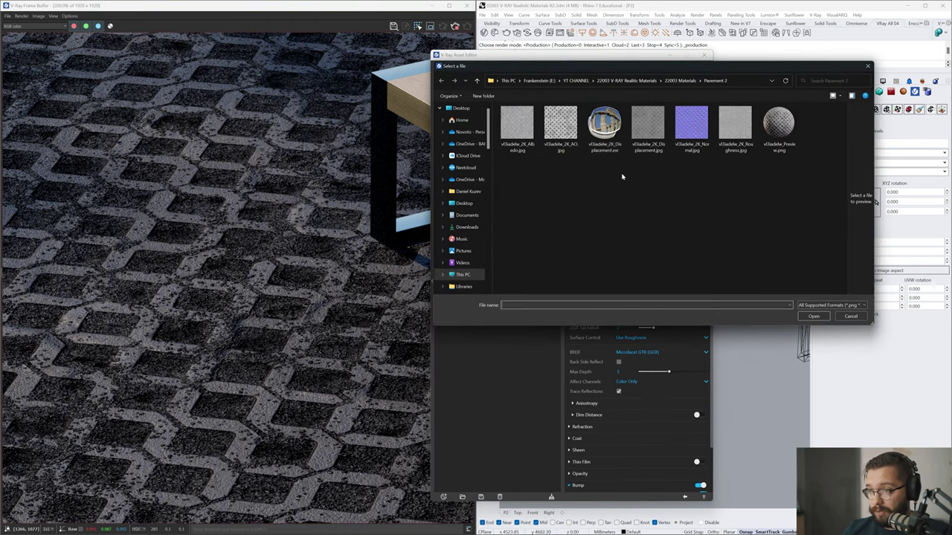
pyautogui.doubleClick(523, 121)
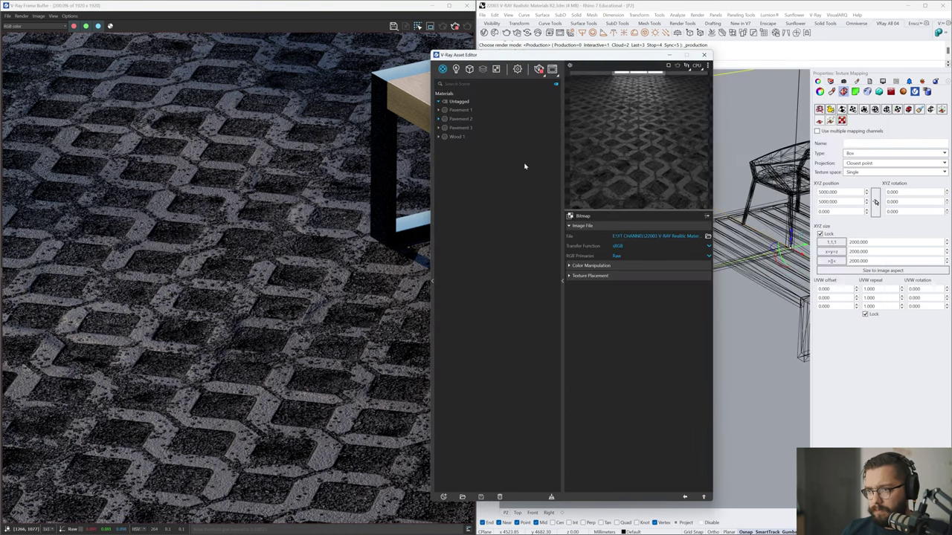
pyautogui.click(684, 497)
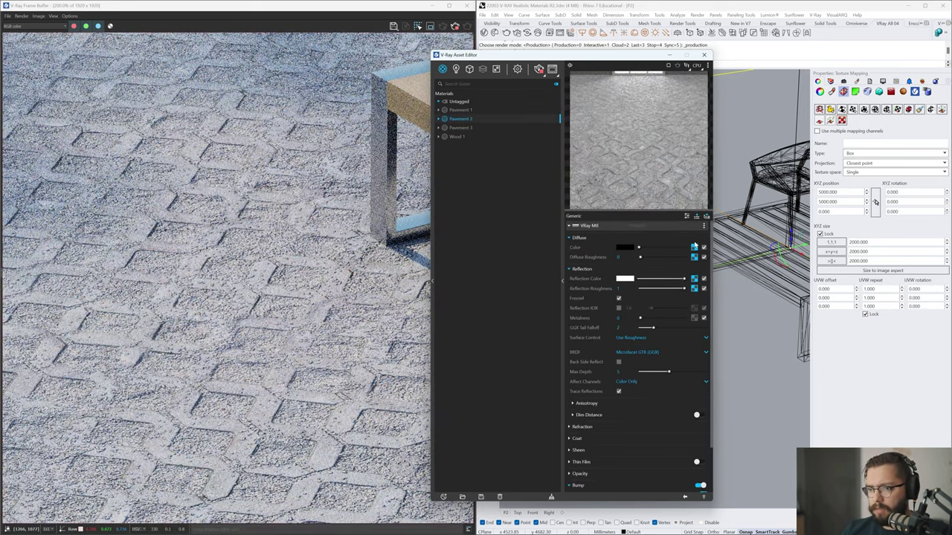
pyautogui.scroll(-1, 201, 284)
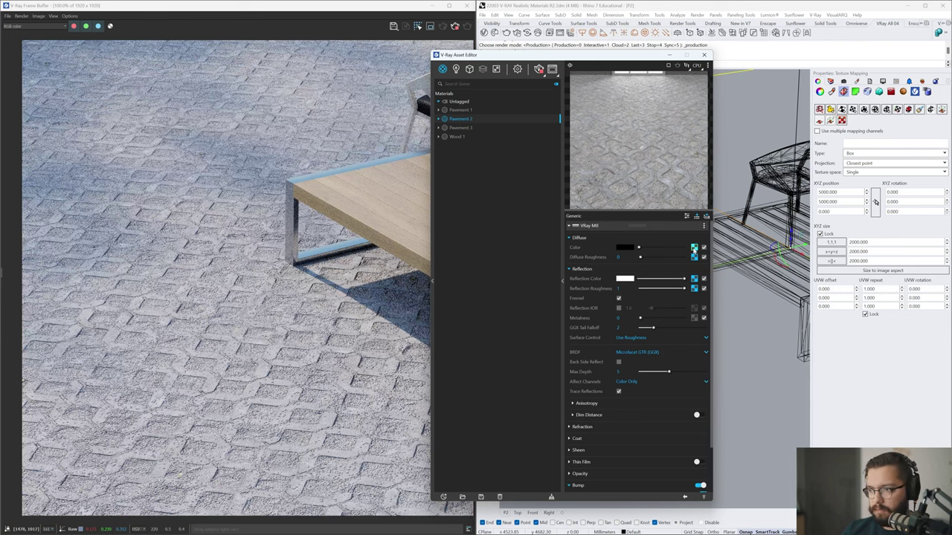
pyautogui.click(694, 247)
pyautogui.click(704, 237)
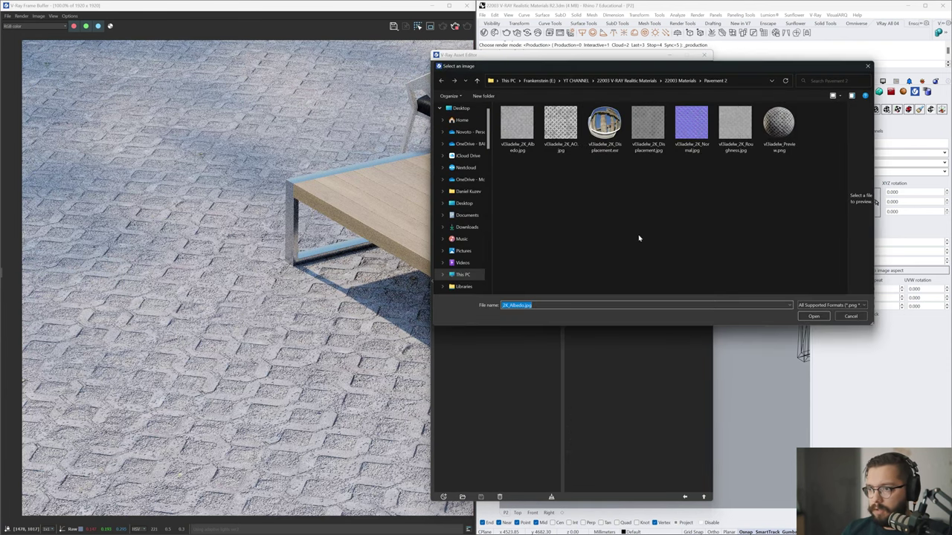
pyautogui.click(517, 126)
pyautogui.click(811, 317)
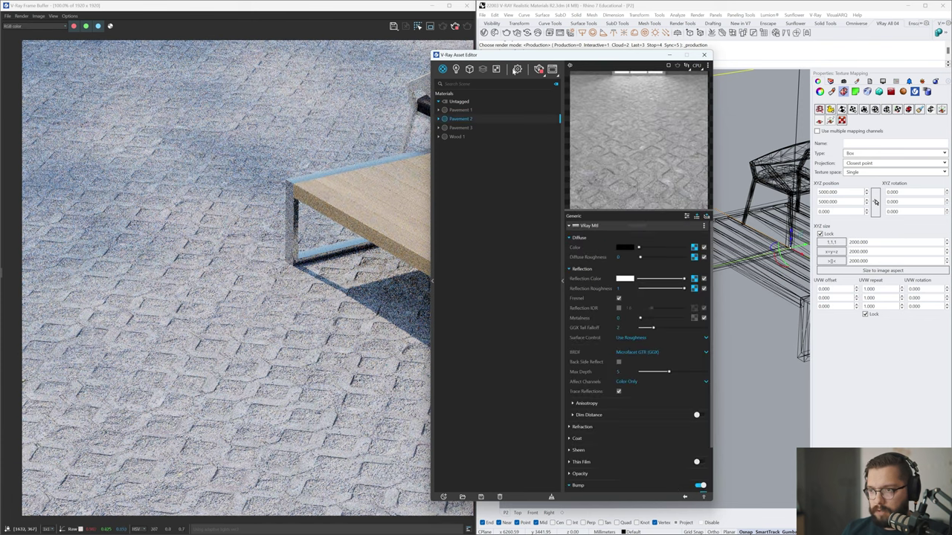
# Set the render camera's exposure value to 14
pyautogui.click(517, 68)
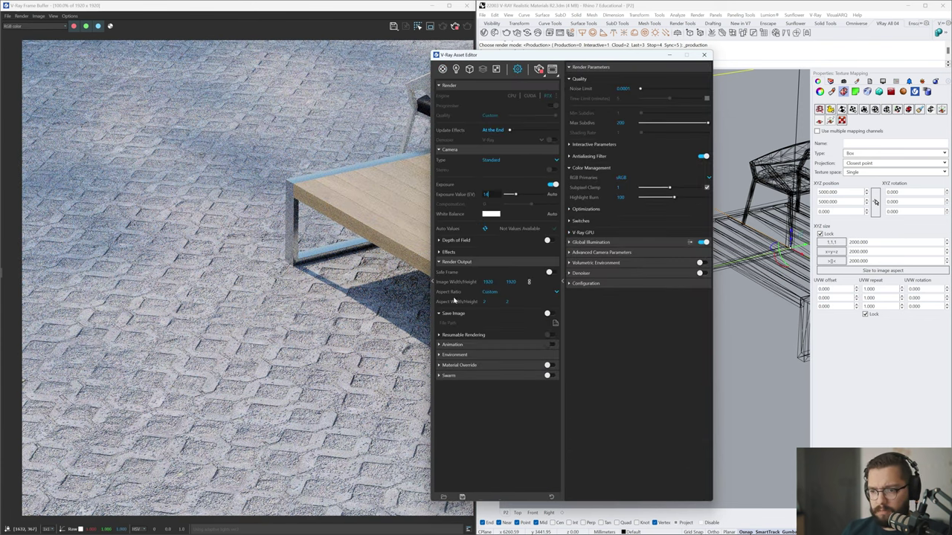
# Examine the pavement's relief and shading around the bench in the rendered image, both close up and from farther out
pyautogui.scroll(-1, 206, 249)
pyautogui.scroll(1, 206, 248)
pyautogui.scroll(2, 270, 303)
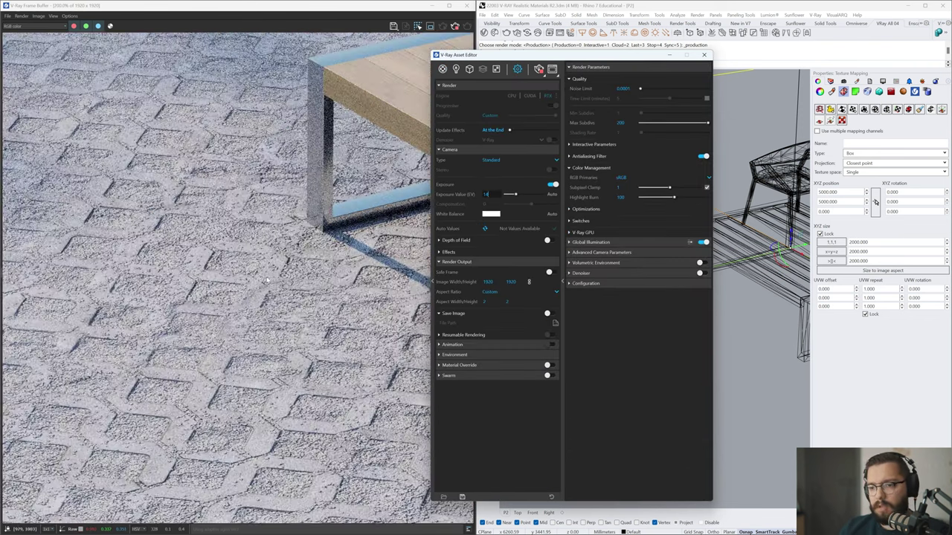
pyautogui.scroll(-2, 248, 270)
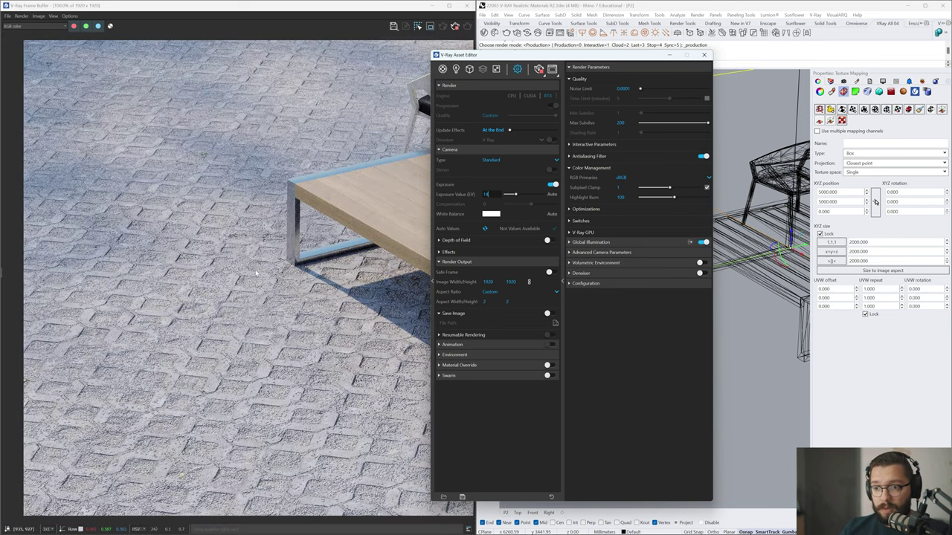
pyautogui.scroll(1, 256, 273)
pyautogui.scroll(-1, 216, 252)
pyautogui.scroll(1, 246, 101)
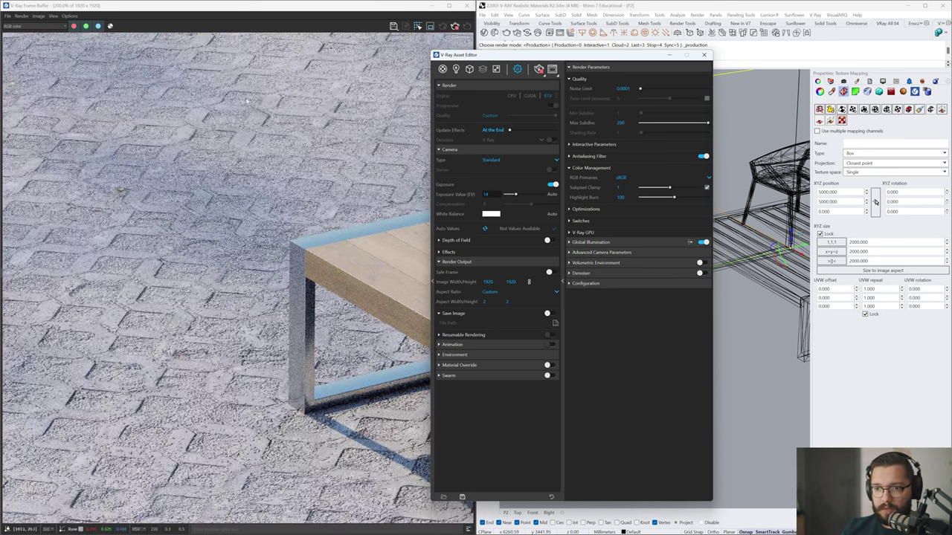
pyautogui.scroll(1, 106, 173)
pyautogui.scroll(-1, 105, 173)
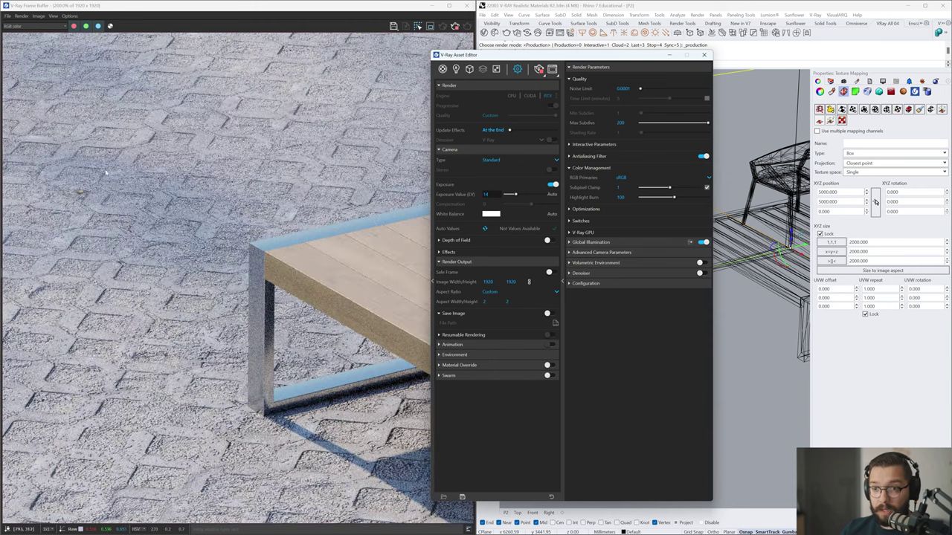
pyautogui.scroll(-1, 106, 172)
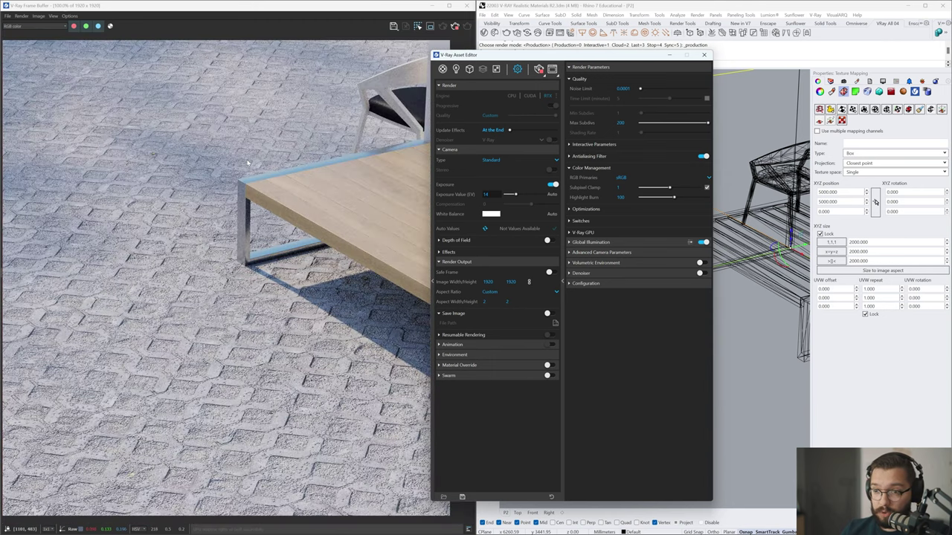
# Stop the interactive render and move the Asset Editor clear of the Rhino viewport
pyautogui.click(552, 69)
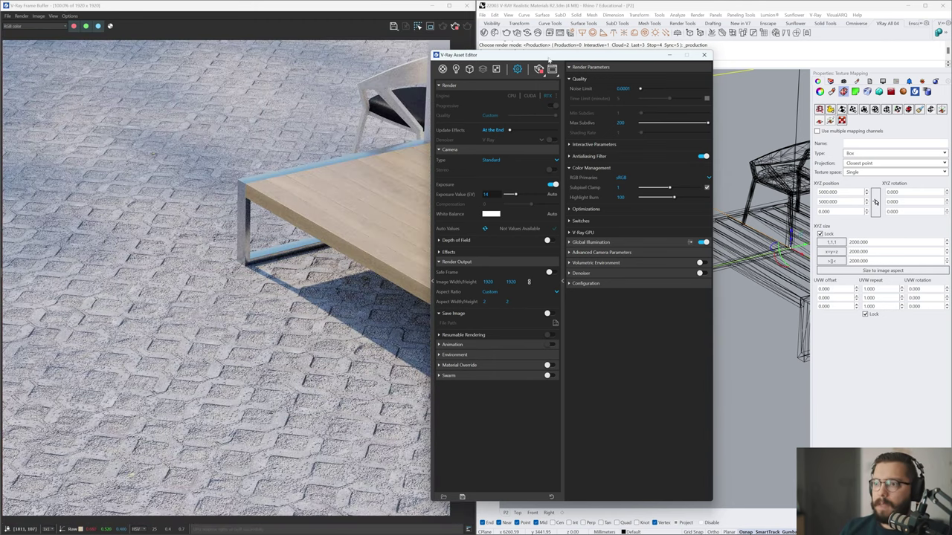
pyautogui.moveTo(548, 58); pyautogui.dragTo(203, 54)
pyautogui.click(242, 60)
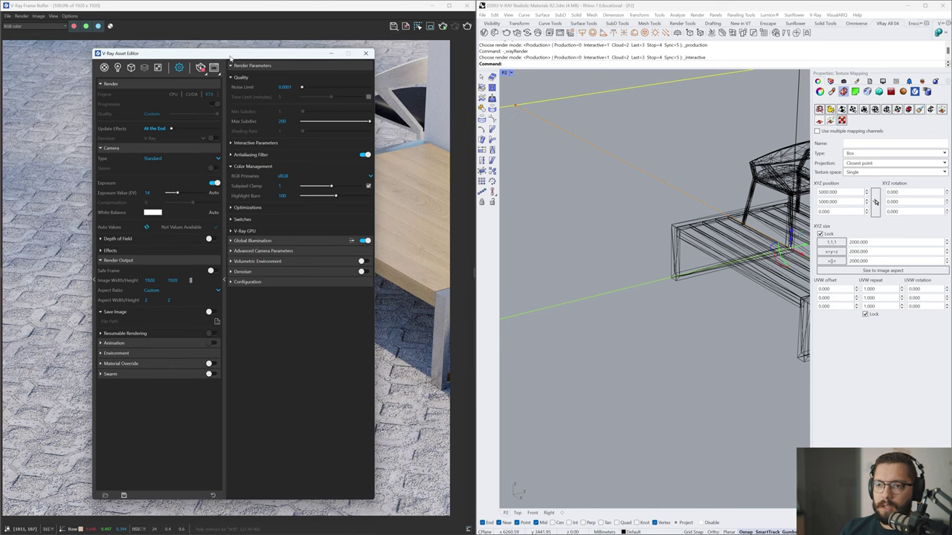
# Select the ground surface and add V-Ray displacement properties to it, with the Asset Editor showing the scene geometries
pyautogui.click(561, 91)
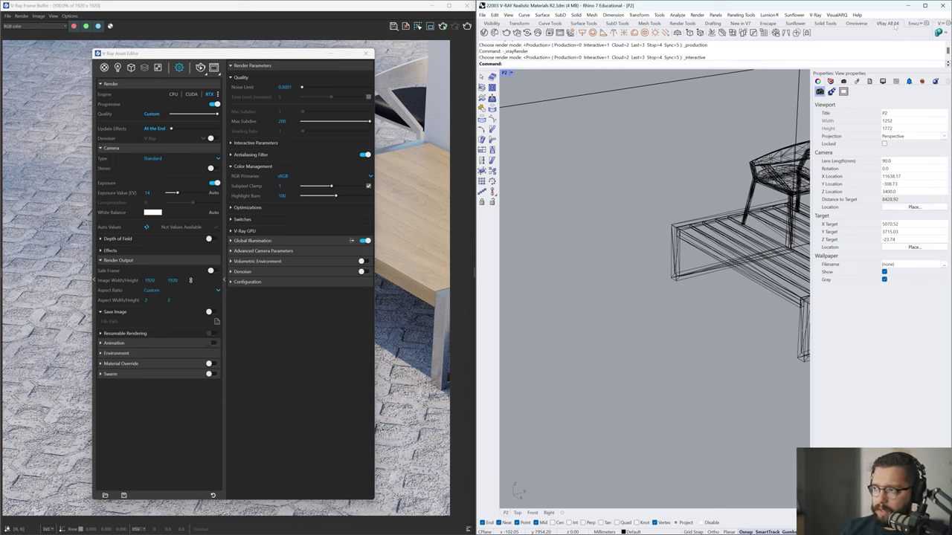
pyautogui.click(586, 109)
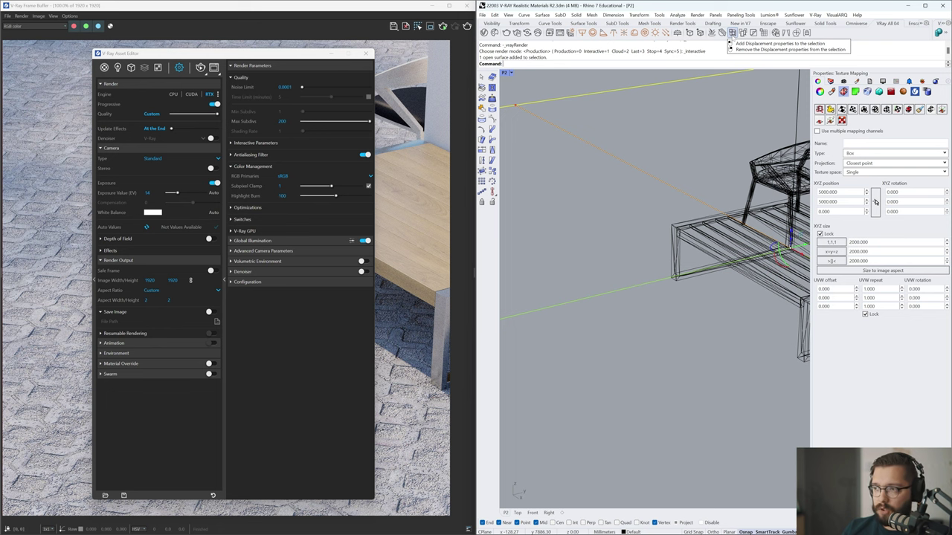
pyautogui.click(132, 69)
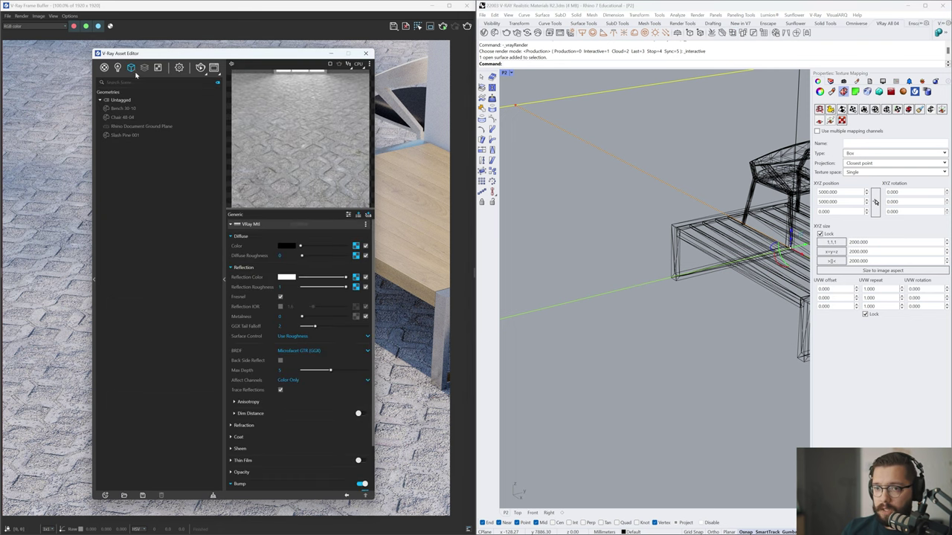
pyautogui.moveTo(136, 73); pyautogui.dragTo(154, 63)
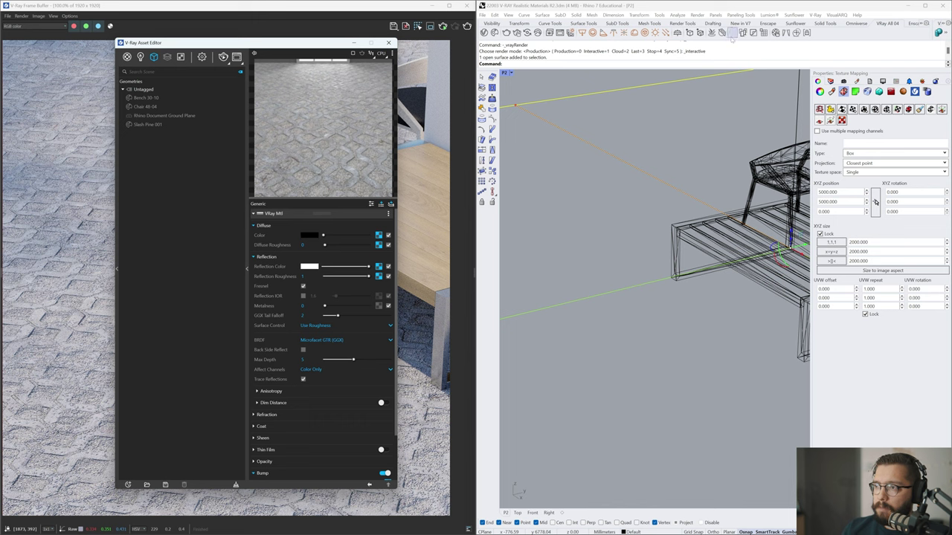
pyautogui.click(732, 34)
pyautogui.click(731, 33)
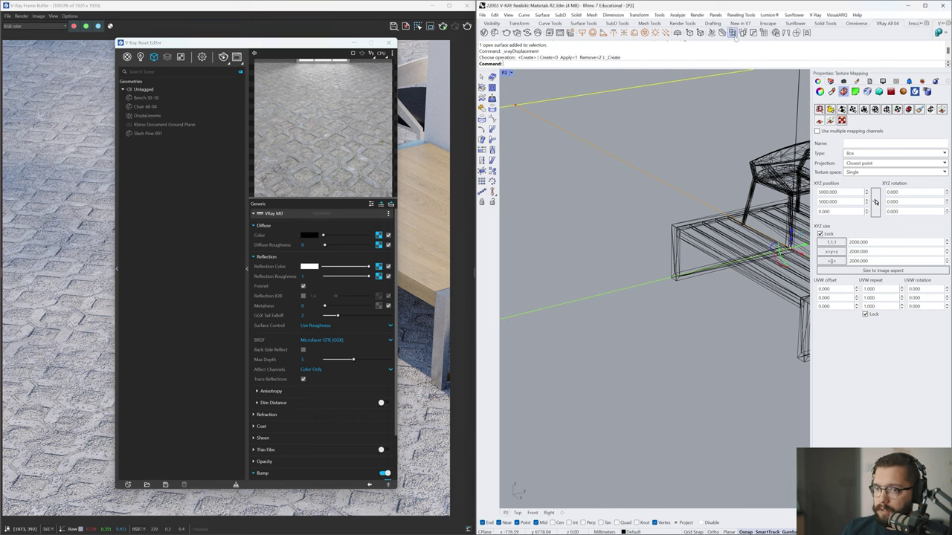
# Try to rename the new displacement asset as Pavement 2
pyautogui.click(149, 116)
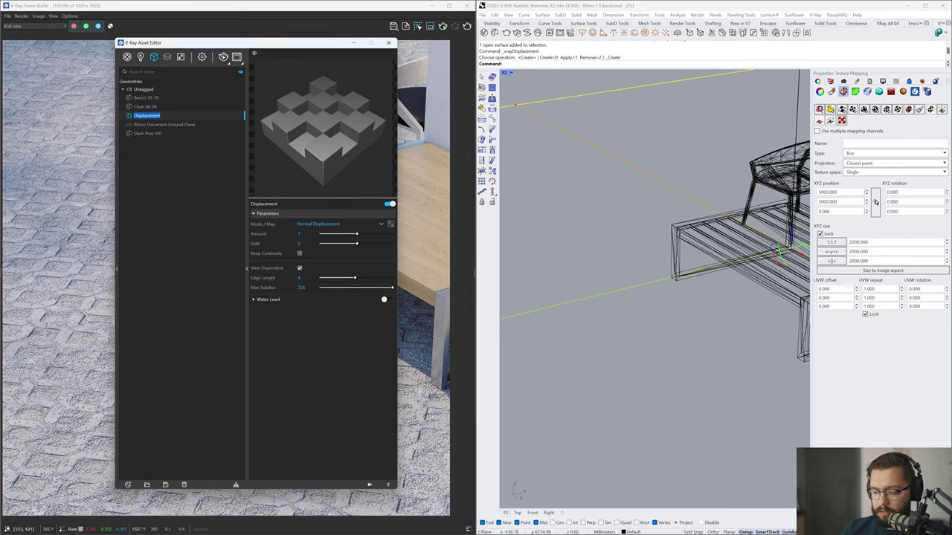
pyautogui.write('Pavement')
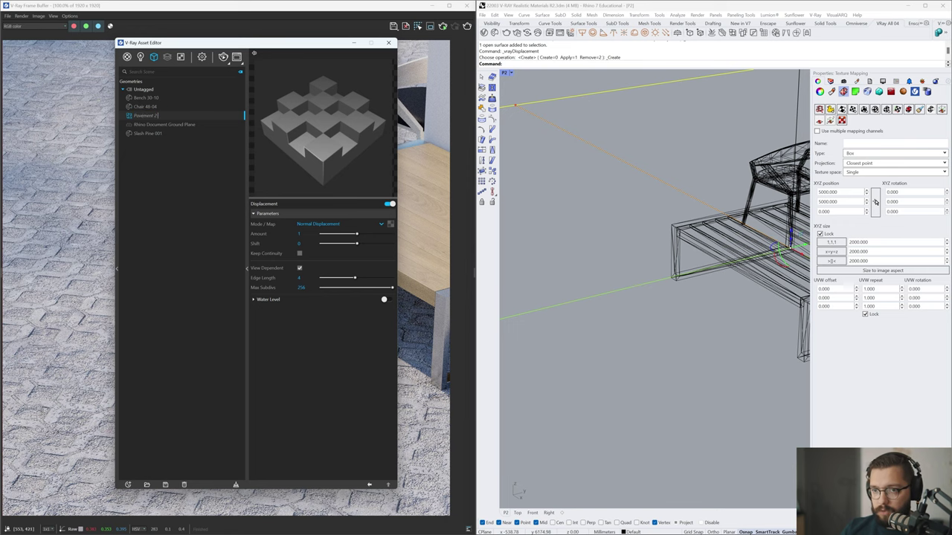
pyautogui.press('Return')
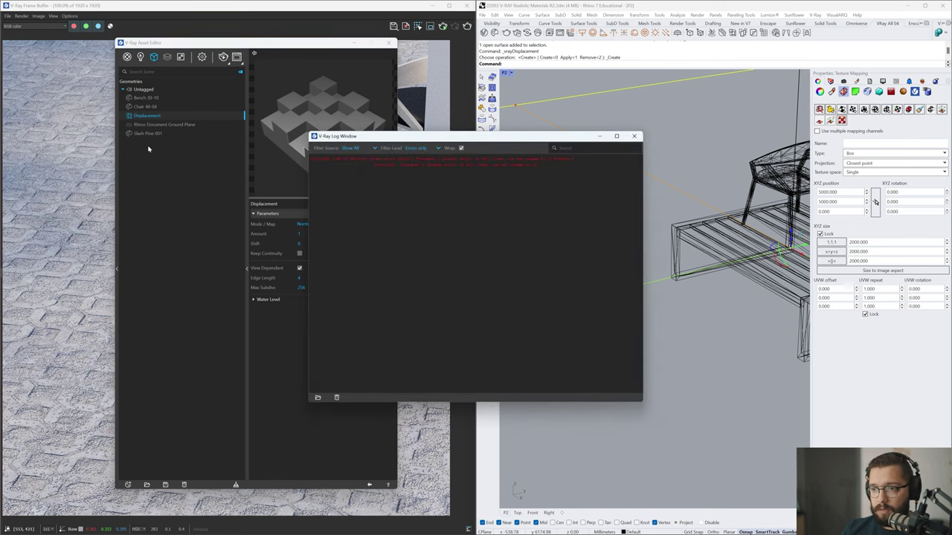
pyautogui.click(634, 136)
# Rename the new displacement asset as Pavement 2 Disp
pyautogui.hotkey('ctrl', 'a')
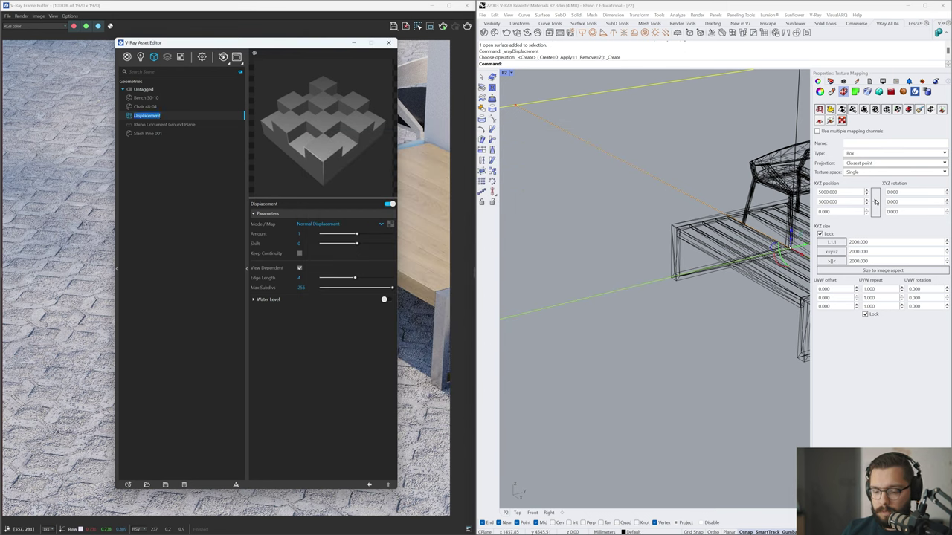
pyautogui.write('Pavement')
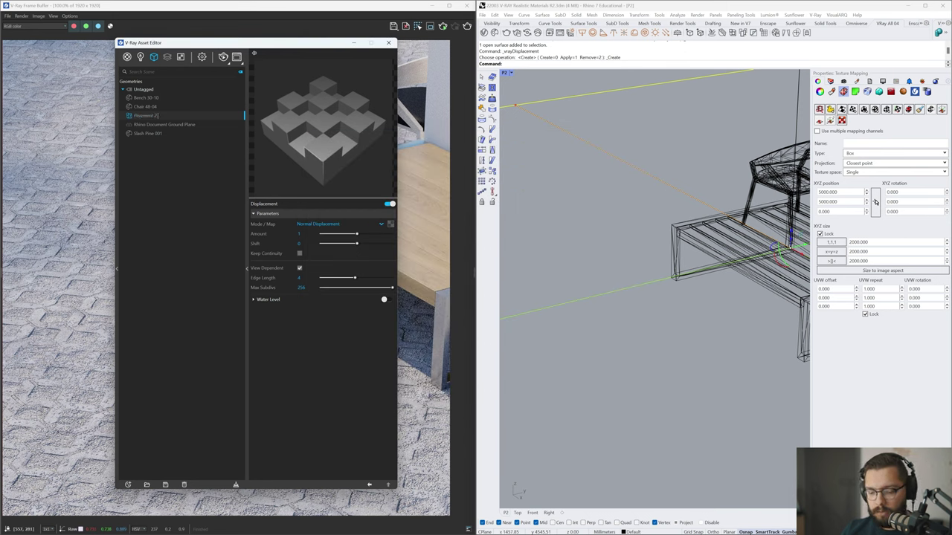
pyautogui.press('Return')
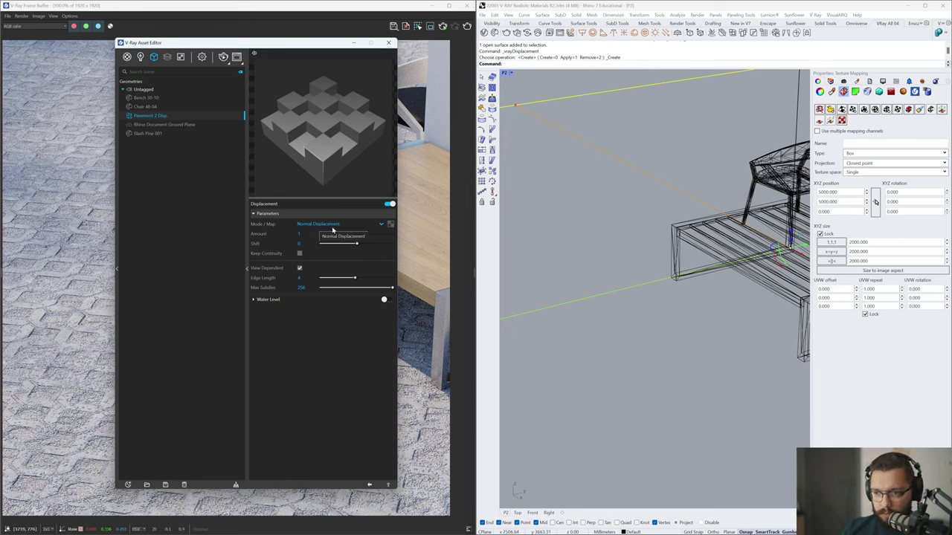
# Load the 2K Displacement EXR file from the Pavement 2 folder as the bitmap for the Pavement 2 Disp displacement map
pyautogui.click(391, 226)
pyautogui.click(368, 232)
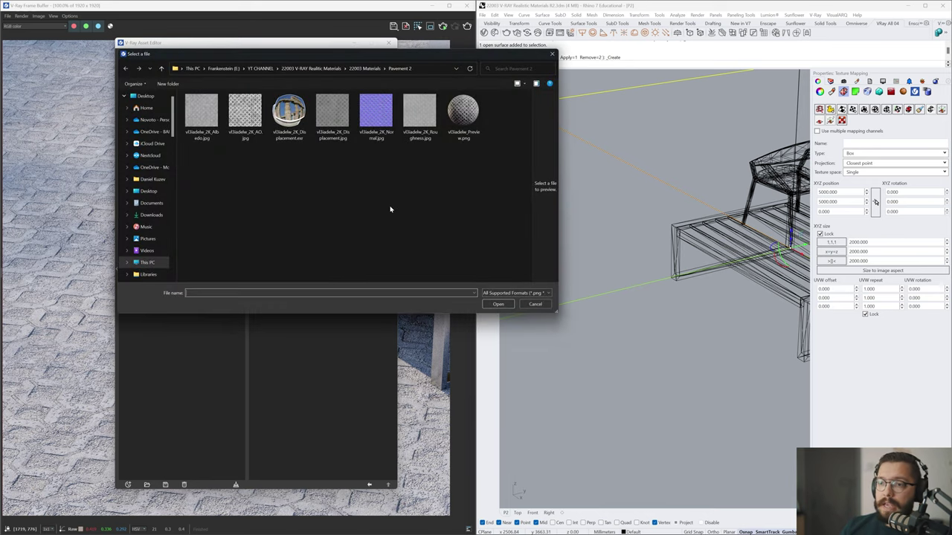
pyautogui.click(333, 113)
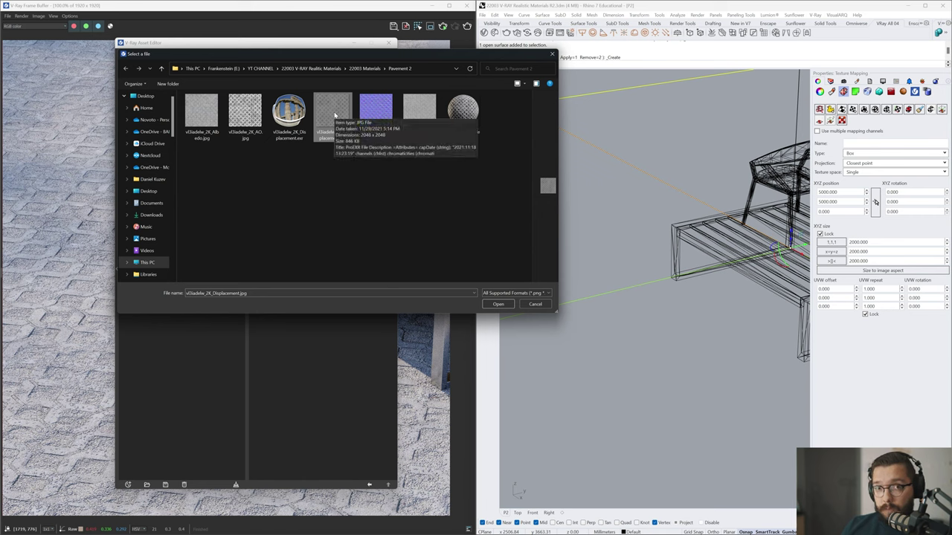
pyautogui.click(284, 142)
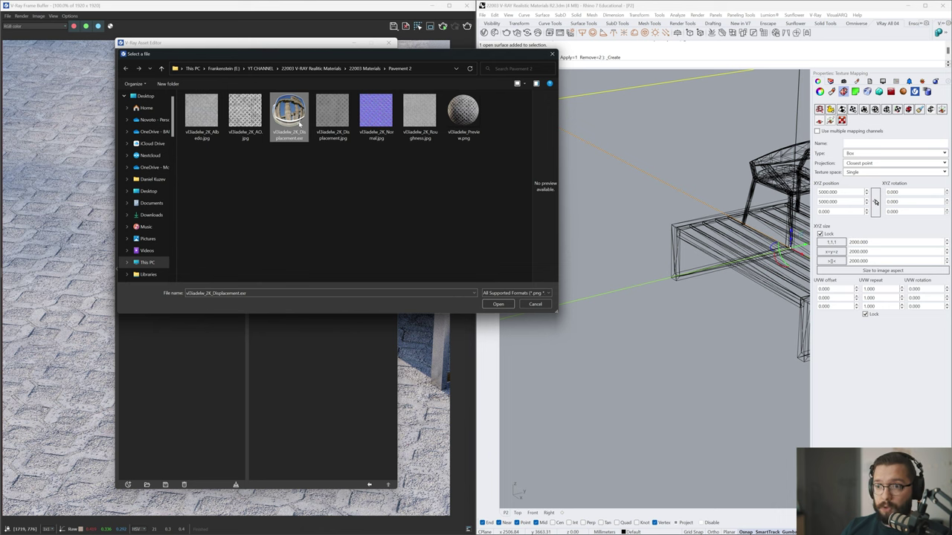
pyautogui.click(497, 305)
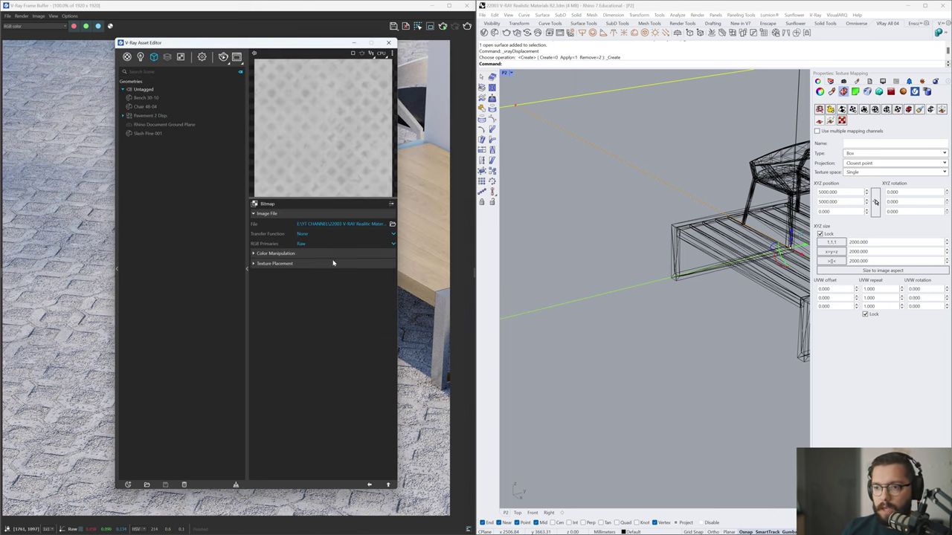
pyautogui.click(369, 484)
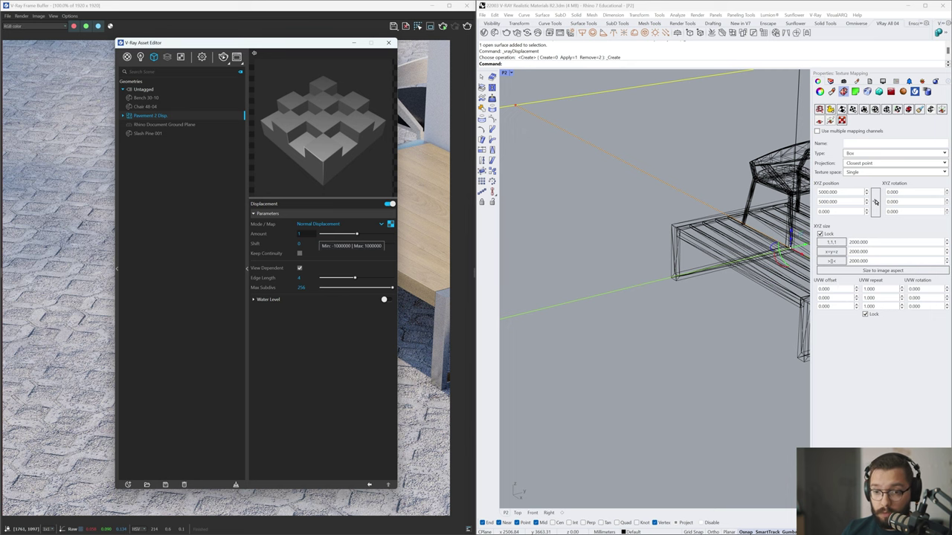
# Examine the pavement's preview sphere image in the texture folder and compare it with the loaded displacement bitmap
pyautogui.hotkey('alt', 'Tab')
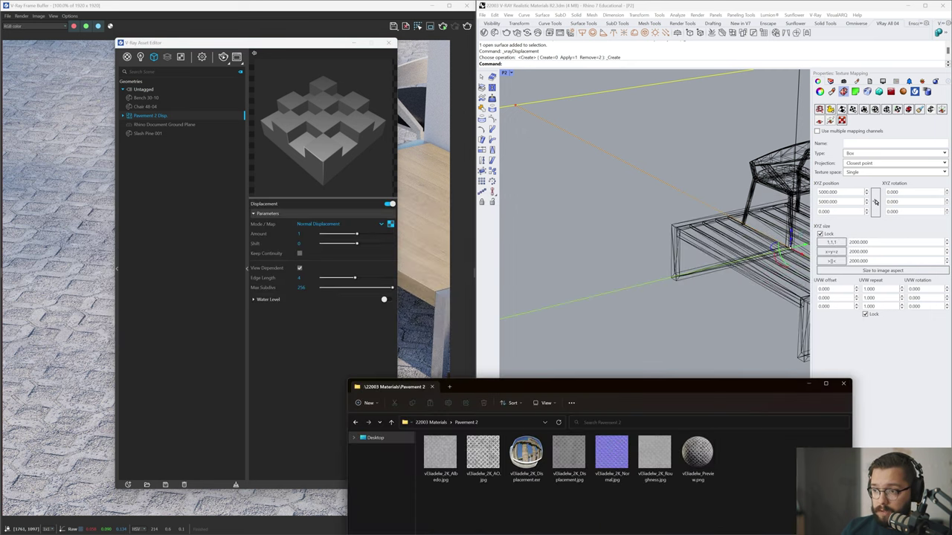
pyautogui.doubleClick(696, 453)
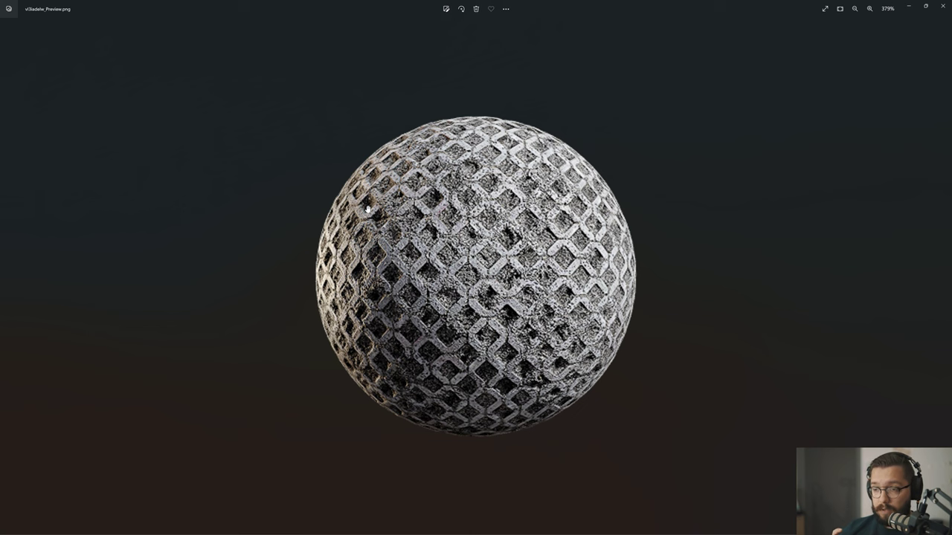
pyautogui.click(942, 6)
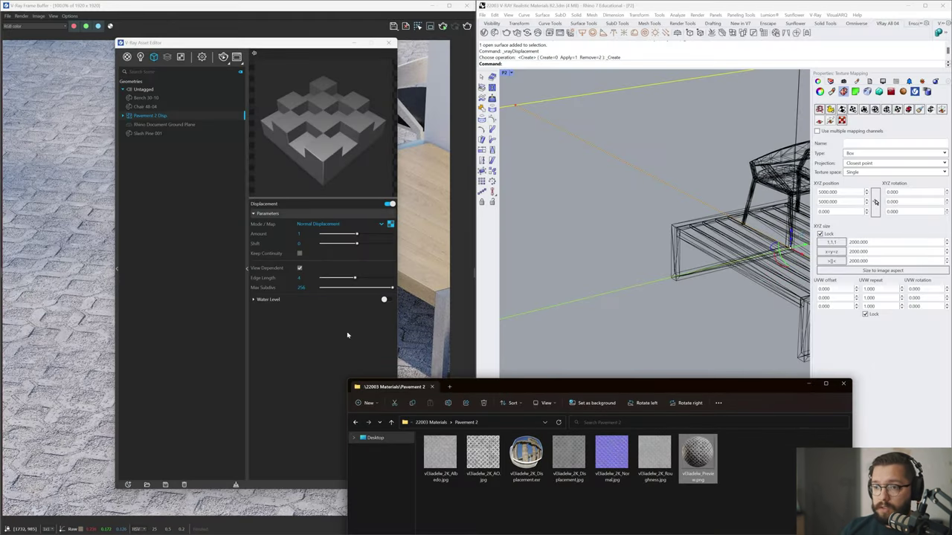
pyautogui.click(346, 336)
pyautogui.click(390, 223)
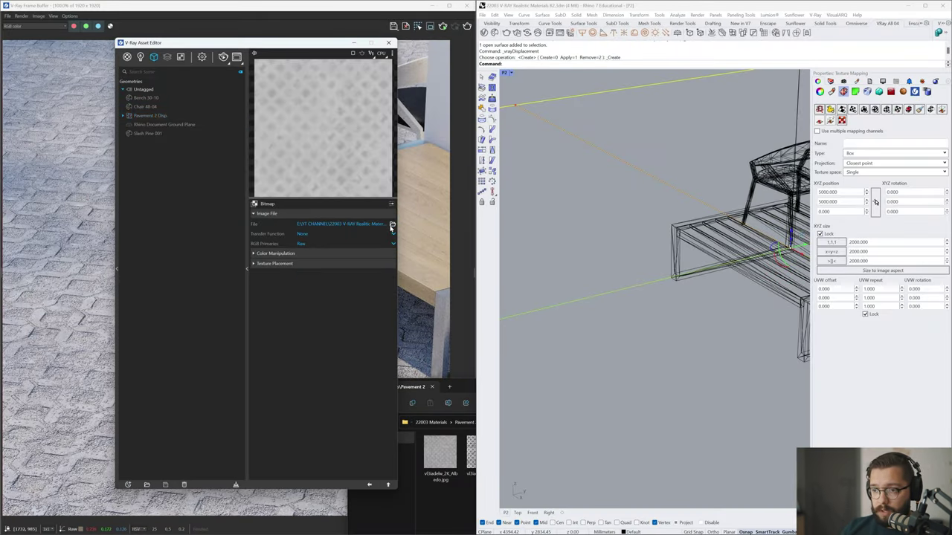
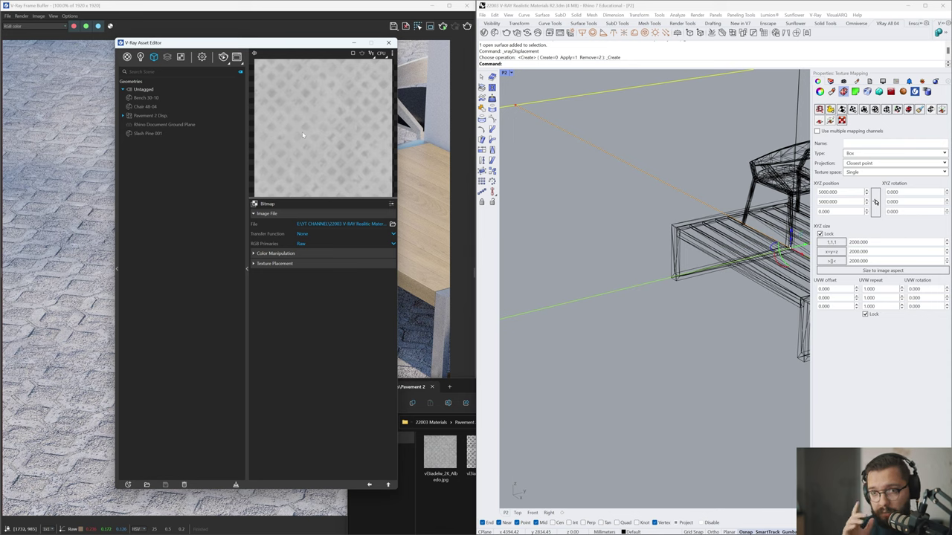
pyautogui.click(369, 484)
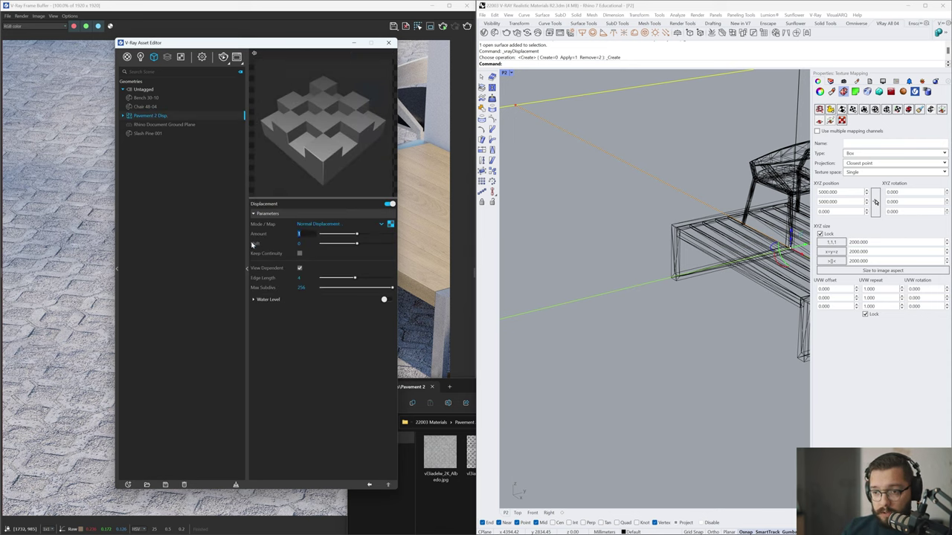
# Set the Pavement 2 Disp displacement amount to 10 and its maximum subdivisions to 2048
pyautogui.write('0')
pyautogui.press('Return')
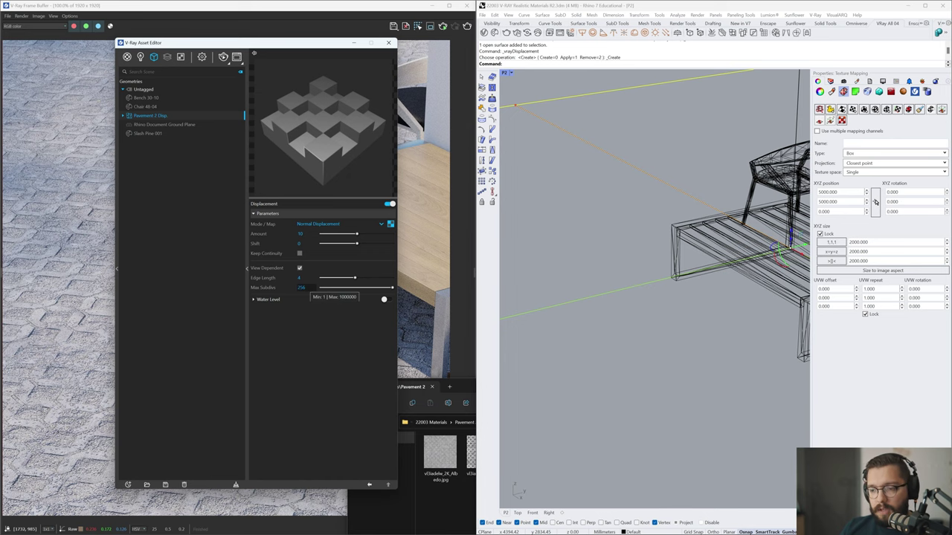
pyautogui.moveTo(464, 386); pyautogui.dragTo(336, 187)
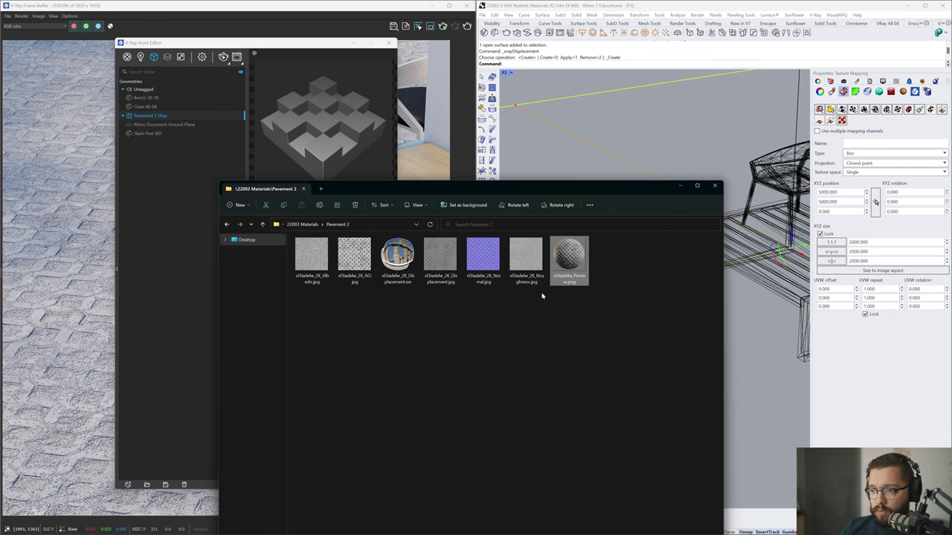
pyautogui.click(220, 267)
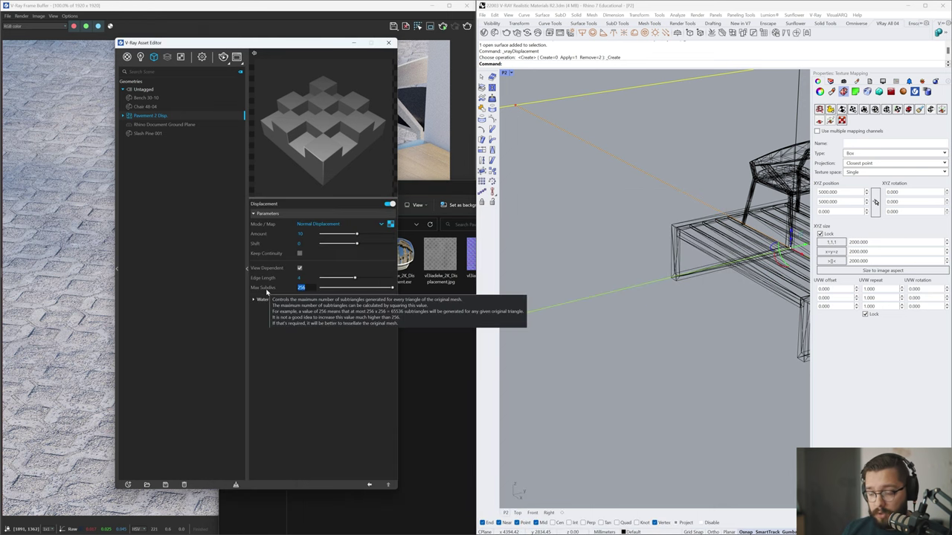
pyautogui.write('2048')
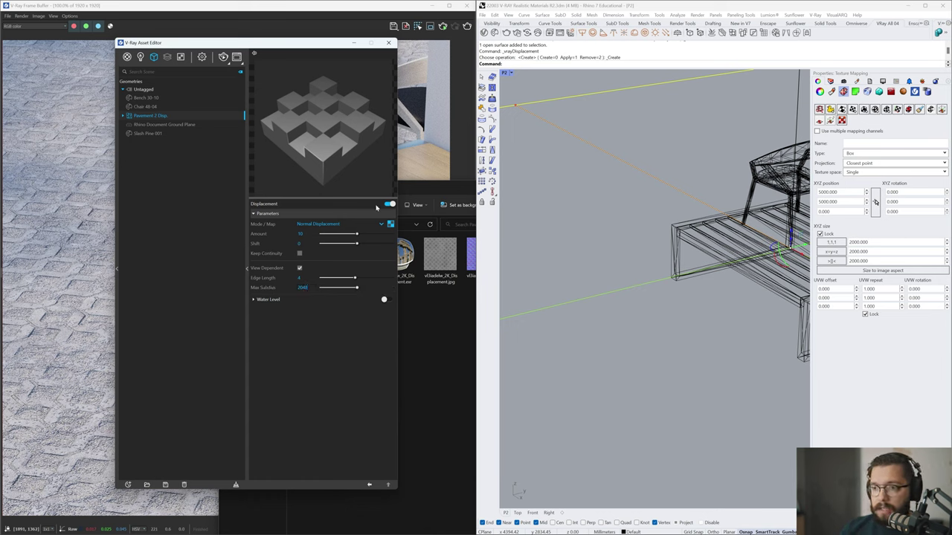
# Clear the view of the frame buffer, enable region rendering and start a render of the pavement beside the bench
pyautogui.moveTo(264, 47); pyautogui.dragTo(602, 85)
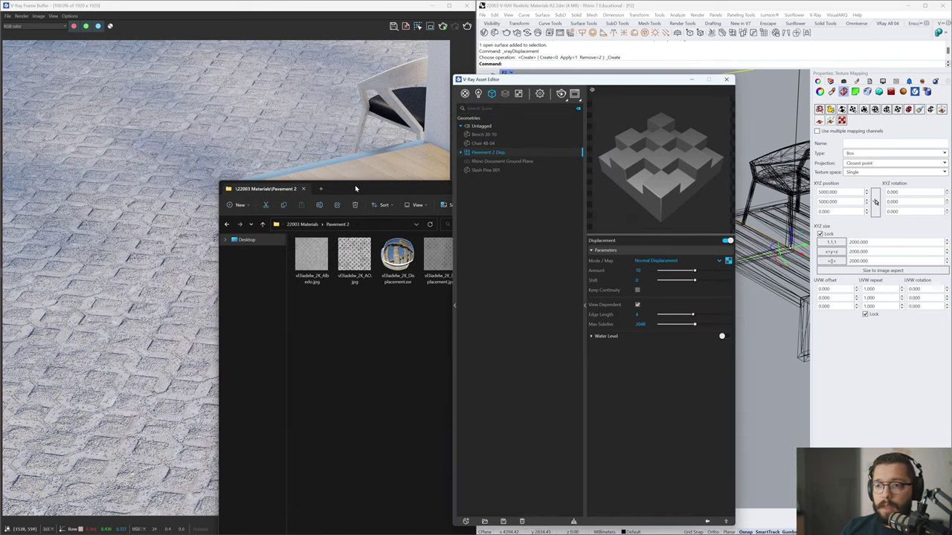
pyautogui.click(430, 27)
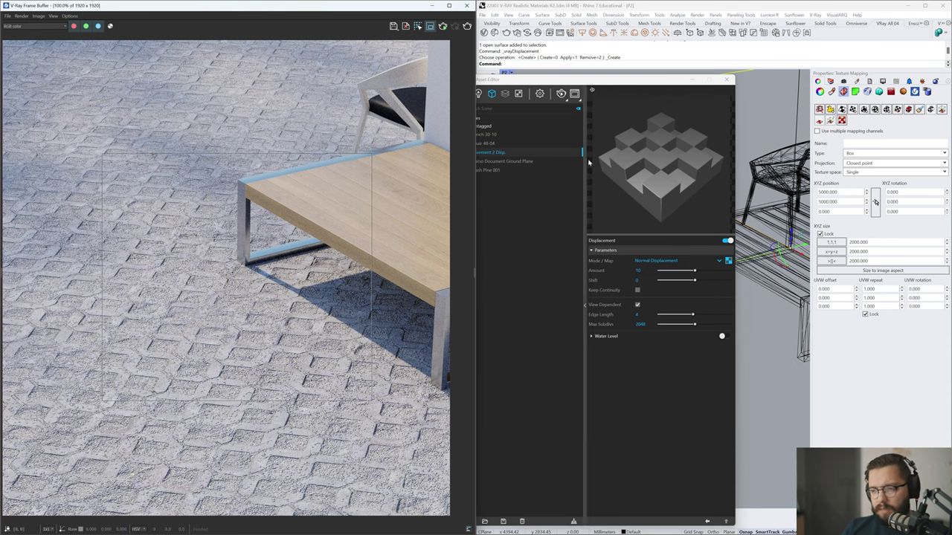
pyautogui.moveTo(594, 79); pyautogui.dragTo(559, 47)
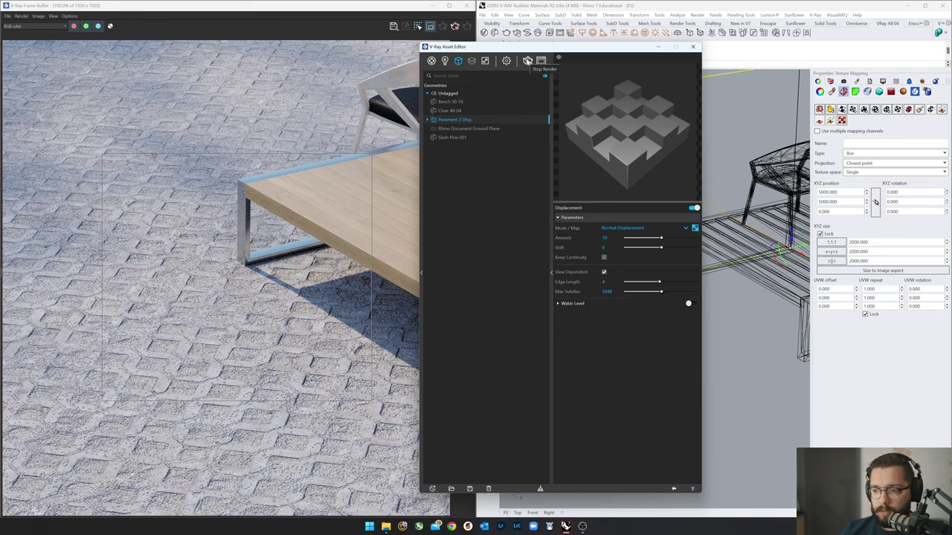
pyautogui.click(527, 61)
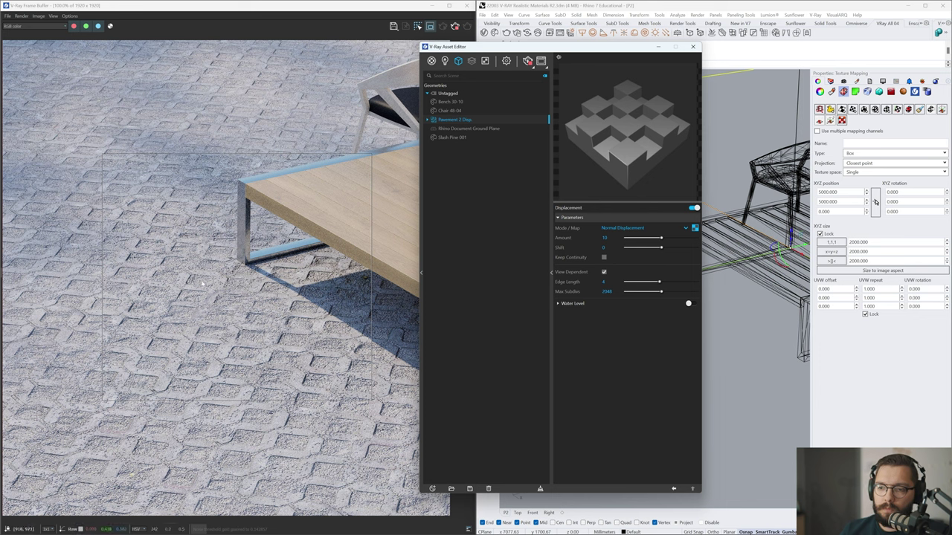
# Examine the displaced pavement in the render up close, around the bench legs and in the bench's shadow
pyautogui.scroll(3, 255, 249)
pyautogui.scroll(-3, 245, 266)
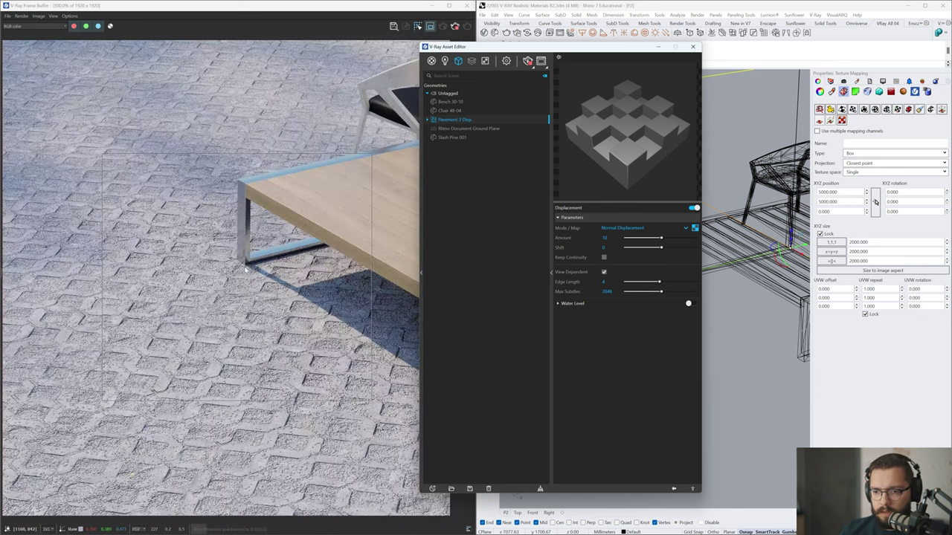
pyautogui.scroll(2, 246, 261)
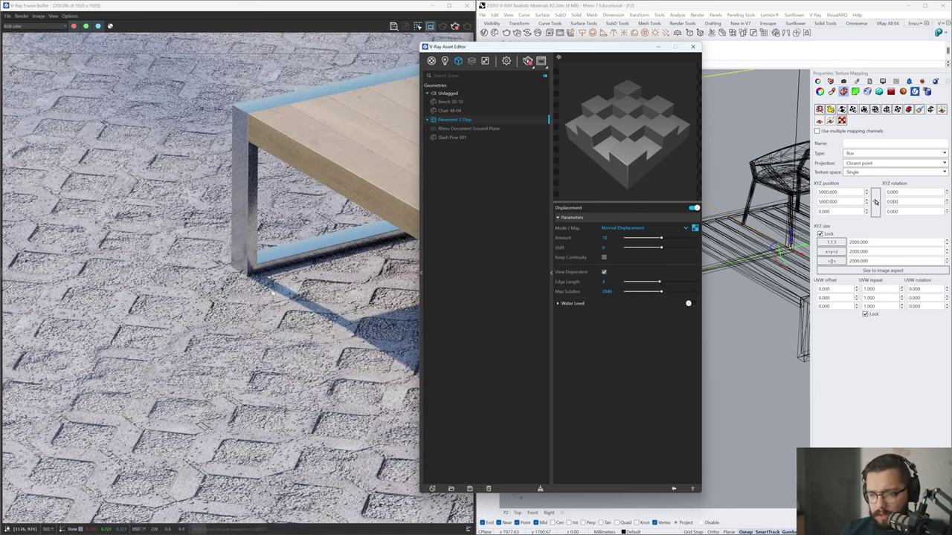
pyautogui.scroll(2, 253, 264)
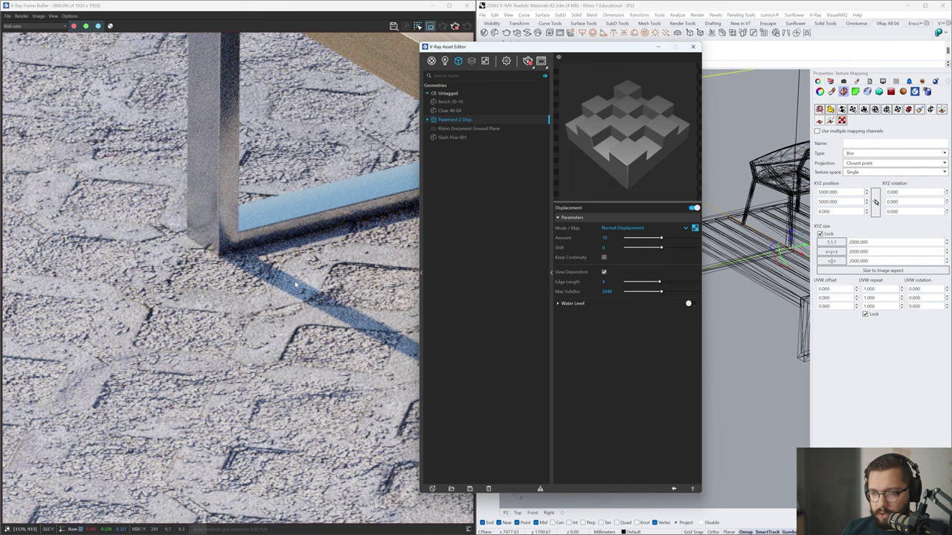
pyautogui.scroll(-5, 294, 287)
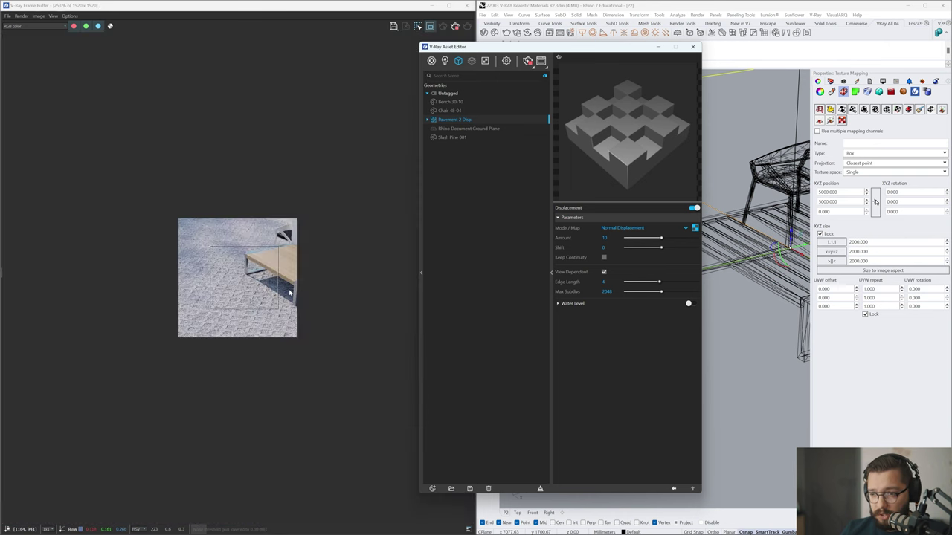
pyautogui.scroll(2, 289, 292)
pyautogui.scroll(-1, 293, 296)
pyautogui.scroll(2, 297, 301)
pyautogui.moveTo(331, 360); pyautogui.dragTo(244, 339, button='middle')
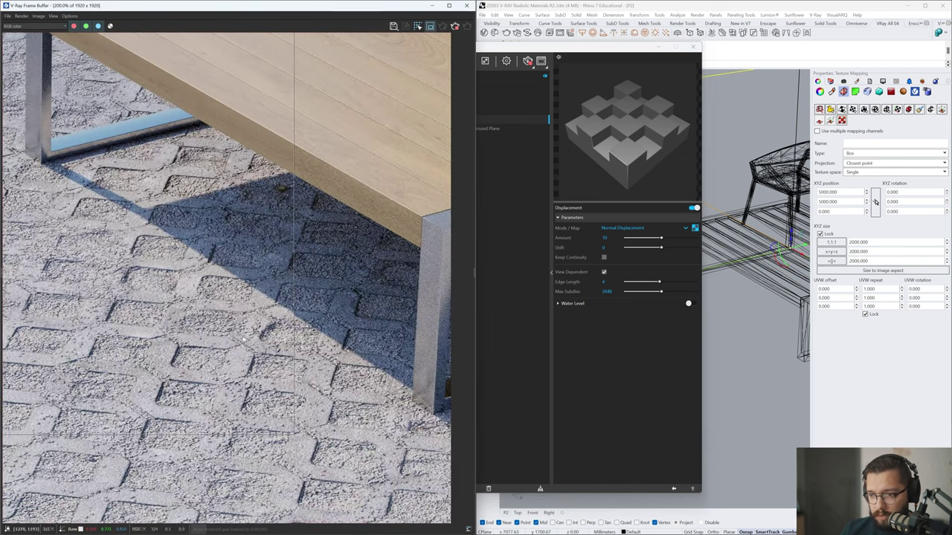
pyautogui.scroll(1, 242, 339)
# Redraw the render region over the pavement in front of the bench, including its front leg and shadow
pyautogui.moveTo(282, 274); pyautogui.dragTo(475, 469)
pyautogui.scroll(-4, 373, 386)
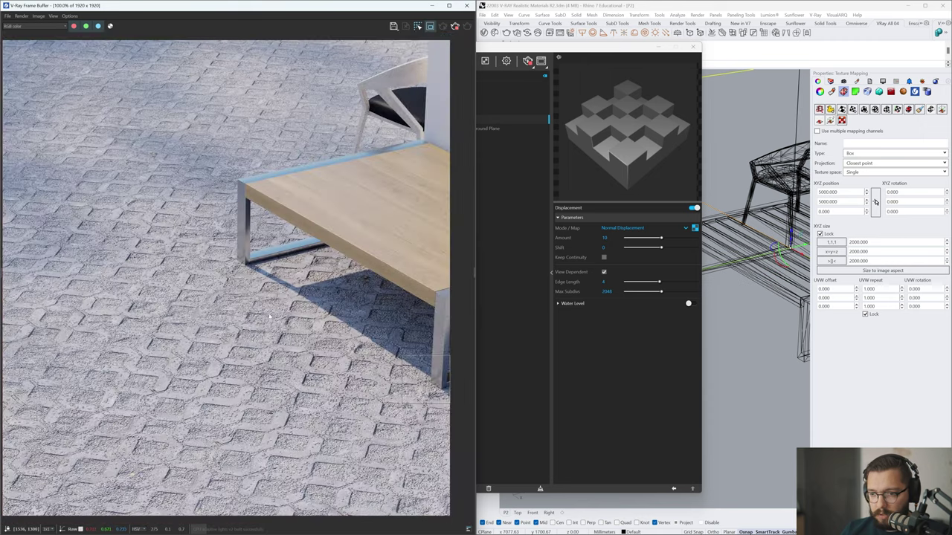
pyautogui.moveTo(381, 193); pyautogui.dragTo(404, 193, button='middle')
pyautogui.scroll(4, 268, 269)
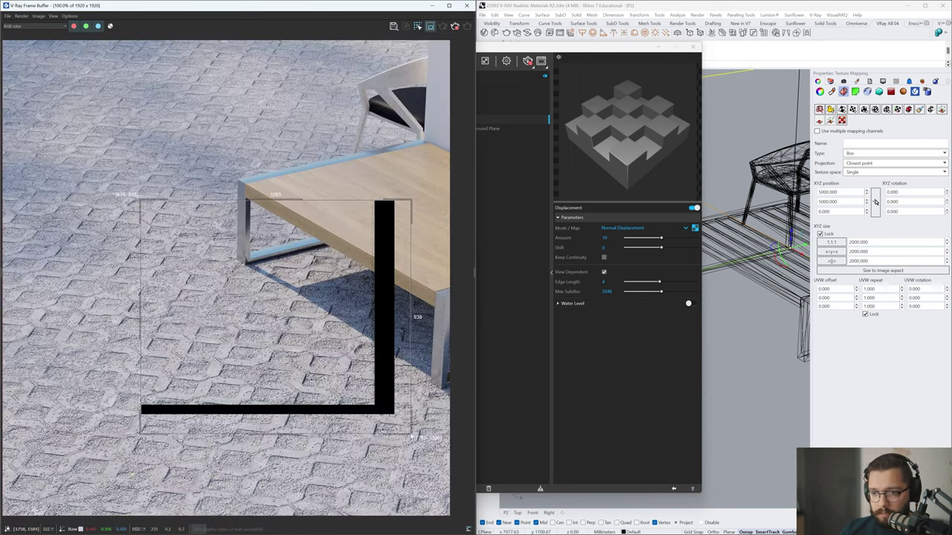
# Stop the render, set the Pavement 2 Disp displacement amount to 50 and restart the render
pyautogui.click(527, 61)
pyautogui.moveTo(615, 237); pyautogui.dragTo(562, 241)
pyautogui.write('510')
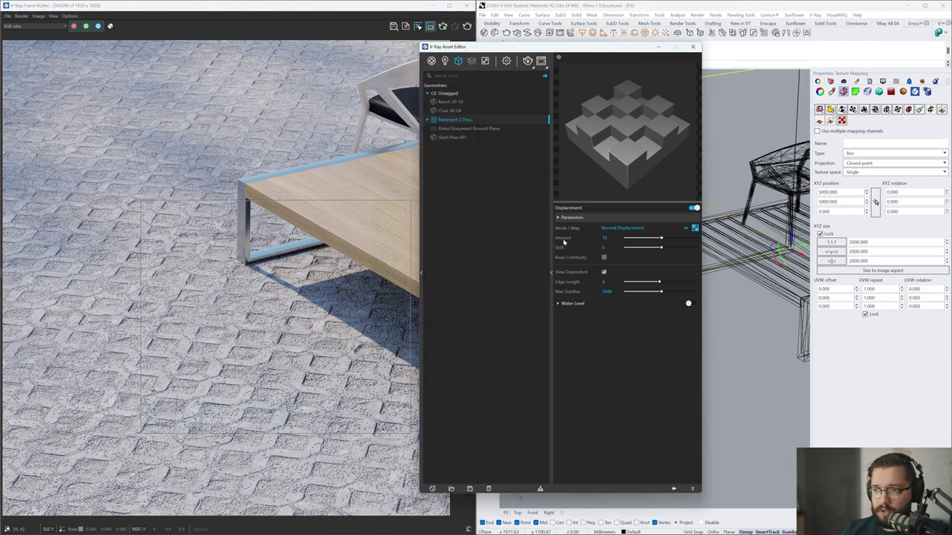
pyautogui.click(527, 60)
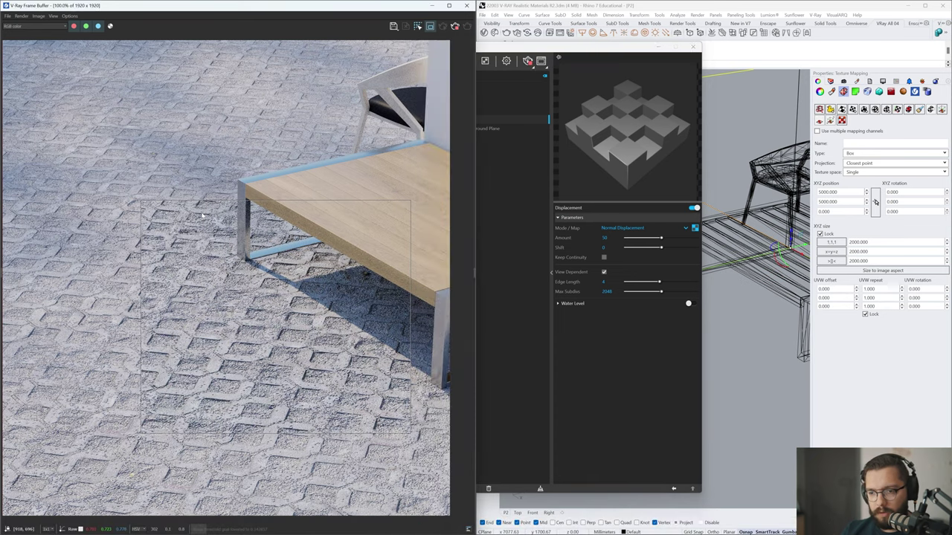
# Inspect the stronger displacement in the render region, checking paver depth and where the bench legs meet the ground
pyautogui.scroll(1, 243, 310)
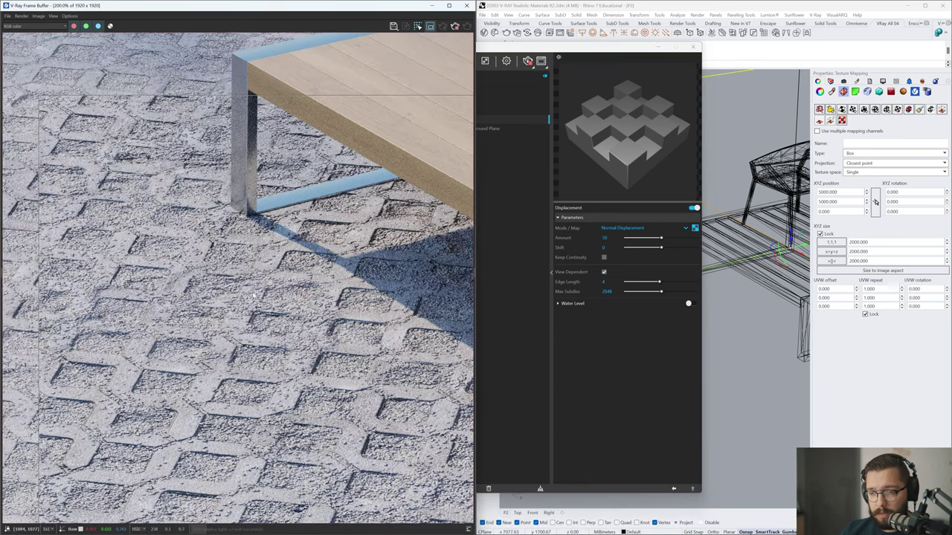
pyautogui.scroll(-1, 258, 242)
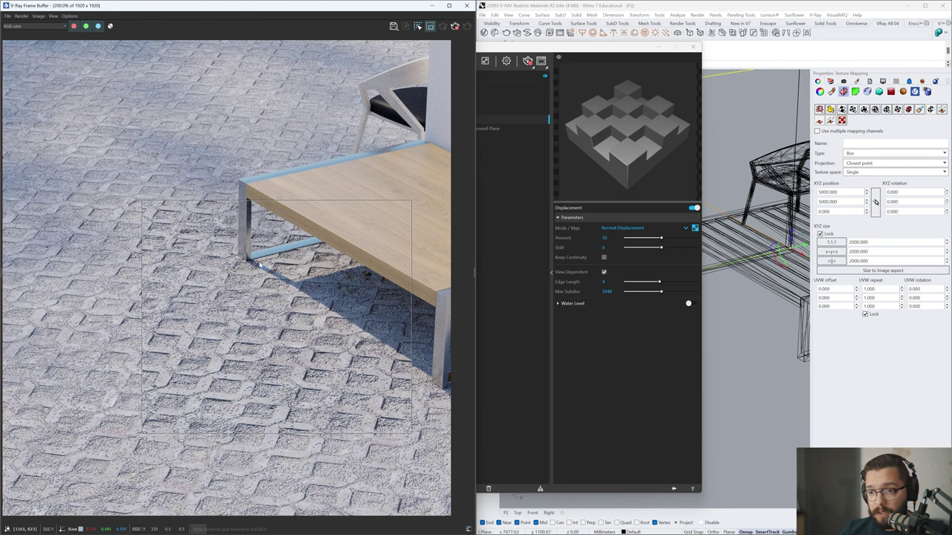
pyautogui.scroll(1, 260, 264)
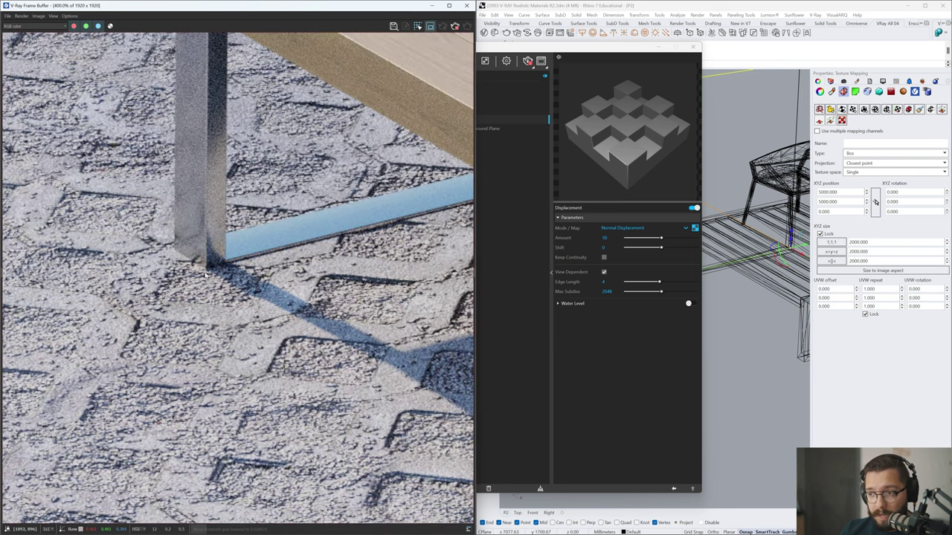
pyautogui.scroll(-1, 317, 255)
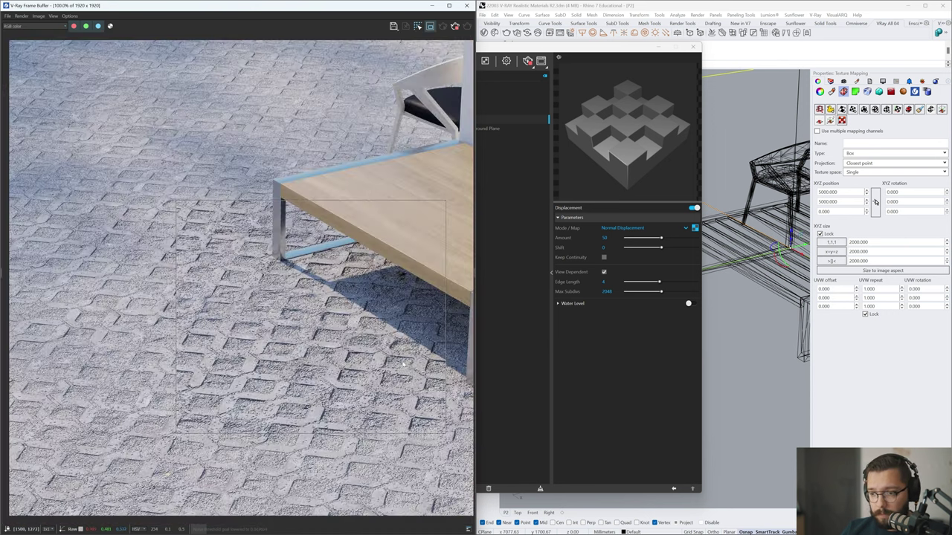
pyautogui.scroll(1, 451, 393)
pyautogui.moveTo(451, 394); pyautogui.dragTo(383, 335, button='middle')
pyautogui.scroll(1, 357, 294)
pyautogui.moveTo(357, 293); pyautogui.dragTo(240, 198, button='middle')
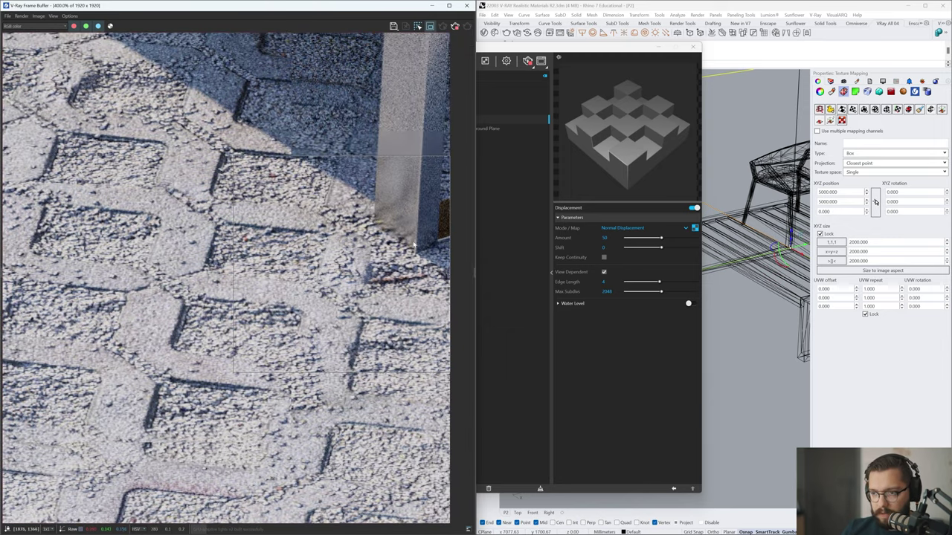
pyautogui.scroll(-2, 227, 162)
pyautogui.scroll(2, 259, 243)
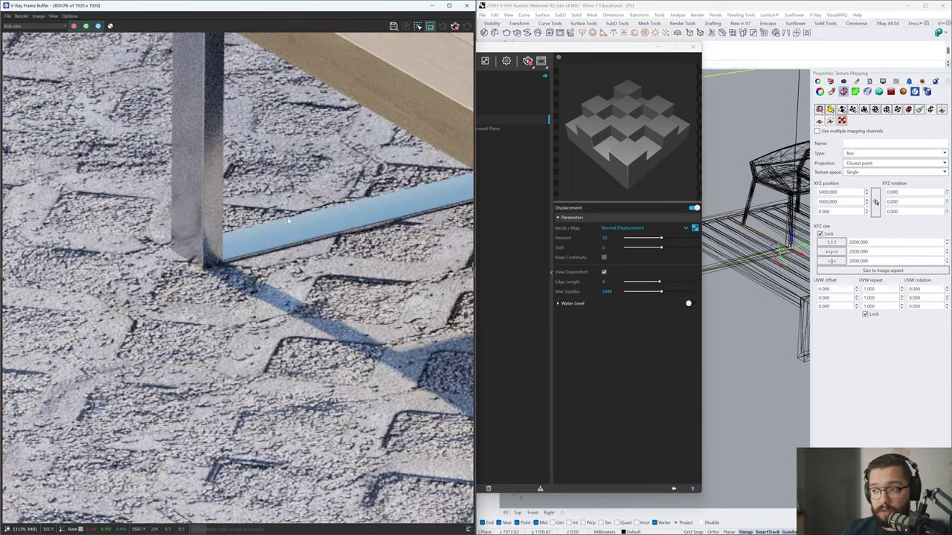
pyautogui.scroll(-1, 349, 195)
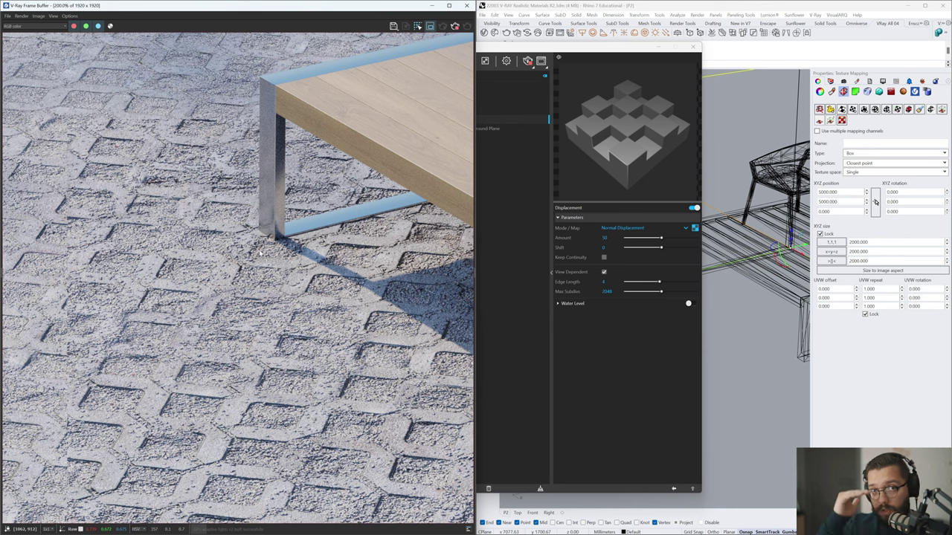
# Redraw the render region around the bench's front leg and the pavement beside it, and stop the render
pyautogui.scroll(-1, 276, 268)
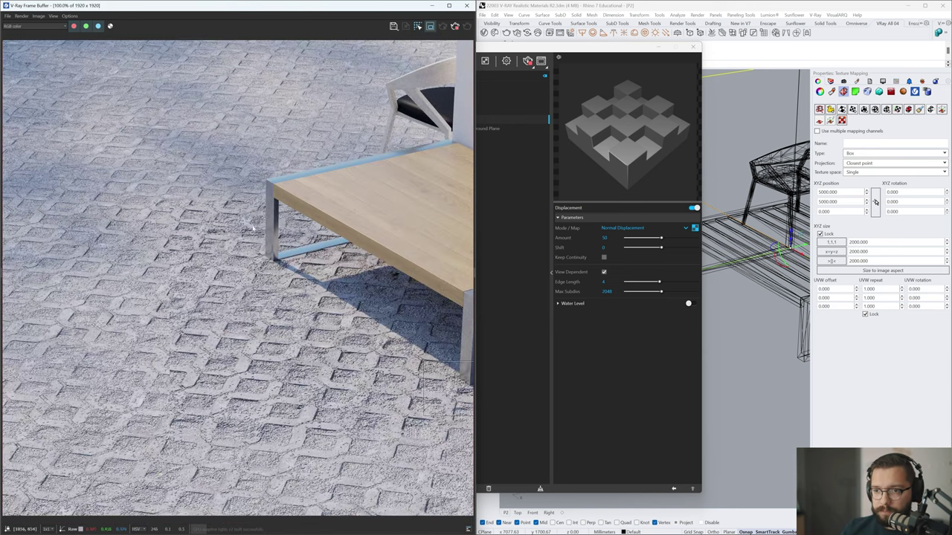
pyautogui.moveTo(173, 172); pyautogui.dragTo(404, 401)
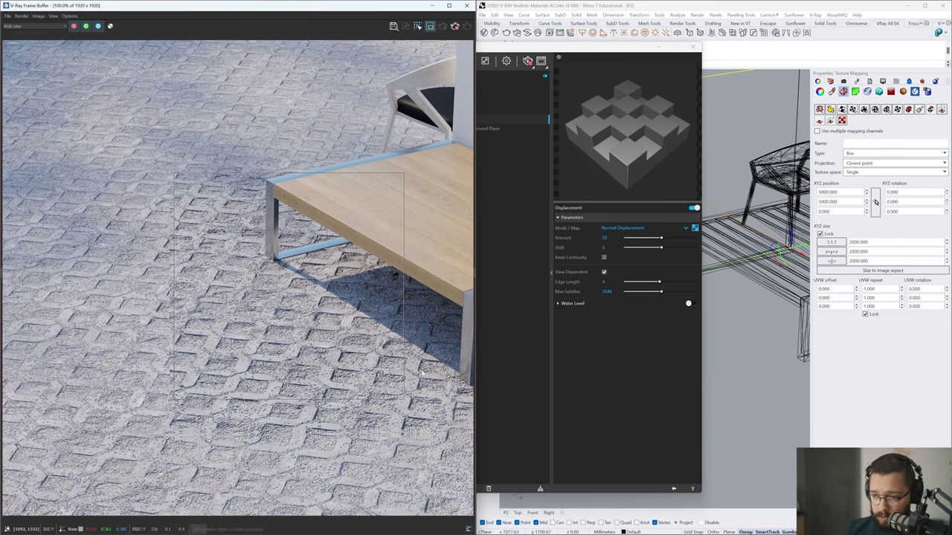
pyautogui.click(527, 61)
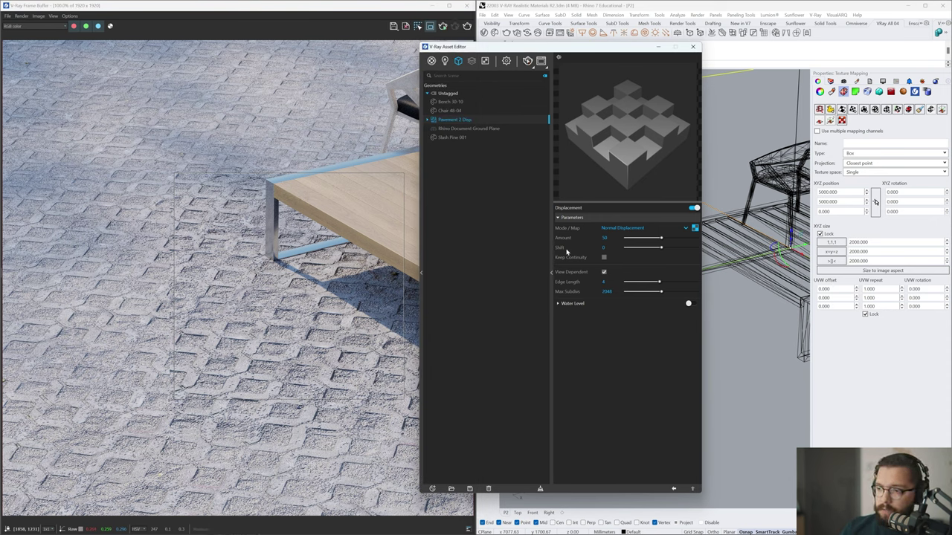
# Set the Pavement 2 Disp displacement shift to -25 and restart the interactive render
pyautogui.click(603, 238)
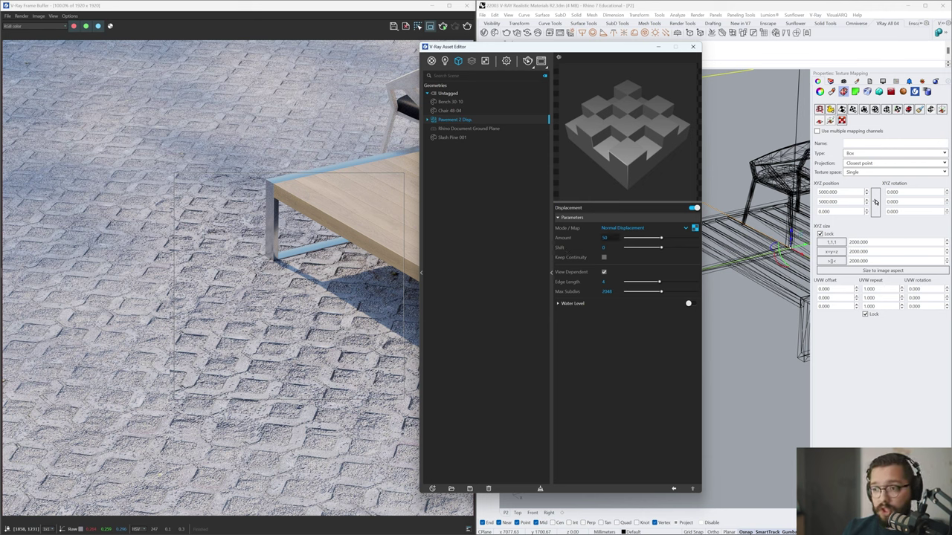
pyautogui.click(604, 248)
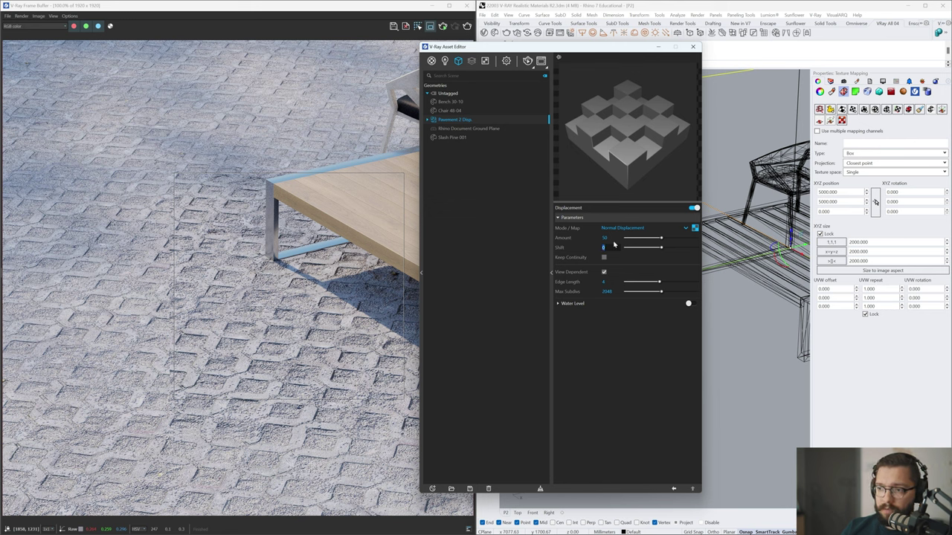
pyautogui.click(610, 238)
pyautogui.moveTo(611, 238); pyautogui.dragTo(585, 242)
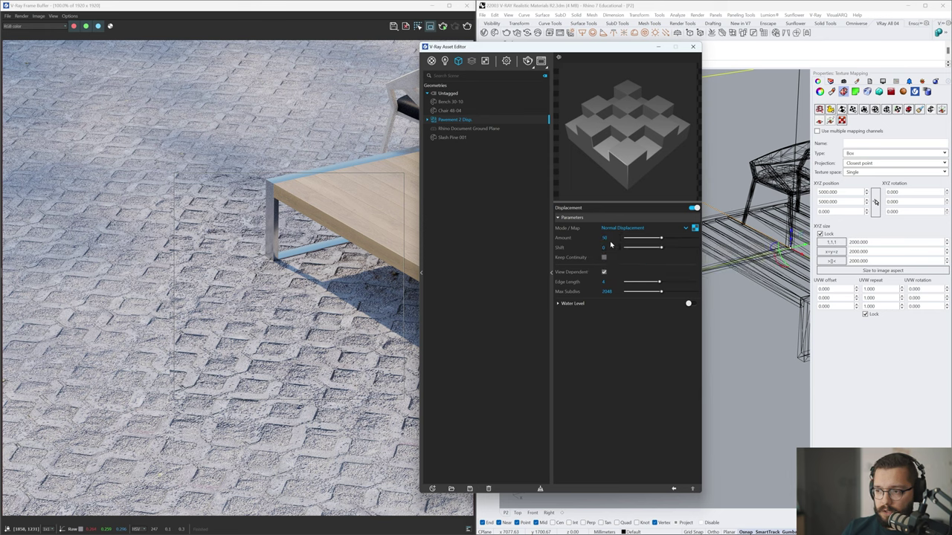
pyautogui.moveTo(611, 247); pyautogui.dragTo(592, 248)
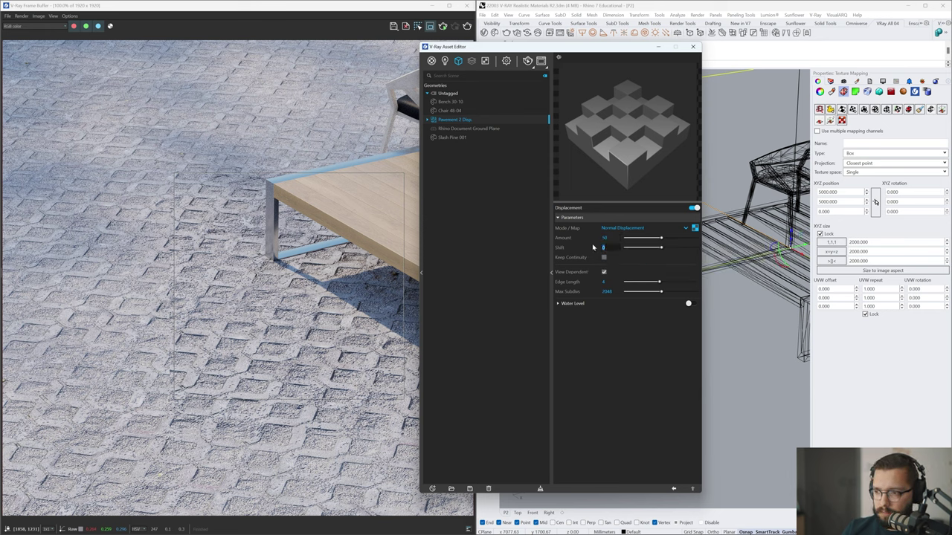
pyautogui.write('-25')
pyautogui.press('Return')
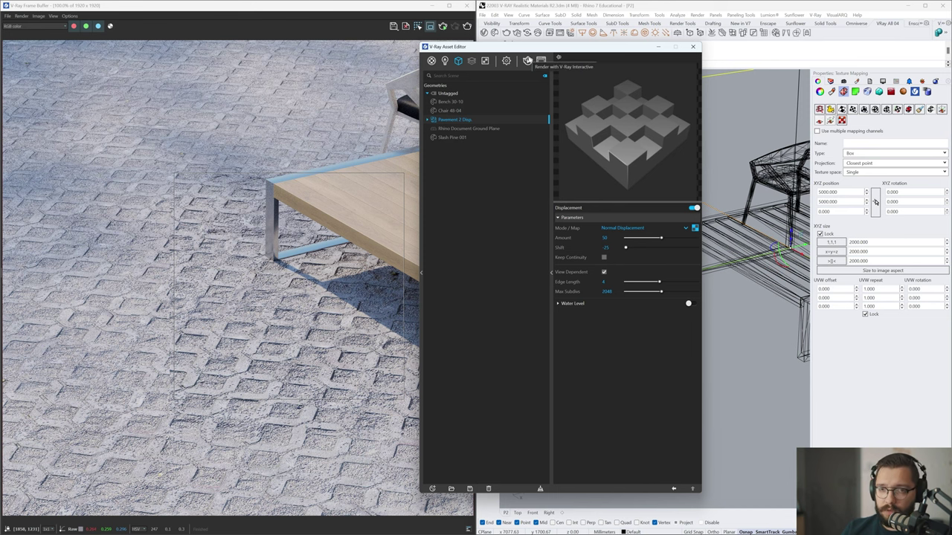
pyautogui.click(527, 60)
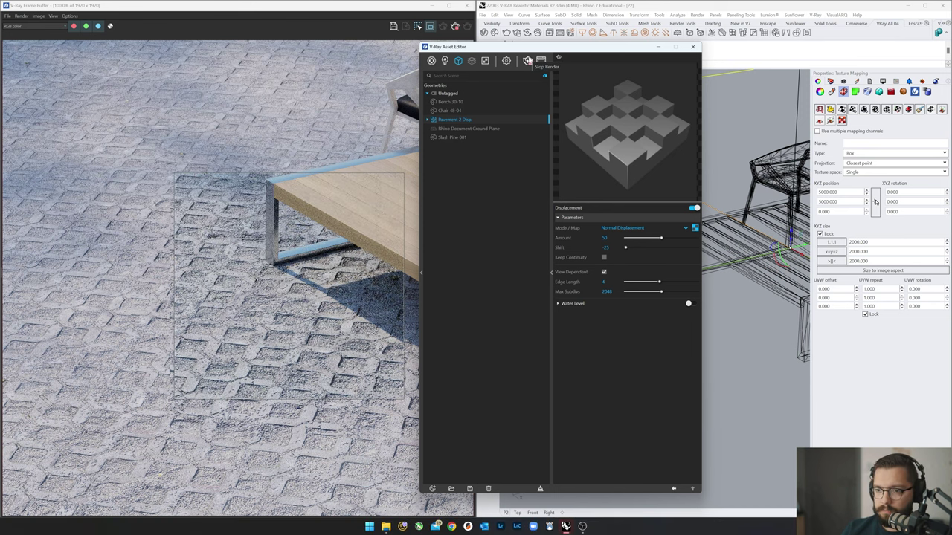
# Check where the bench's front leg meets the ground, and enlarge the render region to cover the whole image
pyautogui.scroll(3, 276, 272)
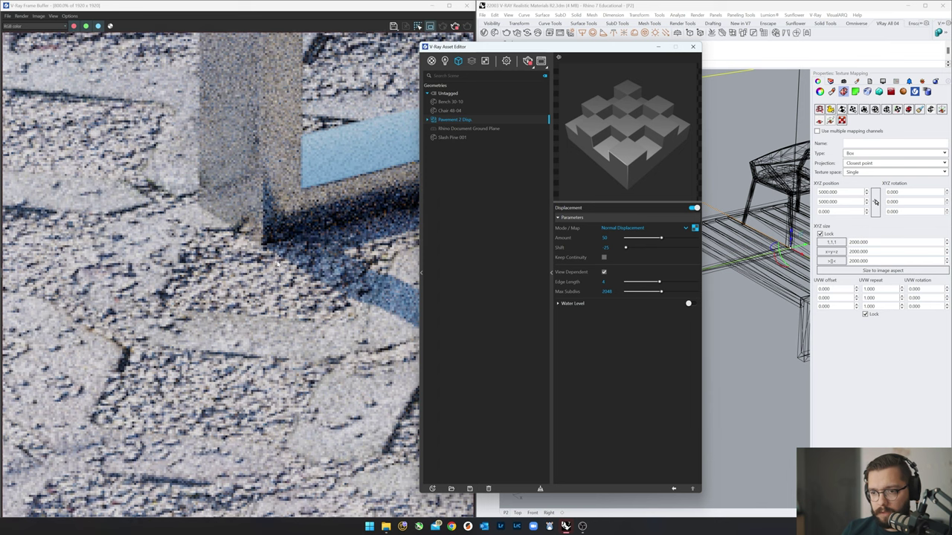
pyautogui.scroll(-2, 239, 227)
pyautogui.scroll(-2, 311, 253)
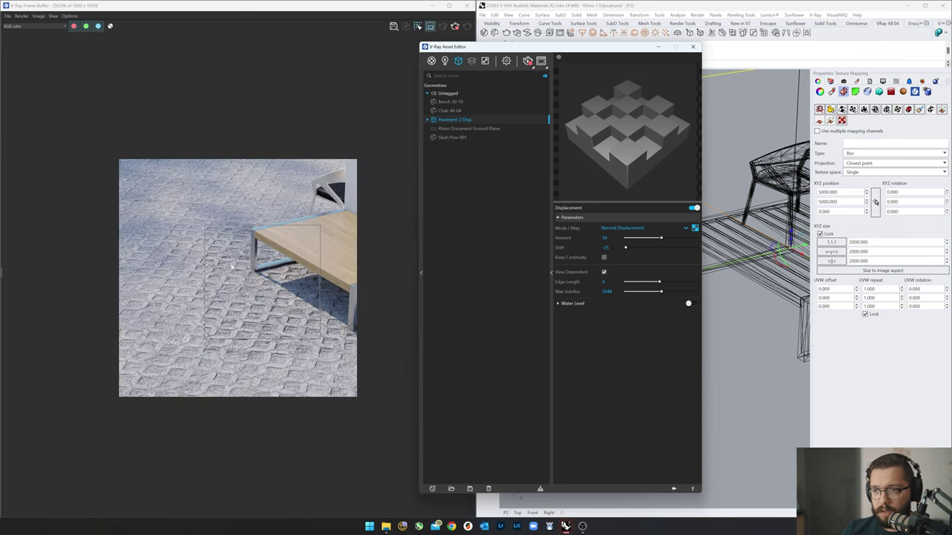
pyautogui.moveTo(104, 149); pyautogui.dragTo(448, 433)
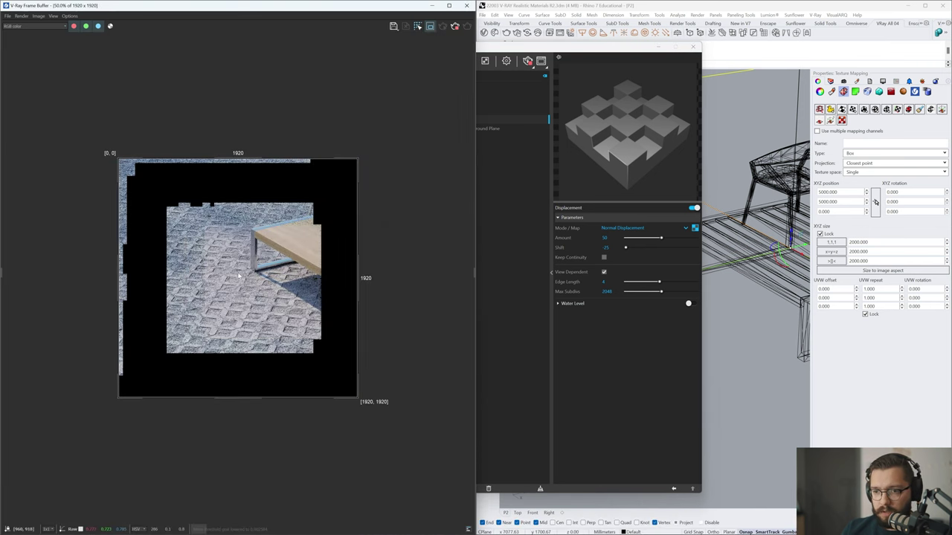
# Examine the shifted displacement in the render, at the bench's front leg and across the surrounding pavers
pyautogui.scroll(2, 232, 277)
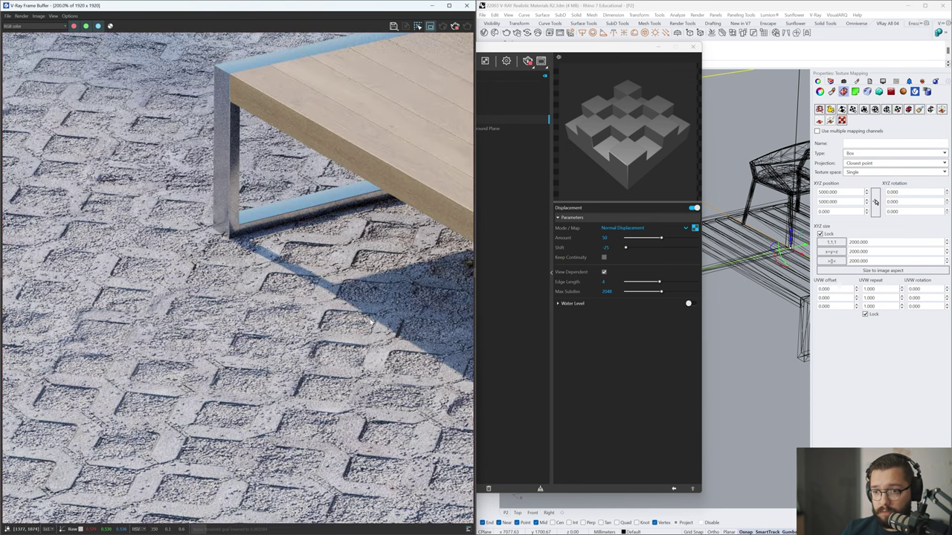
pyautogui.scroll(-2, 372, 321)
pyautogui.scroll(-2, 312, 298)
pyautogui.scroll(4, 269, 266)
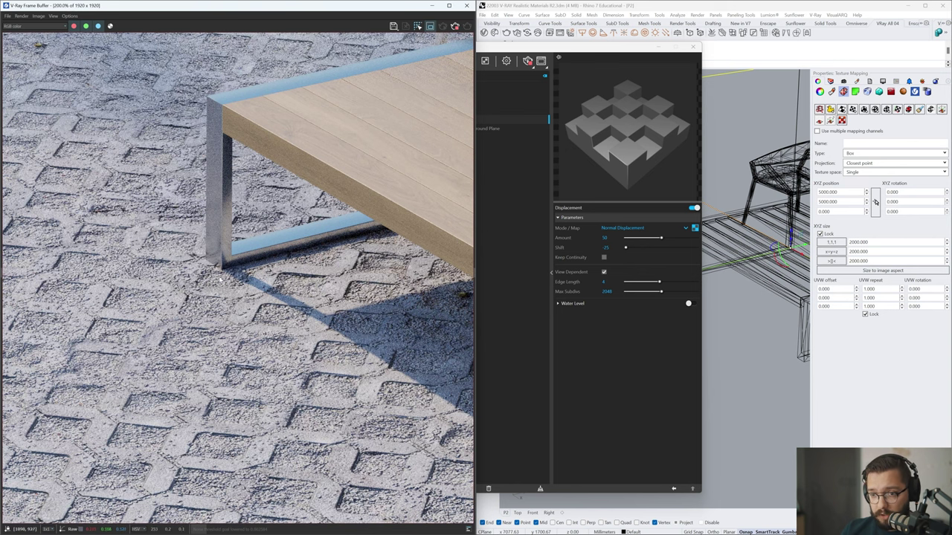
pyautogui.scroll(1, 220, 280)
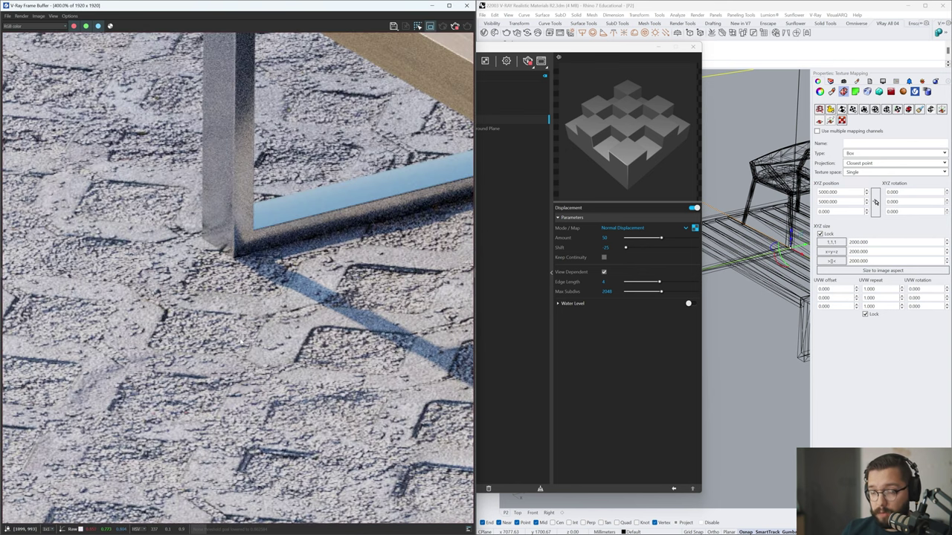
pyautogui.scroll(-1, 254, 332)
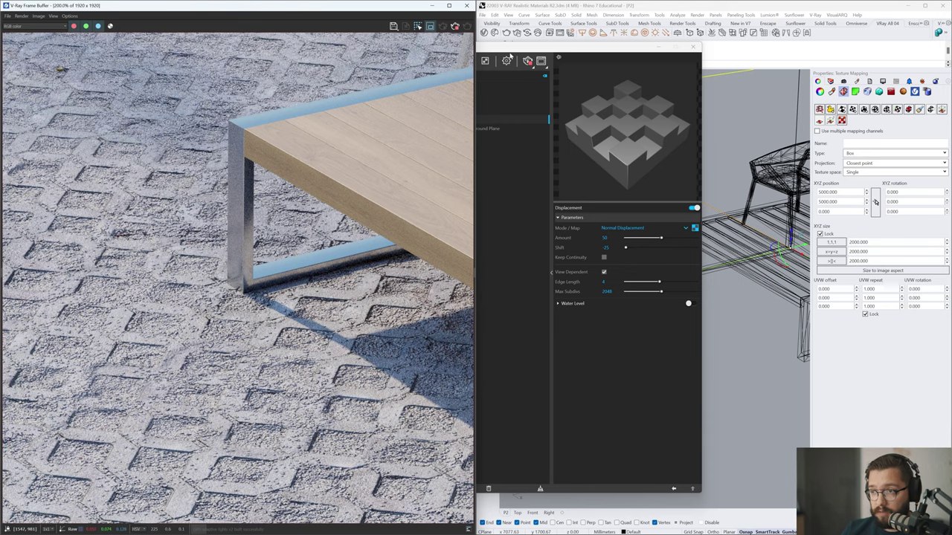
# Move the asset editor clear of the render and bring up the bump settings of the Pavement 2 material
pyautogui.moveTo(510, 47); pyautogui.dragTo(608, 42)
pyautogui.click(529, 57)
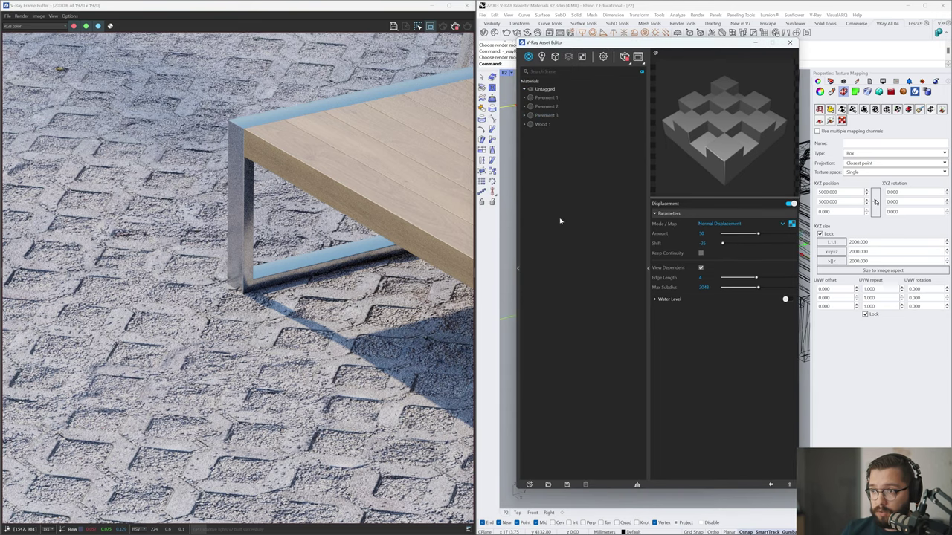
pyautogui.click(545, 106)
pyautogui.scroll(-3, 711, 423)
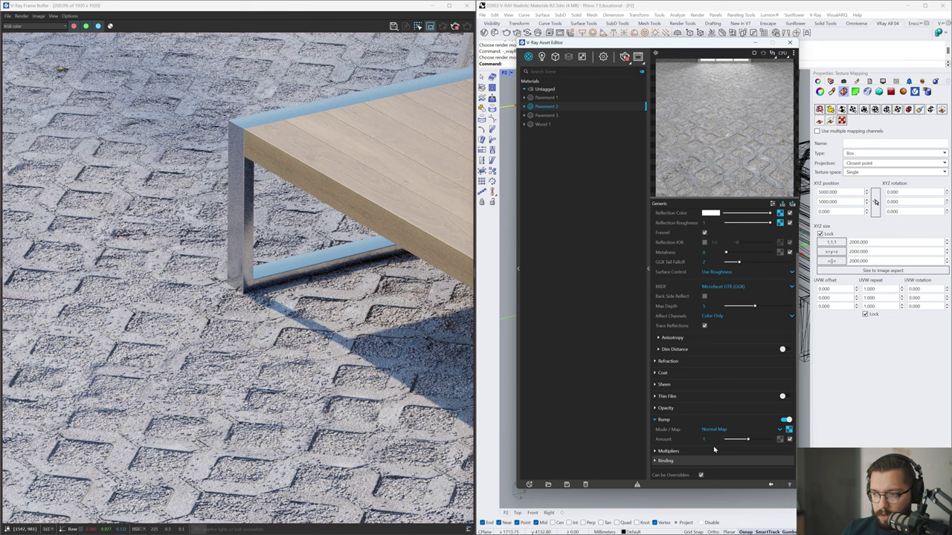
# Switch off the Pavement 2 bump to examine the displacement alone around the bench, and switch the bump back on
pyautogui.click(787, 420)
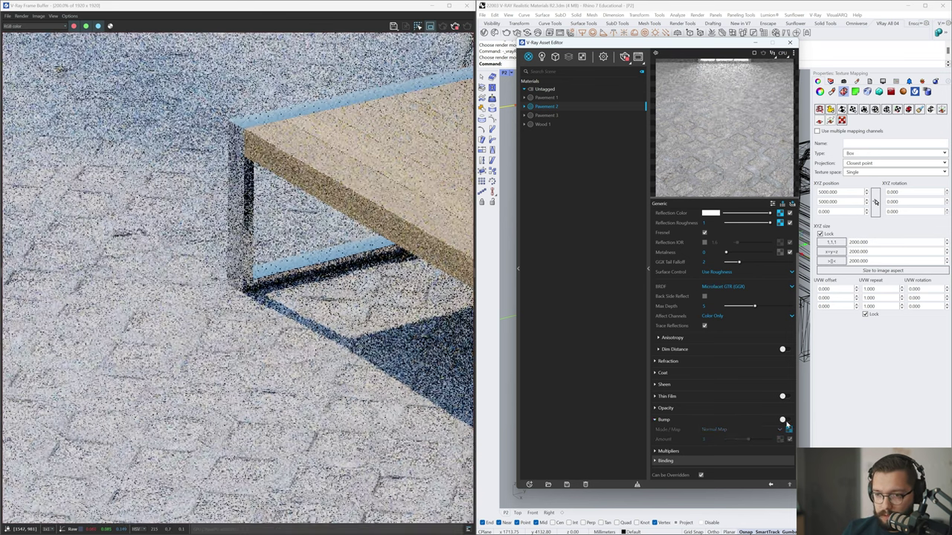
pyautogui.scroll(-2, 341, 368)
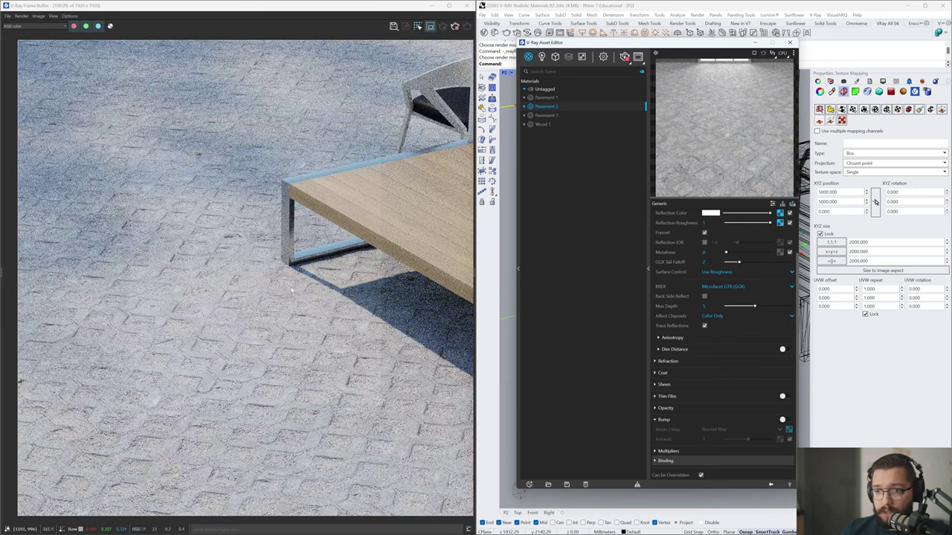
pyautogui.scroll(1, 290, 260)
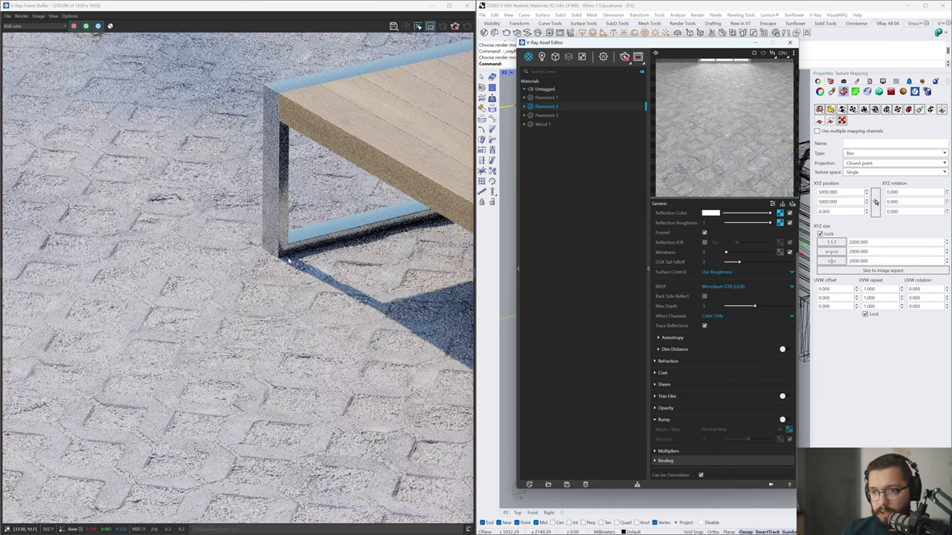
pyautogui.scroll(-1, 278, 252)
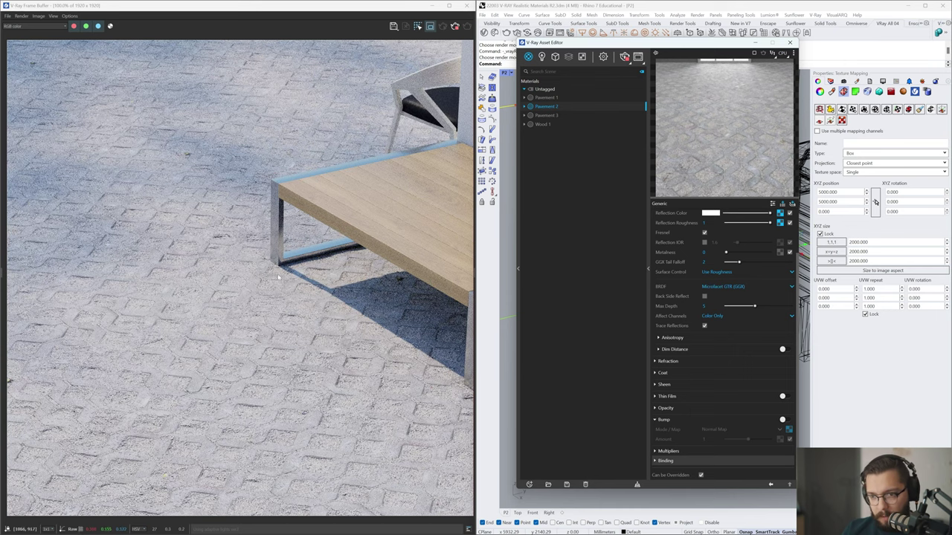
pyautogui.scroll(1, 289, 310)
pyautogui.scroll(-2, 289, 311)
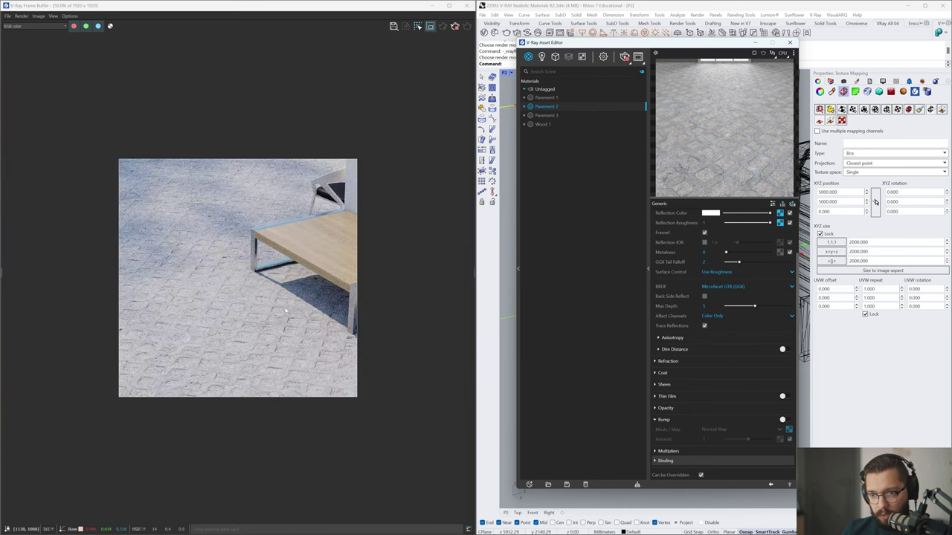
pyautogui.scroll(1, 263, 294)
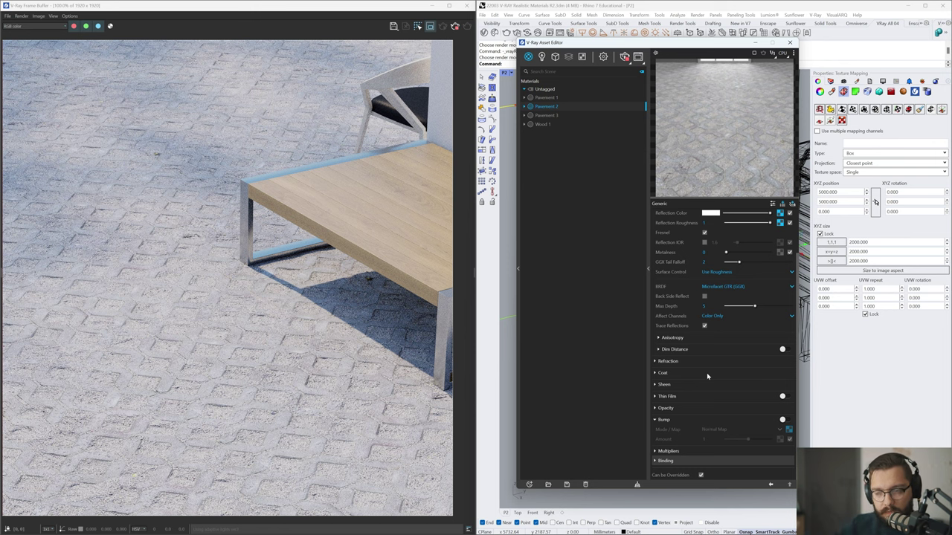
pyautogui.scroll(2, 252, 281)
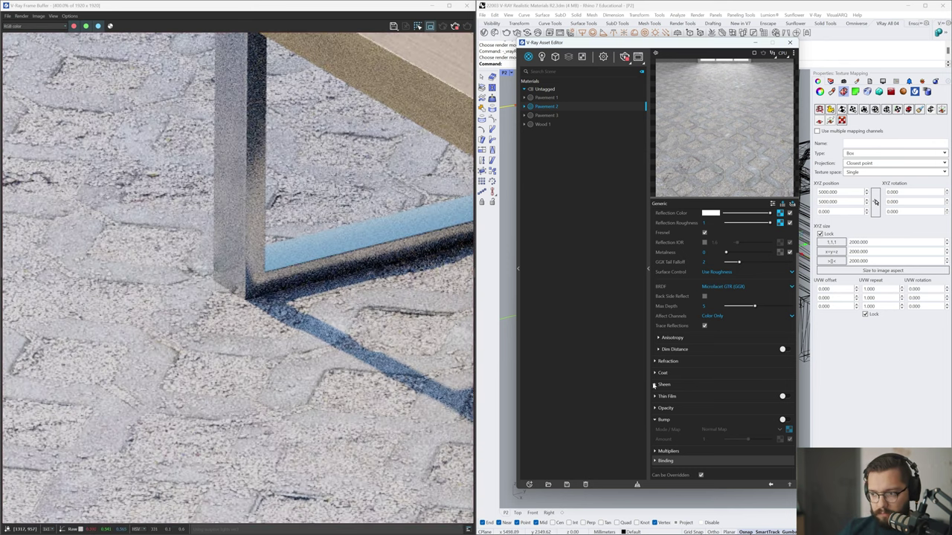
pyautogui.click(783, 420)
# Draw a render region over the bench's front leg and nearby pavement, and set the Pavement 2 bump amount to 0.5
pyautogui.scroll(-3, 414, 44)
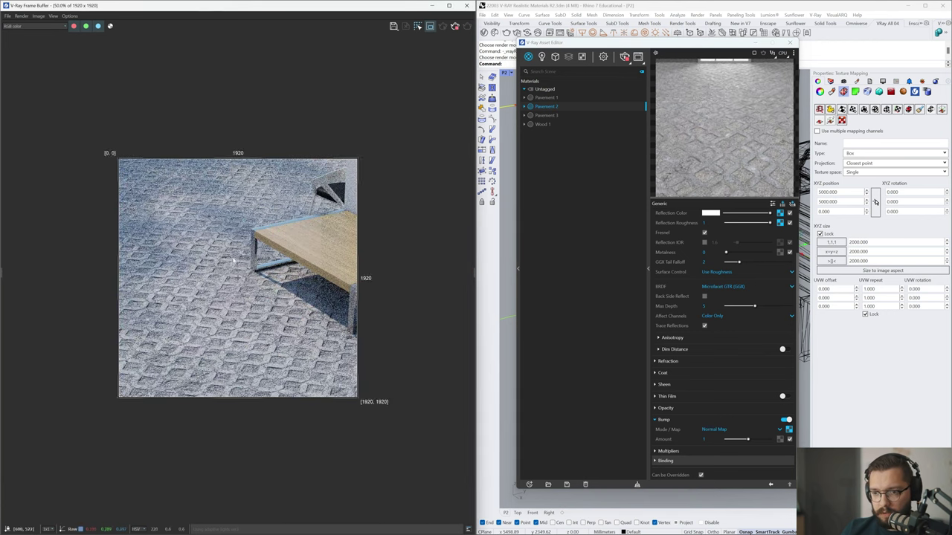
pyautogui.scroll(2, 251, 274)
pyautogui.scroll(-1, 280, 302)
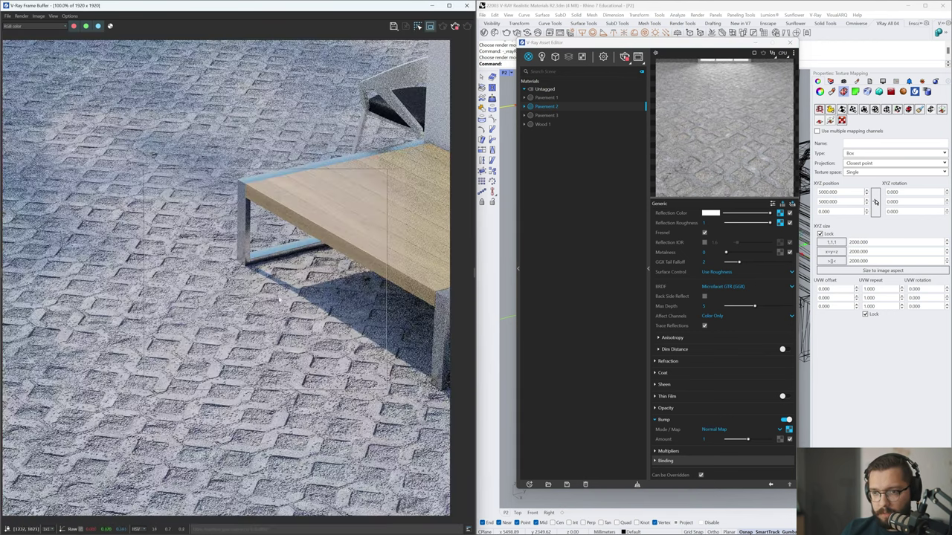
pyautogui.click(703, 438)
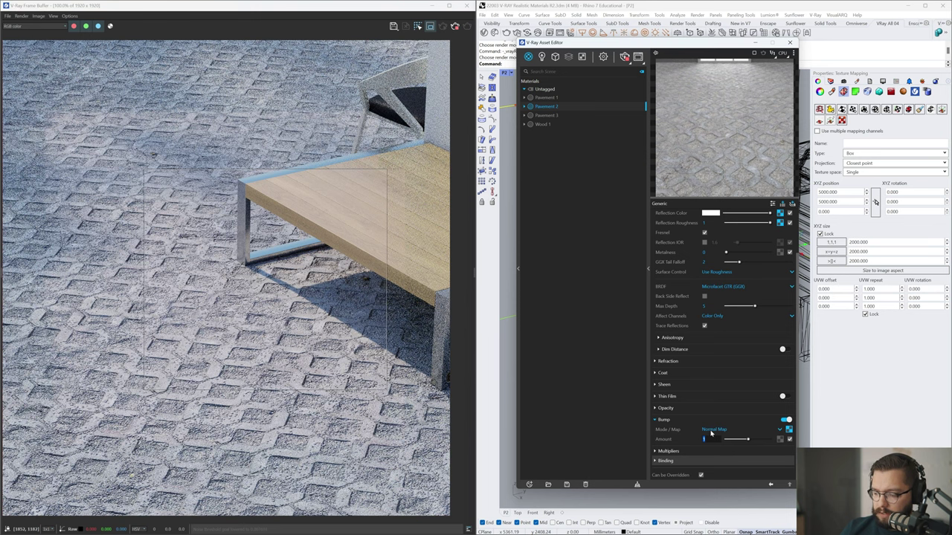
pyautogui.press('Return')
# Compare the reduced bump inside the render region with the surrounding pavement, and turn off region rendering
pyautogui.scroll(1, 203, 341)
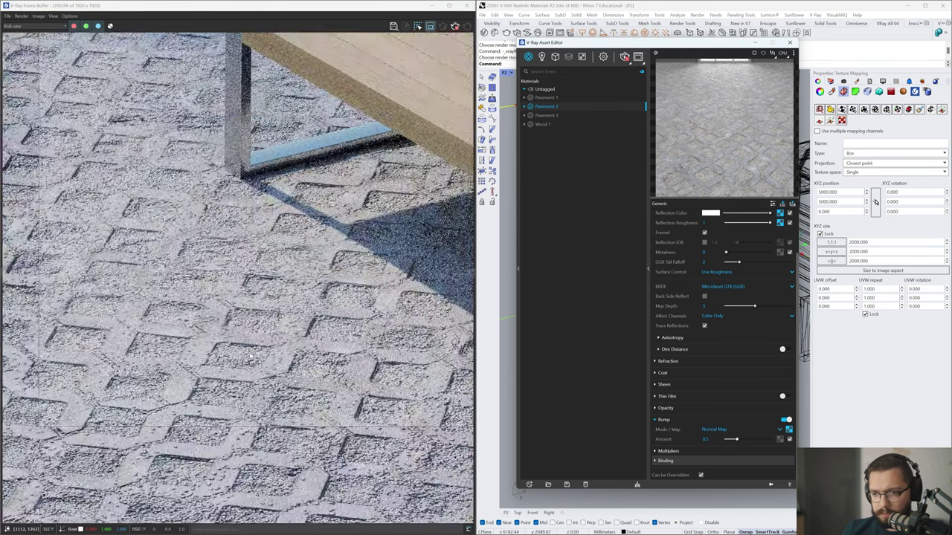
pyautogui.scroll(-1, 203, 341)
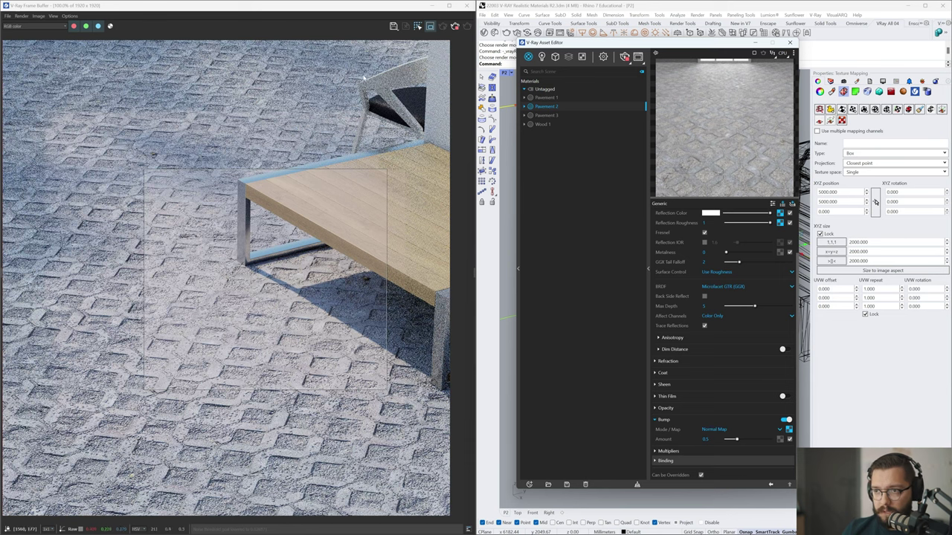
pyautogui.scroll(-2, 255, 301)
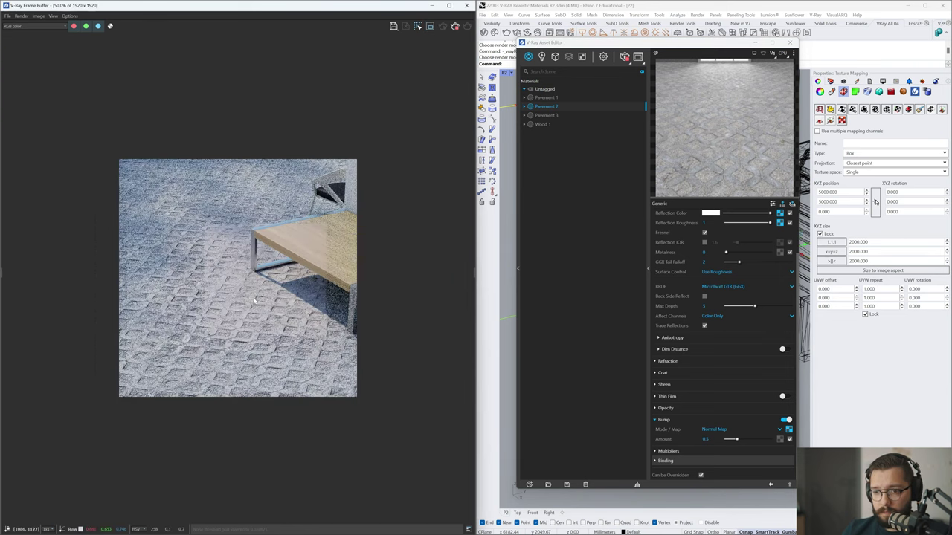
pyautogui.scroll(2, 256, 275)
pyautogui.scroll(-2, 257, 275)
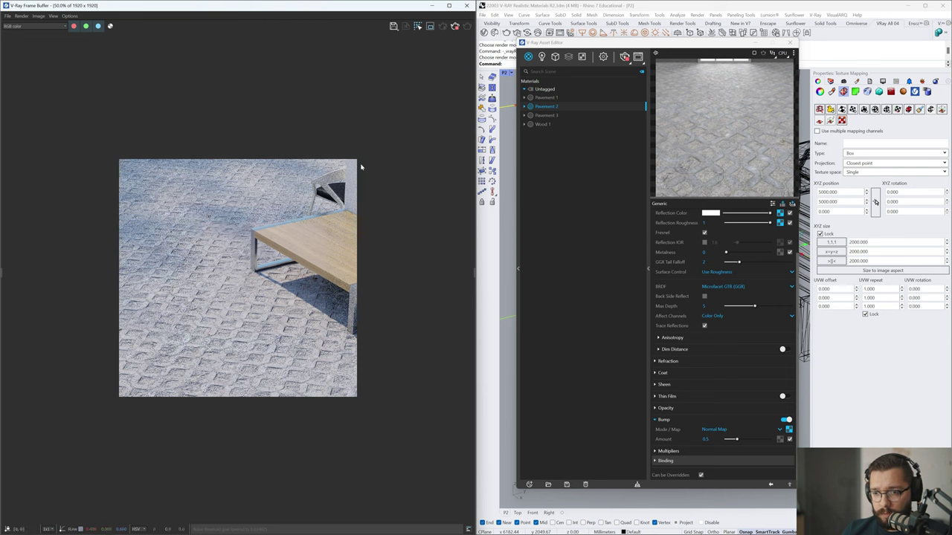
# Stop the interactive render, start a new render of the full image and inspect the pavers near the bench leg
pyautogui.click(455, 26)
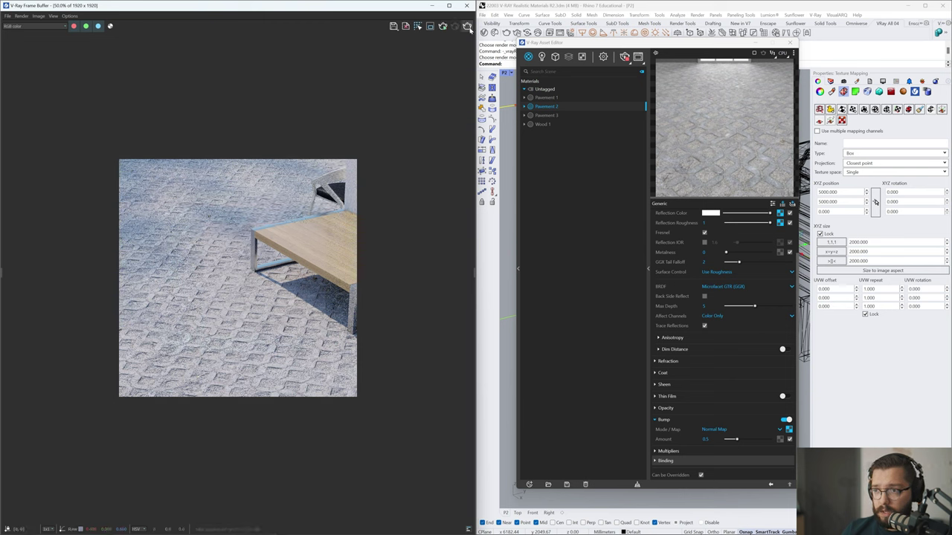
pyautogui.click(467, 26)
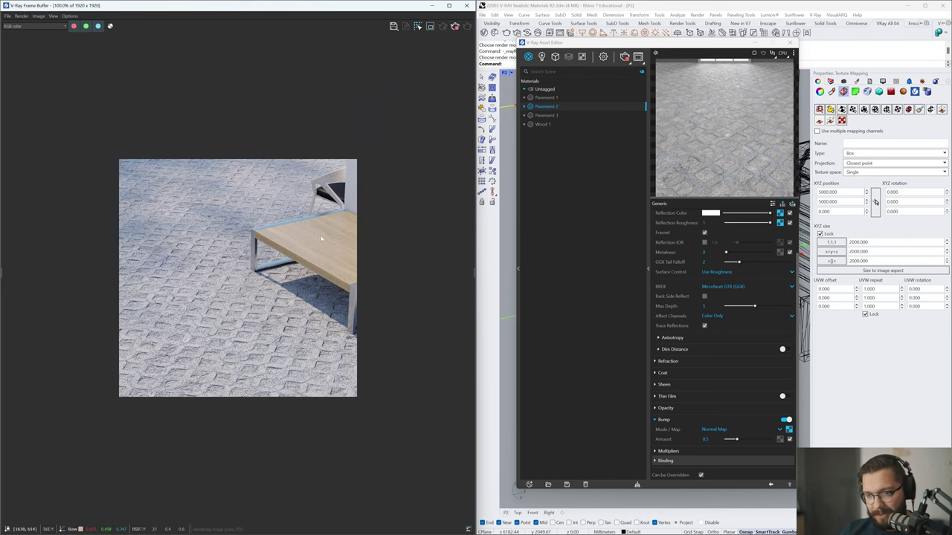
pyautogui.scroll(3, 236, 307)
pyautogui.scroll(1, 236, 305)
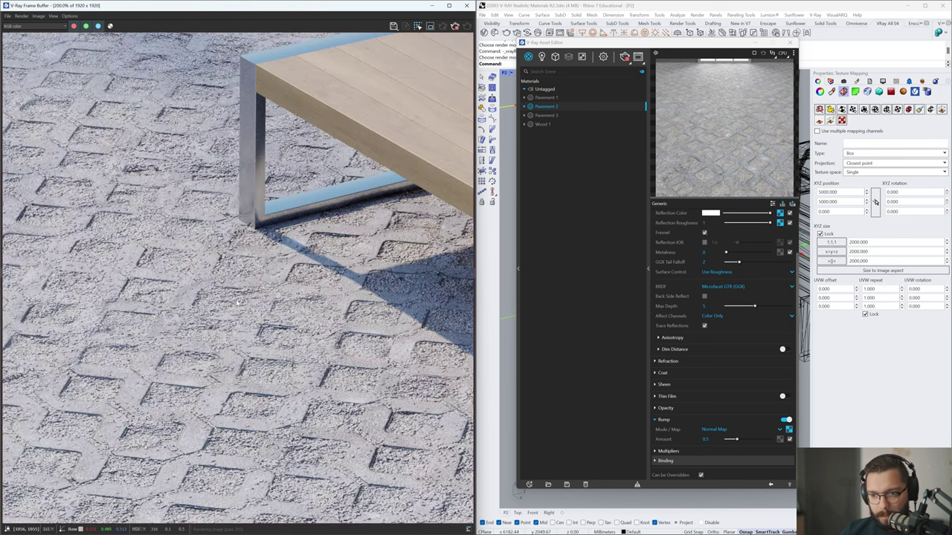
# Examine the pavers around the bench in the full-image render, both close up and as a whole
pyautogui.scroll(-1, 237, 303)
pyautogui.scroll(-1, 231, 312)
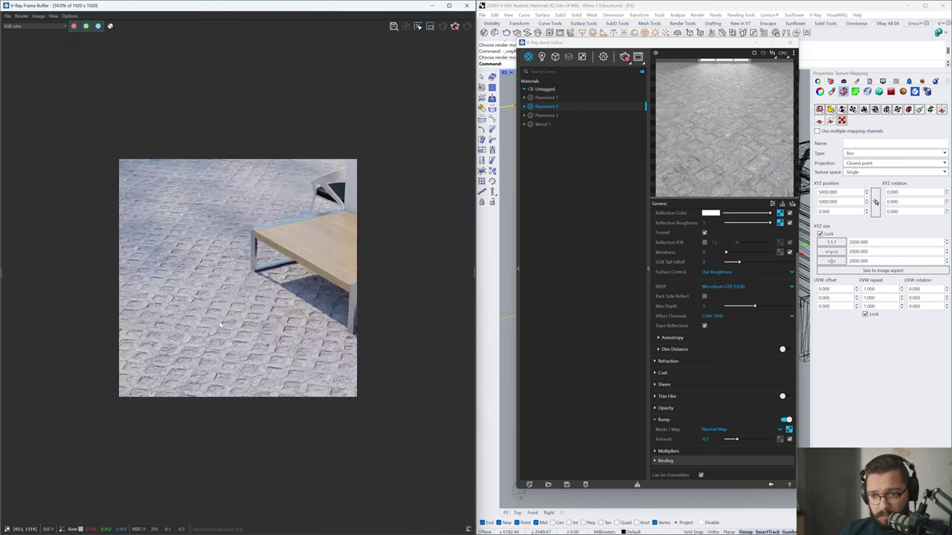
pyautogui.scroll(1, 223, 318)
pyautogui.scroll(-1, 221, 321)
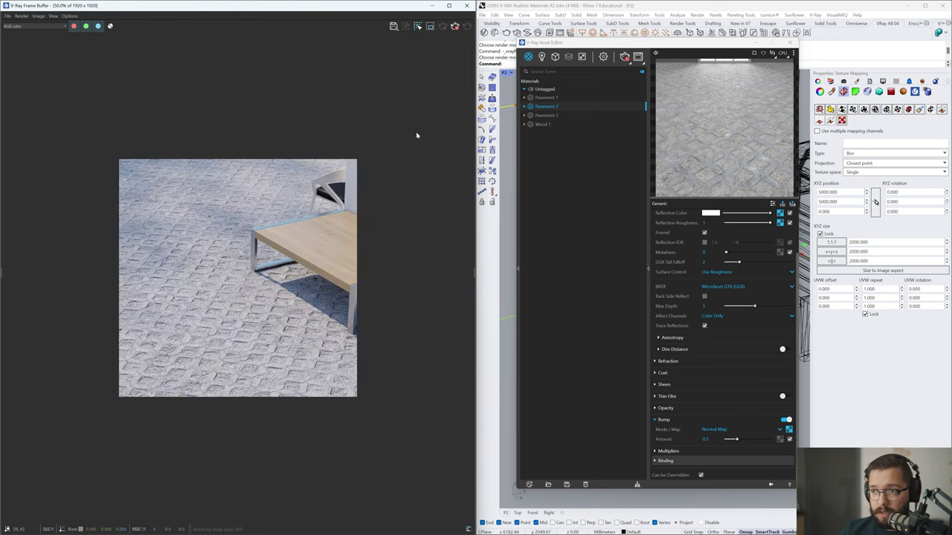
# Switch to File Explorer, go up to the 22003 Materials folder and view the preview image of the vertically ribbed metal
pyautogui.hotkey('alt', 'Tab')
pyautogui.hotkey('alt', 'Tab')
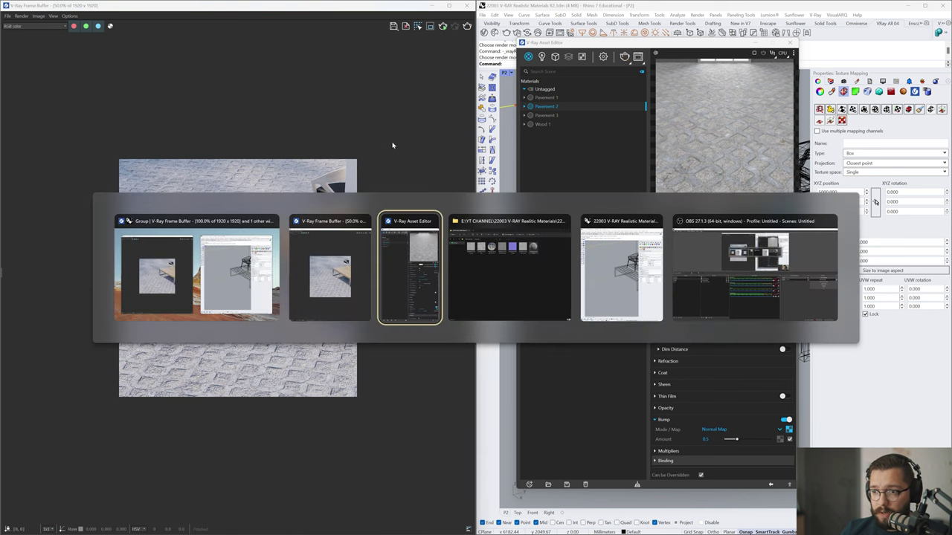
pyautogui.hotkey('alt', 'Up')
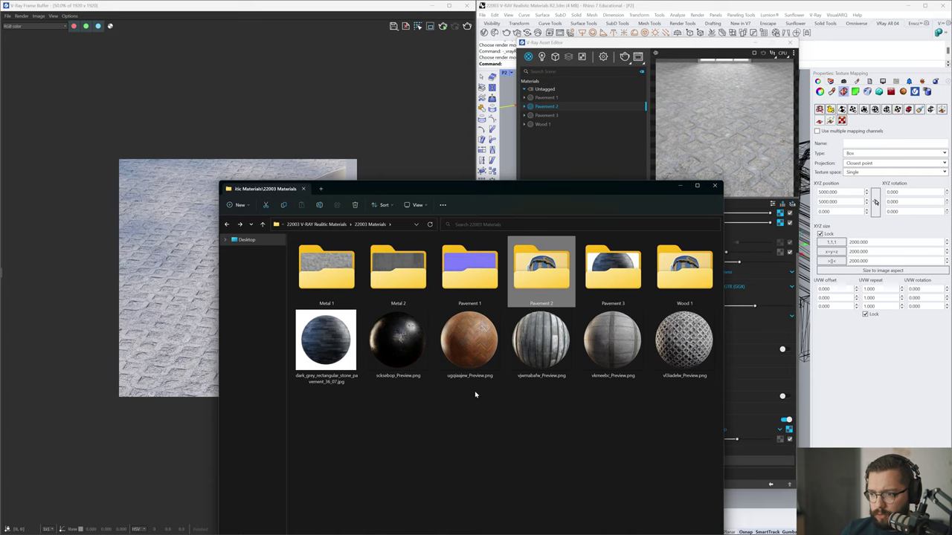
pyautogui.doubleClick(541, 341)
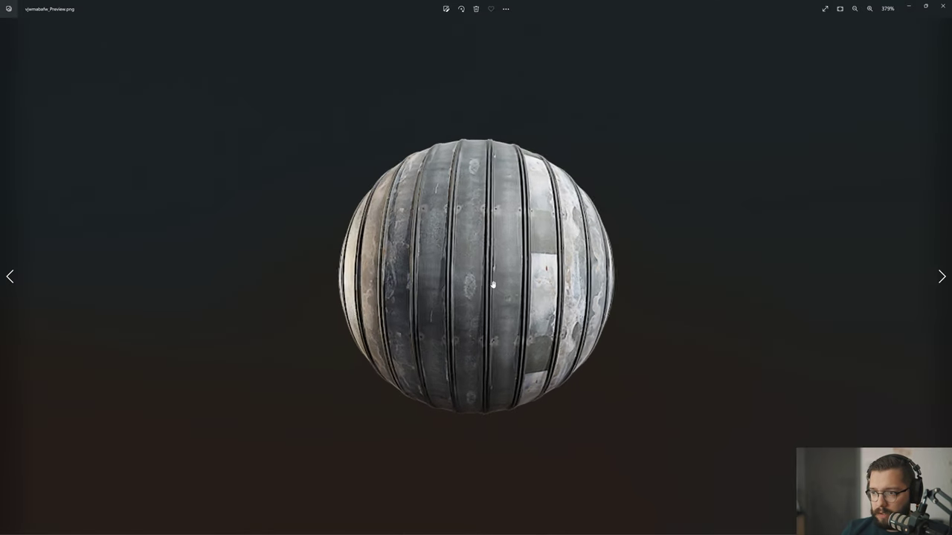
pyautogui.press('Escape')
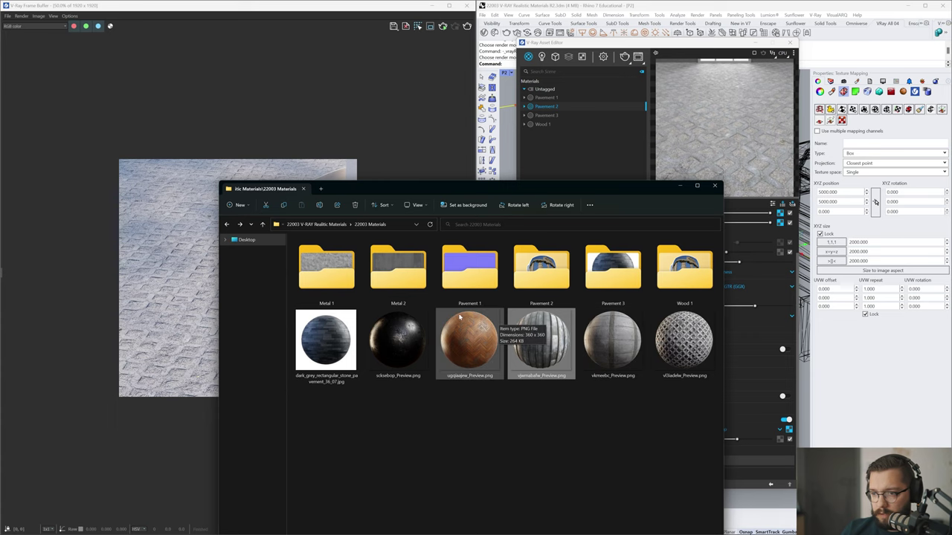
# Open the Metal 2 texture folder, copy its path and return to the V-Ray Asset Editor
pyautogui.doubleClick(397, 266)
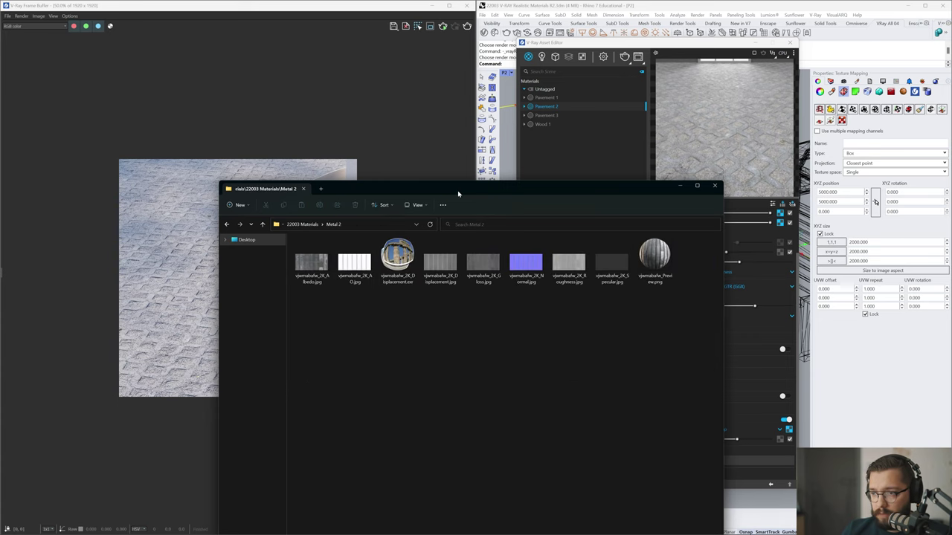
pyautogui.moveTo(458, 192); pyautogui.dragTo(478, 147)
pyautogui.click(372, 180)
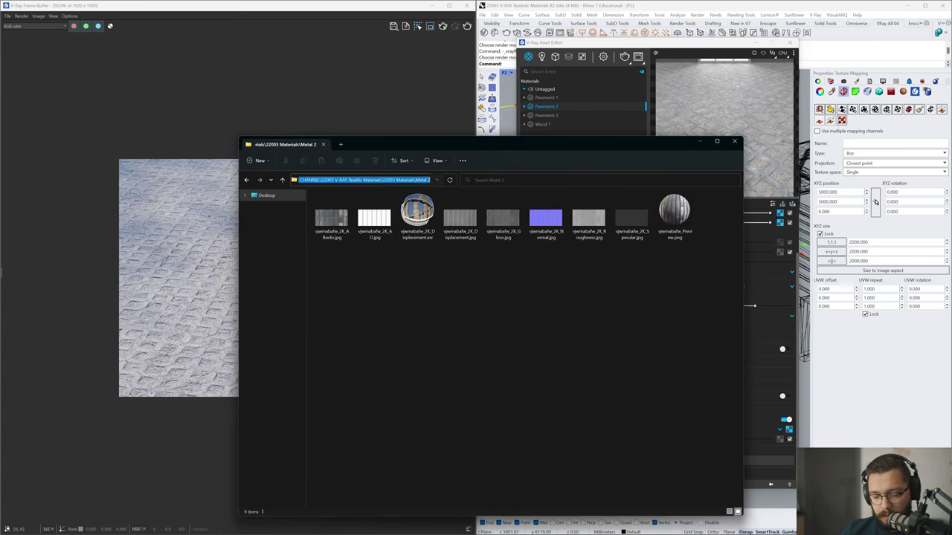
pyautogui.click(414, 319)
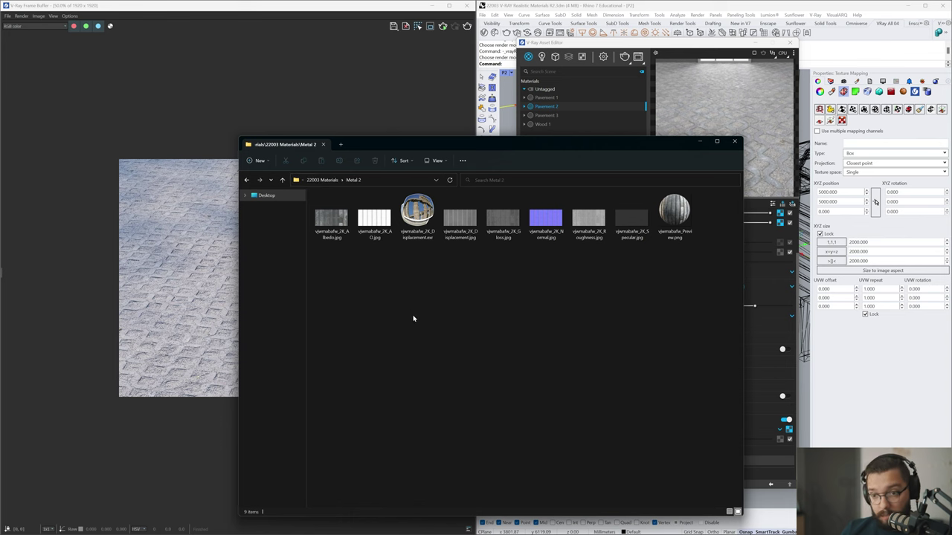
pyautogui.click(367, 121)
pyautogui.click(572, 495)
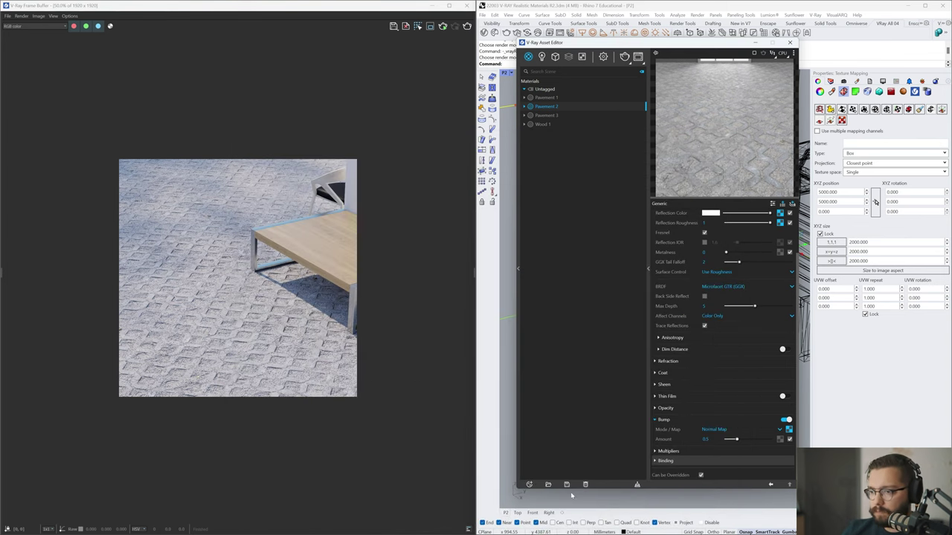
# Create a Generic material and name it Metal 1
pyautogui.click(529, 484)
pyautogui.moveTo(540, 474)
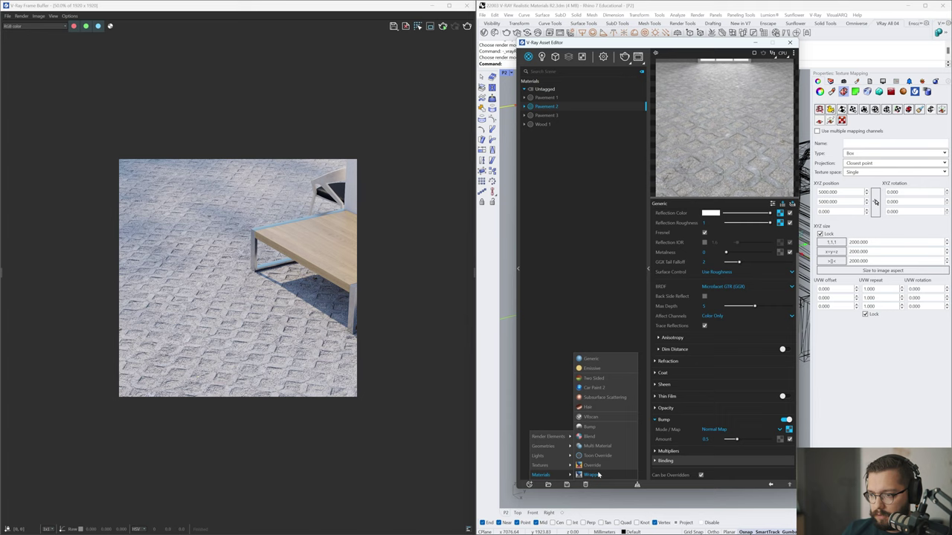
pyautogui.click(588, 359)
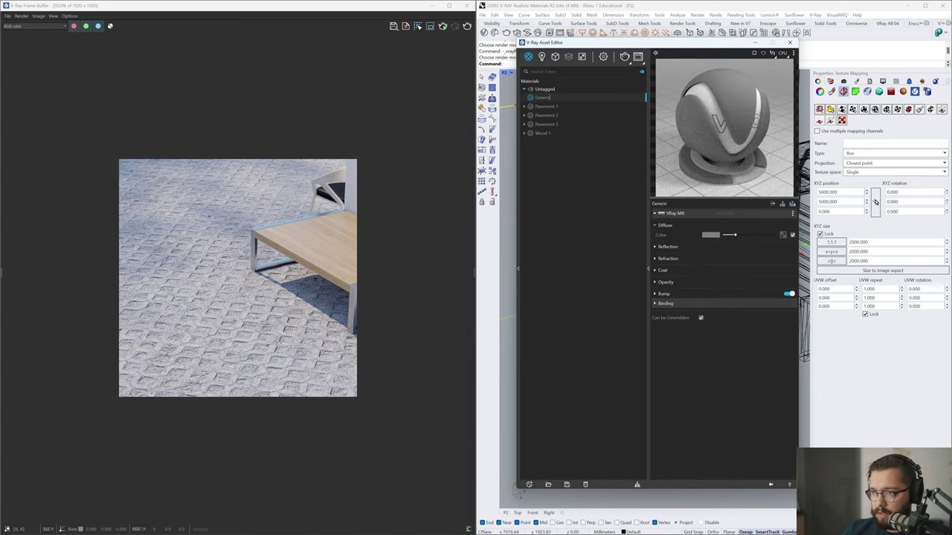
pyautogui.write('Metal 1')
pyautogui.press('Return')
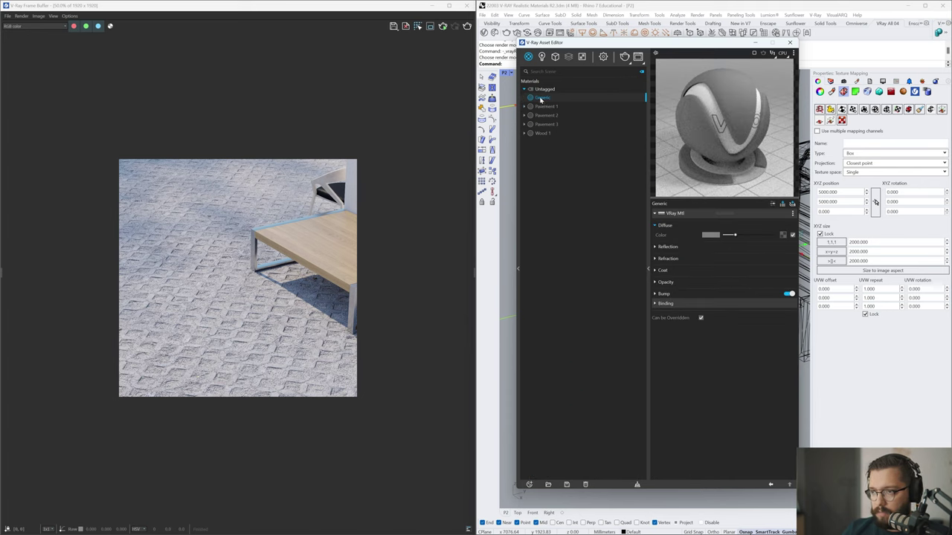
# Find the Pavement 2 displacement among the geometry assets and disable it
pyautogui.click(581, 57)
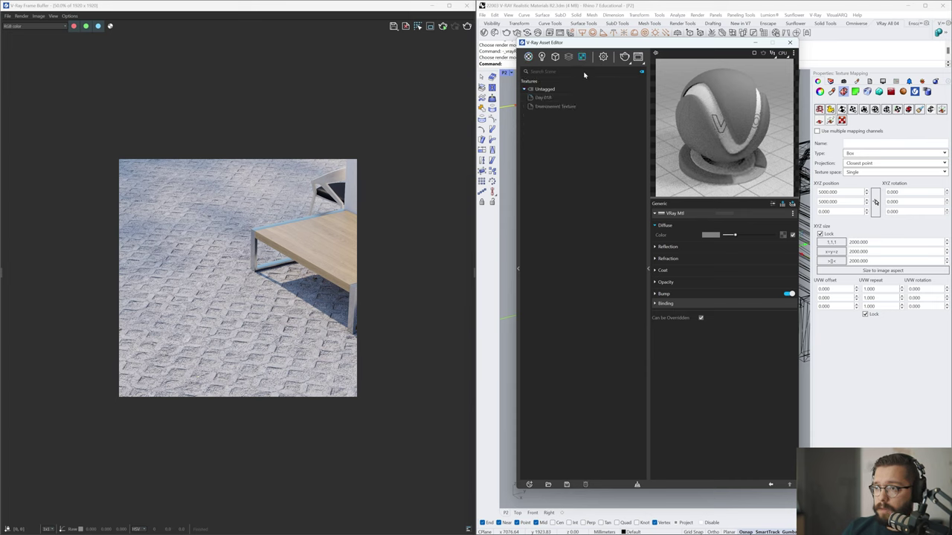
pyautogui.click(556, 58)
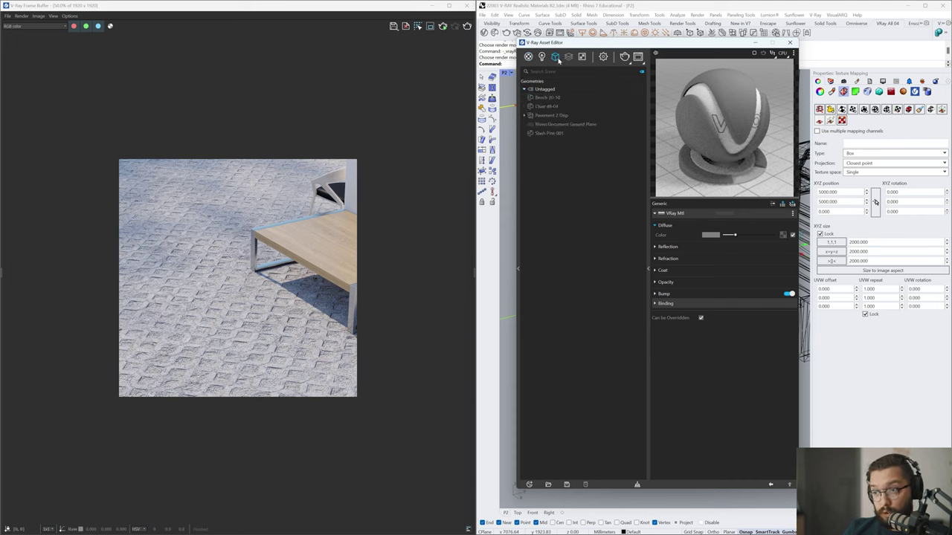
pyautogui.click(549, 116)
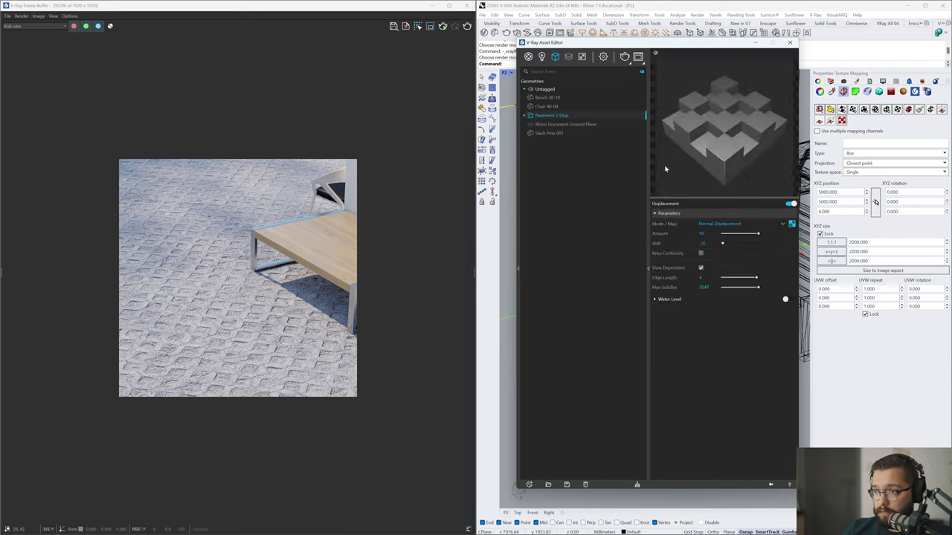
pyautogui.click(790, 204)
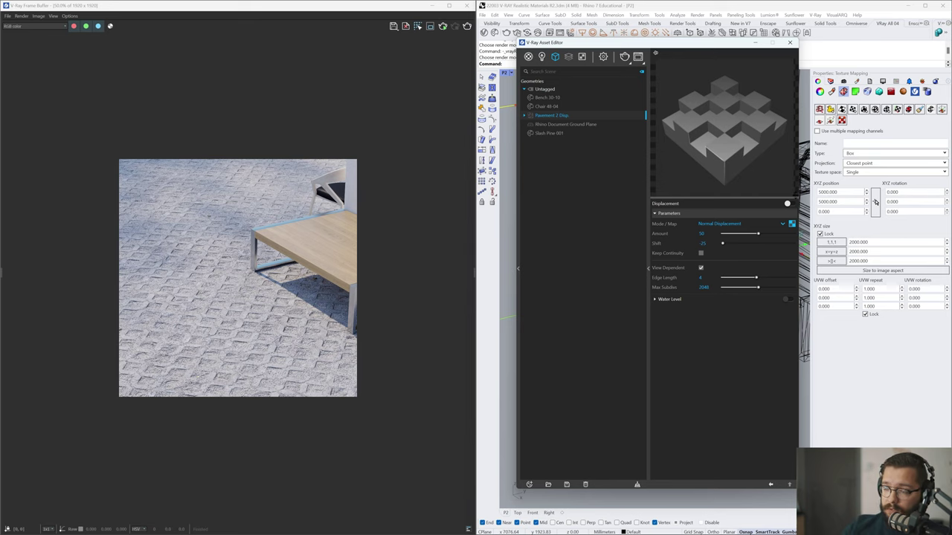
# Go back to the Metal 1 material and set its bump mode to Normal Map
pyautogui.click(528, 56)
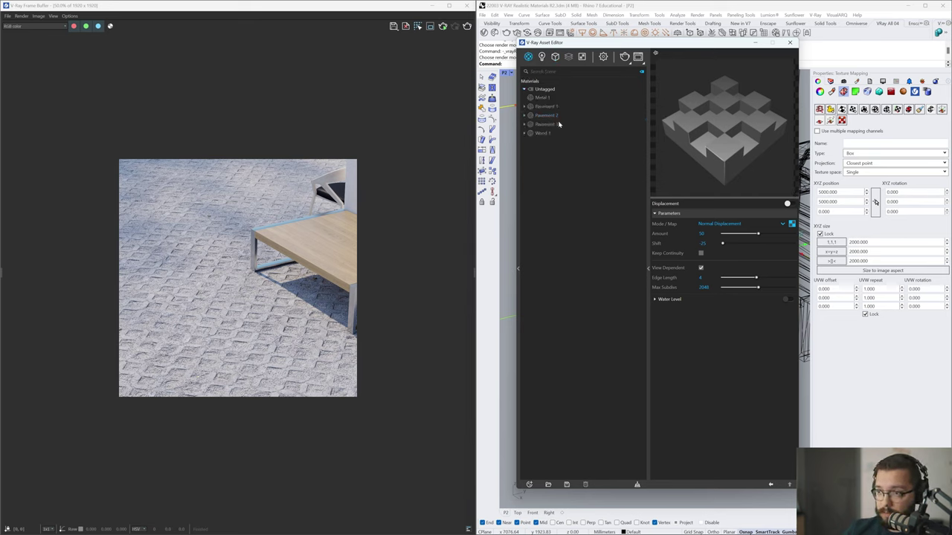
pyautogui.click(544, 98)
pyautogui.click(669, 294)
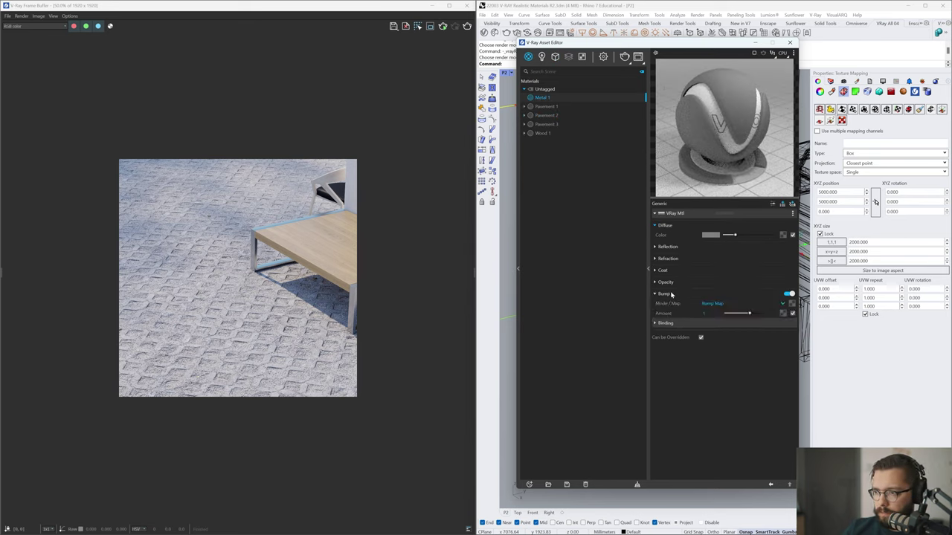
pyautogui.click(714, 304)
pyautogui.click(714, 321)
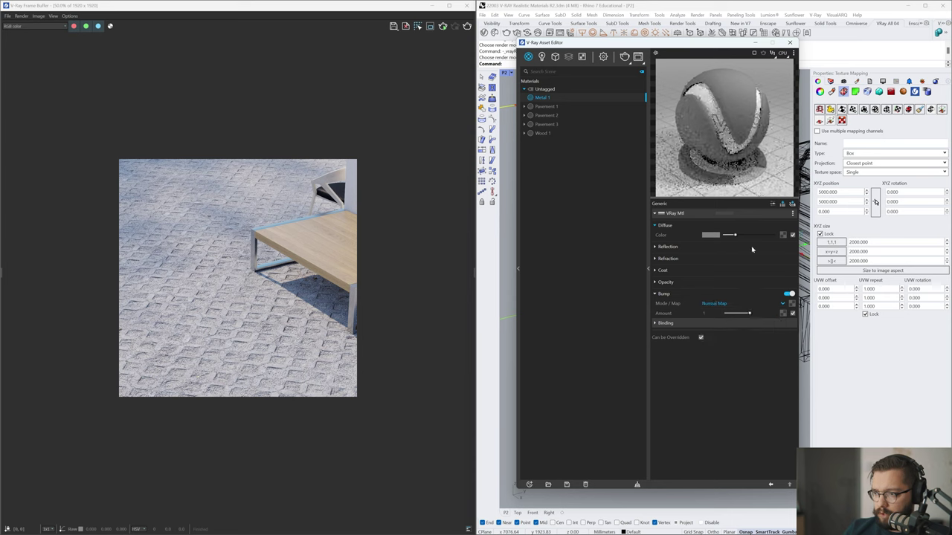
# Give Metal 1 Use Roughness surface control, a black diffuse color and a white reflection color with advanced settings shown, previewing it as a floor
pyautogui.click(669, 248)
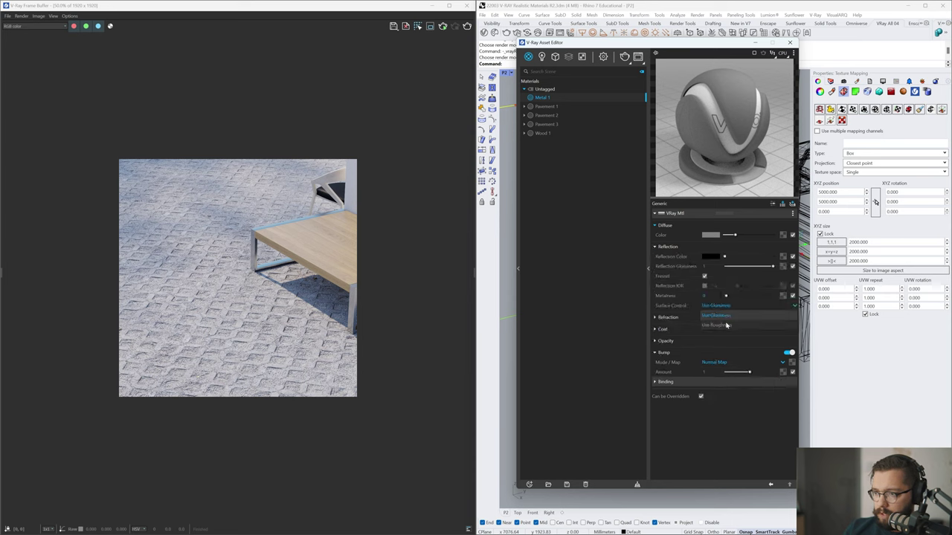
pyautogui.click(772, 205)
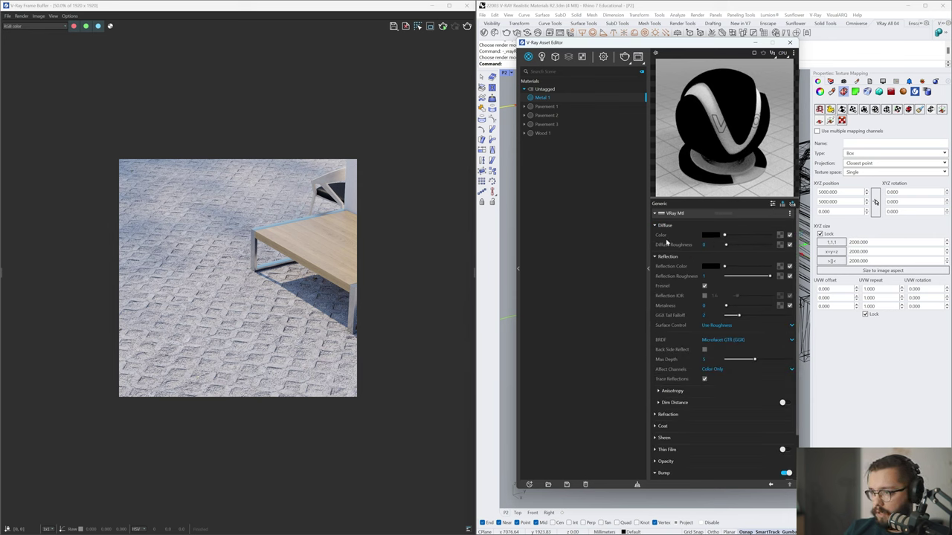
pyautogui.click(792, 54)
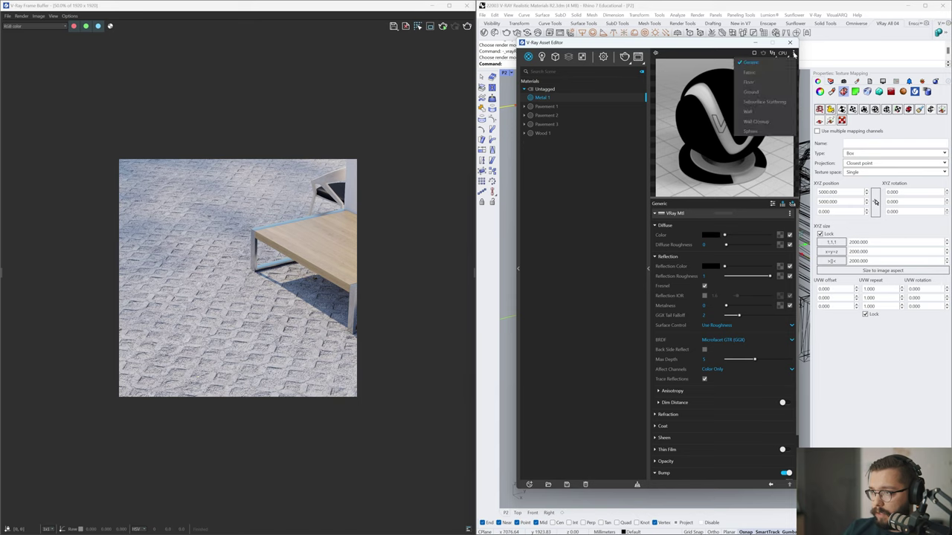
pyautogui.click(764, 75)
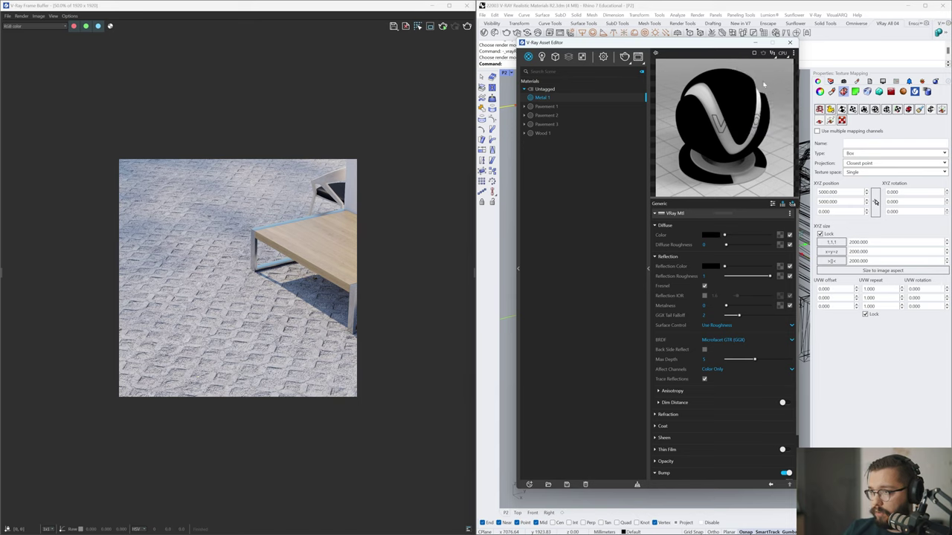
pyautogui.moveTo(725, 266); pyautogui.dragTo(817, 270)
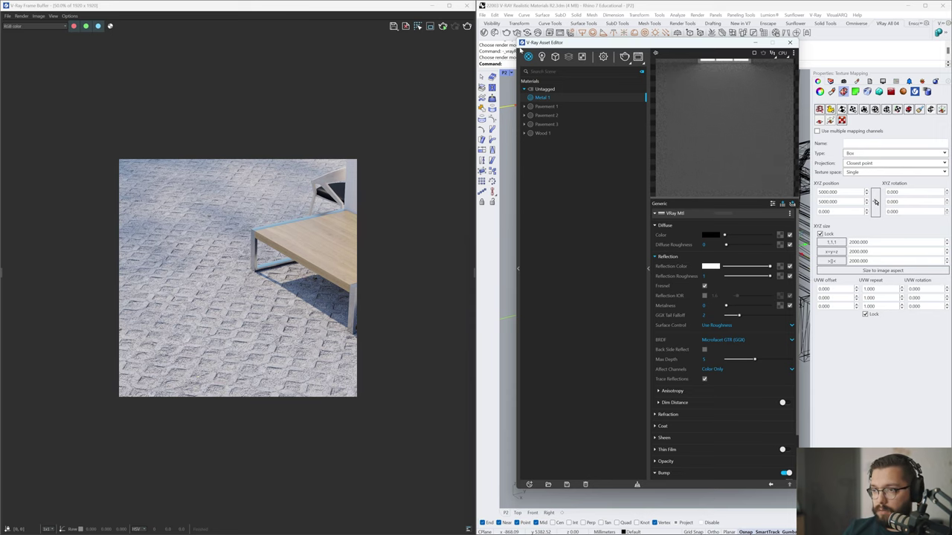
# Move the Asset Editor aside, check the texture maps in the Metal 2 folder and switch back to Rhino
pyautogui.moveTo(572, 42); pyautogui.dragTo(542, 75)
pyautogui.click(527, 93)
pyautogui.click(530, 101)
pyautogui.hotkey('alt', 'Tab')
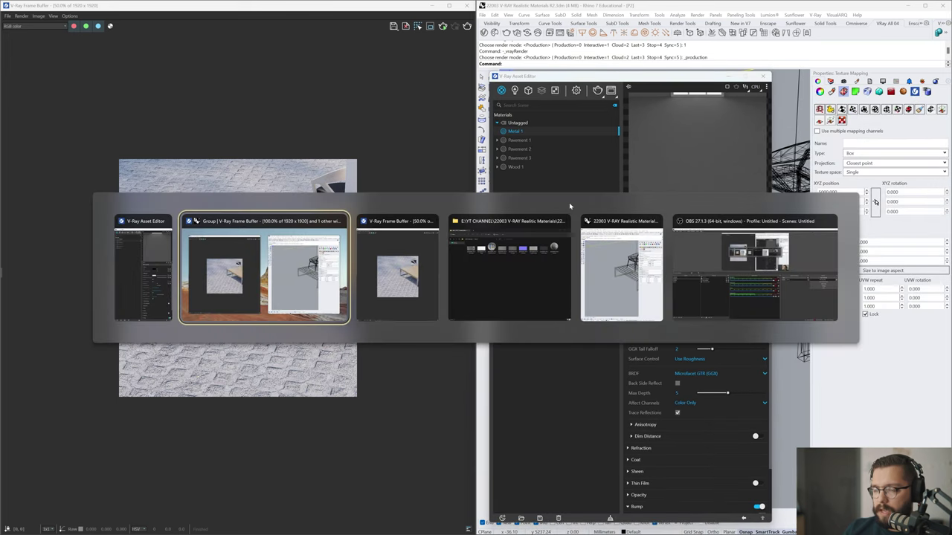
pyautogui.click(517, 279)
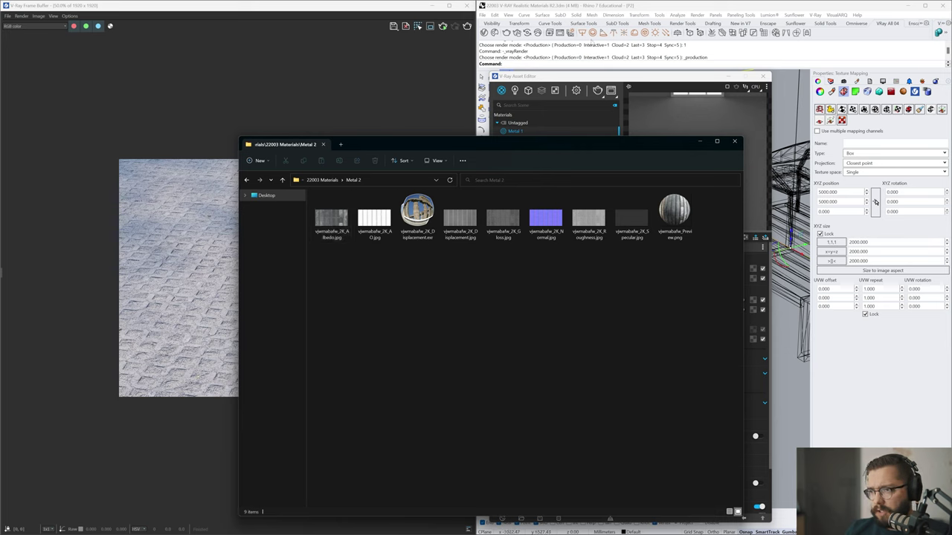
pyautogui.click(587, 5)
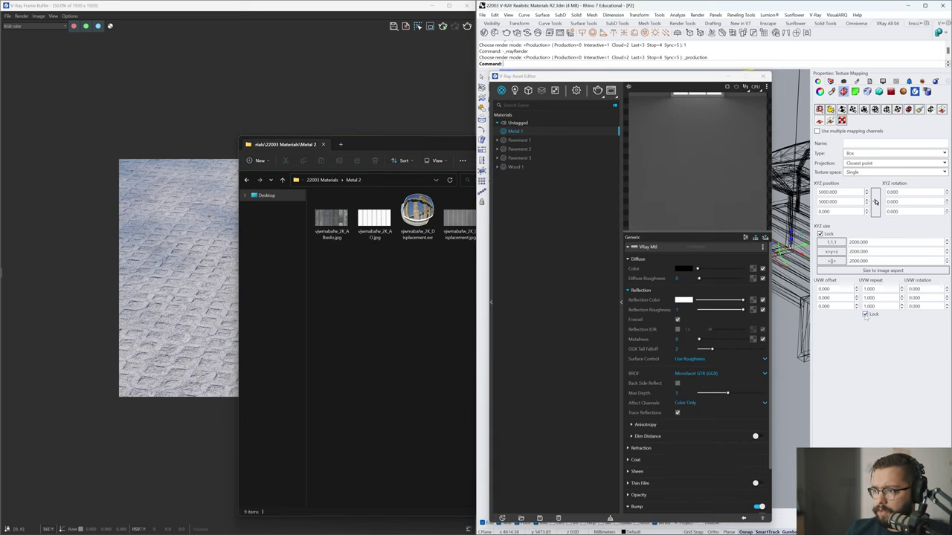
# Unlock the box mapping's XYZ size, set the Y size to 1000, and start an interactive render
pyautogui.click(865, 315)
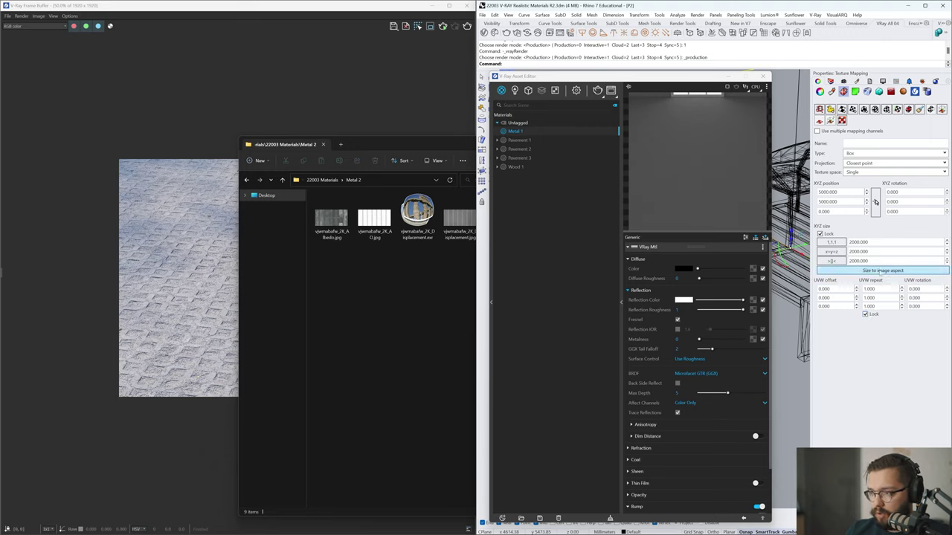
pyautogui.click(877, 252)
pyautogui.write('5')
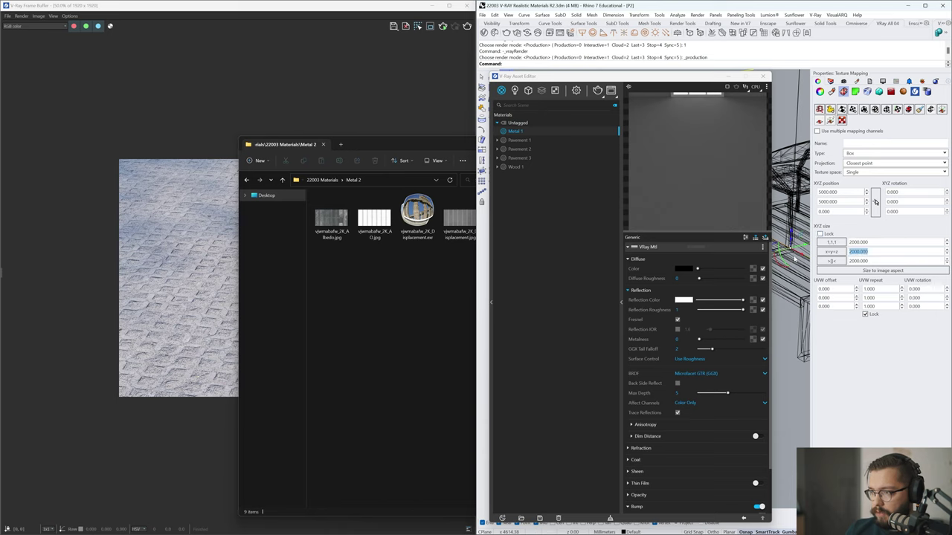
pyautogui.press('Return')
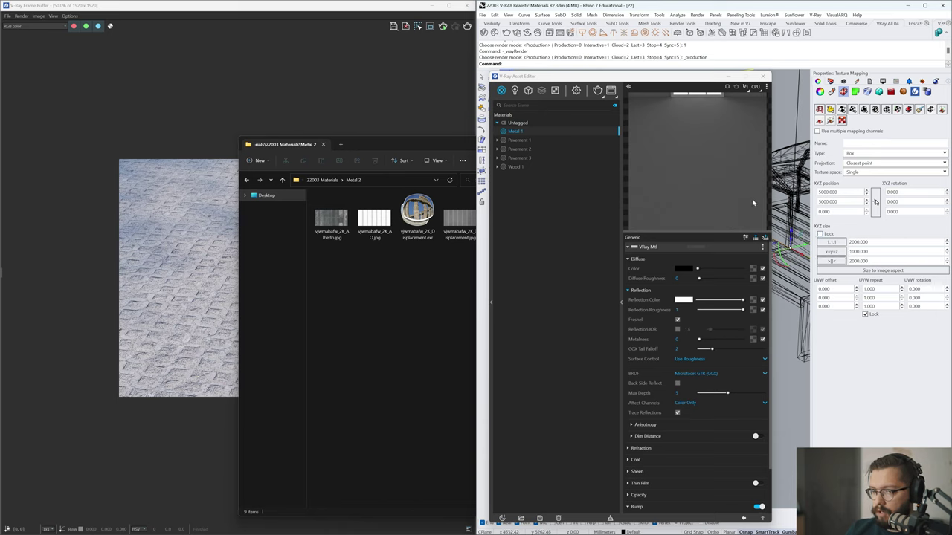
pyautogui.click(597, 110)
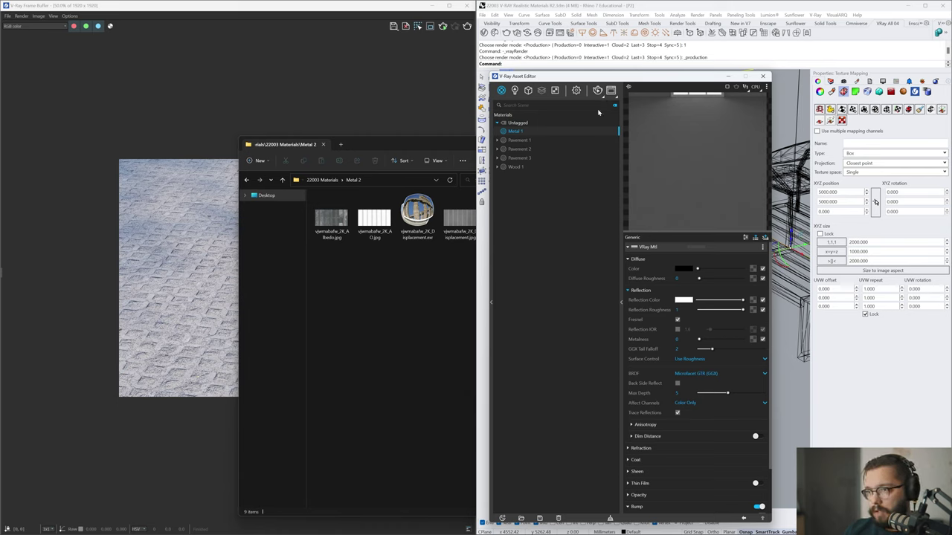
pyautogui.moveTo(568, 77); pyautogui.dragTo(563, 21)
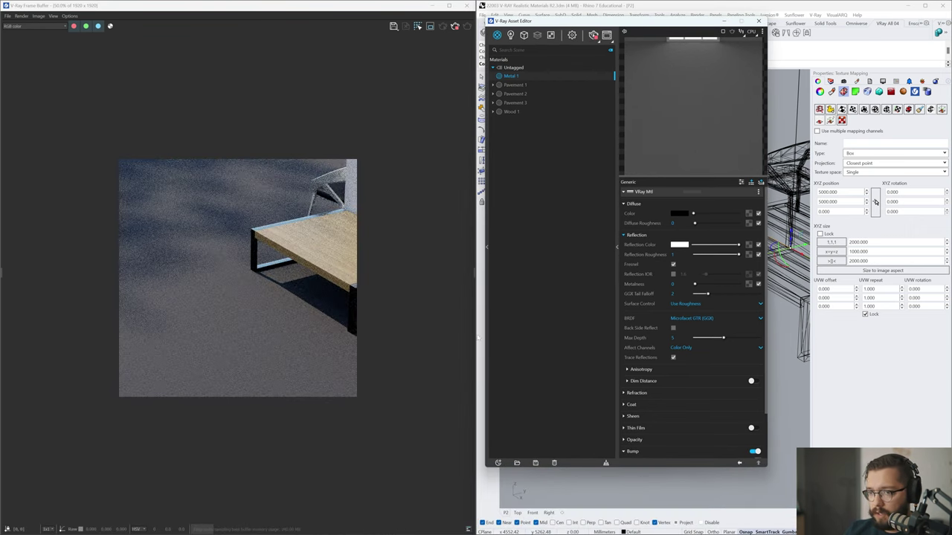
# Load the 2K AO bitmap from the Metal 2 folder into Metal 1's reflection color and return to the material settings
pyautogui.click(748, 244)
pyautogui.click(744, 249)
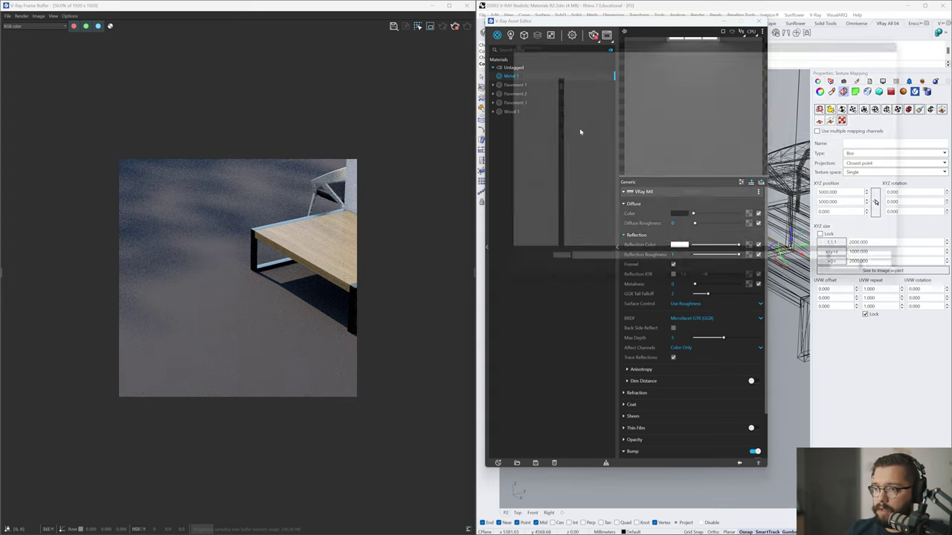
pyautogui.click(790, 48)
pyautogui.write('E:\\YT CHANNEL\\22003 V-RAY Realitic Materials\\22003 Materials\\Metal 2')
pyautogui.press('Return')
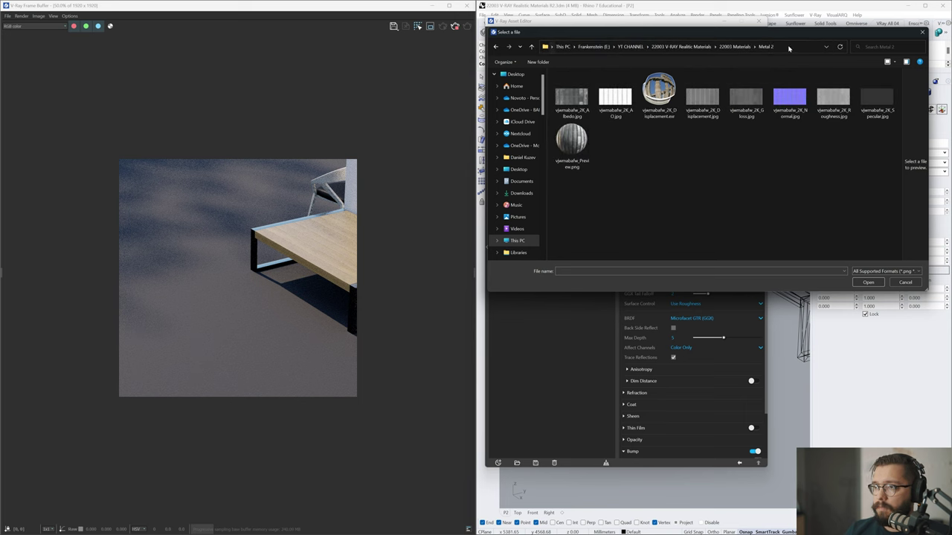
pyautogui.click(628, 110)
pyautogui.doubleClick(628, 109)
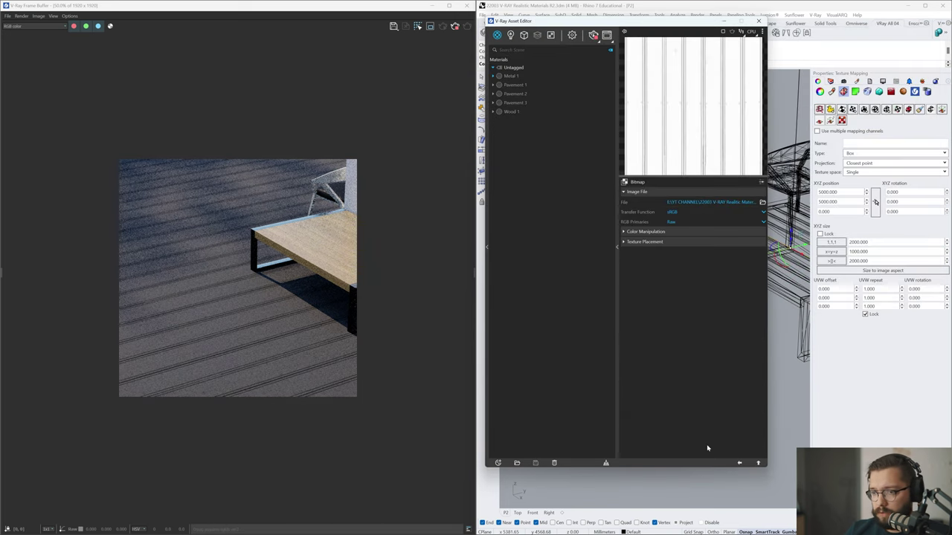
pyautogui.click(739, 464)
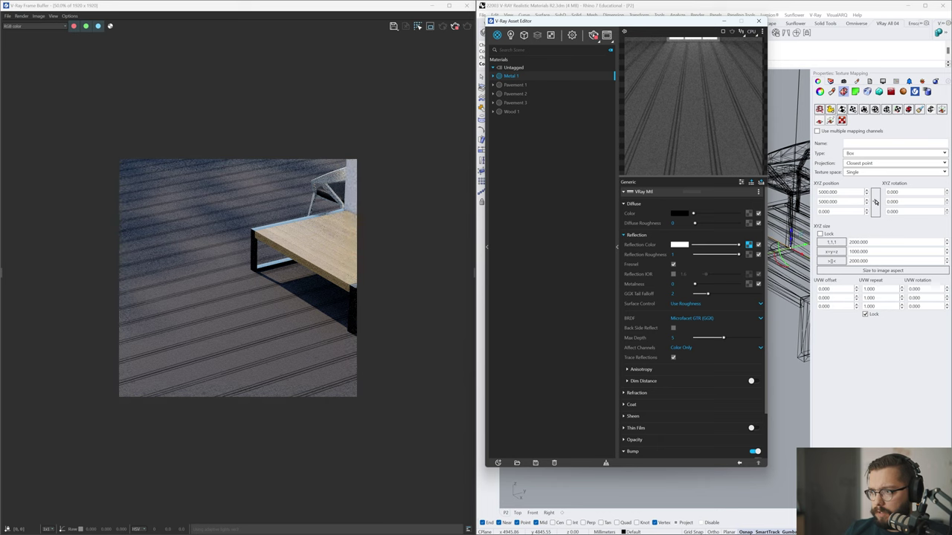
# Try the box mapping with X size 1000 and Y size 2000, restarting the interactive render
pyautogui.click(854, 243)
pyautogui.click(849, 242)
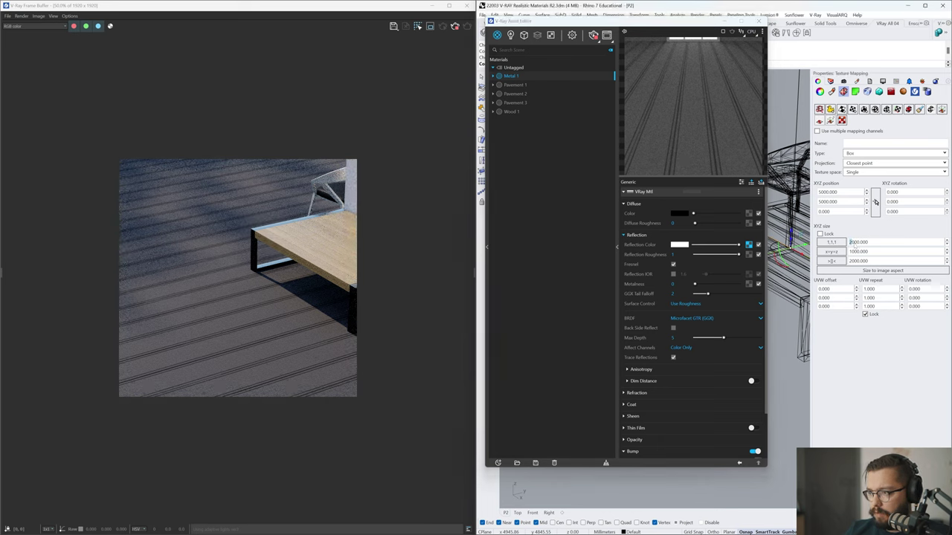
pyautogui.write('1000')
pyautogui.press('Return')
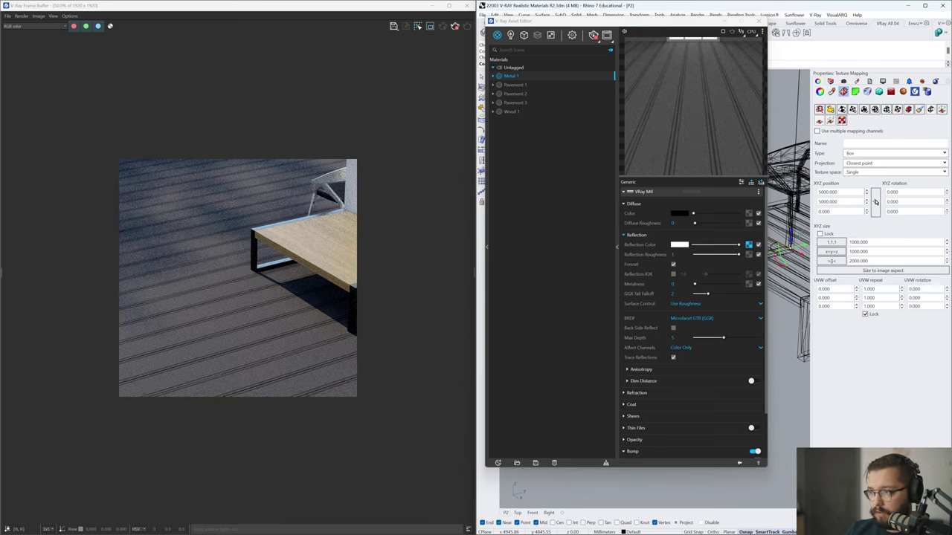
pyautogui.click(852, 251)
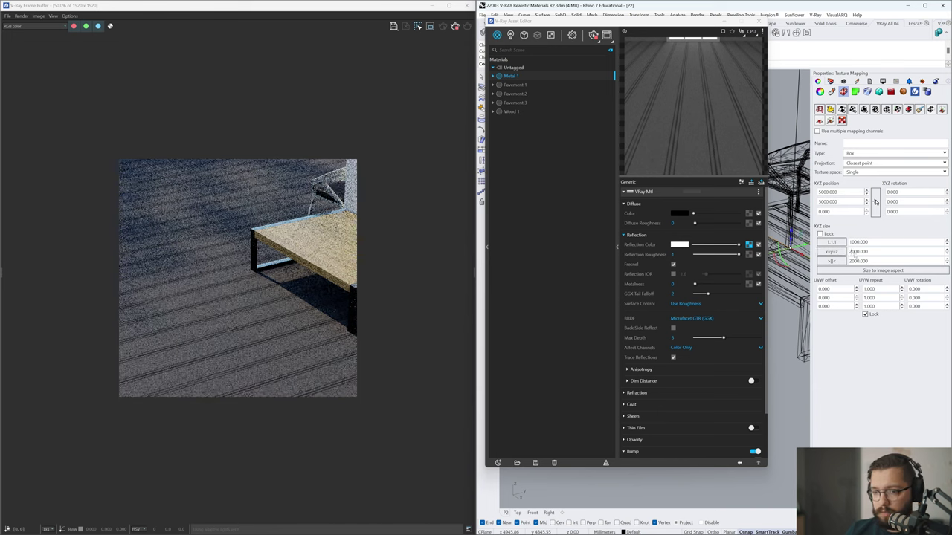
pyautogui.write('2000')
pyautogui.press('Return')
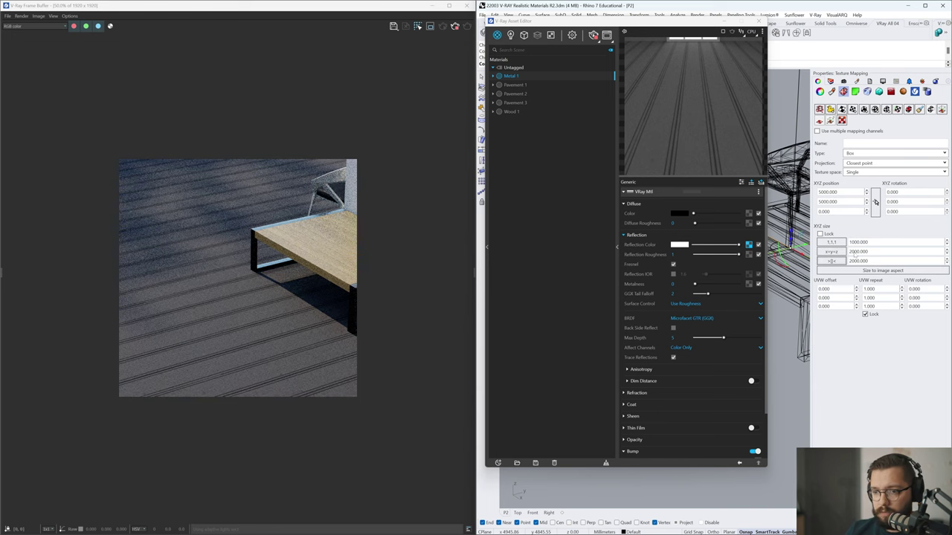
pyautogui.click(593, 35)
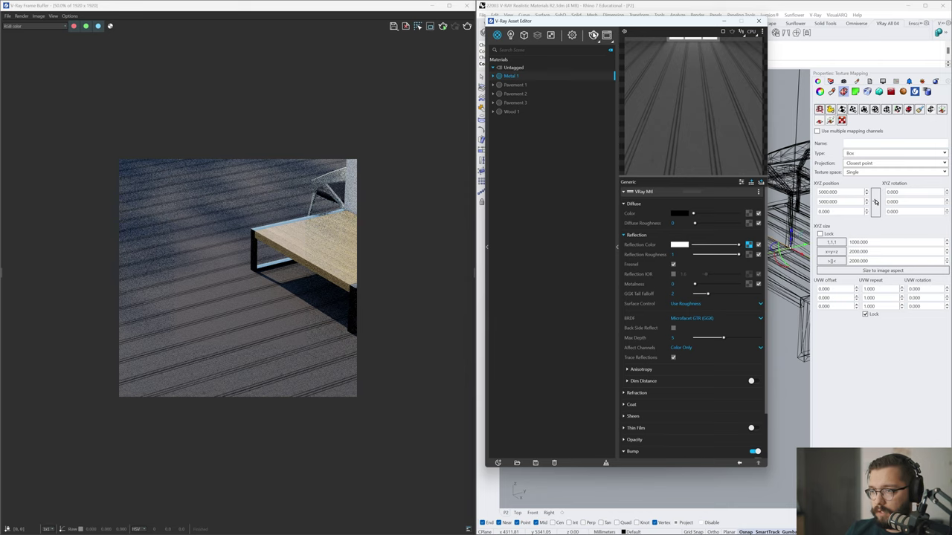
pyautogui.click(593, 35)
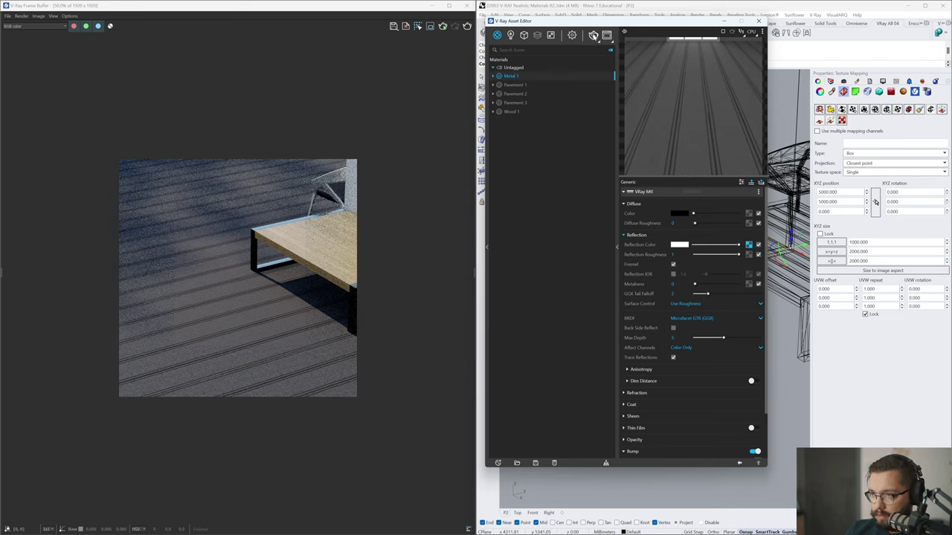
pyautogui.click(593, 35)
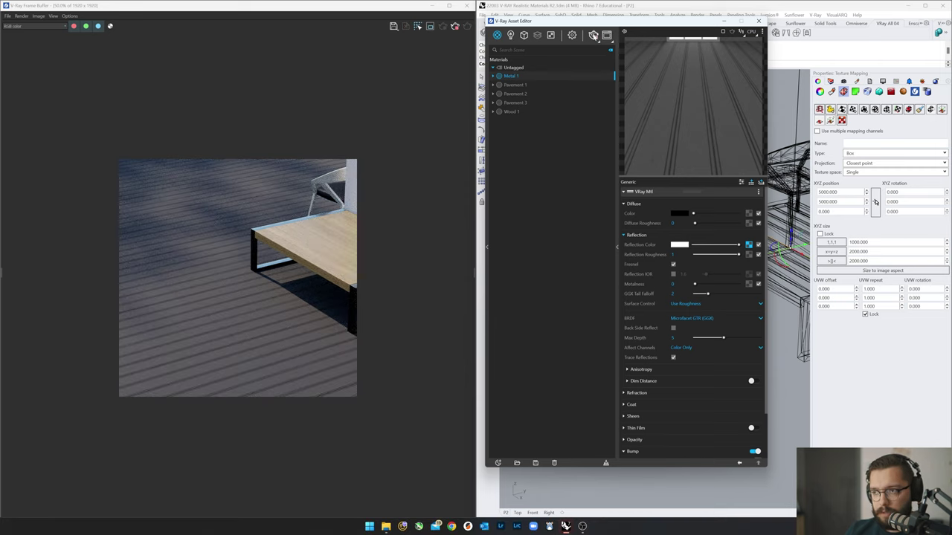
# Set the box mapping's X size to 2000 and Y size to 1000, and rerun the interactive render to check the floor
pyautogui.click(858, 241)
pyautogui.write('2000')
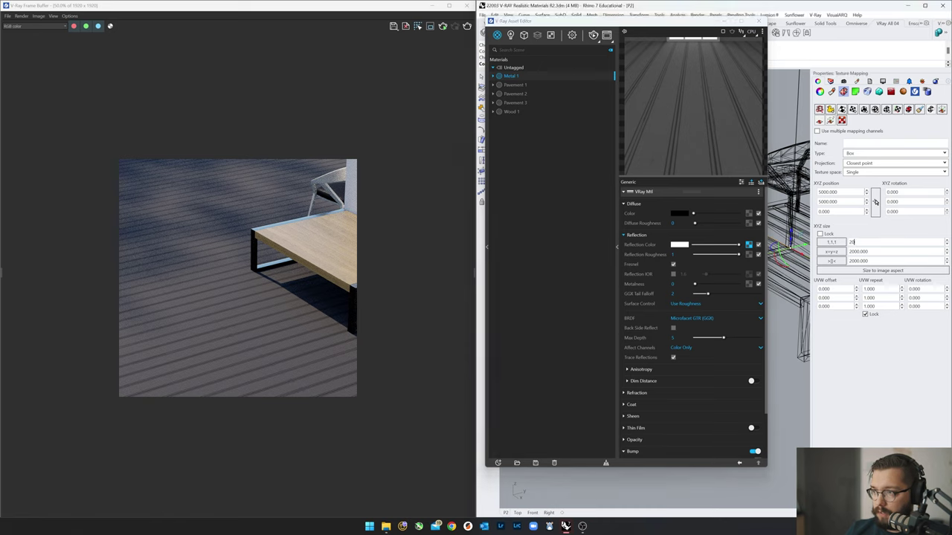
pyautogui.press('Tab')
pyautogui.press('Tab')
pyautogui.write('1000')
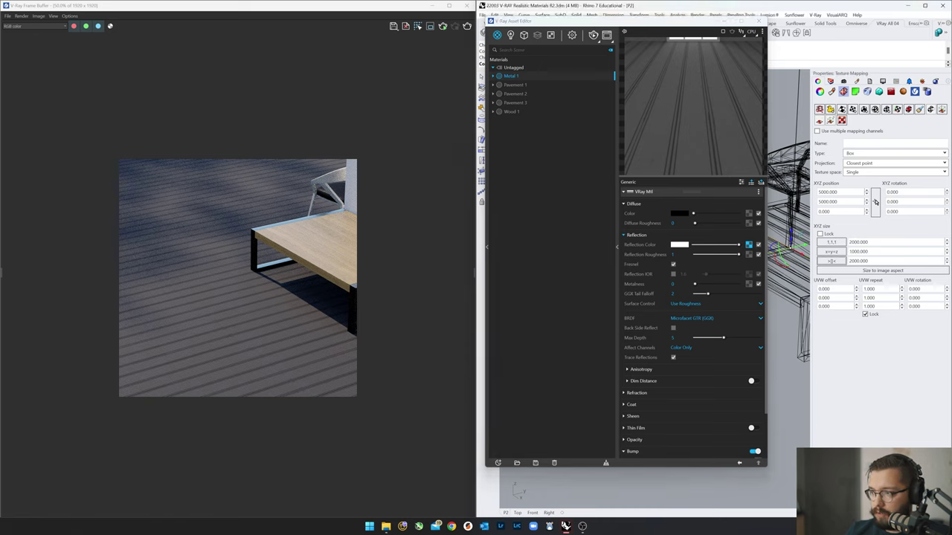
pyautogui.click(531, 146)
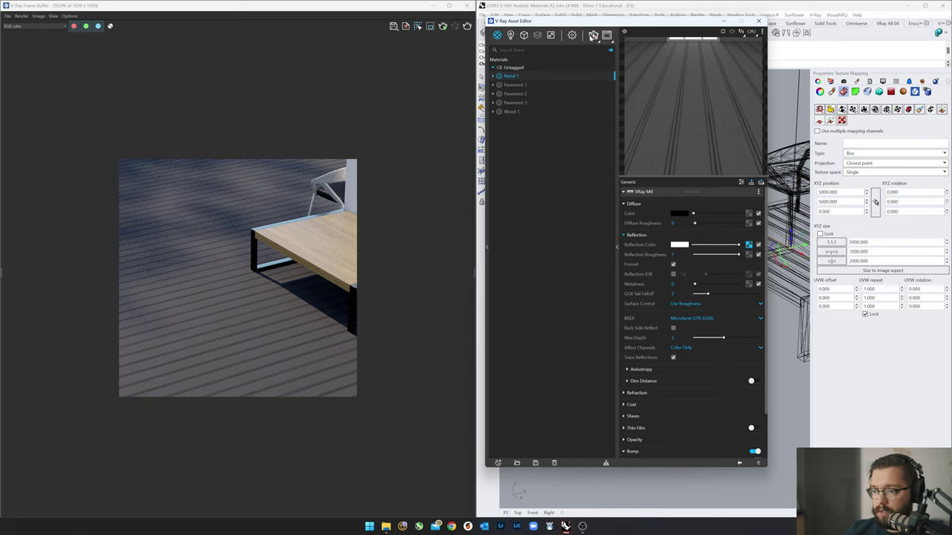
pyautogui.click(592, 35)
pyautogui.scroll(3, 281, 278)
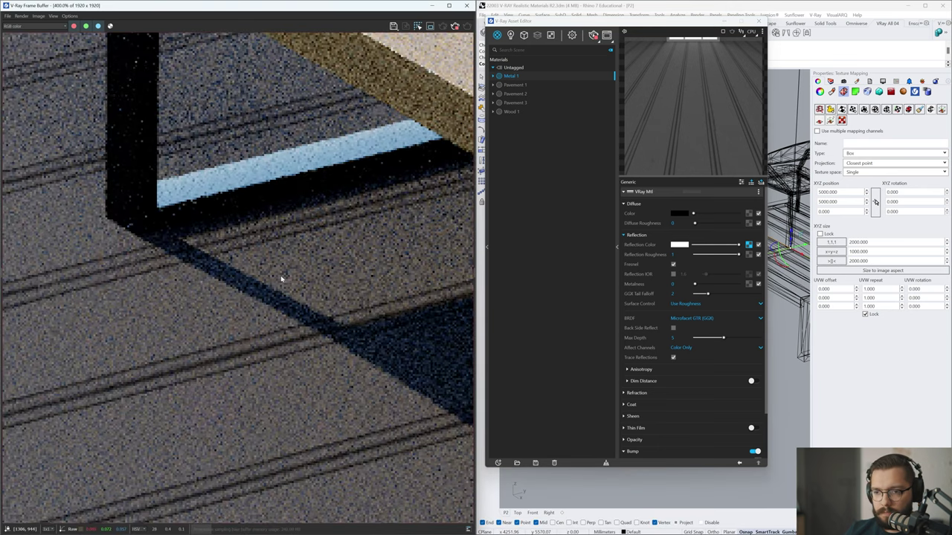
pyautogui.scroll(-2, 281, 278)
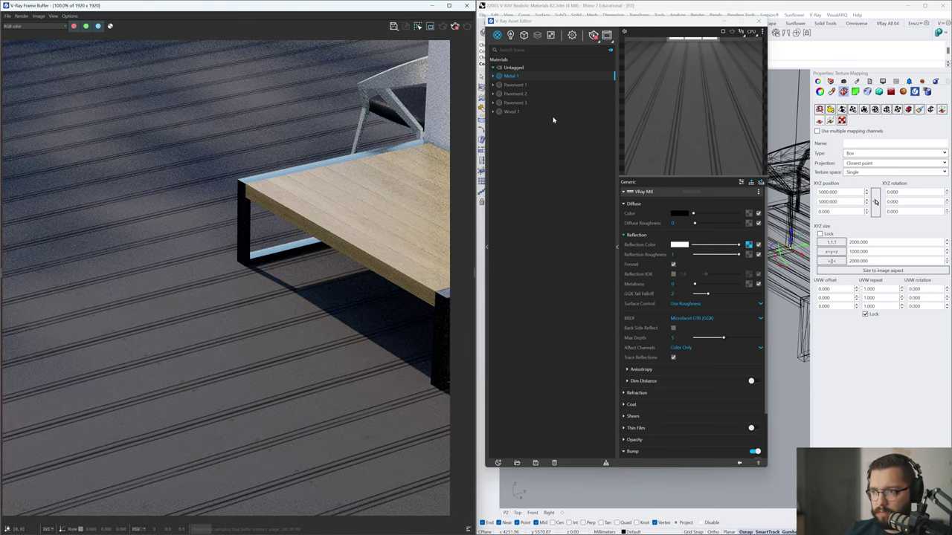
# Load the 2K Roughness bitmap from the Metal 2 folder into Metal 1's reflection roughness
pyautogui.click(748, 254)
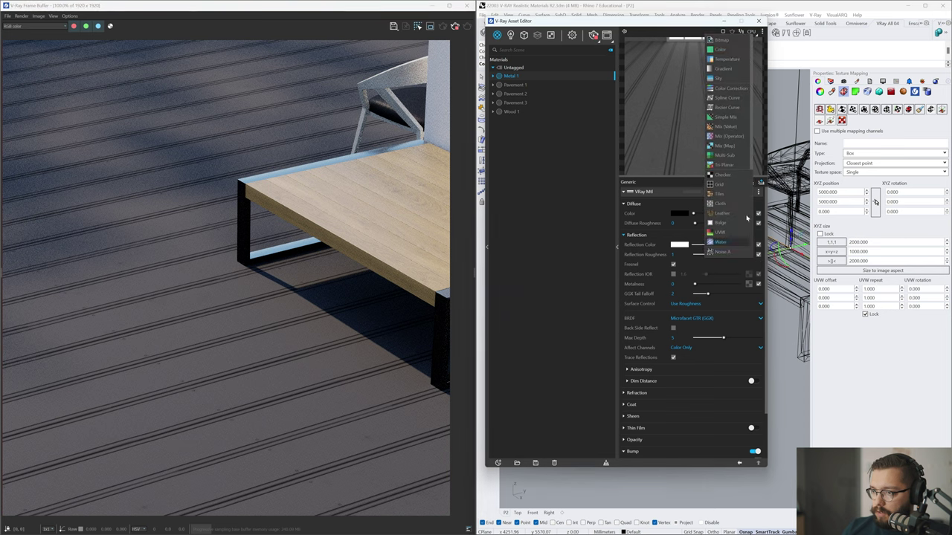
pyautogui.click(733, 42)
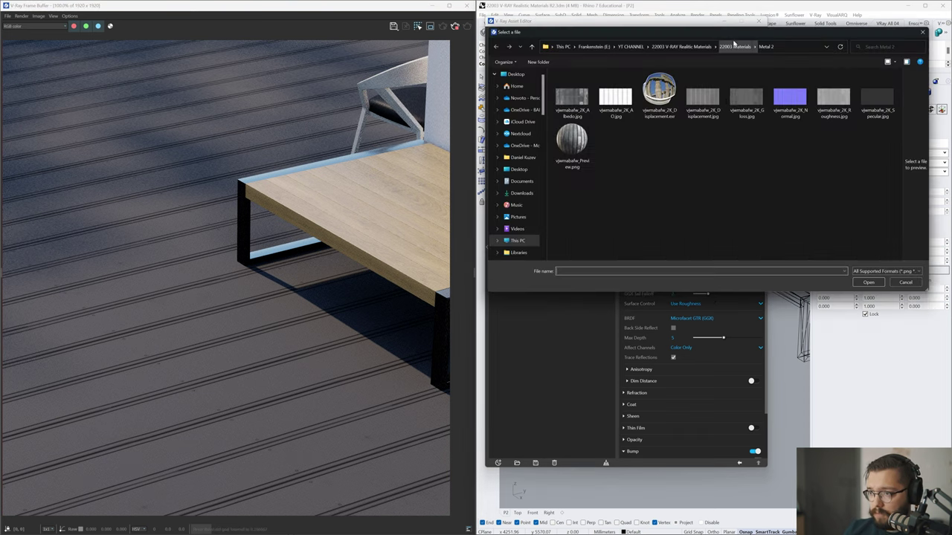
pyautogui.doubleClick(834, 97)
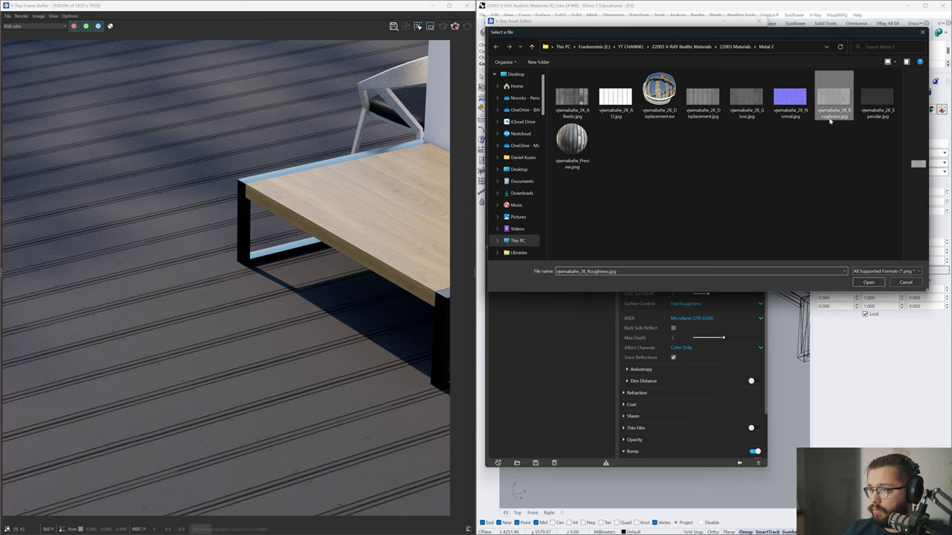
pyautogui.click(739, 463)
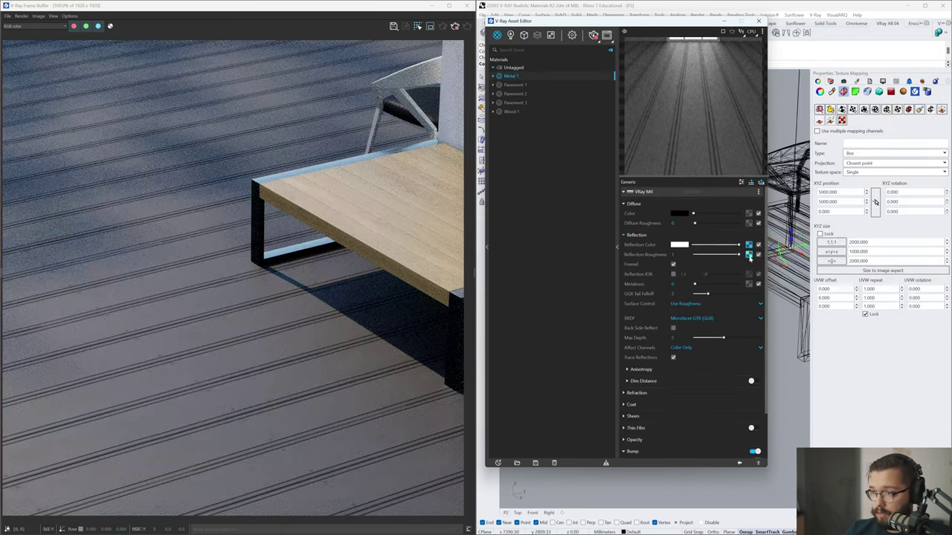
# Copy the reflection roughness texture and paste it as an instance into the diffuse roughness
pyautogui.rightClick(713, 257)
pyautogui.click(723, 285)
pyautogui.rightClick(750, 224)
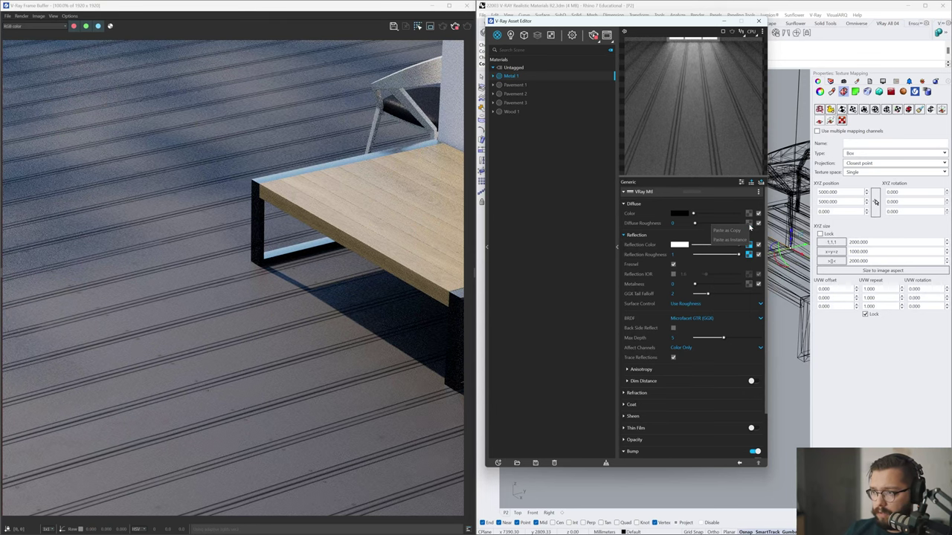
pyautogui.click(730, 240)
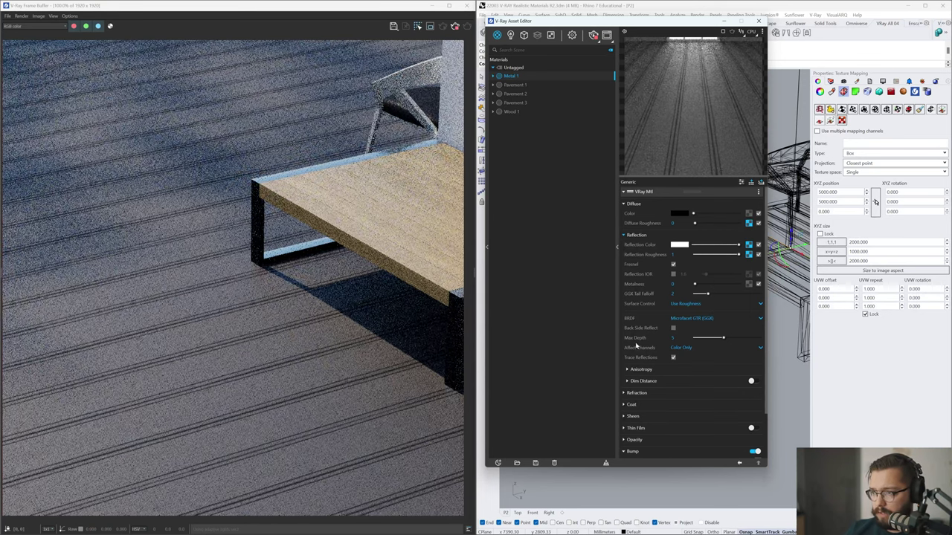
# Load the 2K Normal bitmap from the Metal 2 folder as Metal 1's normal map bump texture
pyautogui.scroll(-1, 642, 349)
pyautogui.scroll(-1, 641, 349)
pyautogui.click(748, 417)
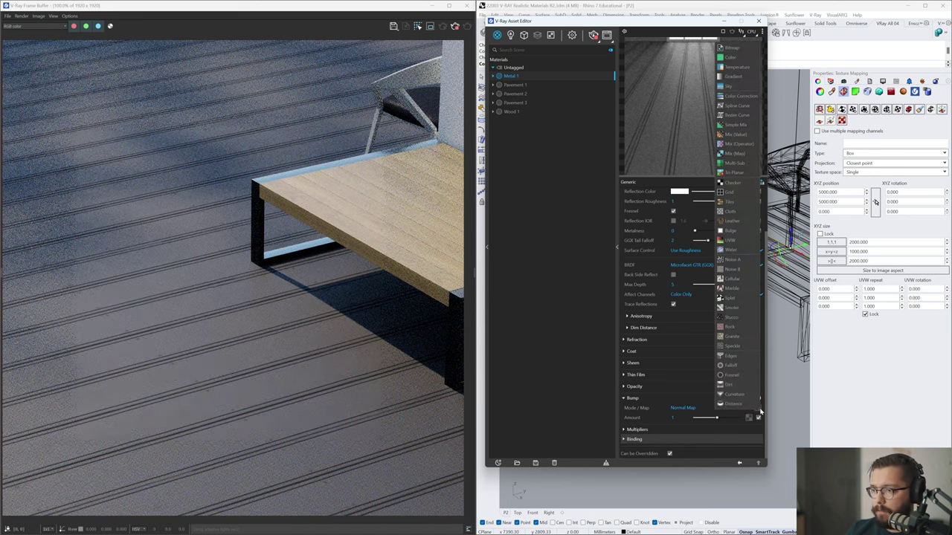
pyautogui.click(735, 50)
pyautogui.doubleClick(789, 115)
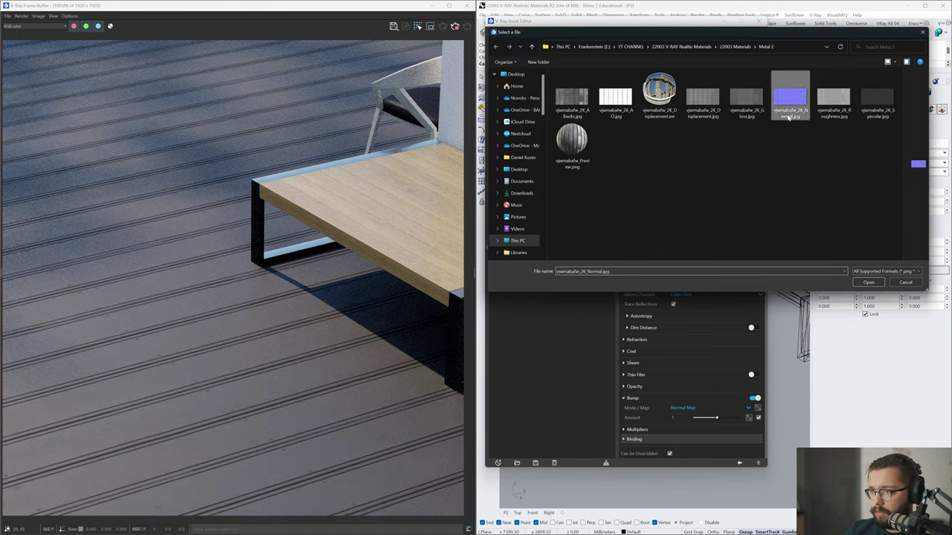
pyautogui.click(739, 463)
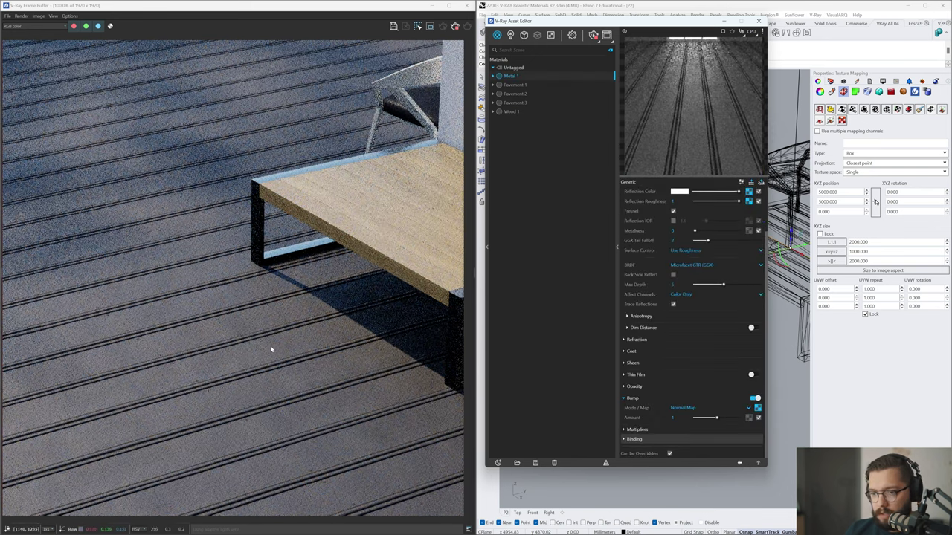
# Examine the floor's grooves and screw details up close in the frame buffer, using render regions around the bench leg
pyautogui.scroll(1, 270, 347)
pyautogui.scroll(-3, 270, 348)
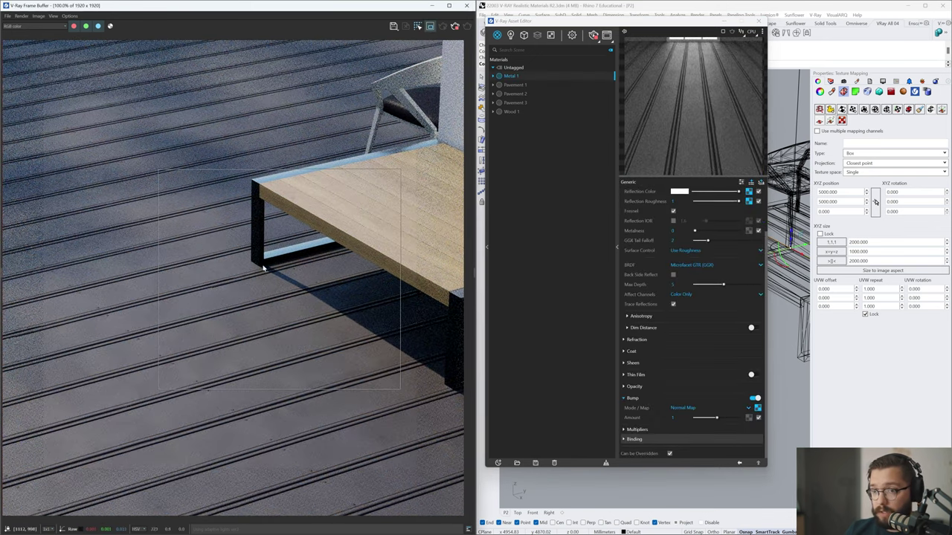
pyautogui.scroll(4, 264, 281)
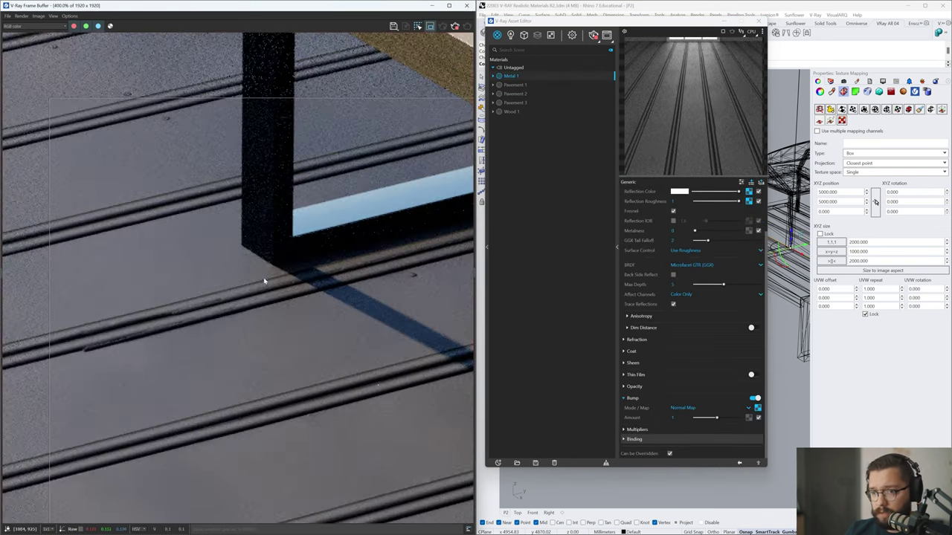
pyautogui.scroll(-3, 264, 281)
pyautogui.scroll(3, 176, 312)
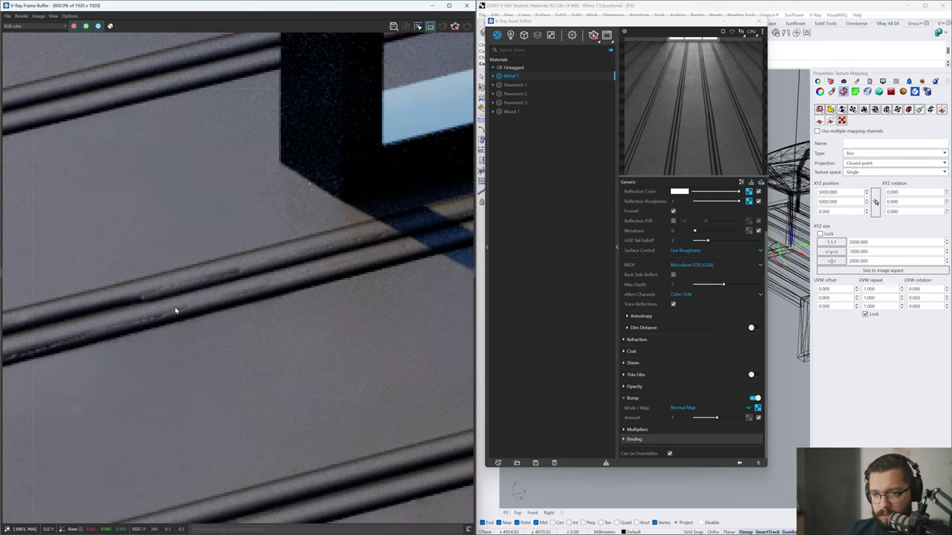
pyautogui.scroll(-1, 143, 321)
pyautogui.scroll(-2, 143, 322)
pyautogui.scroll(2, 226, 346)
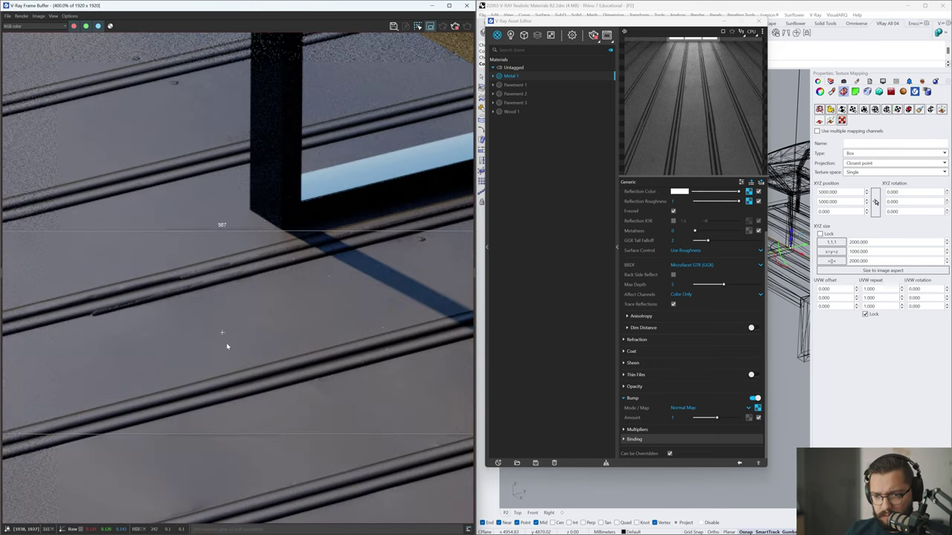
pyautogui.scroll(-2, 182, 171)
pyautogui.moveTo(183, 171); pyautogui.dragTo(225, 259, button='middle')
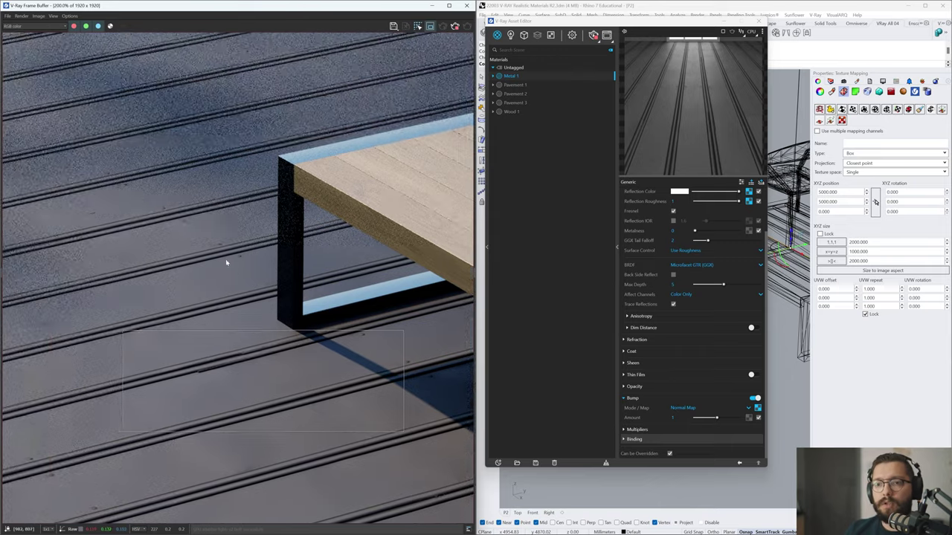
pyautogui.scroll(2, 174, 215)
pyautogui.moveTo(88, 142); pyautogui.dragTo(309, 330)
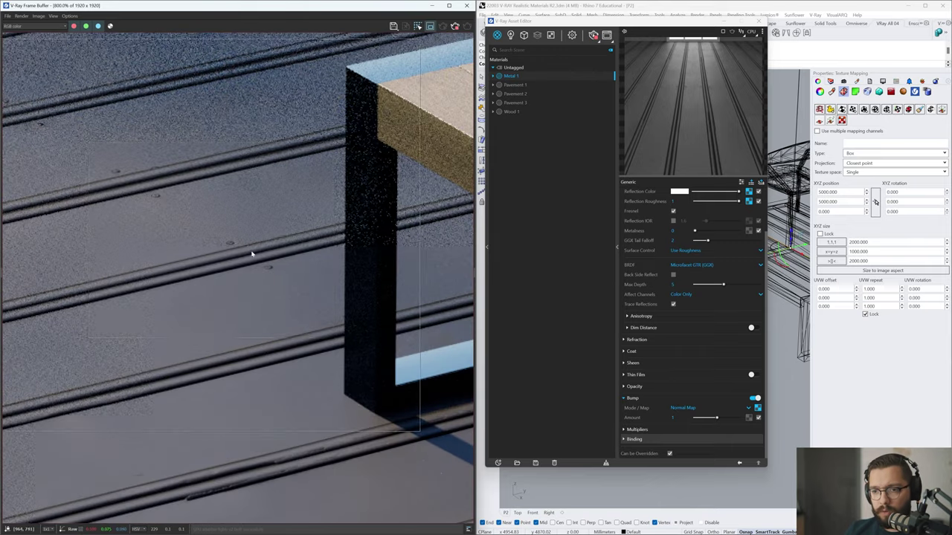
pyautogui.scroll(1, 230, 282)
pyautogui.scroll(-1, 209, 238)
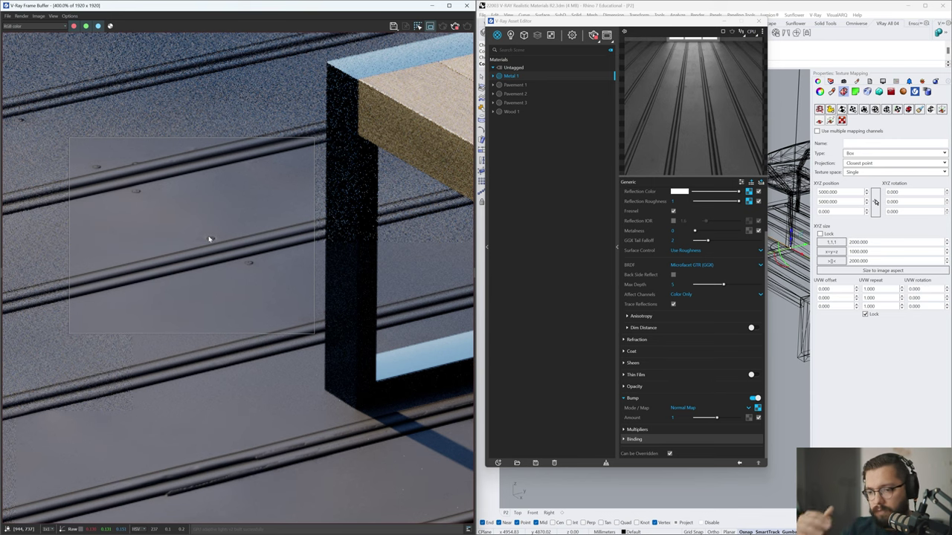
pyautogui.scroll(1, 217, 243)
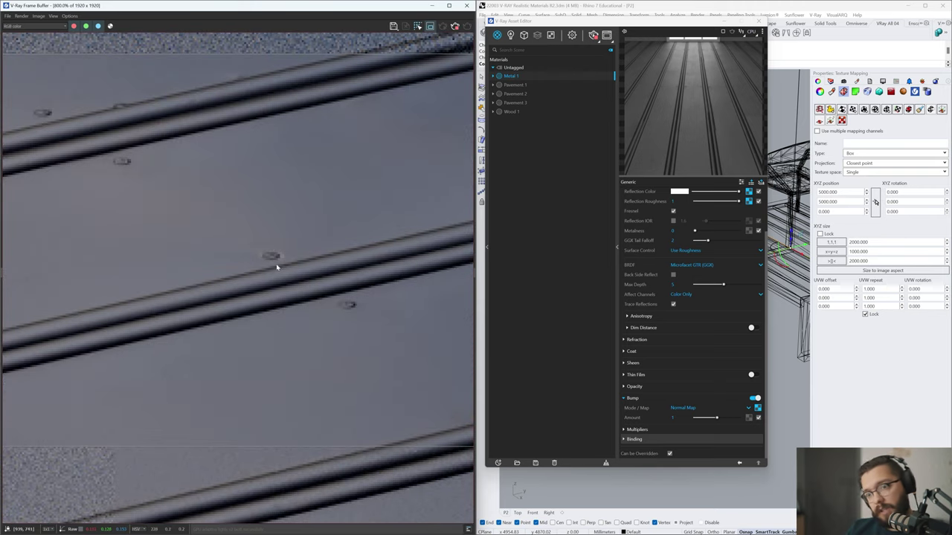
pyautogui.scroll(-1, 264, 245)
# Limit the render region to the floor screws beside the bench leg and set Metal 1's bump amount to 0.5
pyautogui.moveTo(151, 176); pyautogui.dragTo(322, 301)
pyautogui.doubleClick(673, 417)
pyautogui.write('0')
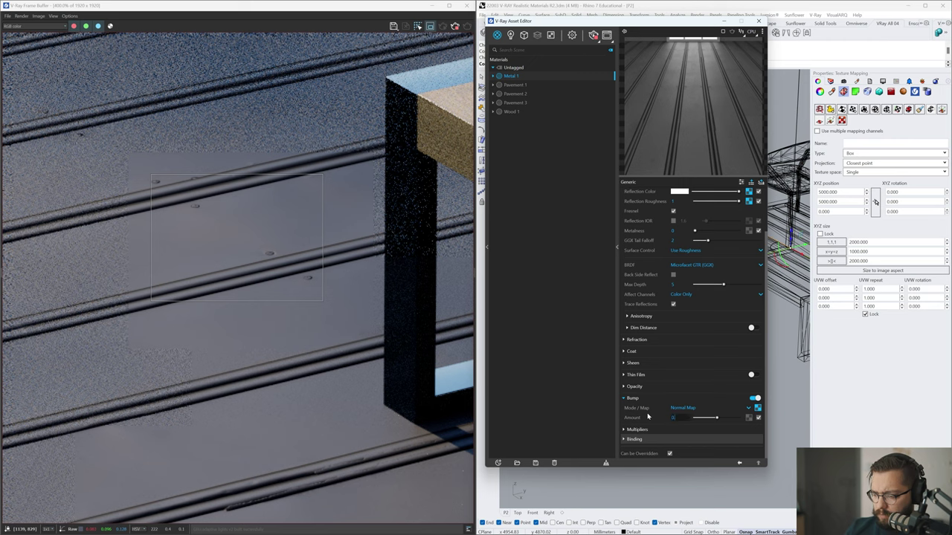
pyautogui.write('.5')
pyautogui.press('Return')
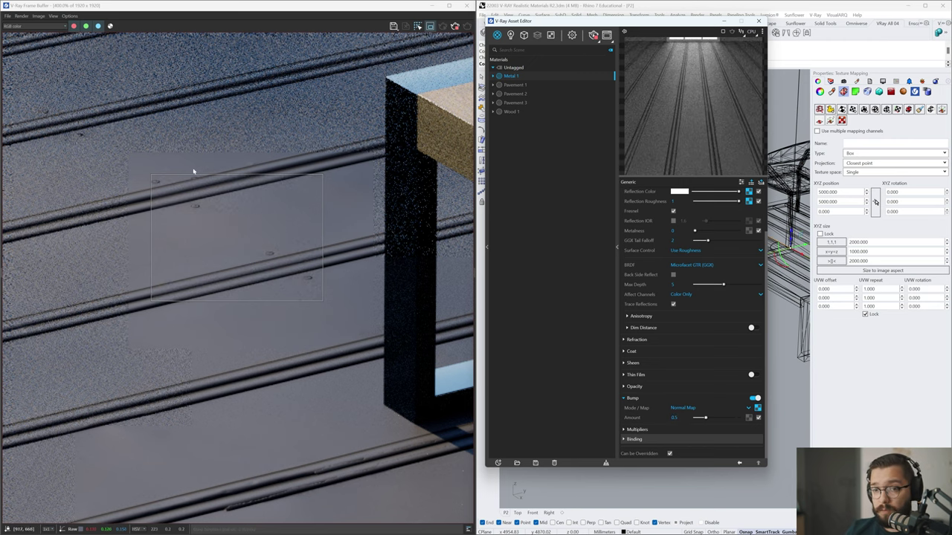
# Turn off the render region around the floor screws in the frame buffer
pyautogui.scroll(-2, 193, 172)
pyautogui.scroll(3, 687, 283)
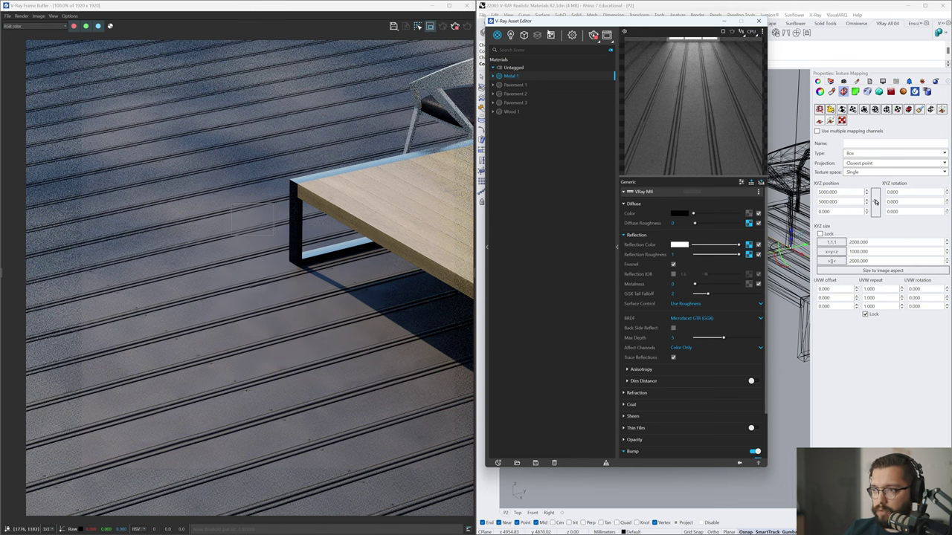
pyautogui.click(430, 26)
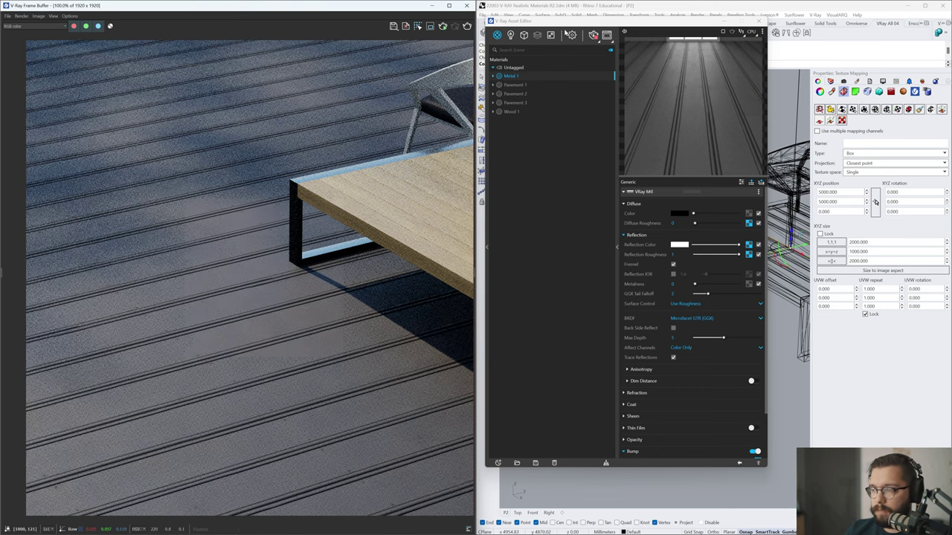
# Add a V-Ray displacement to the floor surface and rename it Metal 1 Disp
pyautogui.moveTo(569, 23); pyautogui.dragTo(640, 169)
pyautogui.click(559, 90)
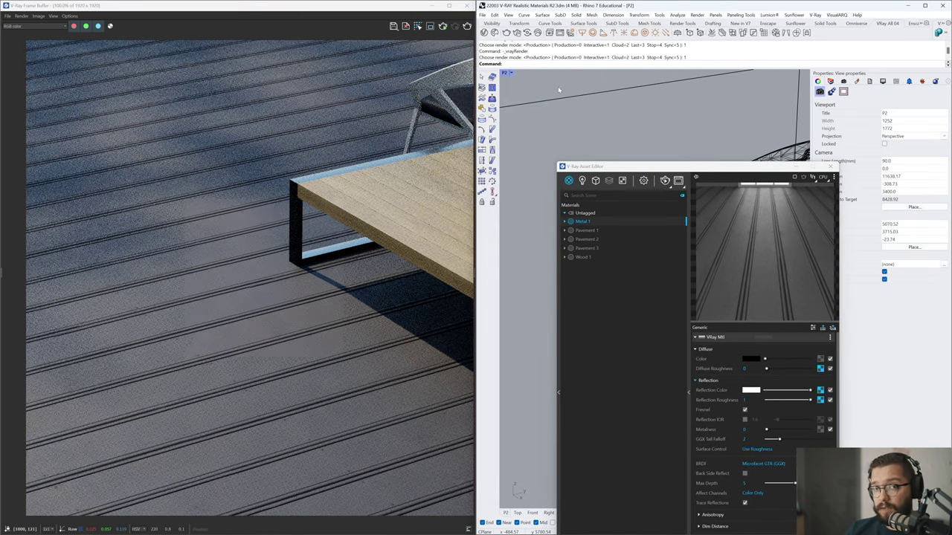
pyautogui.moveTo(553, 80); pyautogui.dragTo(537, 110)
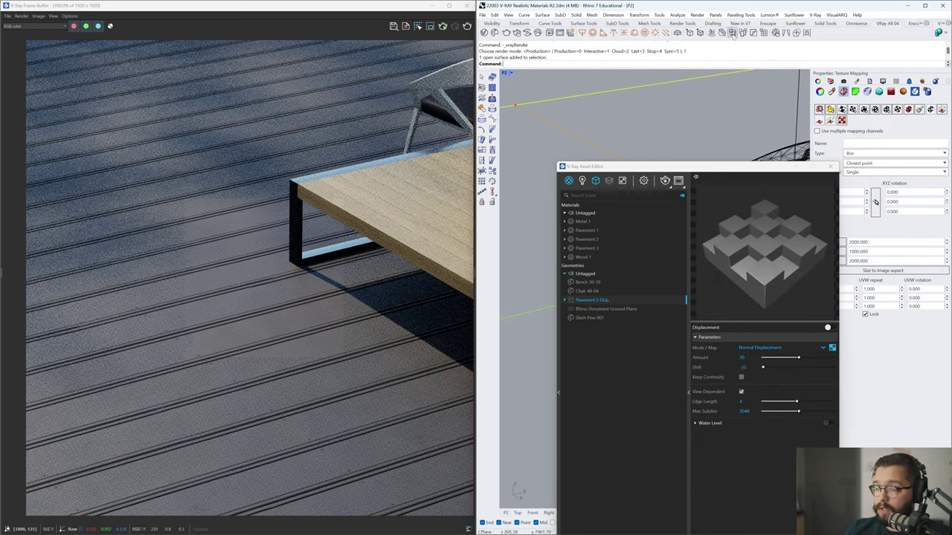
pyautogui.click(730, 34)
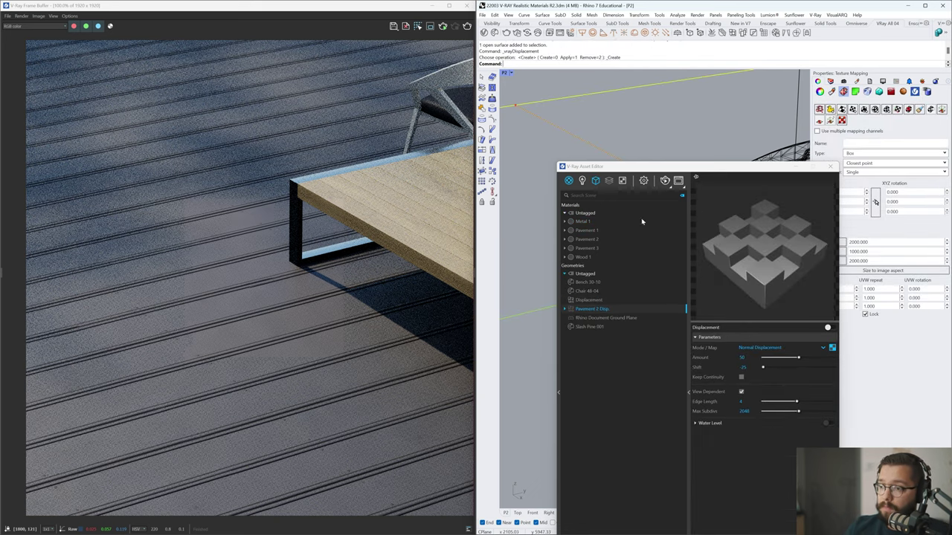
pyautogui.click(591, 301)
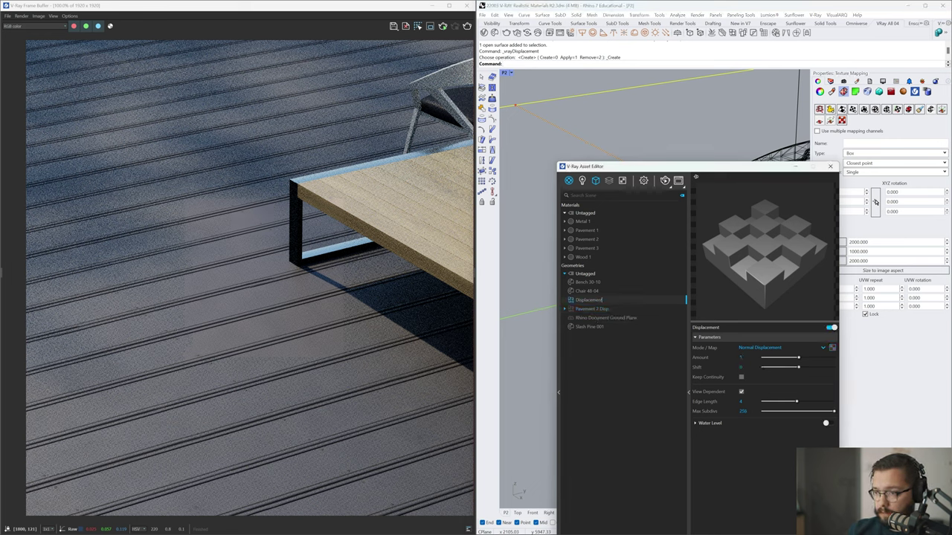
pyautogui.hotkey('ctrl', 'a')
pyautogui.write('P')
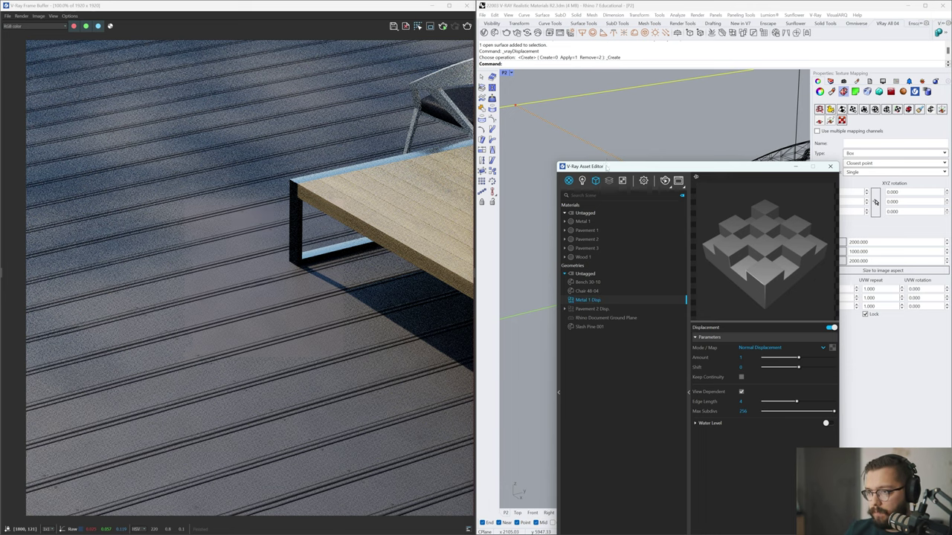
# Load the 2K Displacement EXR bitmap from the Metal 2 folder as the map of Metal 1 Disp
pyautogui.moveTo(606, 167); pyautogui.dragTo(578, 99)
pyautogui.click(803, 284)
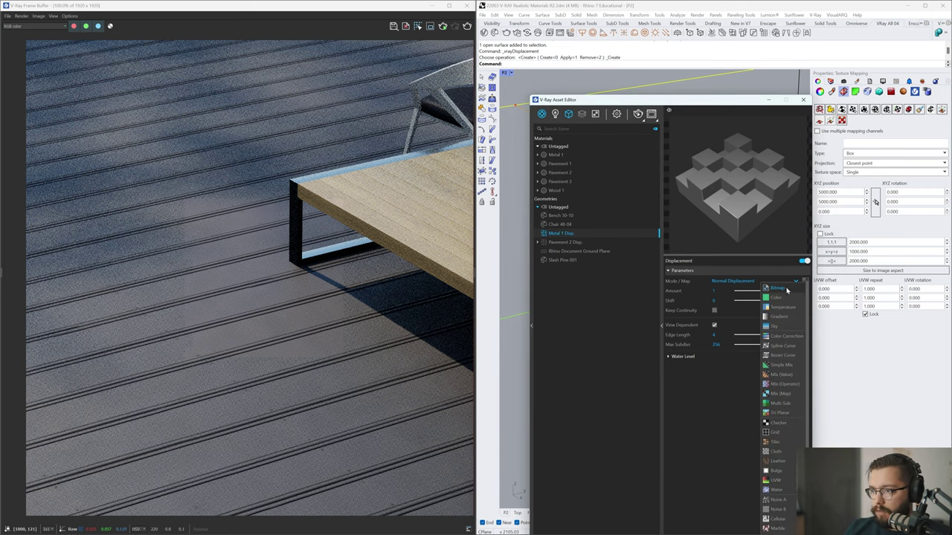
pyautogui.click(788, 290)
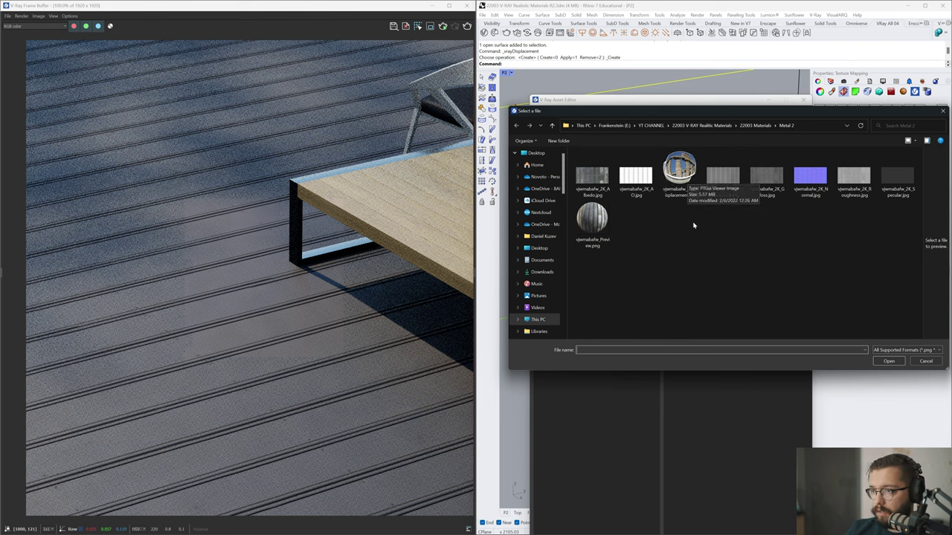
pyautogui.click(681, 169)
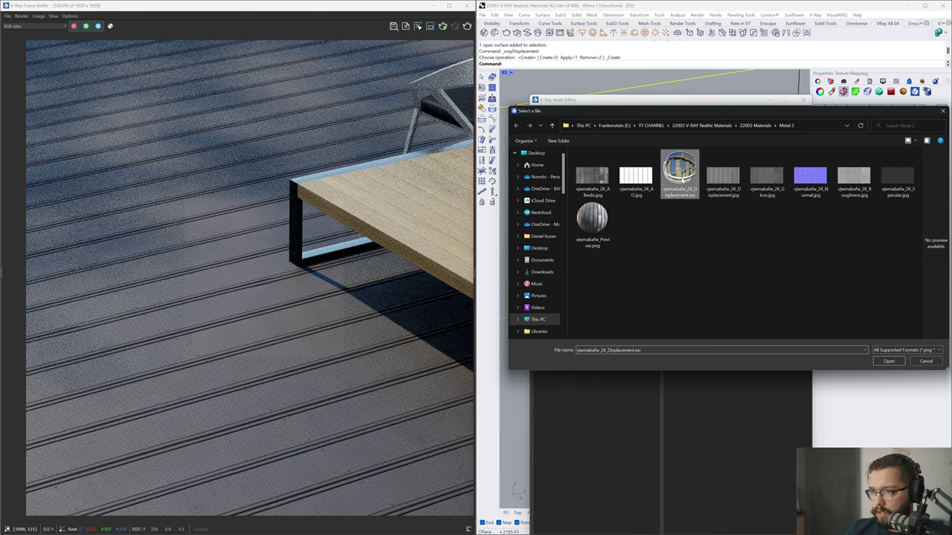
pyautogui.doubleClick(672, 171)
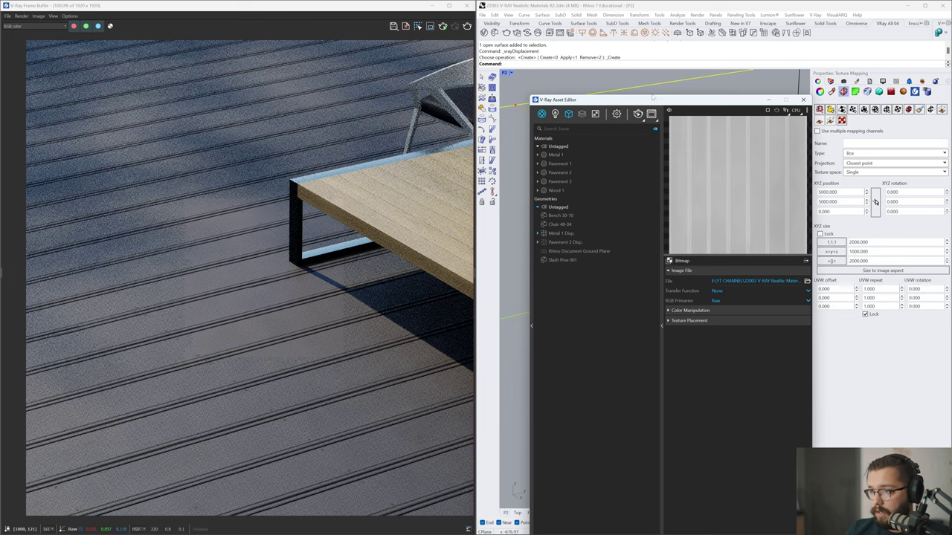
pyautogui.moveTo(652, 104); pyautogui.dragTo(638, 16)
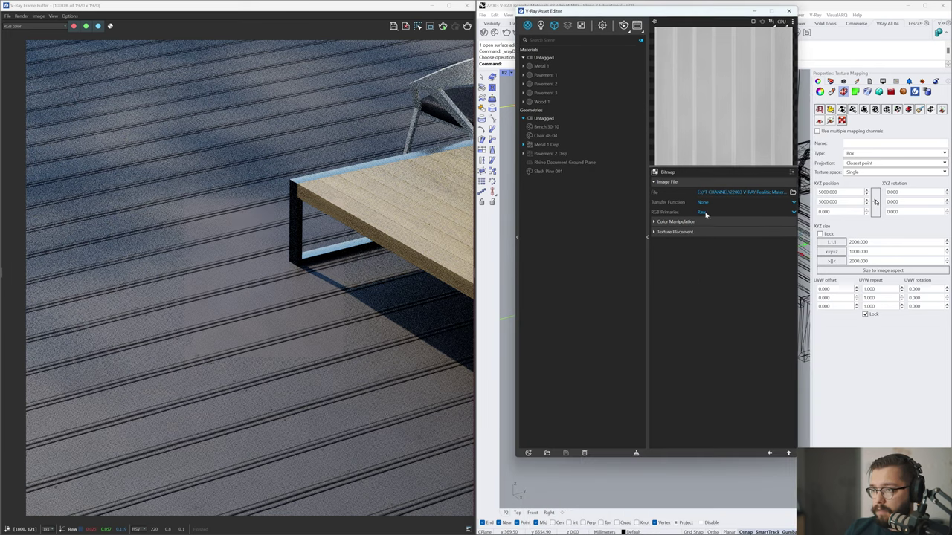
pyautogui.click(769, 454)
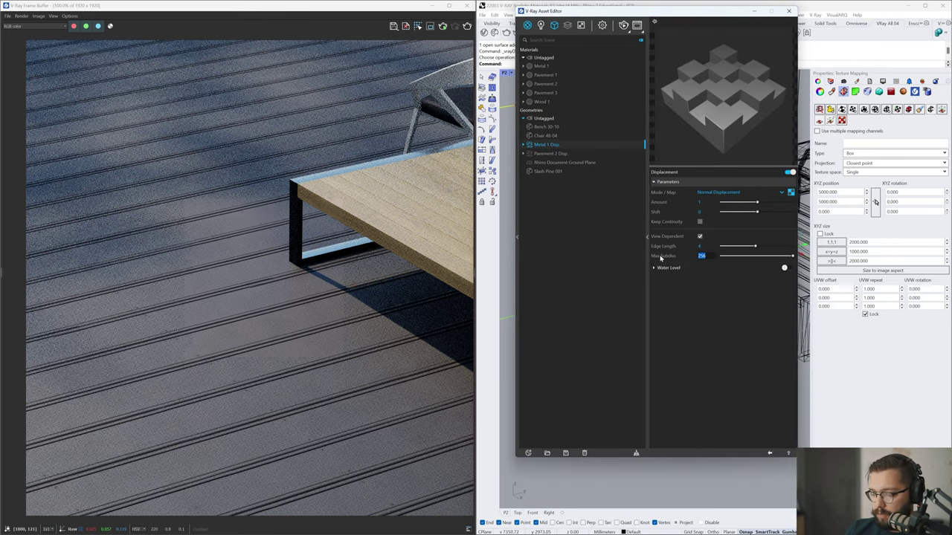
# Set the Metal 1 displacement's max subdivisions to 2048, amount to 100 and shift to -50
pyautogui.press('Return')
pyautogui.click(699, 201)
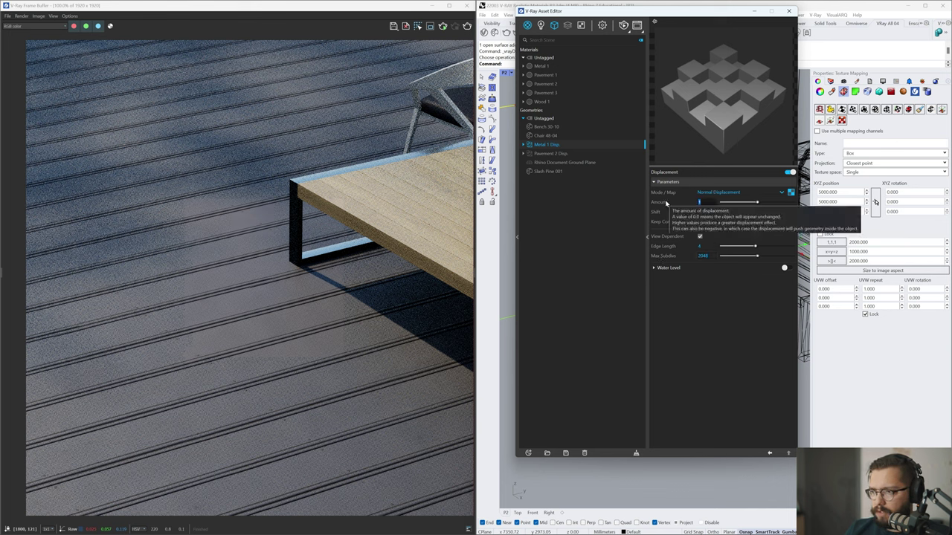
pyautogui.write('100')
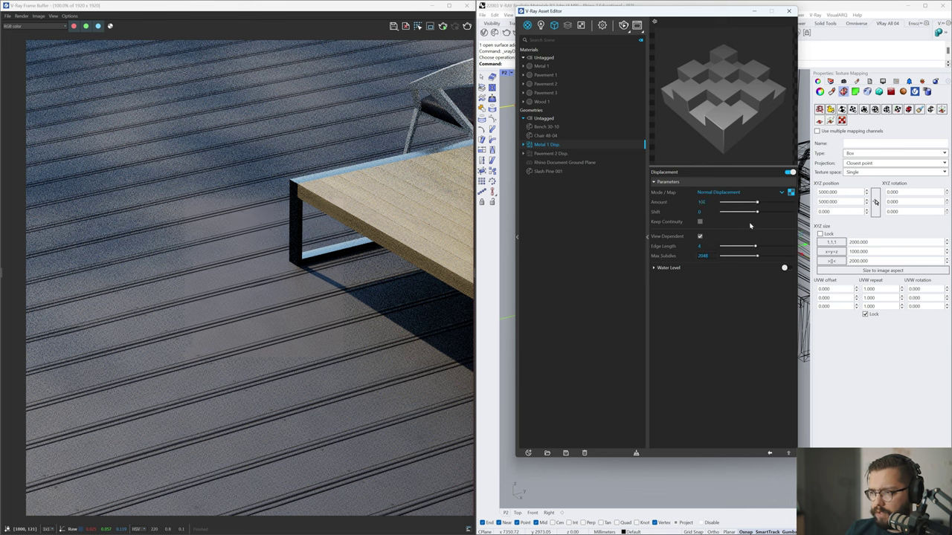
pyautogui.press('Tab')
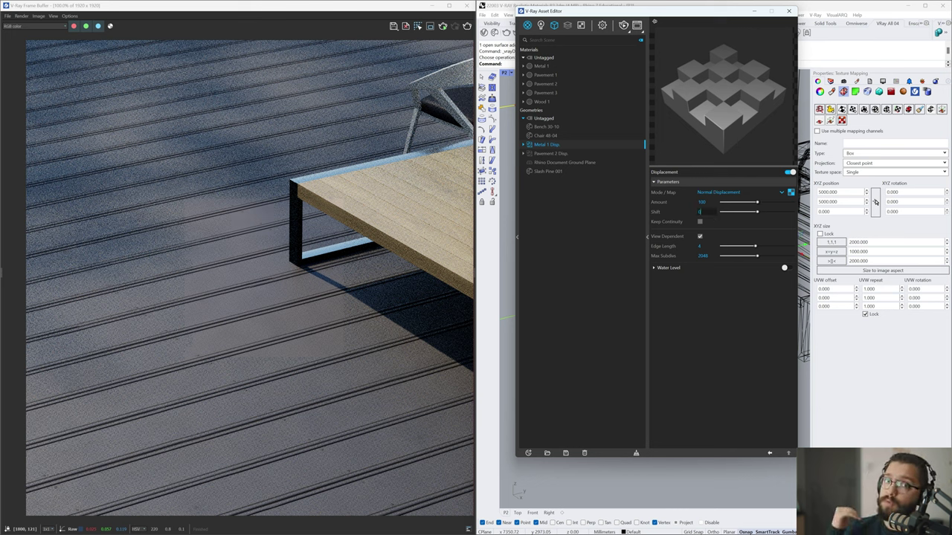
pyautogui.write('0')
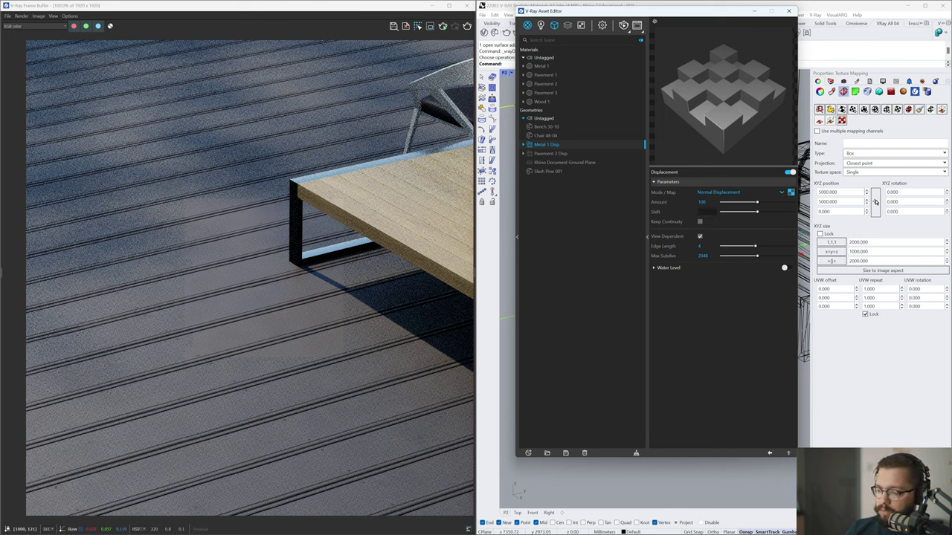
pyautogui.press('Return')
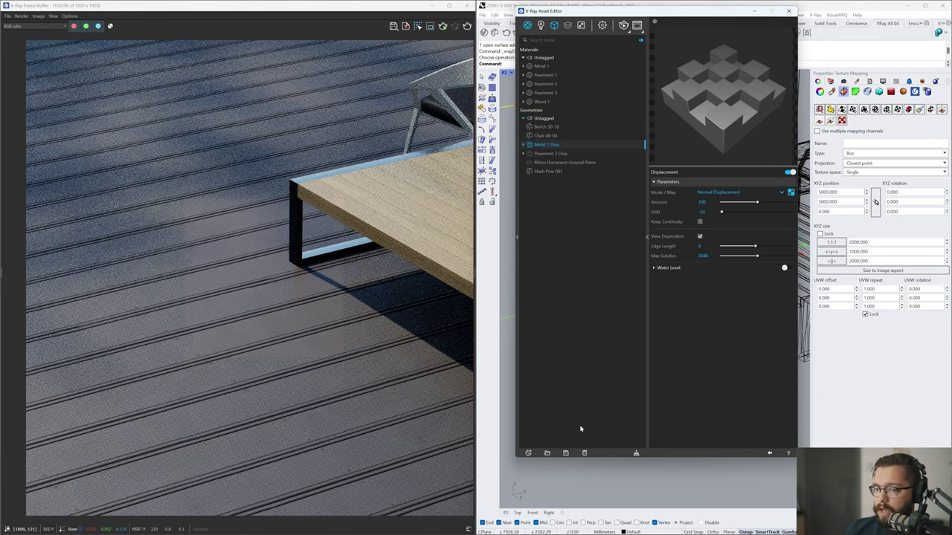
# Start the interactive render and examine the displaced floor ridges around the bench leg up close
pyautogui.click(622, 25)
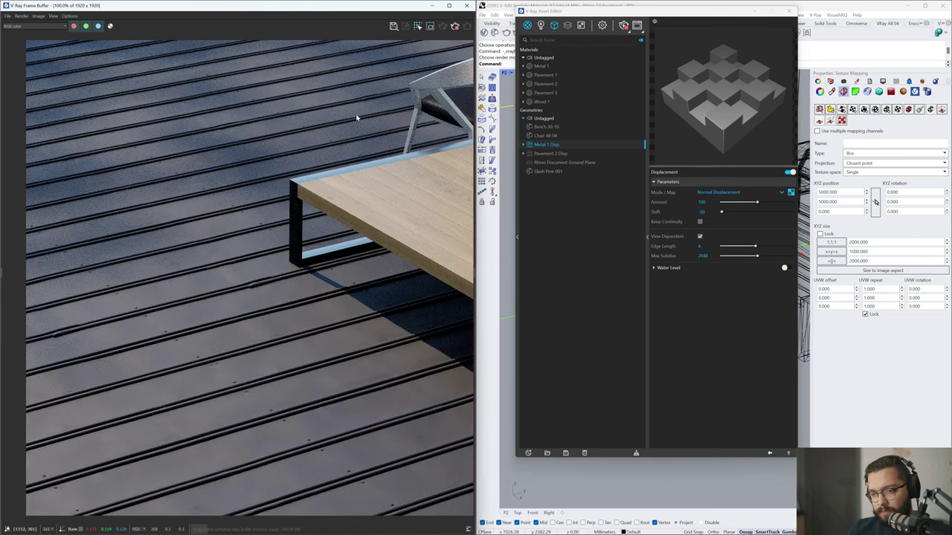
pyautogui.scroll(2, 276, 262)
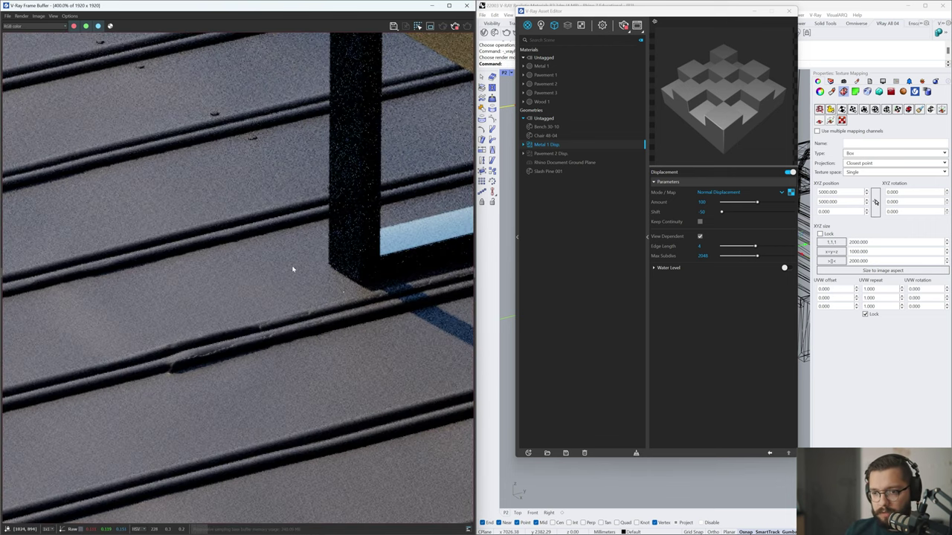
pyautogui.scroll(-2, 293, 269)
pyautogui.scroll(3, 312, 270)
pyautogui.scroll(-1, 285, 255)
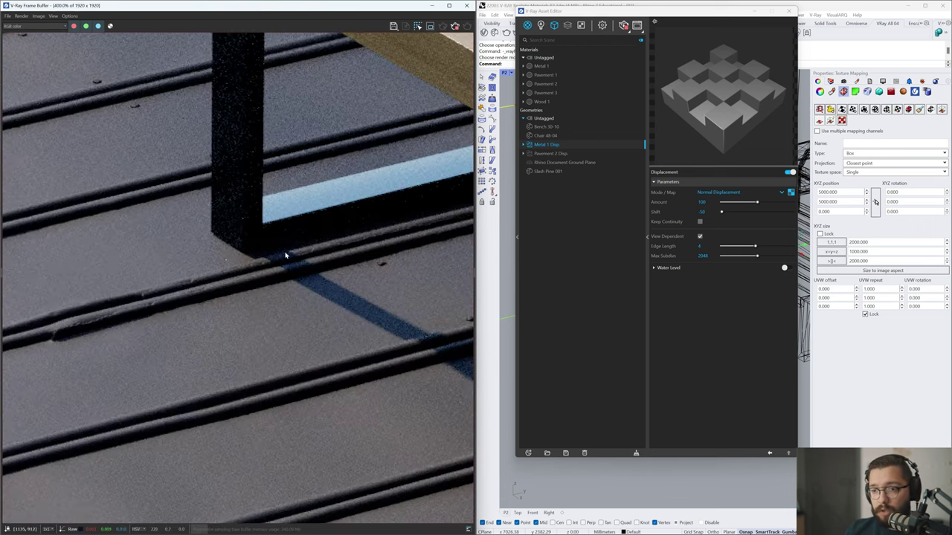
pyautogui.scroll(-1, 297, 253)
pyautogui.scroll(-1, 251, 242)
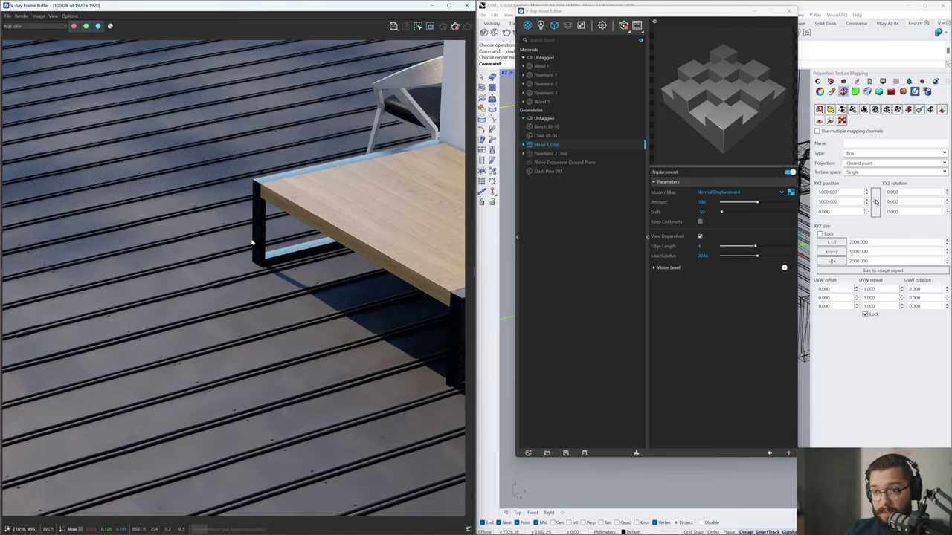
pyautogui.scroll(-1, 240, 196)
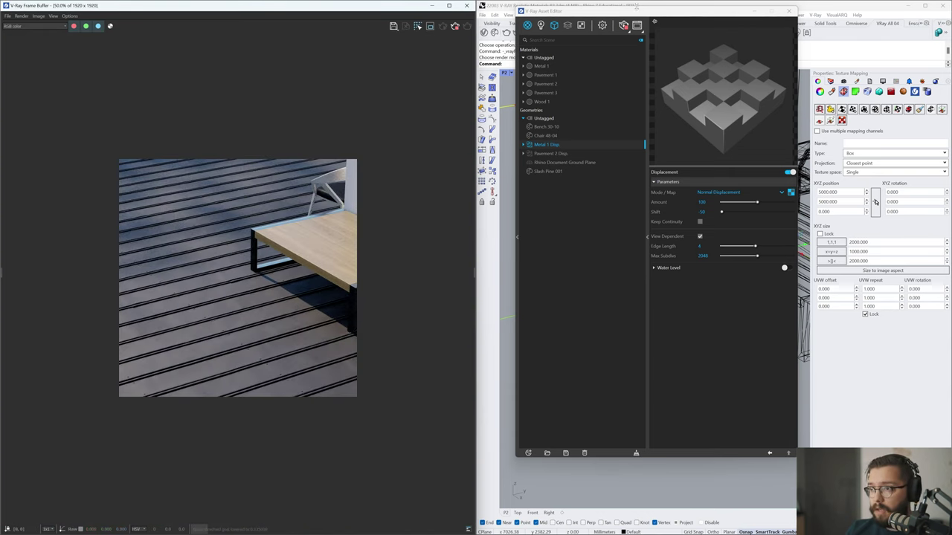
# Examine the floor's outer edge from a low, close camera angle to check the relief of the displaced ridges
pyautogui.moveTo(636, 9); pyautogui.dragTo(264, 415)
pyautogui.scroll(-3, 615, 193)
pyautogui.scroll(-5, 633, 295)
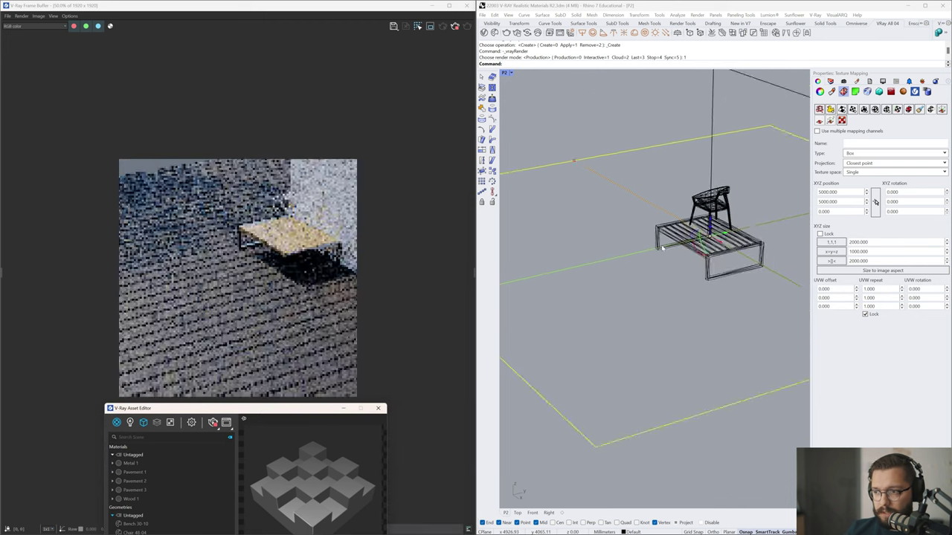
pyautogui.moveTo(633, 295); pyautogui.dragTo(644, 290, button='right')
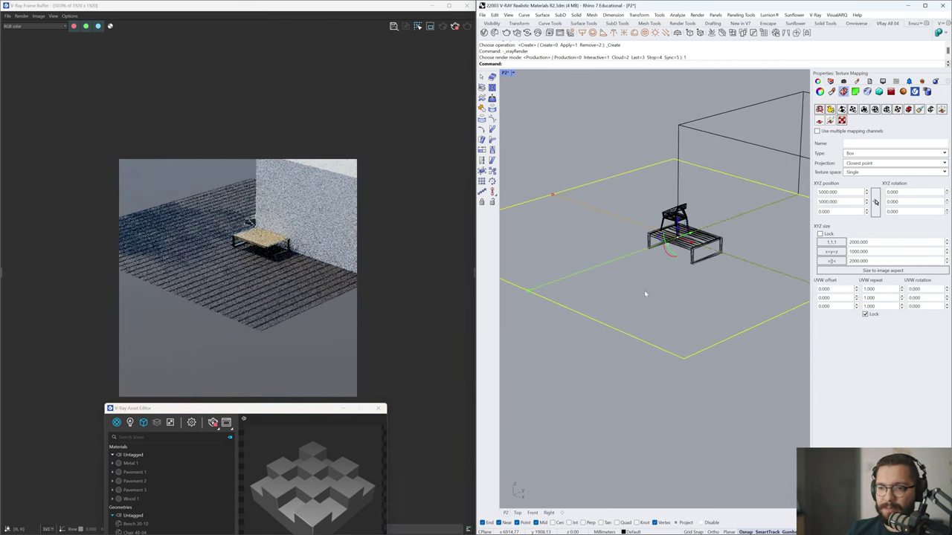
pyautogui.scroll(-5, 644, 290)
pyautogui.moveTo(644, 327); pyautogui.dragTo(637, 214, button='right')
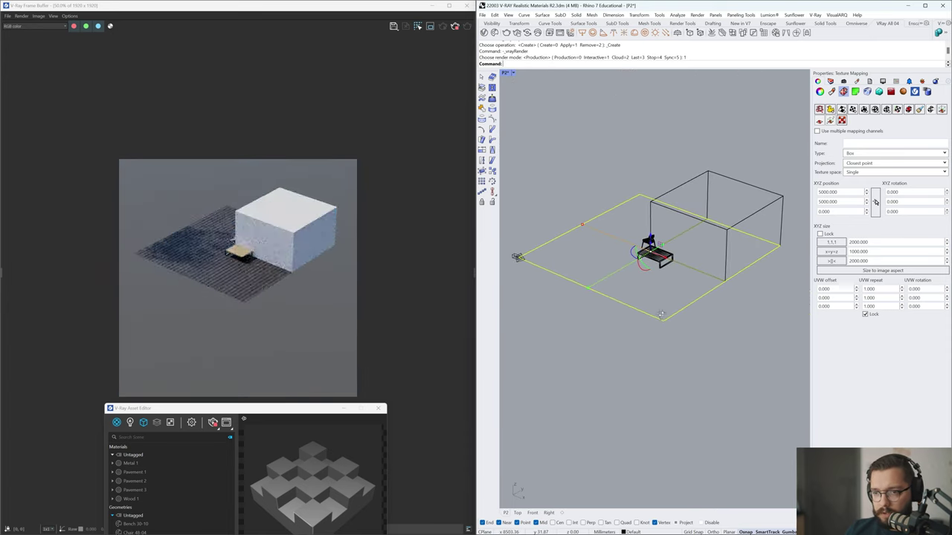
pyautogui.scroll(5, 639, 227)
pyautogui.scroll(8, 646, 215)
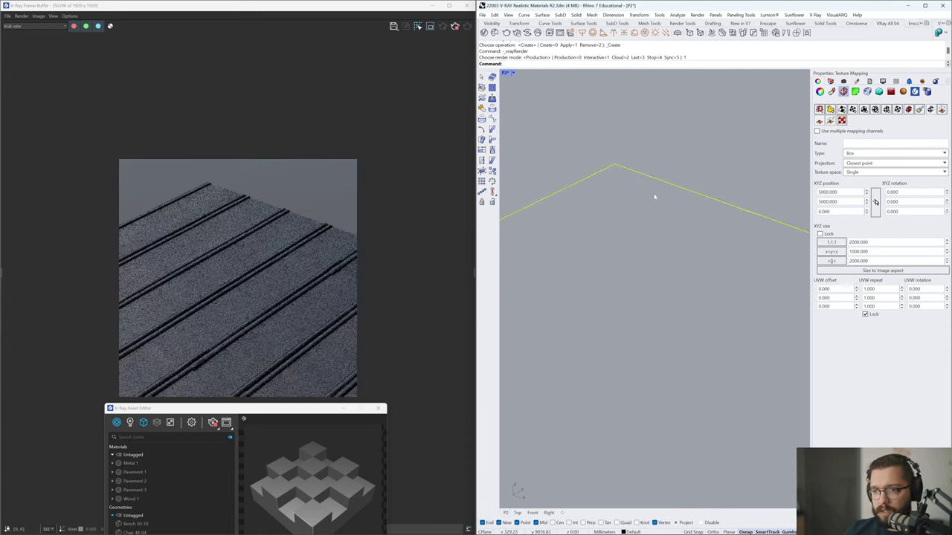
pyautogui.moveTo(669, 206); pyautogui.dragTo(637, 238, button='right')
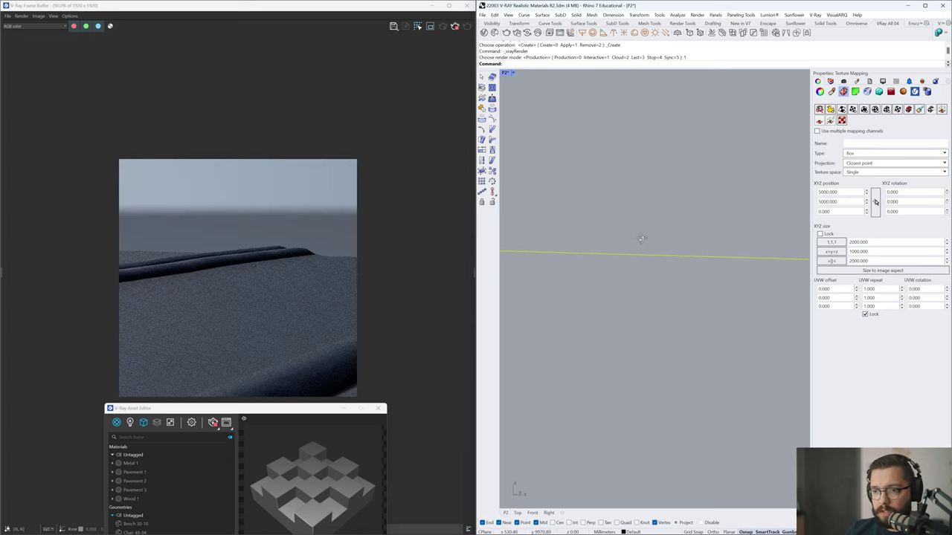
pyautogui.scroll(2, 313, 263)
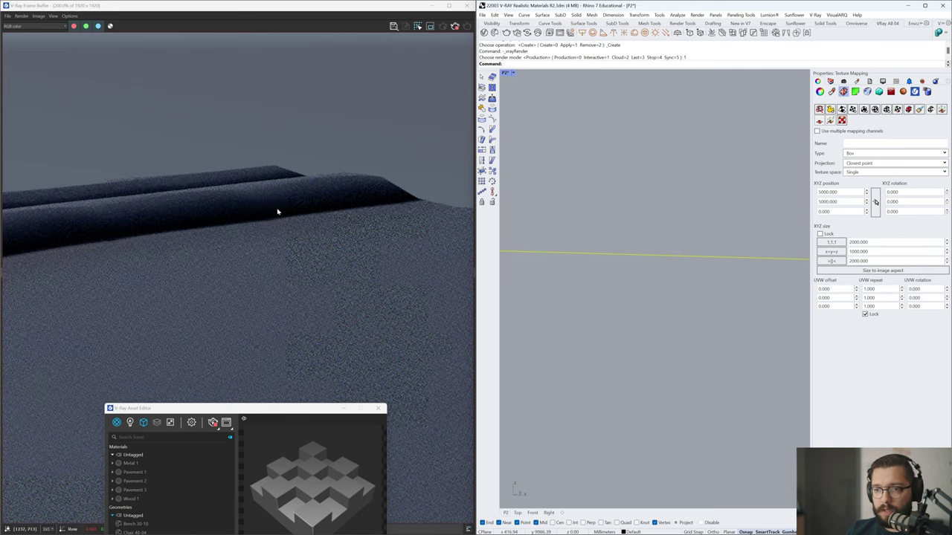
pyautogui.scroll(-3, 311, 253)
pyautogui.scroll(1, 310, 252)
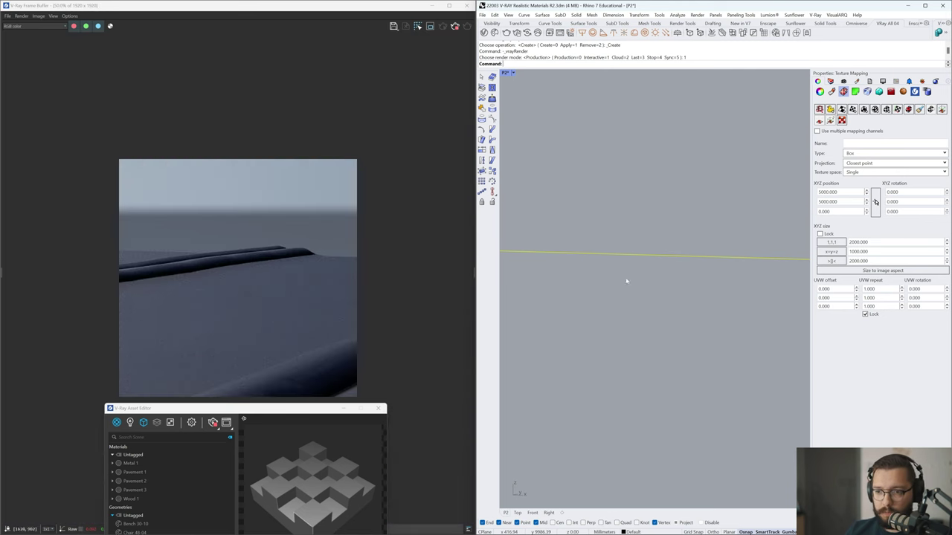
# Inspect the displaced ridges and screws beside the base of the bench leg from a close camera angle
pyautogui.scroll(-5, 676, 298)
pyautogui.moveTo(677, 304); pyautogui.dragTo(657, 333, button='right')
pyautogui.scroll(6, 660, 322)
pyautogui.scroll(10, 660, 323)
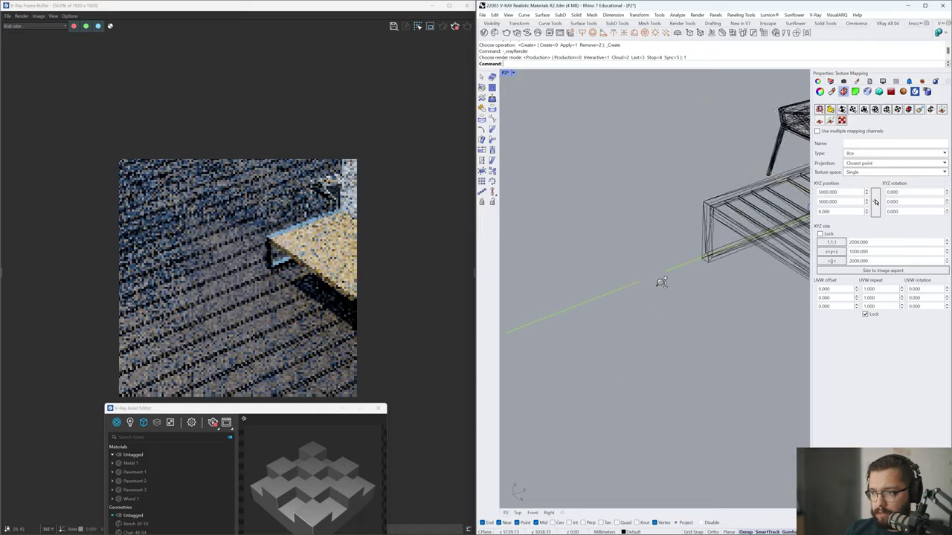
pyautogui.moveTo(660, 280); pyautogui.dragTo(634, 250, button='right')
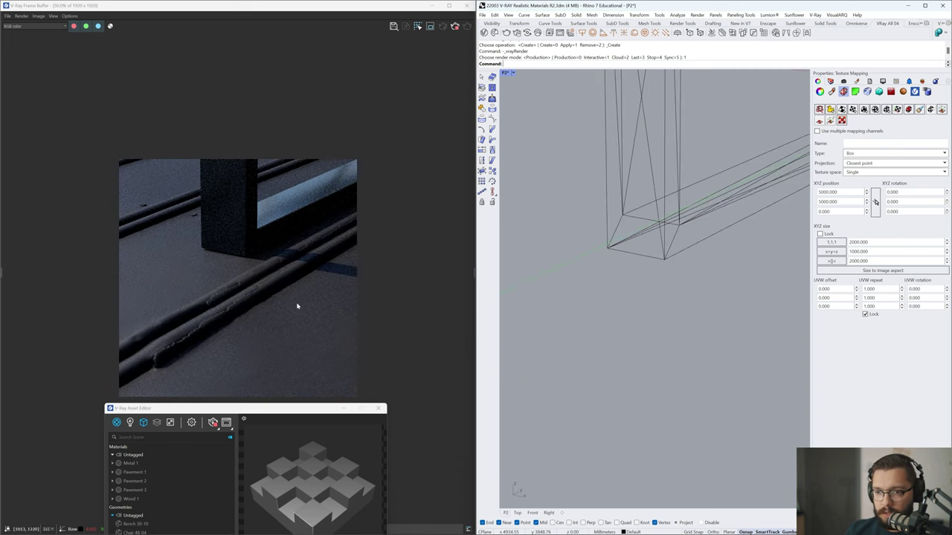
pyautogui.scroll(2, 250, 304)
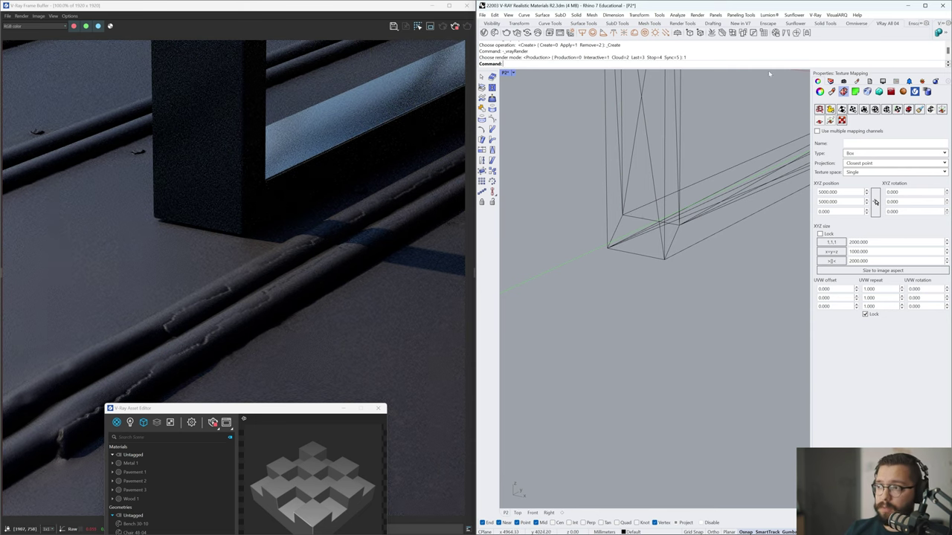
# Restore the saved named view P2 and bring the displacement settings back into full view
pyautogui.click(817, 81)
pyautogui.doubleClick(824, 123)
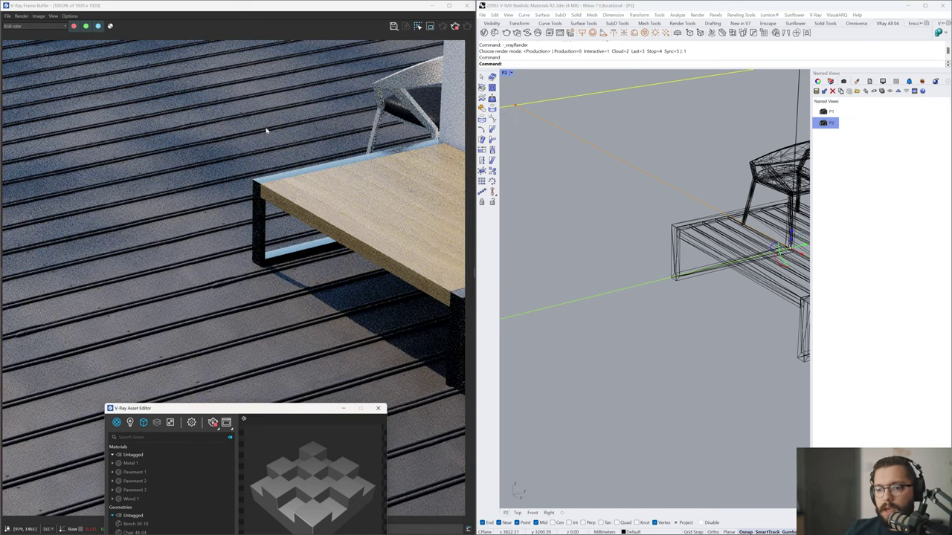
pyautogui.moveTo(269, 408); pyautogui.dragTo(353, 95)
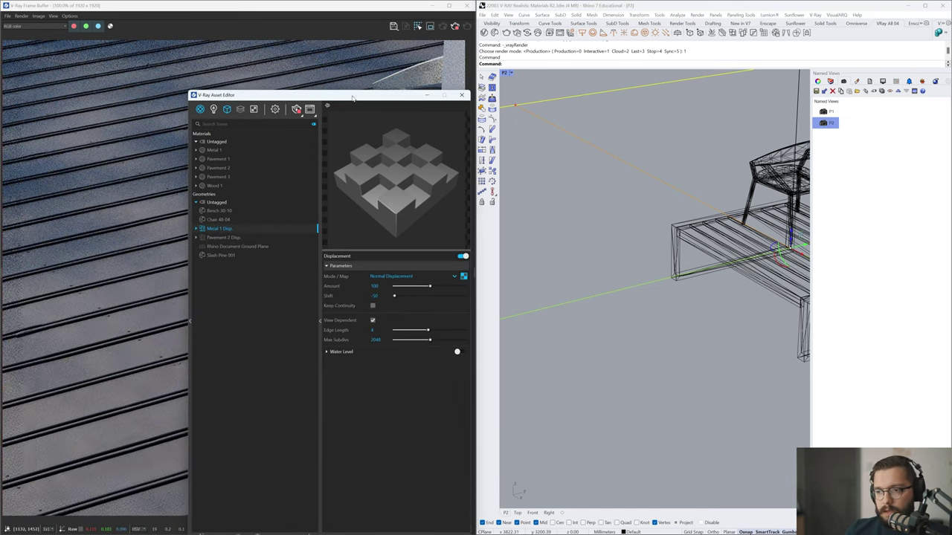
# Load the 2K Albedo JPG from the Metal 2 folder as a bitmap for the Metal 1 material's diffuse color
pyautogui.click(200, 109)
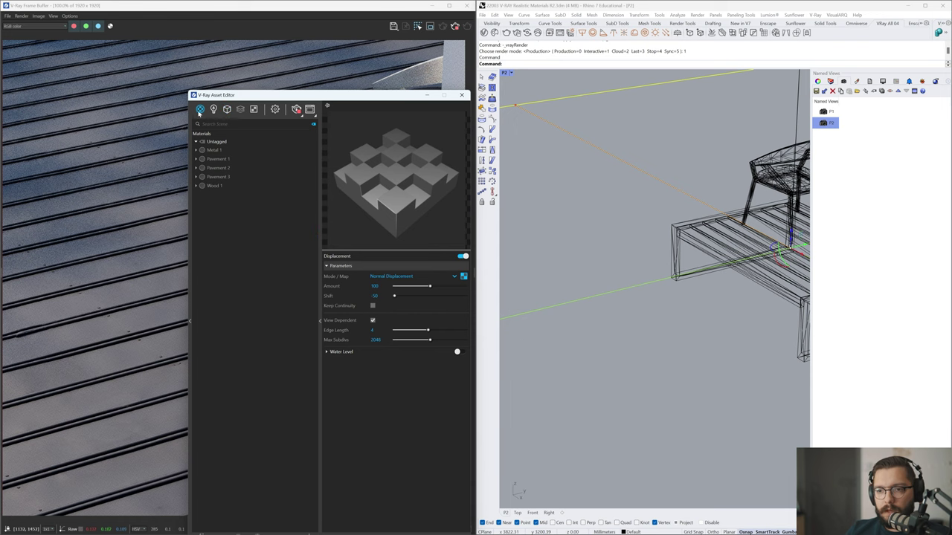
pyautogui.click(217, 152)
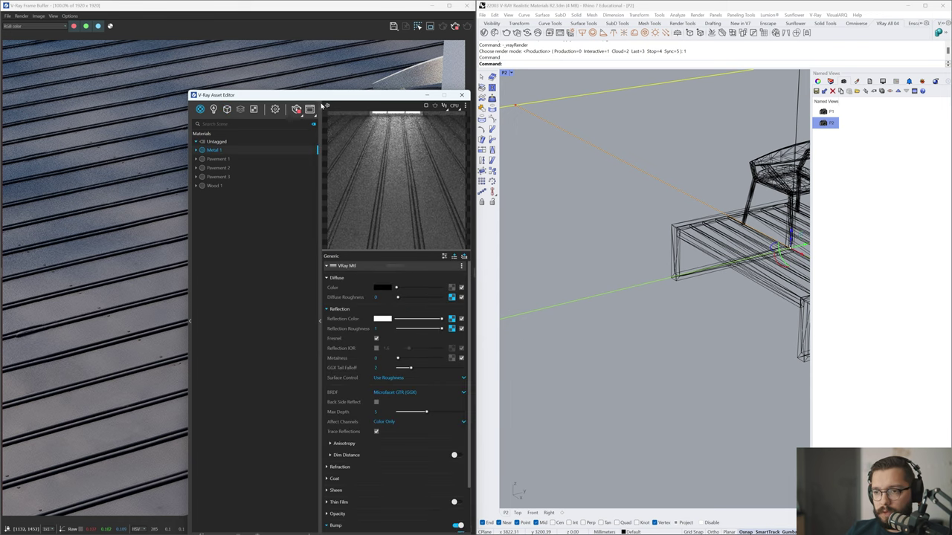
pyautogui.moveTo(328, 97); pyautogui.dragTo(308, 66)
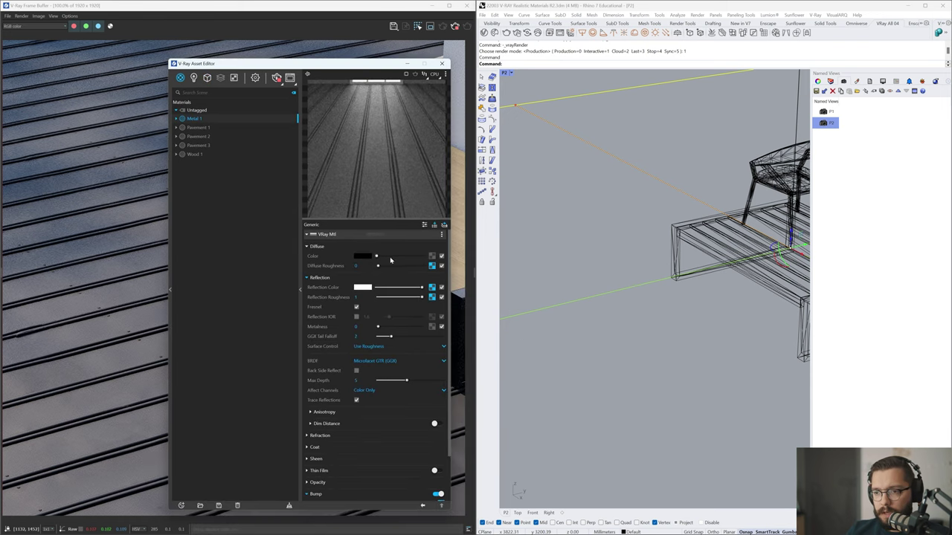
pyautogui.click(432, 257)
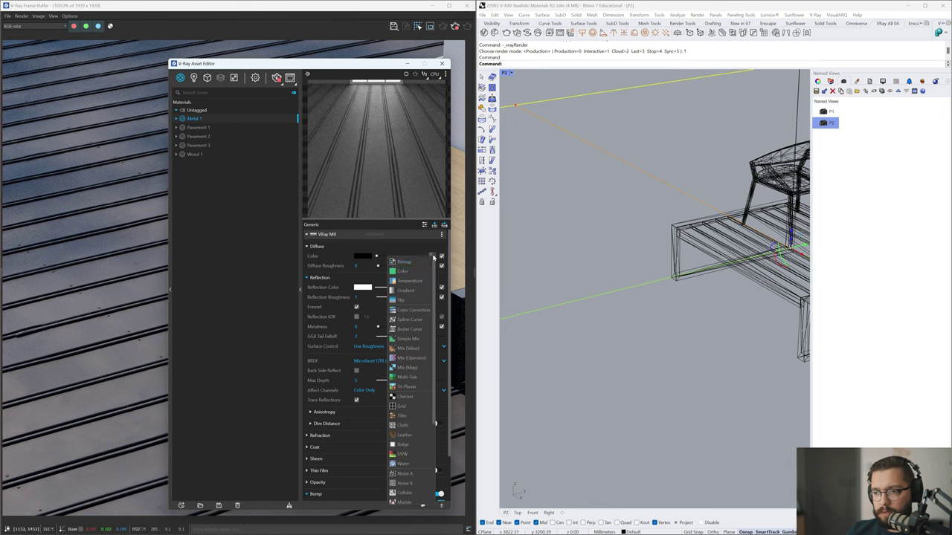
pyautogui.click(424, 265)
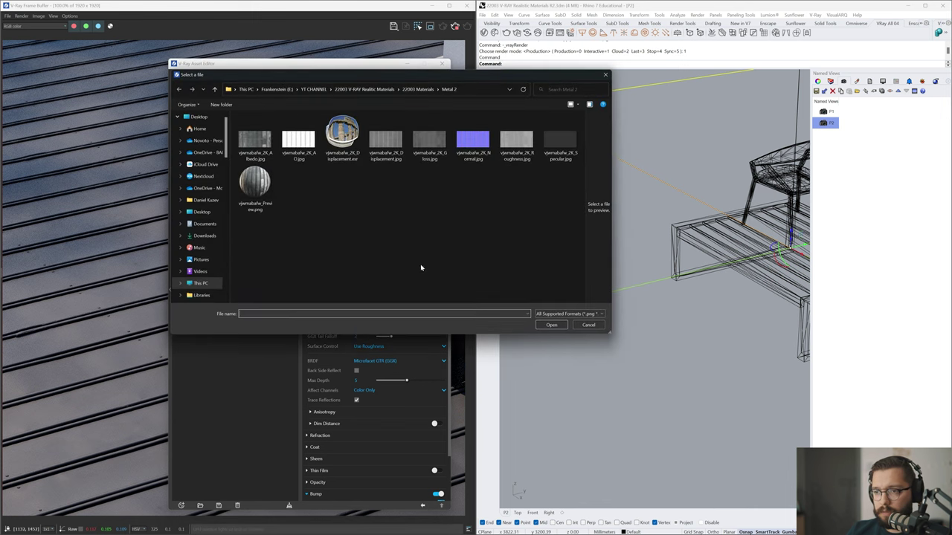
pyautogui.doubleClick(254, 140)
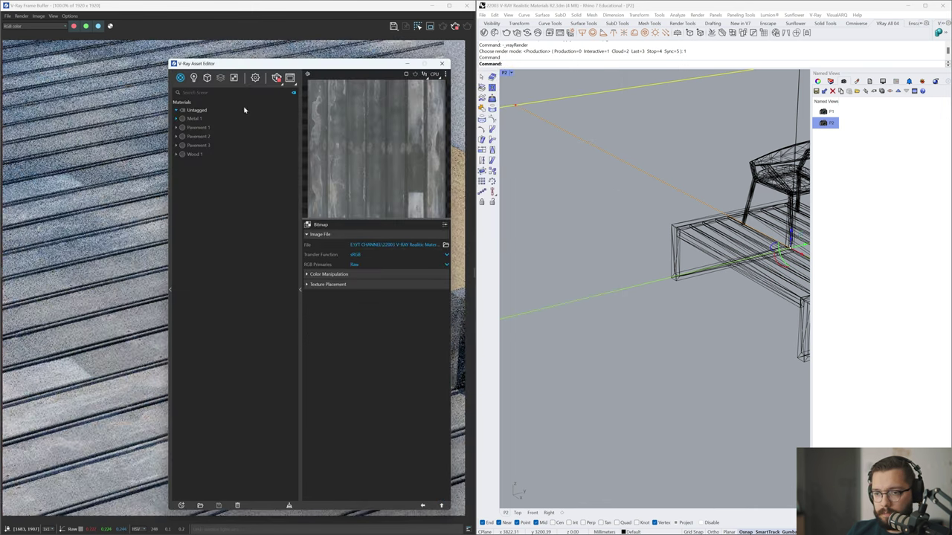
# Examine the textured metal floor in the interactive render, both around the bench and from wider camera angles toward its outer edge
pyautogui.moveTo(256, 65); pyautogui.dragTo(277, 477)
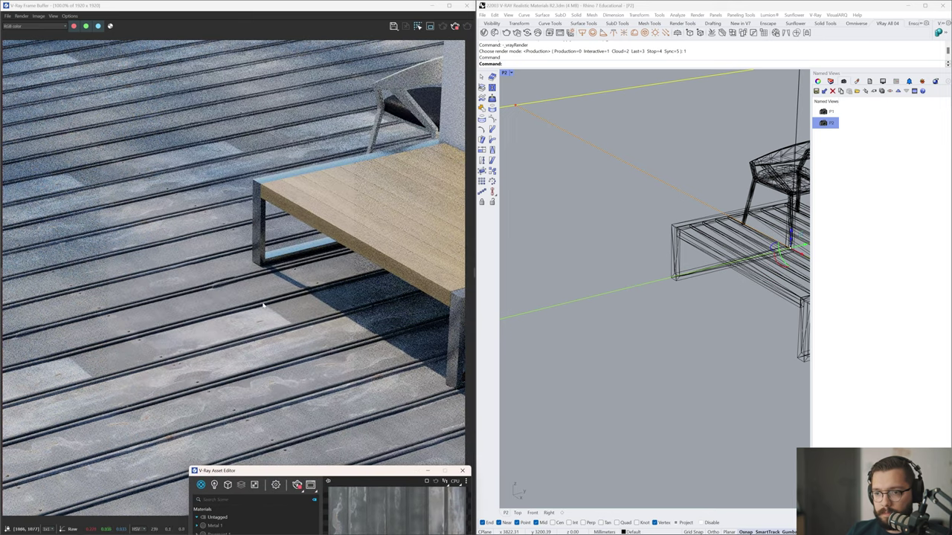
pyautogui.scroll(-2, 263, 305)
pyautogui.scroll(2, 322, 312)
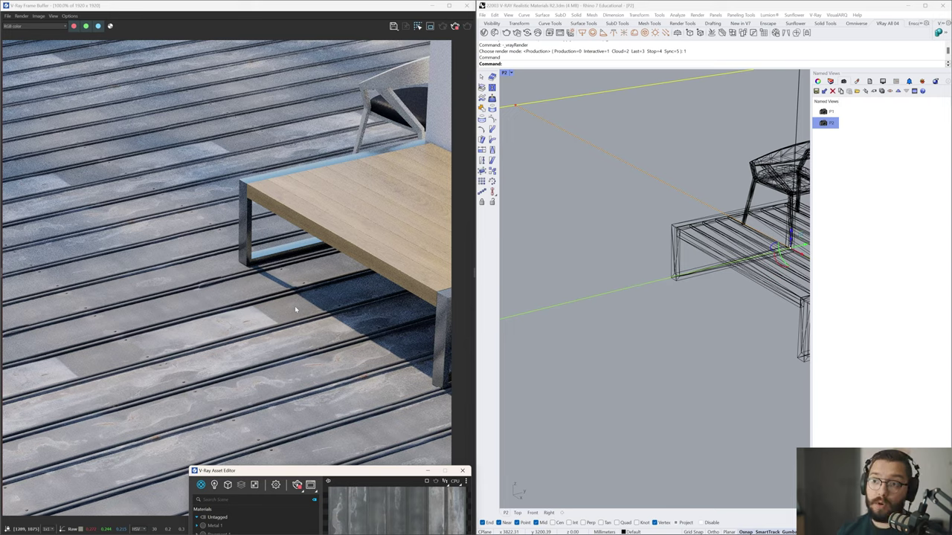
pyautogui.scroll(-9, 613, 249)
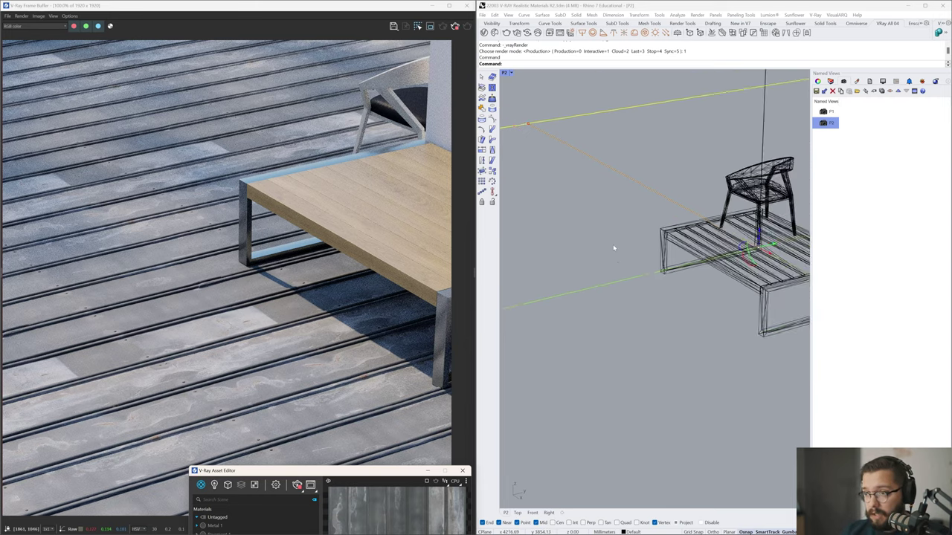
pyautogui.moveTo(629, 265); pyautogui.dragTo(610, 290, button='right')
pyautogui.scroll(10, 609, 290)
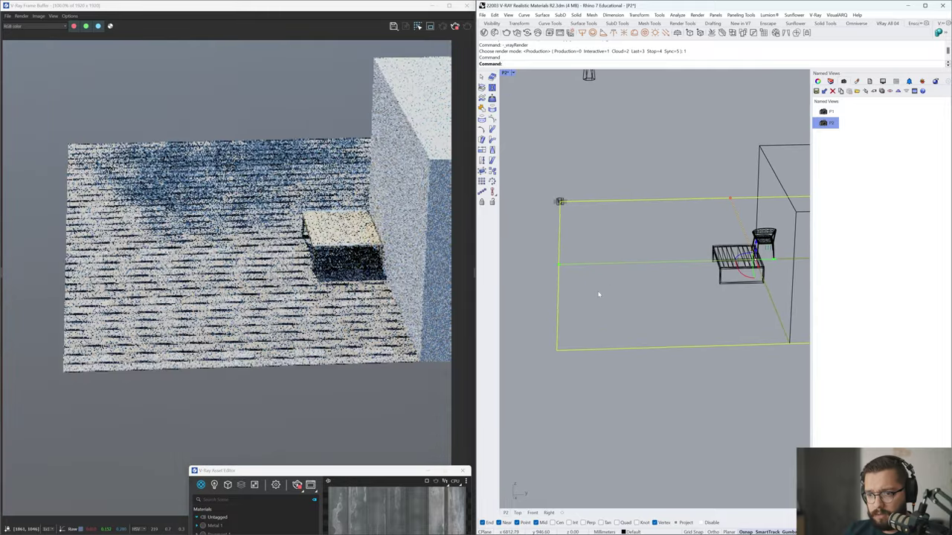
pyautogui.scroll(-5, 615, 297)
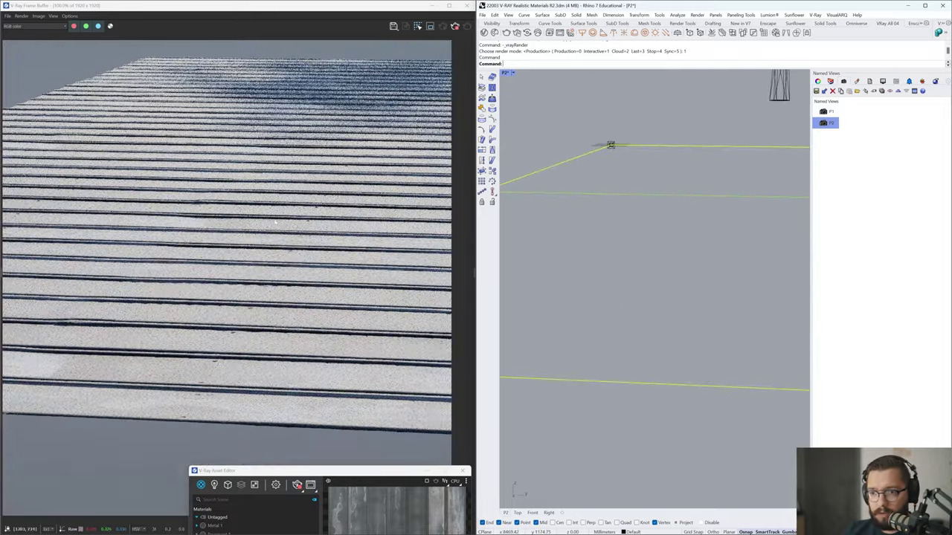
# Restore the saved named view P2 and run a production render to check the metal floor's detail
pyautogui.doubleClick(827, 123)
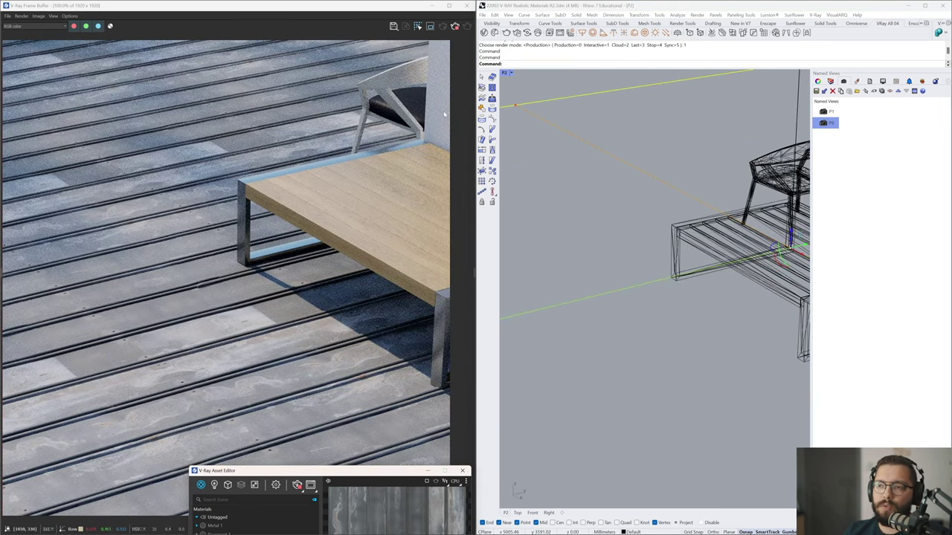
pyautogui.click(454, 26)
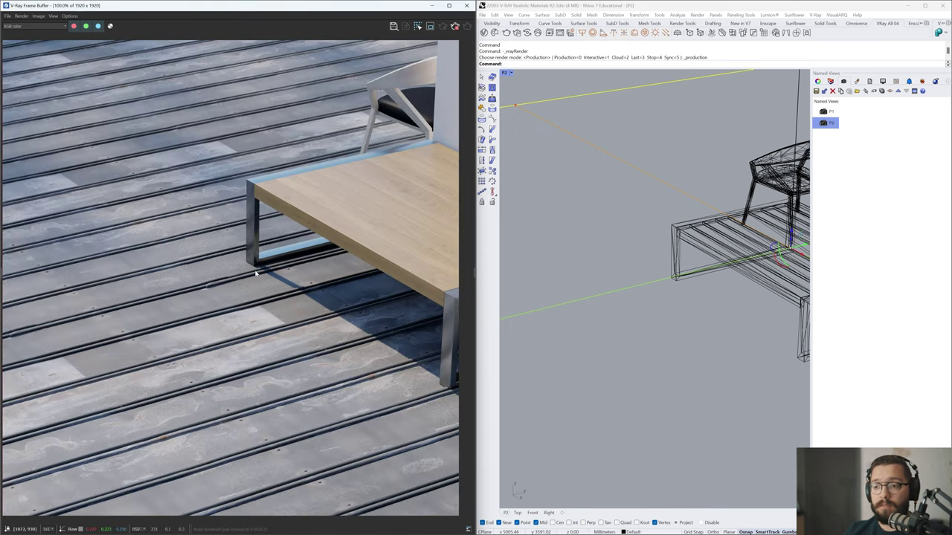
pyautogui.scroll(4, 255, 274)
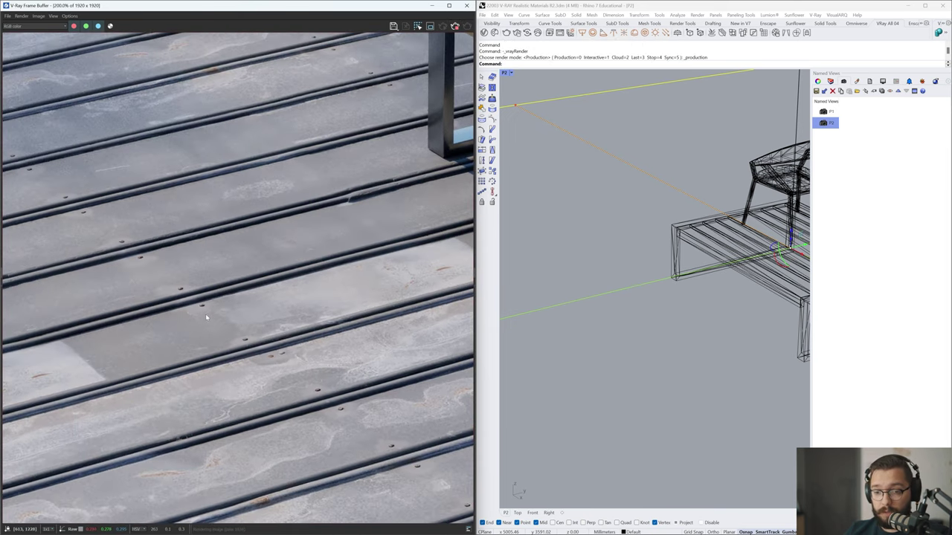